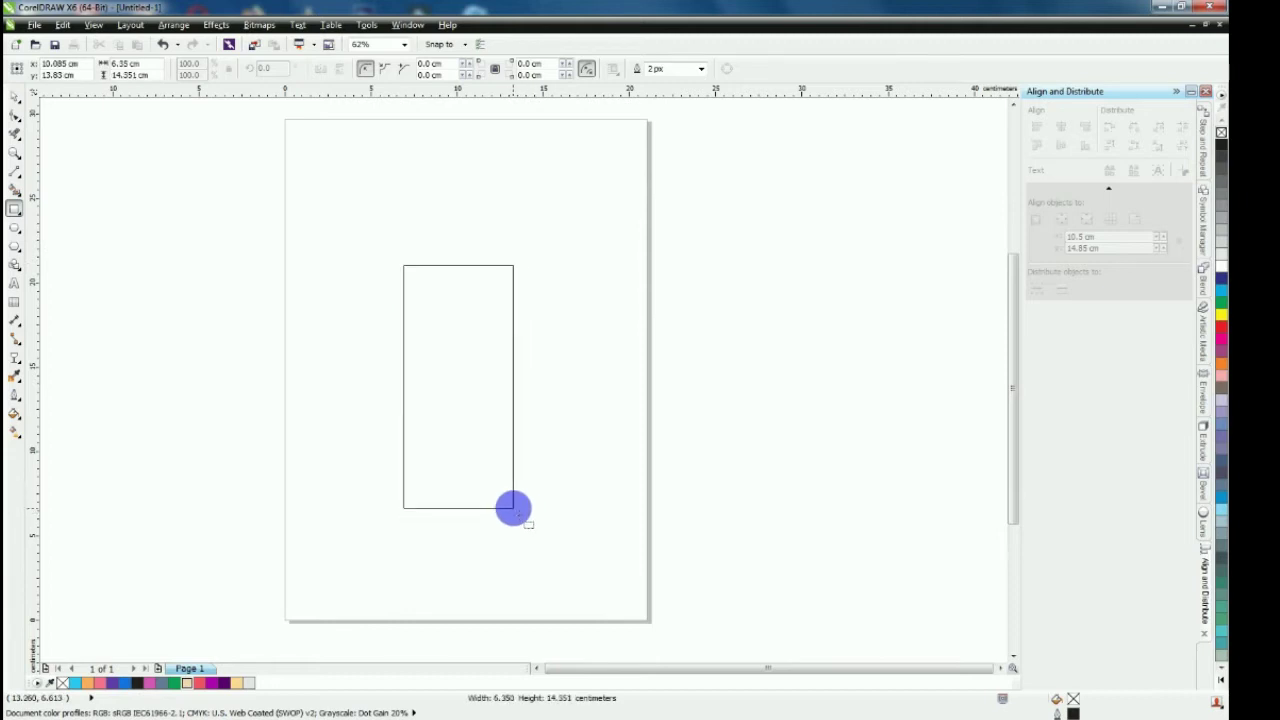
Draw a circle about 6.35 cm in diameter from the rectangle's centre out to its side edges
{"action": "left_click", "coordinate": [15, 96]}
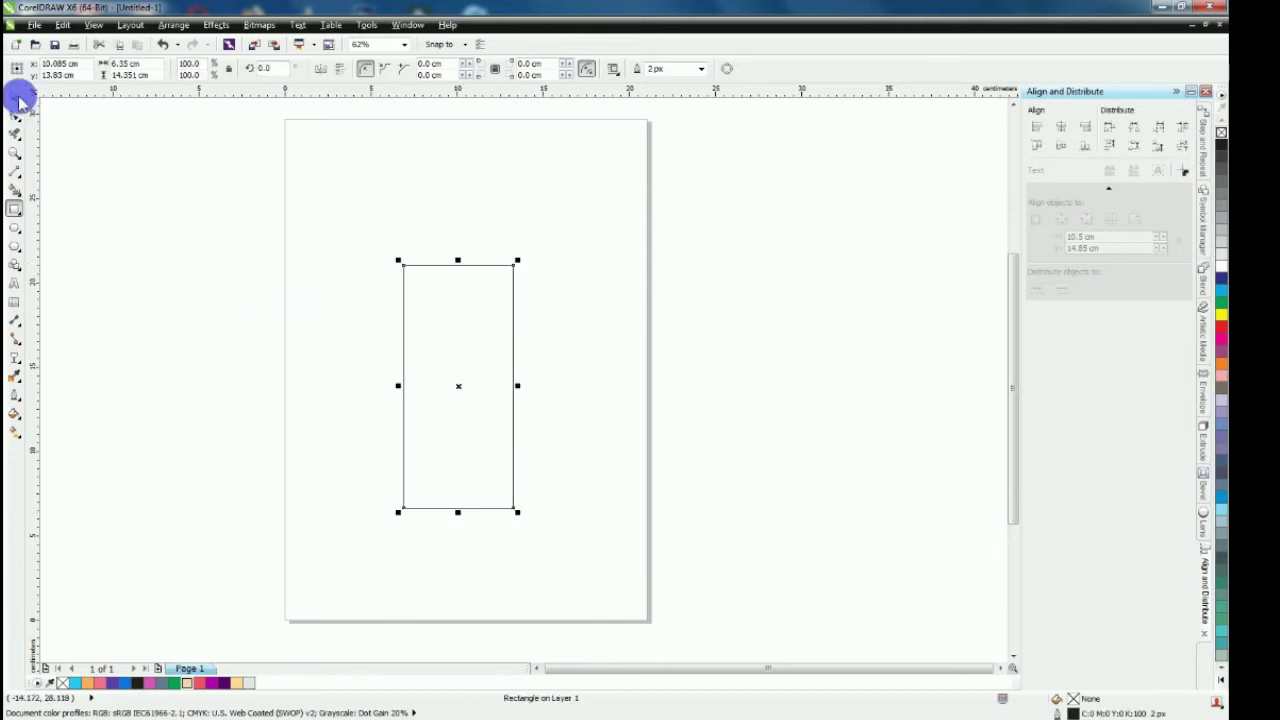
{"action": "left_click", "coordinate": [15, 152]}
{"action": "left_click_drag", "start_coordinate": [245, 217], "coordinate": [730, 614]}
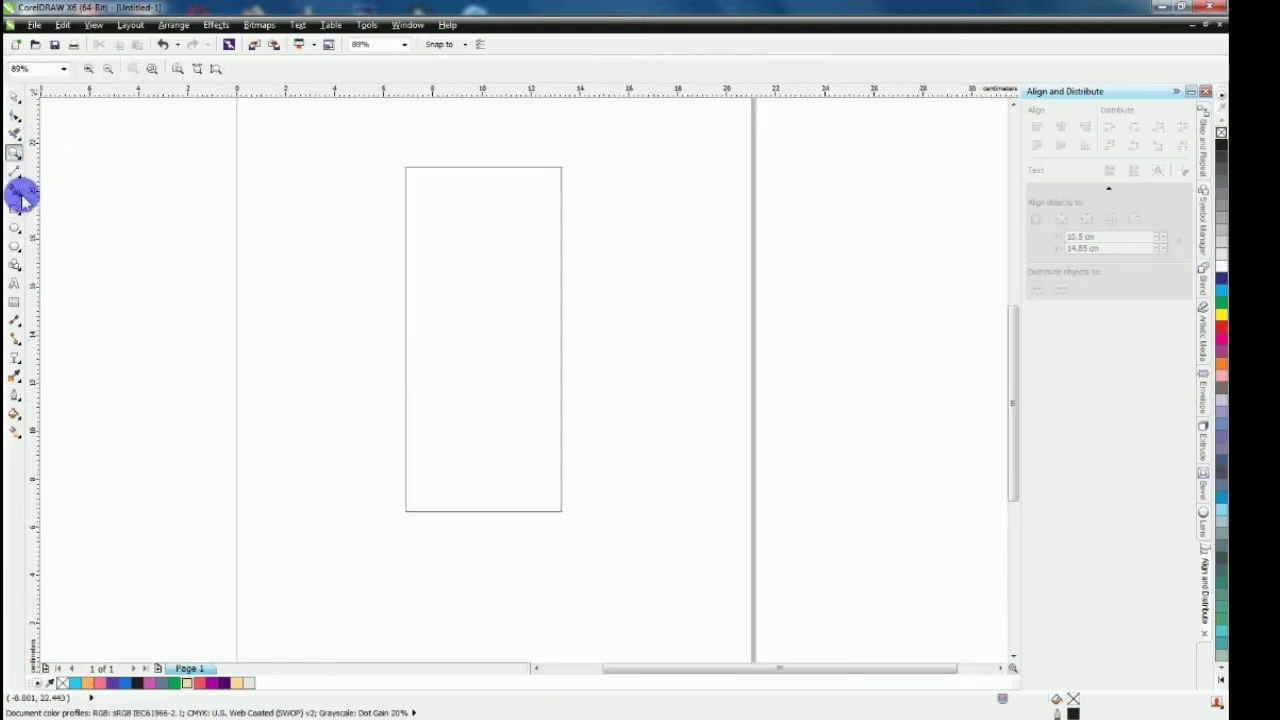
{"action": "left_click", "coordinate": [15, 229]}
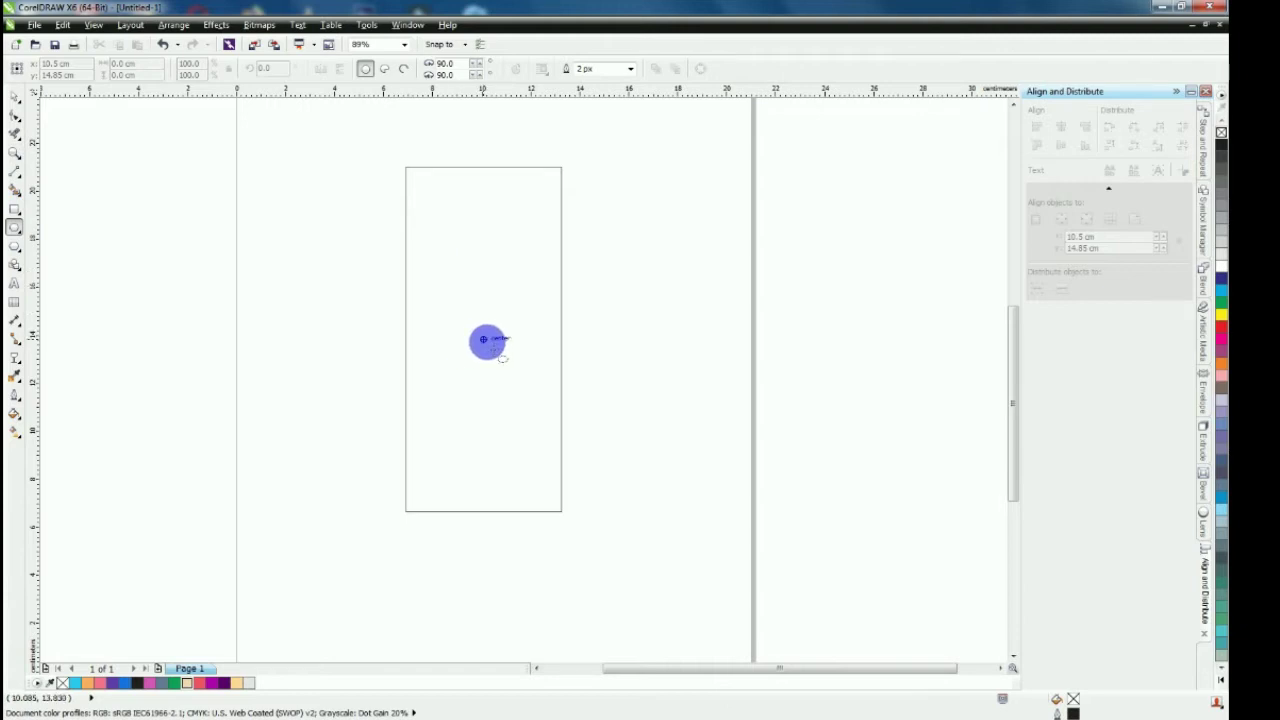
{"action": "left_click_drag", "start_coordinate": [484, 339], "coordinate": [562, 339]}
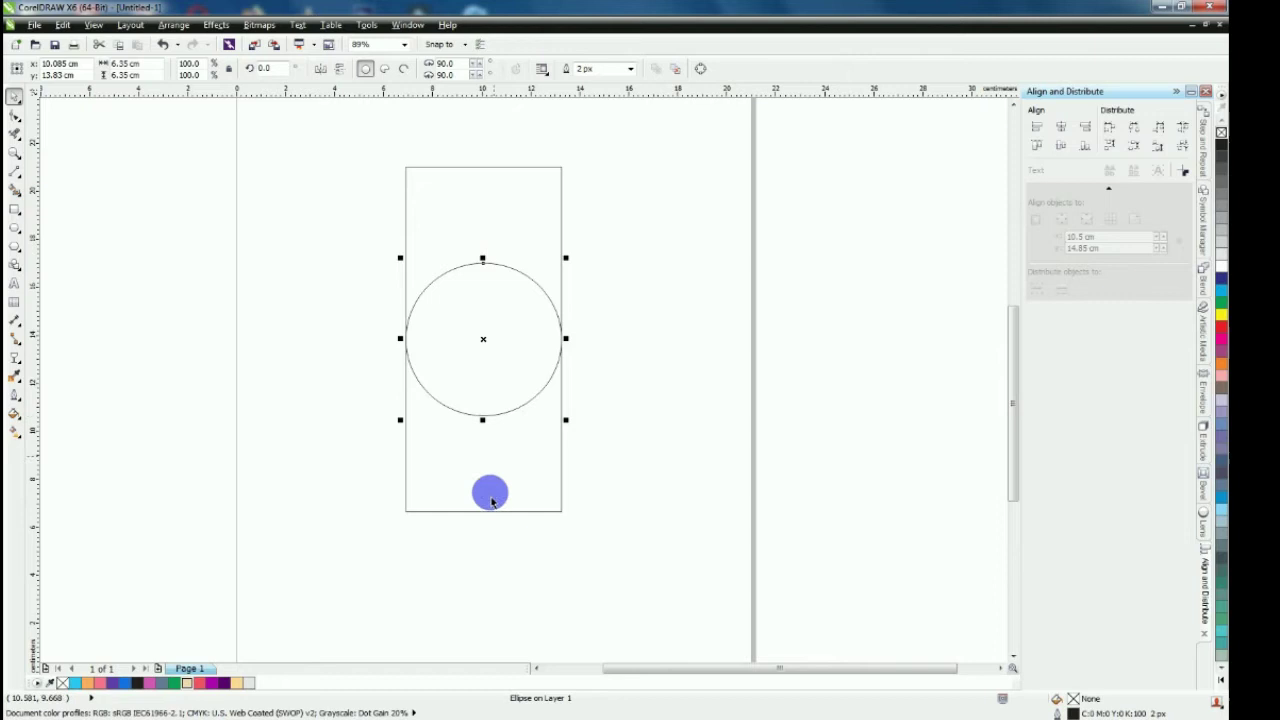
Move the circle straight down until it sits on the rectangle's bottom edge
{"action": "scroll", "coordinate": [489, 494], "scroll_direction": "up", "scroll_amount": 3}
{"action": "left_click_drag", "start_coordinate": [477, 268], "coordinate": [480, 486]}
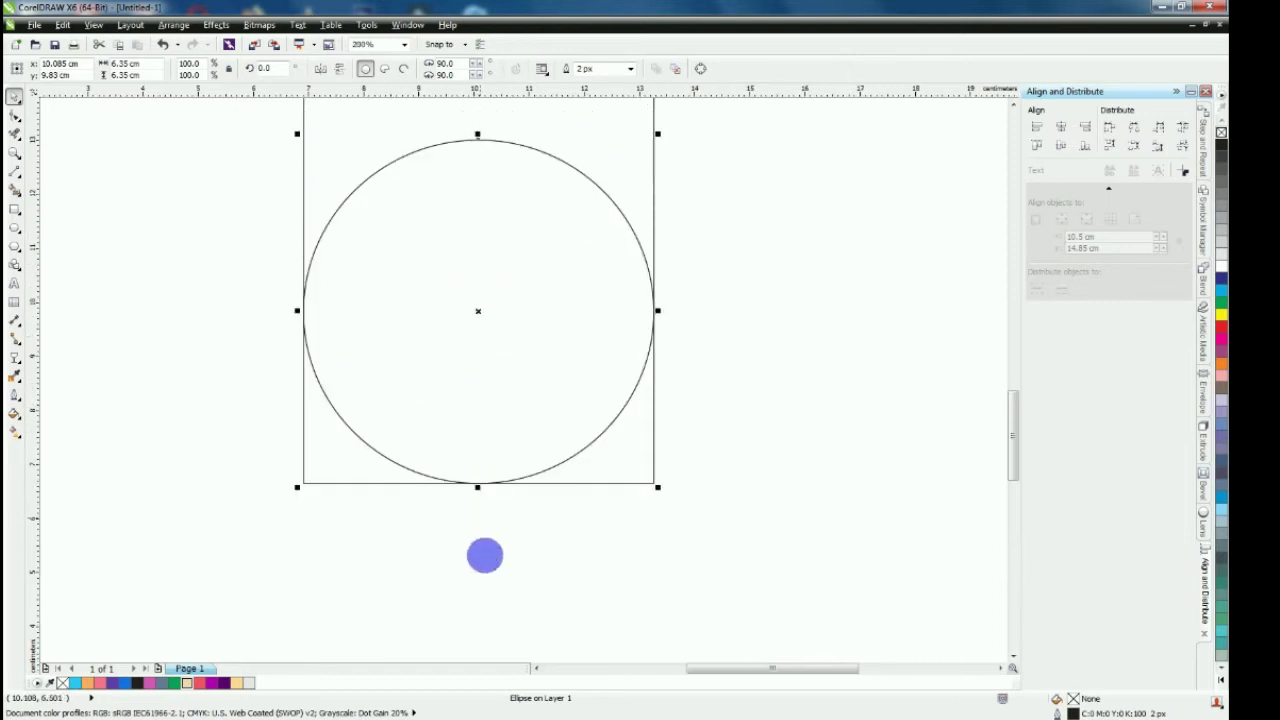
{"action": "left_click", "coordinate": [434, 503]}
{"action": "scroll", "coordinate": [434, 503], "scroll_direction": "down", "scroll_amount": 4}
{"action": "scroll", "coordinate": [434, 494], "scroll_direction": "up", "scroll_amount": 2}
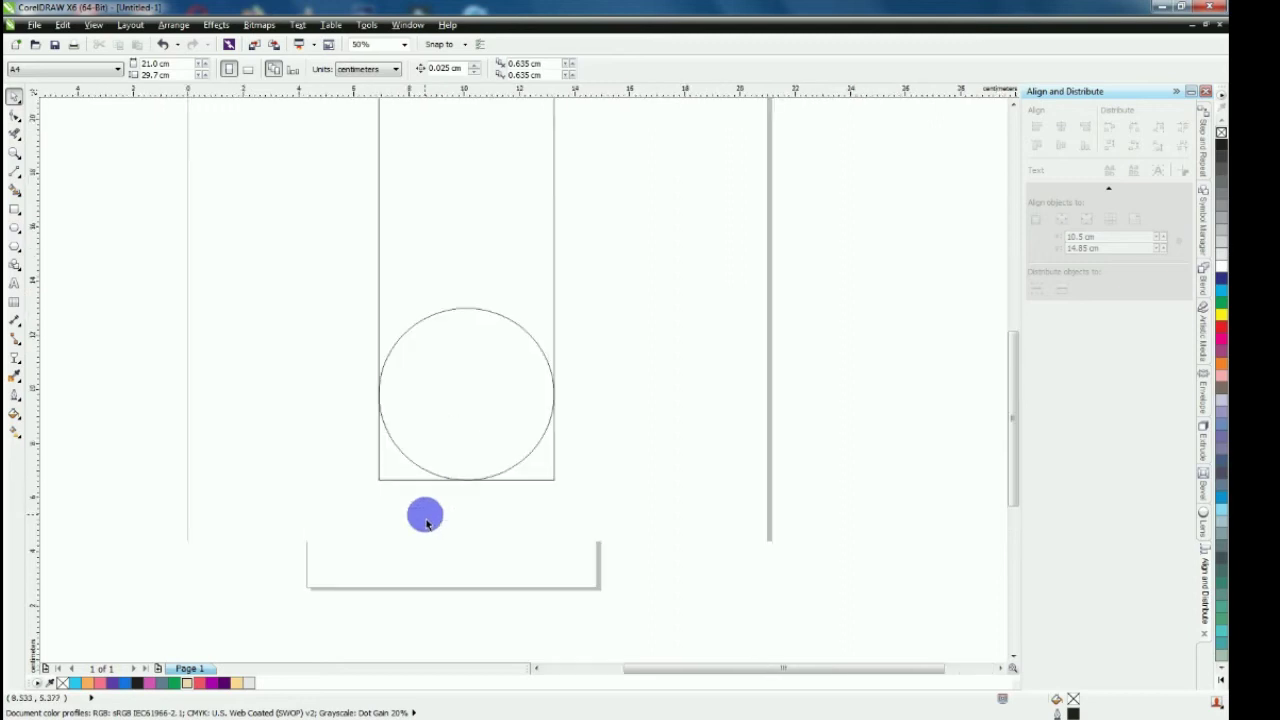
{"action": "scroll", "coordinate": [431, 506], "scroll_direction": "down", "scroll_amount": 2}
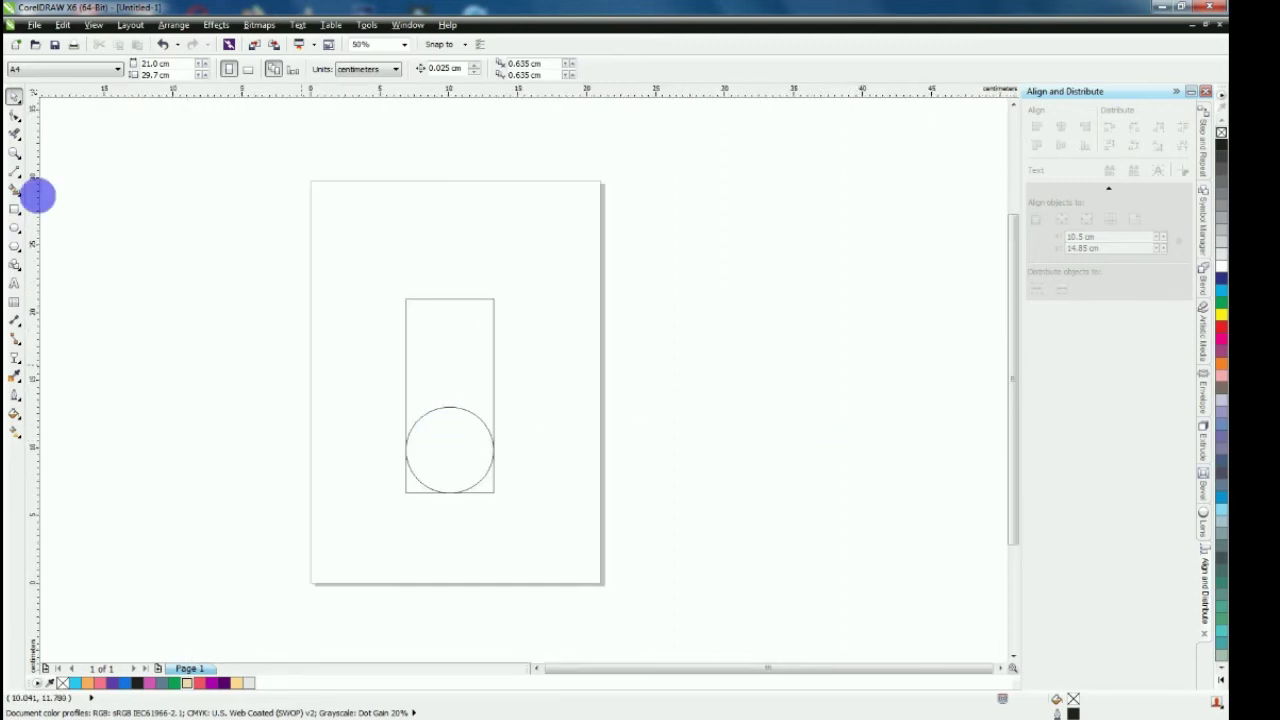
Make a concentric copy of the circle scaled down to about 3.98 cm in diameter
{"action": "left_click", "coordinate": [15, 152]}
{"action": "left_click_drag", "start_coordinate": [289, 249], "coordinate": [712, 575]}
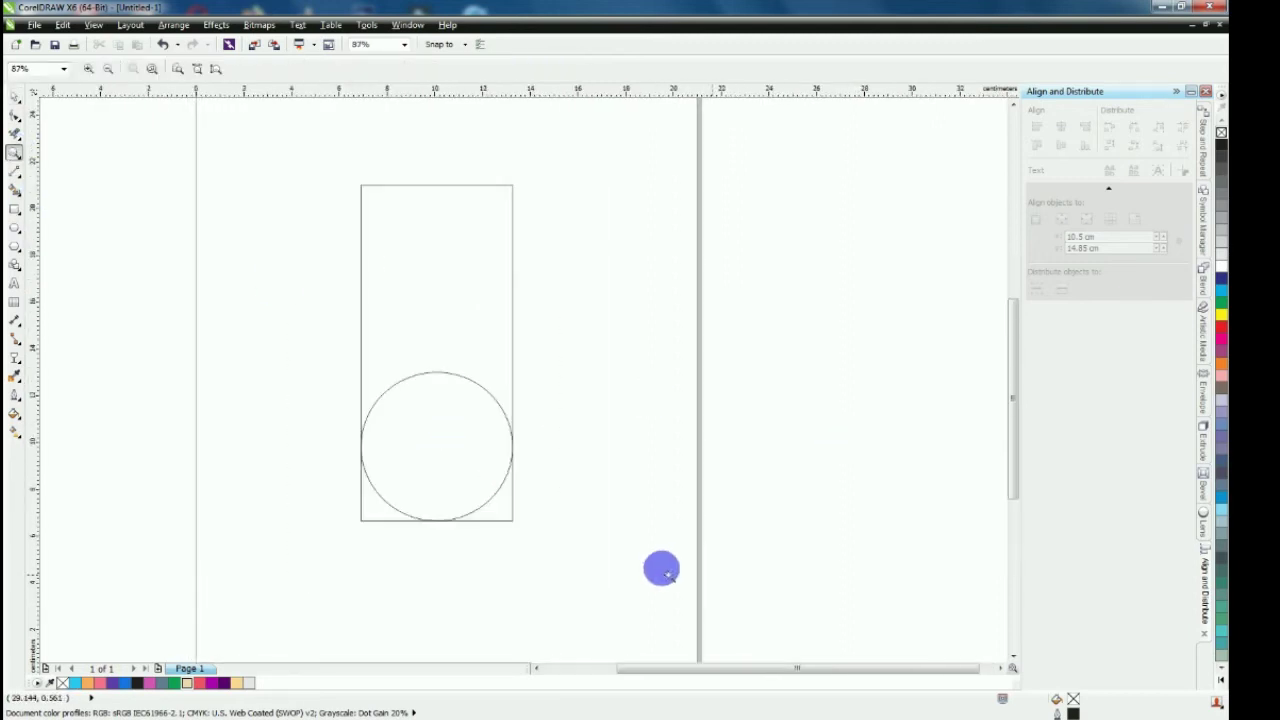
{"action": "left_click", "coordinate": [15, 95]}
{"action": "left_click", "coordinate": [513, 428]}
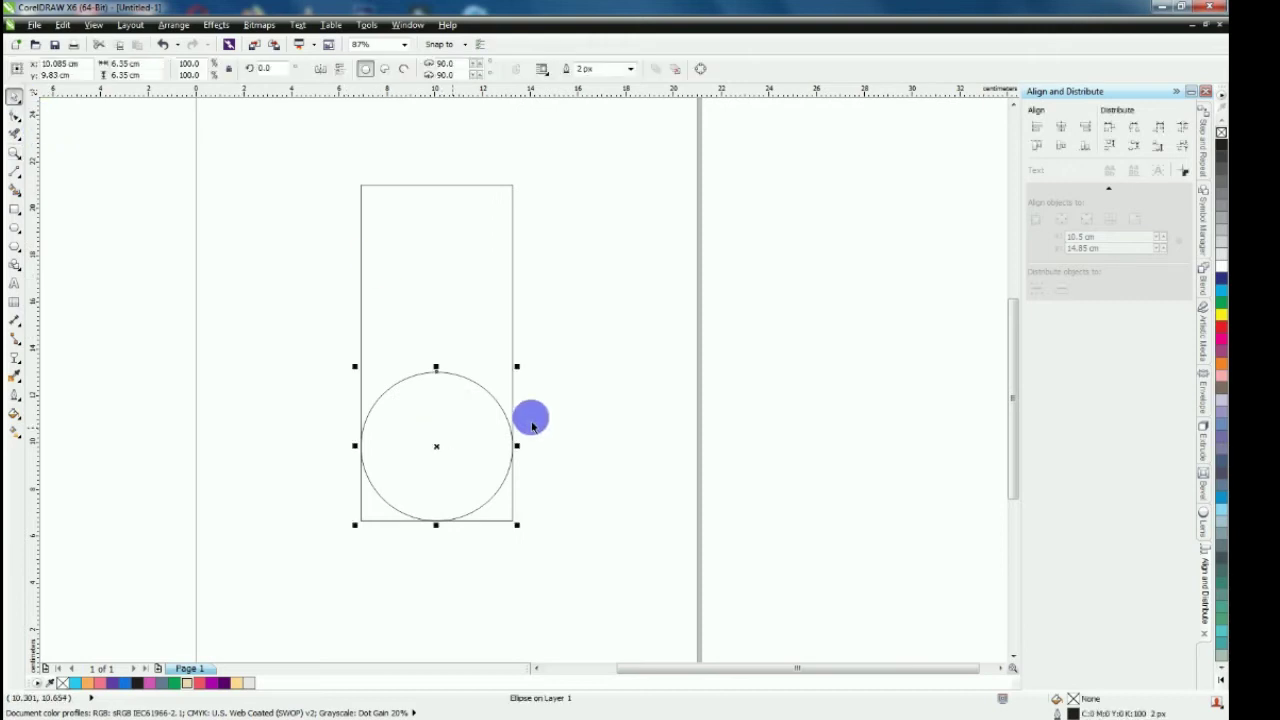
{"action": "left_click_drag", "start_coordinate": [517, 366], "coordinate": [490, 392]}
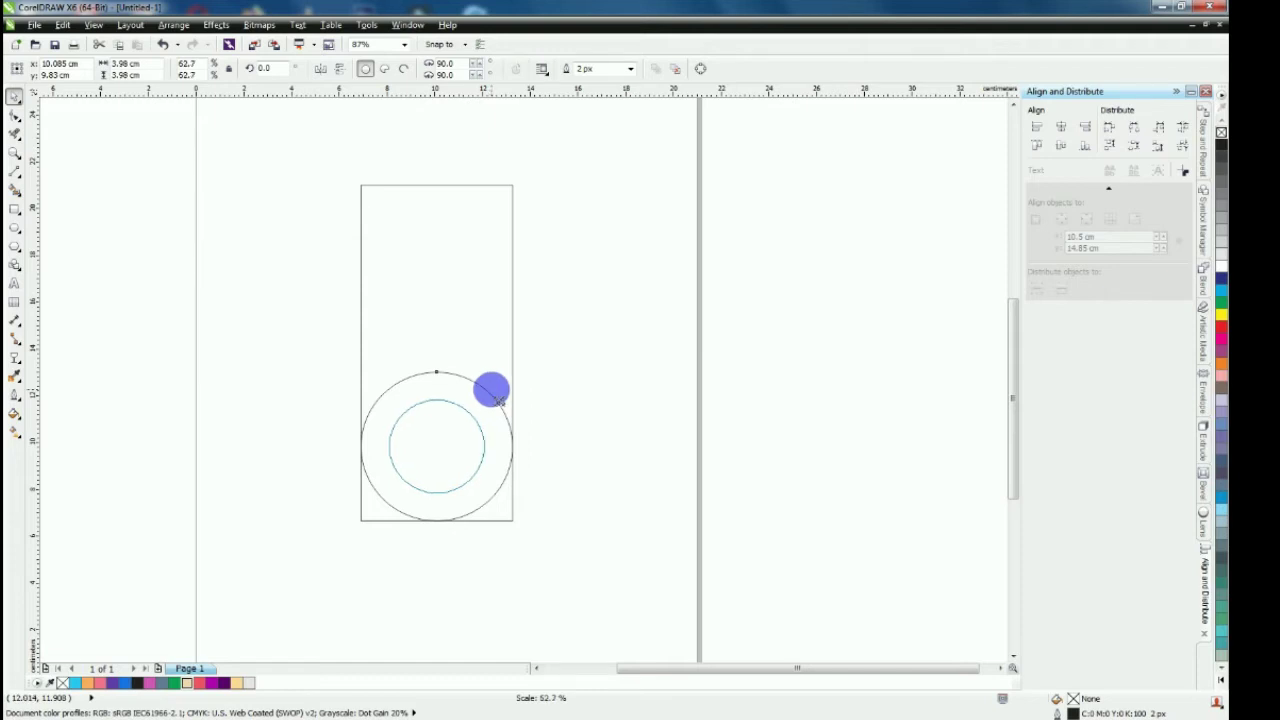
{"action": "left_click_drag", "start_coordinate": [490, 390], "coordinate": [490, 392]}
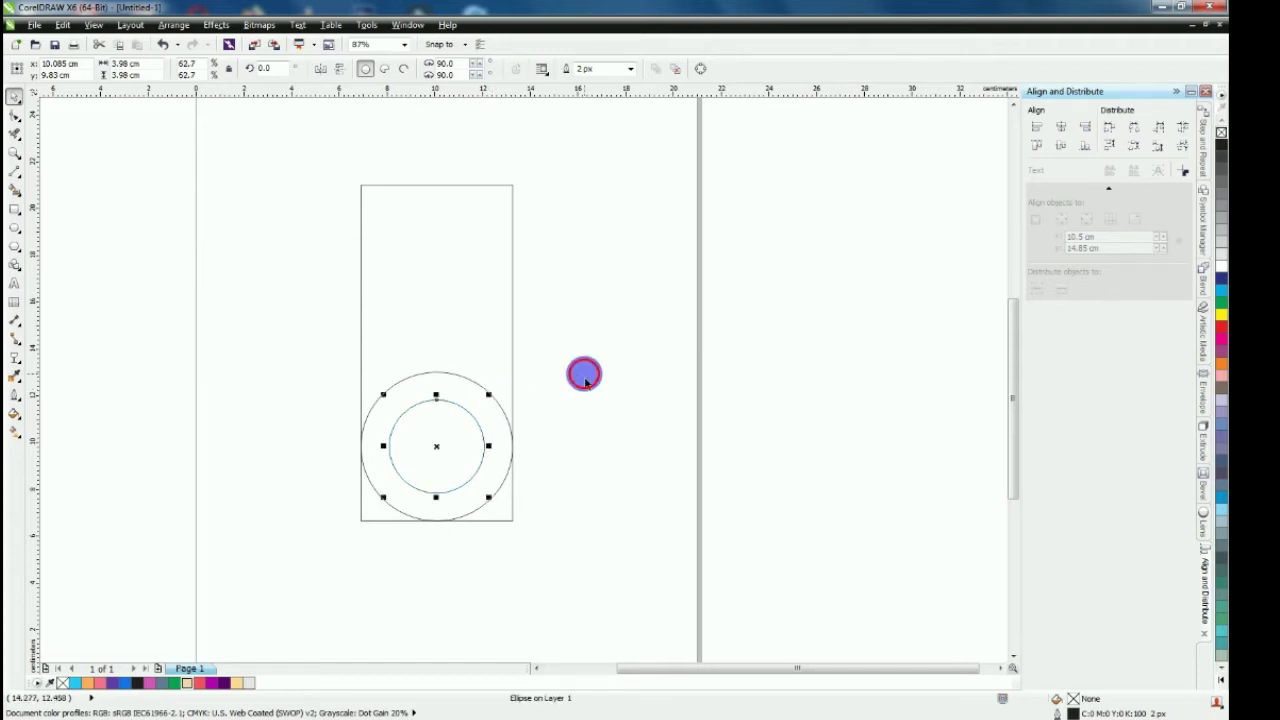
{"action": "left_click", "coordinate": [583, 371]}
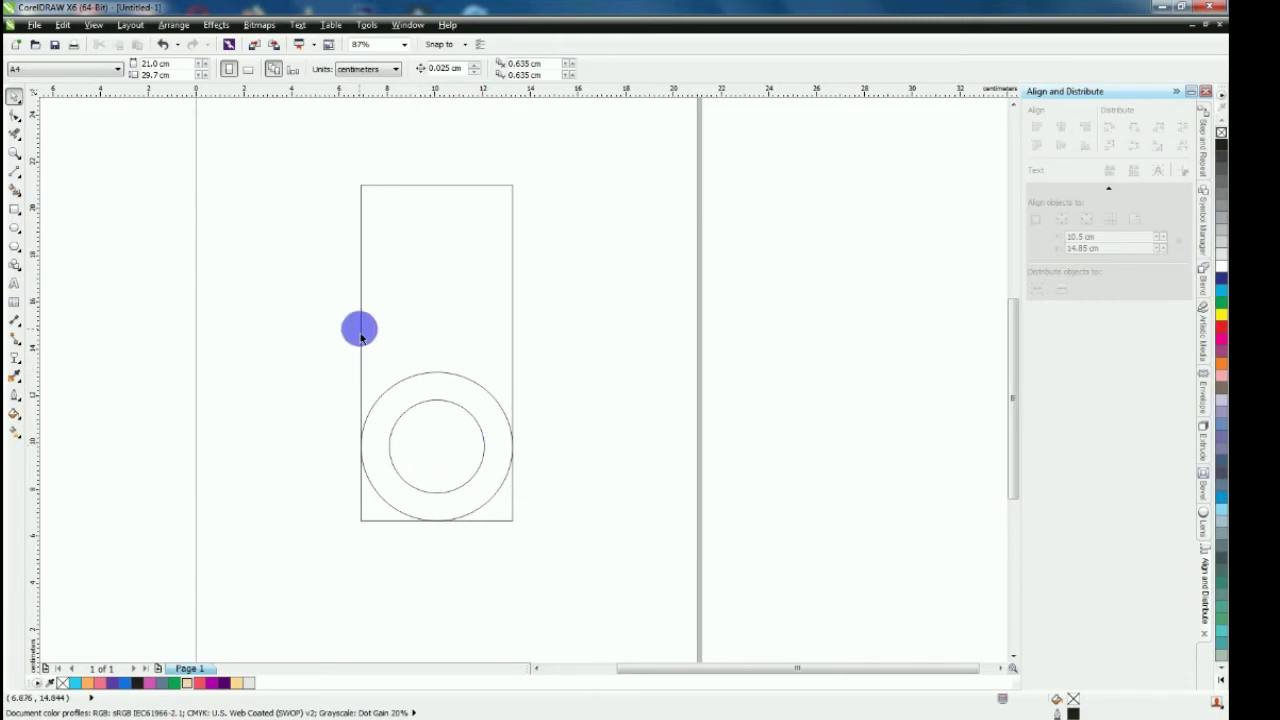
Shorten the rectangle by lowering its top edge while keeping the bottom edge in place
{"action": "left_click", "coordinate": [445, 188]}
{"action": "left_click_drag", "start_coordinate": [436, 180], "coordinate": [437, 225]}
{"action": "left_click", "coordinate": [428, 229]}
{"action": "left_click", "coordinate": [440, 201]}
{"action": "left_click", "coordinate": [432, 318]}
Draw two joined straight lines from the rectangle's top midpoint to the lower-right and lower-left edges of the outer circle
{"action": "left_click", "coordinate": [40, 163]}
{"action": "mouse_move", "coordinate": [226, 160]}
{"action": "left_mouse_down"}
{"action": "mouse_move", "coordinate": [546, 494]}
{"action": "mouse_move", "coordinate": [674, 594]}
{"action": "left_mouse_up"}
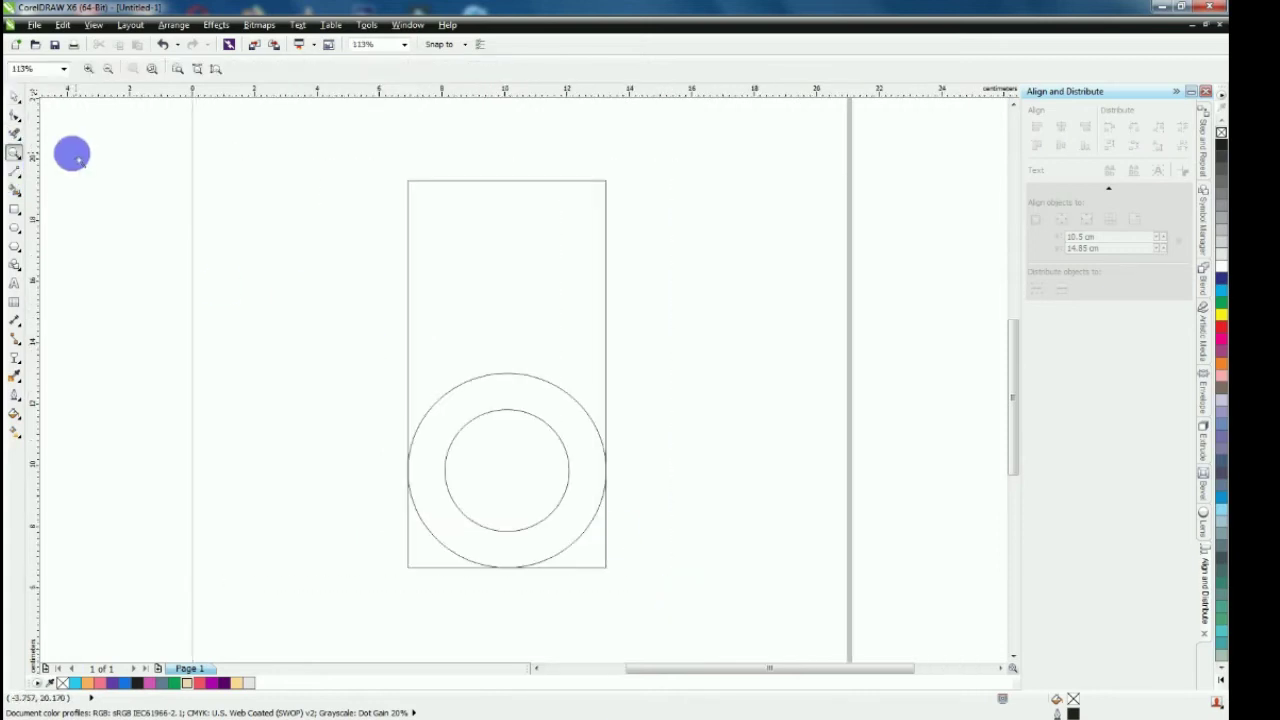
{"action": "left_click", "coordinate": [14, 173]}
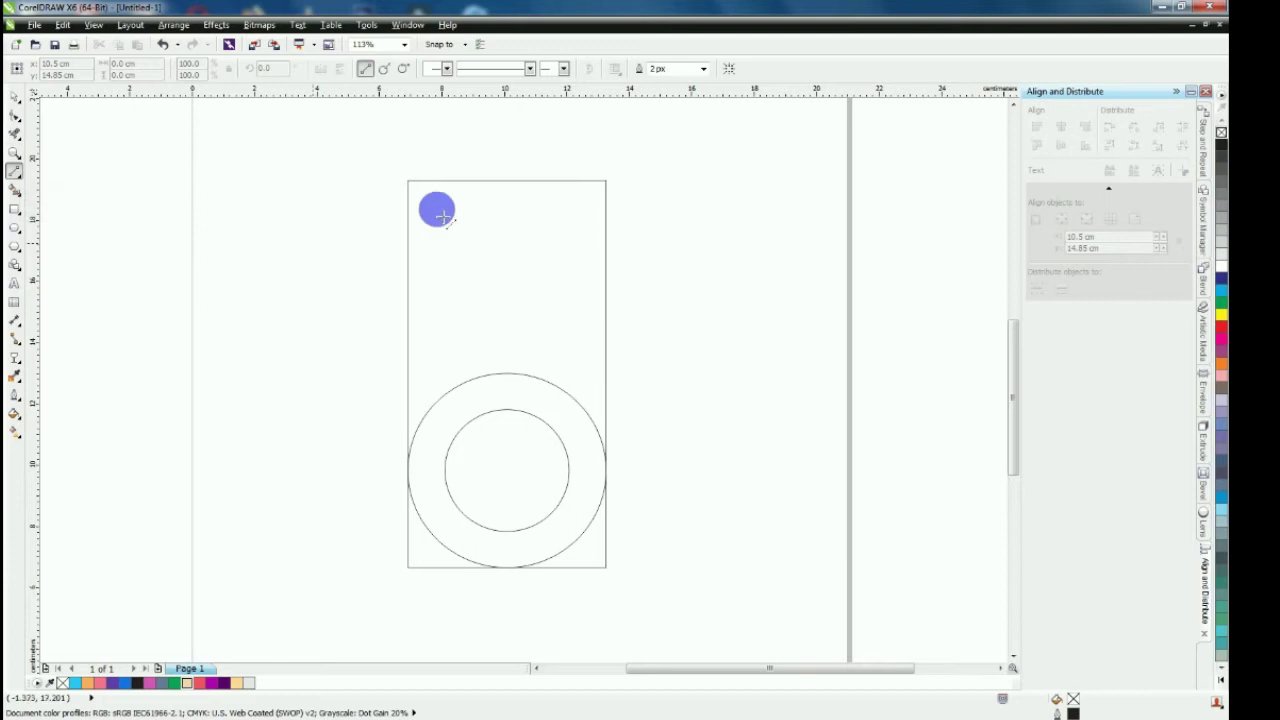
{"action": "left_click", "coordinate": [507, 181]}
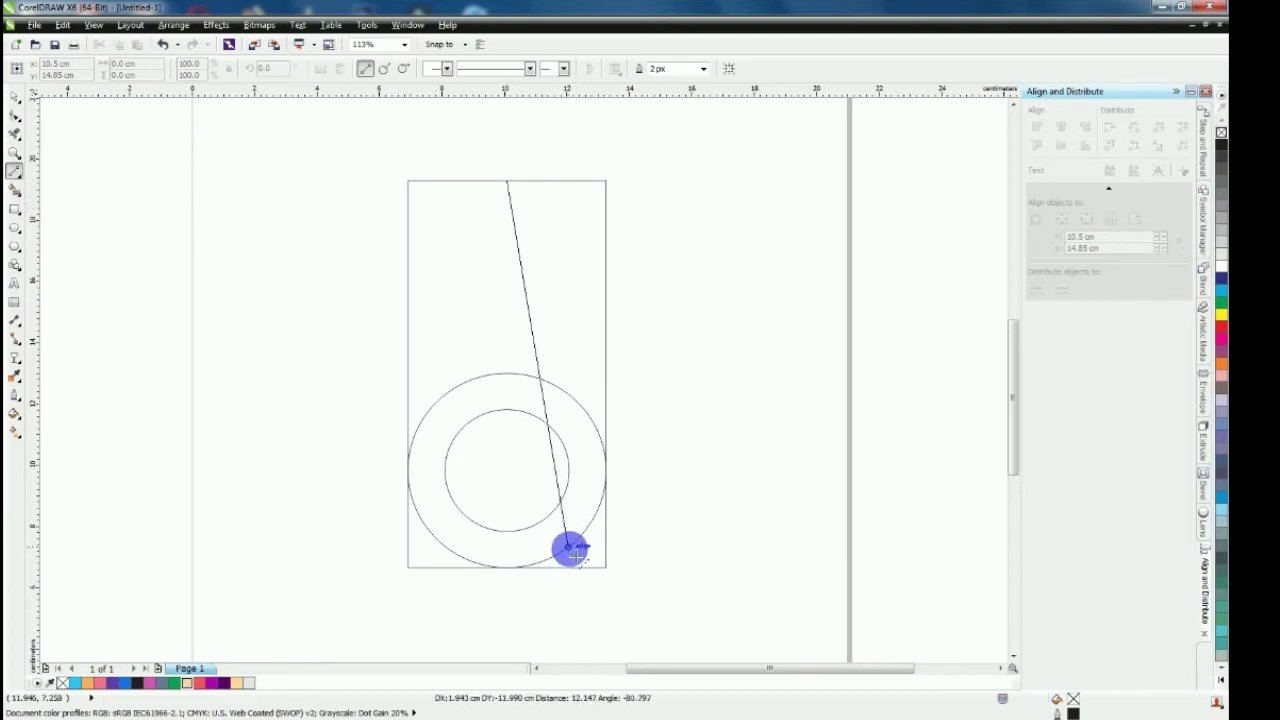
{"action": "left_click", "coordinate": [568, 549]}
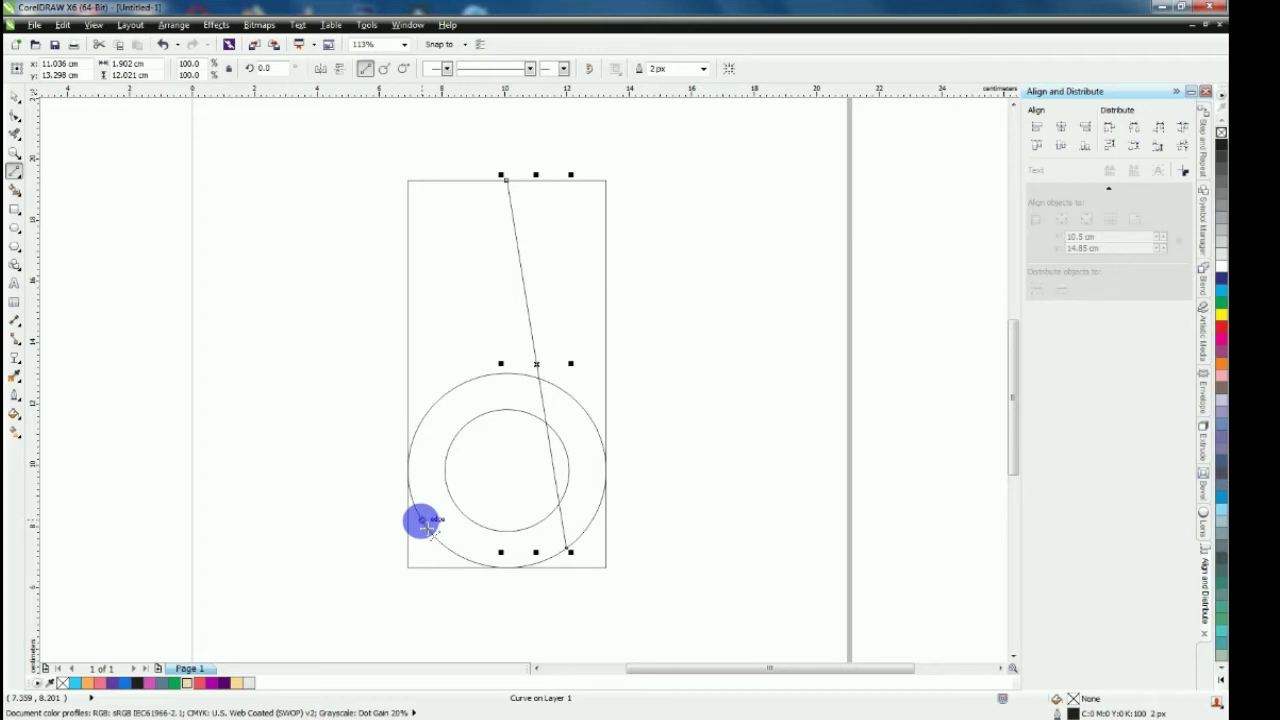
{"action": "left_click_drag", "start_coordinate": [425, 522], "coordinate": [510, 181]}
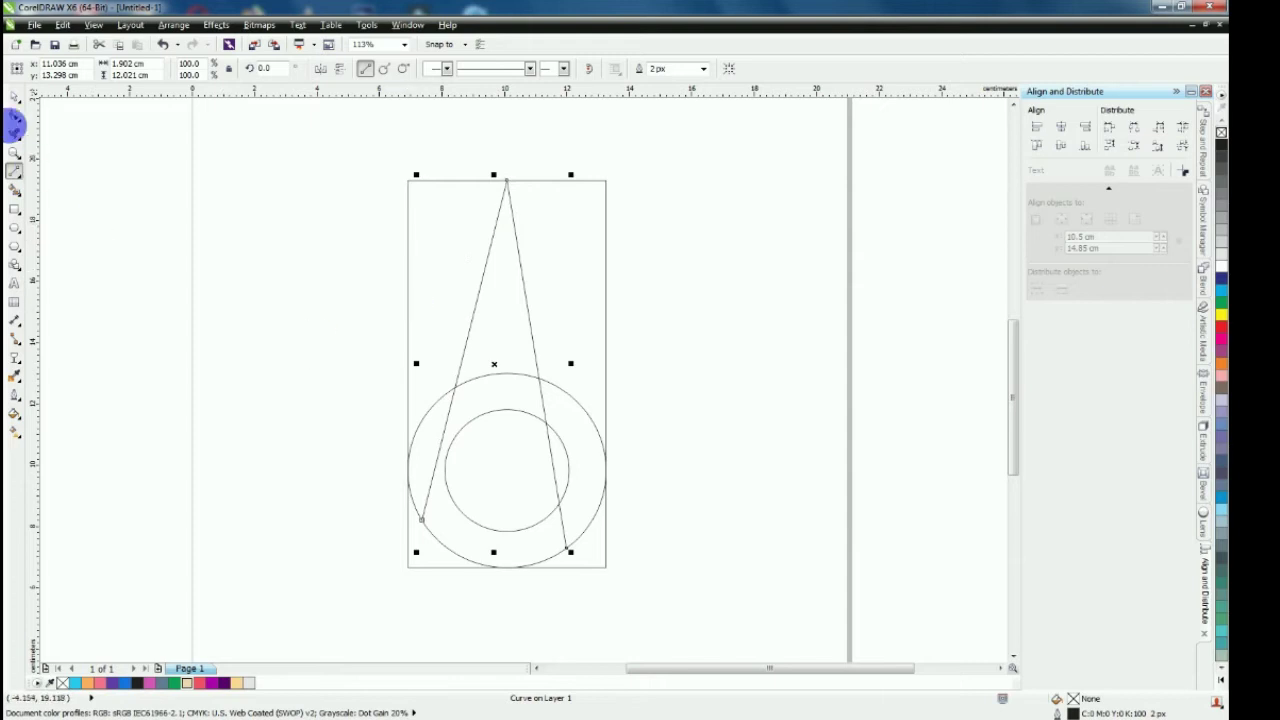
Convert both lines to curves and bend the right one into an S-shape that sweeps around inside the inner circle
{"action": "left_click", "coordinate": [12, 117]}
{"action": "left_click_drag", "start_coordinate": [348, 140], "coordinate": [603, 612]}
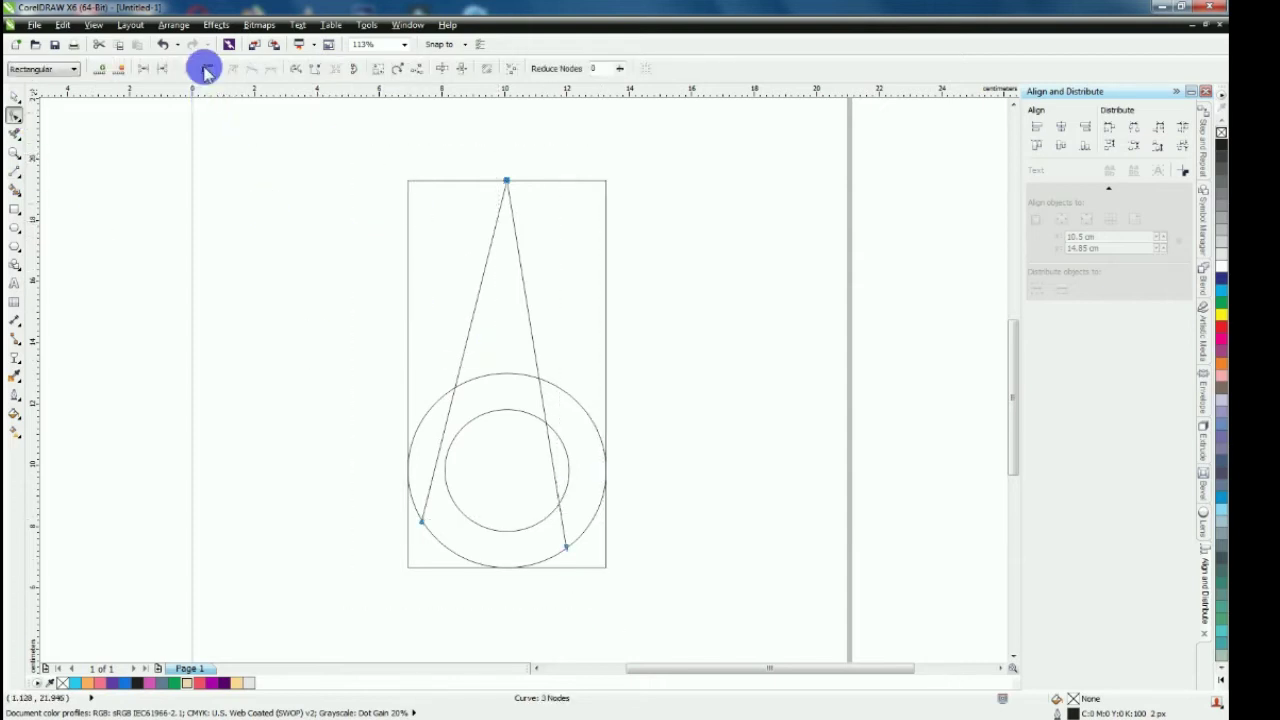
{"action": "left_click_drag", "start_coordinate": [630, 483], "coordinate": [536, 618]}
{"action": "left_click_drag", "start_coordinate": [548, 432], "coordinate": [338, 528]}
{"action": "left_click_drag", "start_coordinate": [526, 301], "coordinate": [708, 355]}
{"action": "scroll", "coordinate": [500, 498], "scroll_direction": "up", "scroll_amount": 1}
{"action": "left_click_drag", "start_coordinate": [367, 513], "coordinate": [303, 504]}
{"action": "scroll", "coordinate": [531, 437], "scroll_direction": "up", "scroll_amount": 3}
{"action": "scroll", "coordinate": [454, 431], "scroll_direction": "down", "scroll_amount": 3}
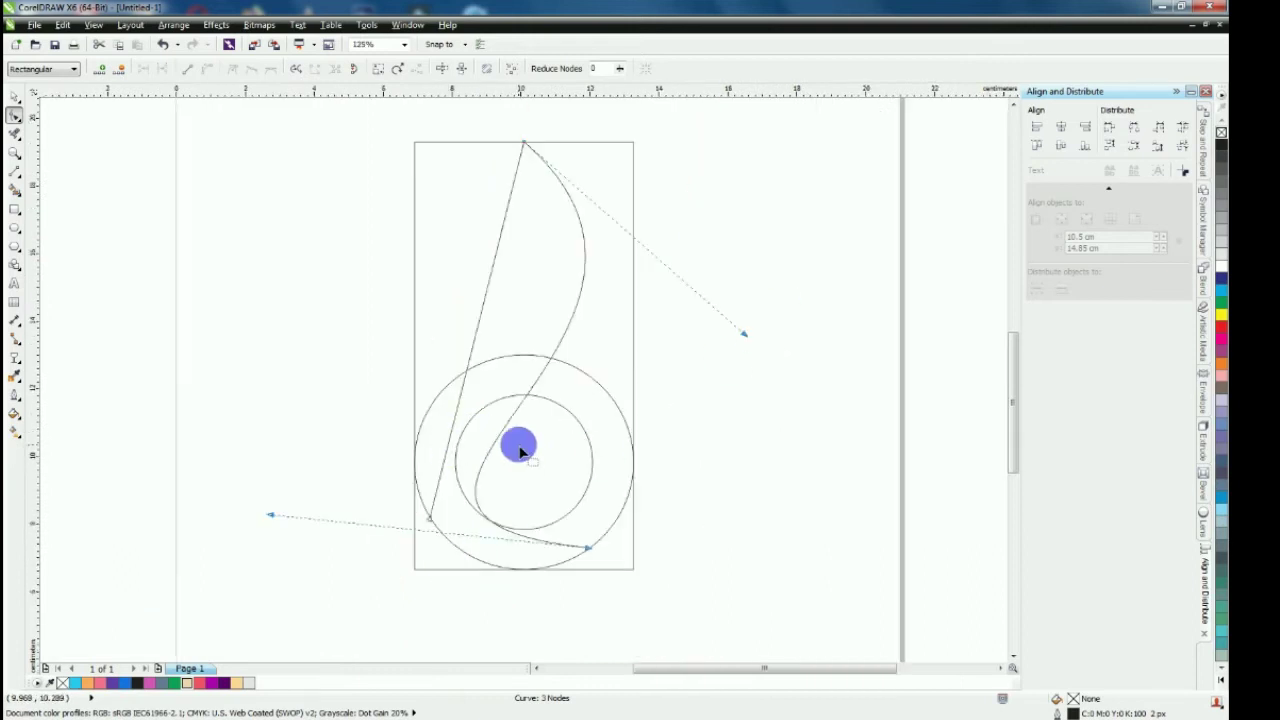
Add a node where the right curve meets the inner circle's lower-left edge, and bend the left line into an S-curve hugging the outer circle
{"action": "double_click", "coordinate": [489, 520]}
{"action": "scroll", "coordinate": [491, 521], "scroll_direction": "up", "scroll_amount": 1}
{"action": "scroll", "coordinate": [441, 465], "scroll_direction": "down", "scroll_amount": 1}
{"action": "left_click_drag", "start_coordinate": [383, 426], "coordinate": [346, 389]}
{"action": "scroll", "coordinate": [409, 517], "scroll_direction": "up", "scroll_amount": 4}
{"action": "scroll", "coordinate": [480, 520], "scroll_direction": "down", "scroll_amount": 2}
{"action": "scroll", "coordinate": [317, 503], "scroll_direction": "down", "scroll_amount": 1}
{"action": "left_click_drag", "start_coordinate": [386, 231], "coordinate": [540, 241]}
{"action": "left_click_drag", "start_coordinate": [355, 356], "coordinate": [237, 334]}
{"action": "scroll", "coordinate": [237, 334], "scroll_direction": "up", "scroll_amount": 2}
{"action": "scroll", "coordinate": [417, 417], "scroll_direction": "down", "scroll_amount": 1}
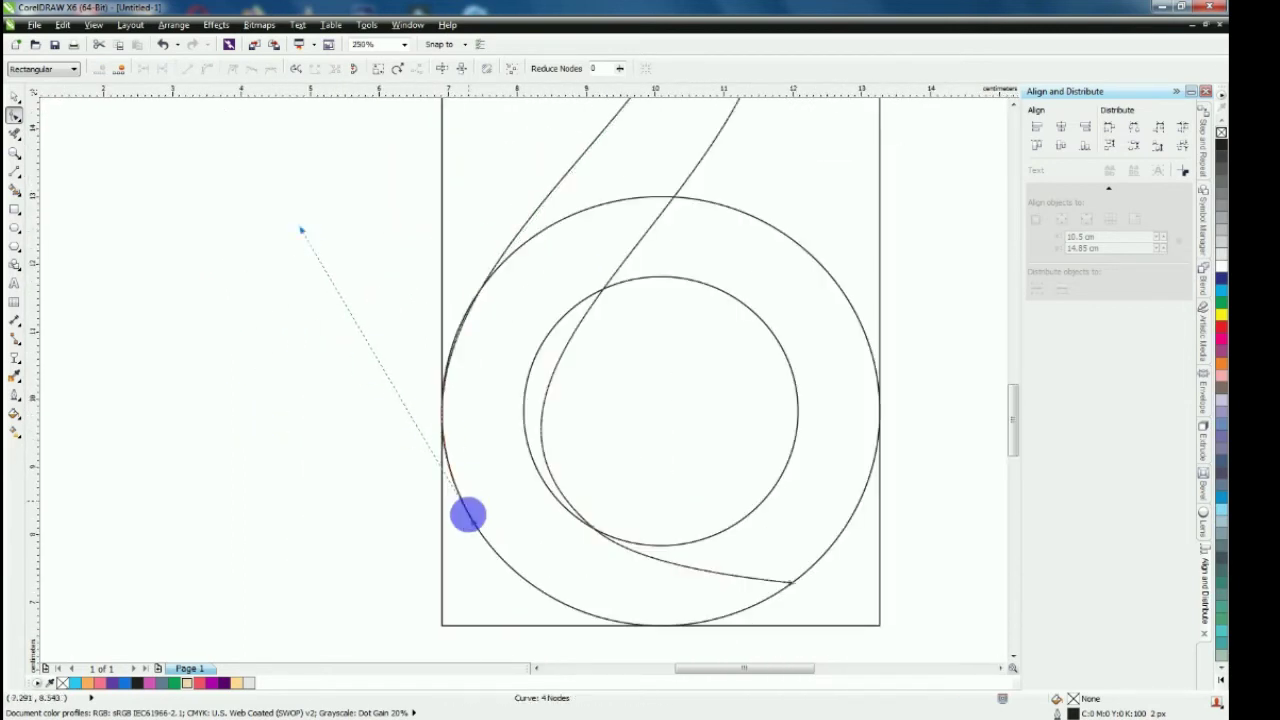
Fine-tune the left curve's handles so it flows smoothly along the outer circle's left edge
{"action": "scroll", "coordinate": [320, 514], "scroll_direction": "up", "scroll_amount": 2}
{"action": "scroll", "coordinate": [280, 417], "scroll_direction": "down", "scroll_amount": 2}
{"action": "scroll", "coordinate": [137, 226], "scroll_direction": "up", "scroll_amount": 1}
{"action": "left_click_drag", "start_coordinate": [139, 231], "coordinate": [133, 218]}
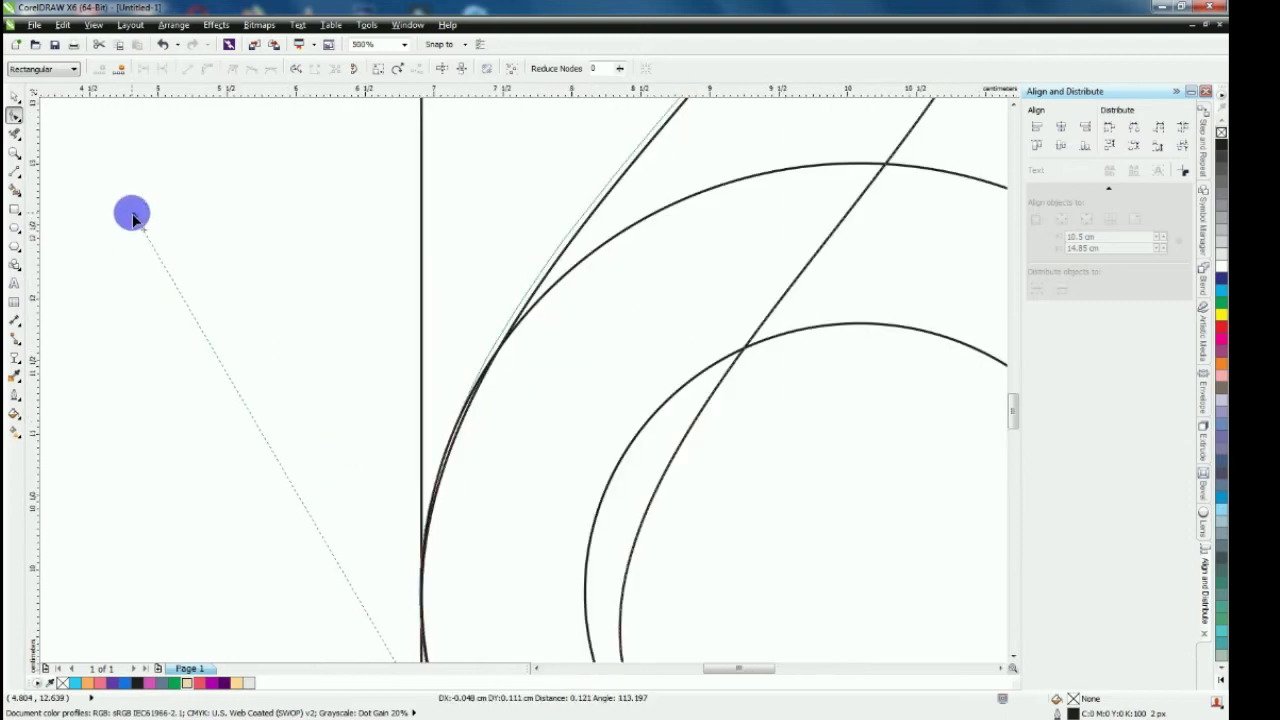
{"action": "scroll", "coordinate": [294, 373], "scroll_direction": "down", "scroll_amount": 2}
{"action": "left_click_drag", "start_coordinate": [560, 252], "coordinate": [588, 284]}
{"action": "scroll", "coordinate": [286, 401], "scroll_direction": "up", "scroll_amount": 1}
{"action": "left_click_drag", "start_coordinate": [222, 275], "coordinate": [215, 240]}
{"action": "scroll", "coordinate": [213, 416], "scroll_direction": "down", "scroll_amount": 1}
{"action": "scroll", "coordinate": [507, 412], "scroll_direction": "down", "scroll_amount": 1}
{"action": "scroll", "coordinate": [463, 466], "scroll_direction": "up", "scroll_amount": 1}
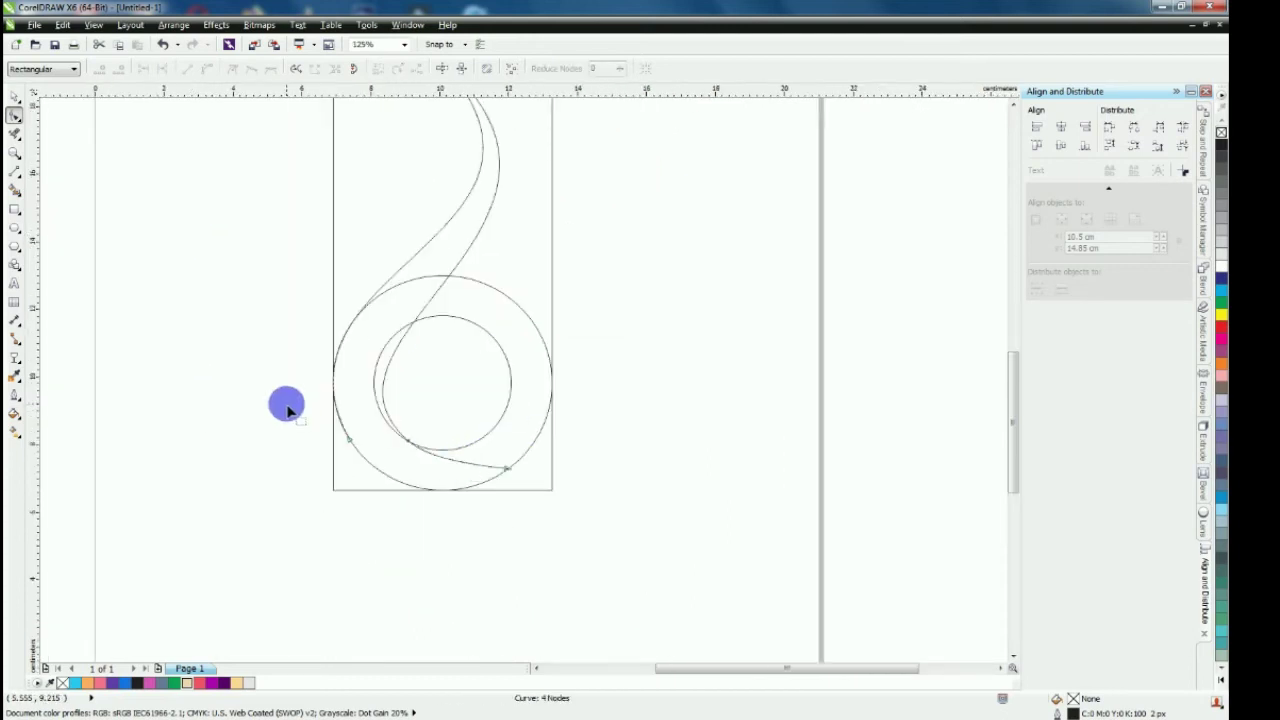
Reposition the curve's lower-right end node on the outer circle and adjust the bend leading into it
{"action": "scroll", "coordinate": [488, 466], "scroll_direction": "up", "scroll_amount": 1}
{"action": "left_click_drag", "start_coordinate": [527, 471], "coordinate": [542, 460]}
{"action": "left_click_drag", "start_coordinate": [440, 449], "coordinate": [442, 459]}
{"action": "left_click", "coordinate": [694, 445]}
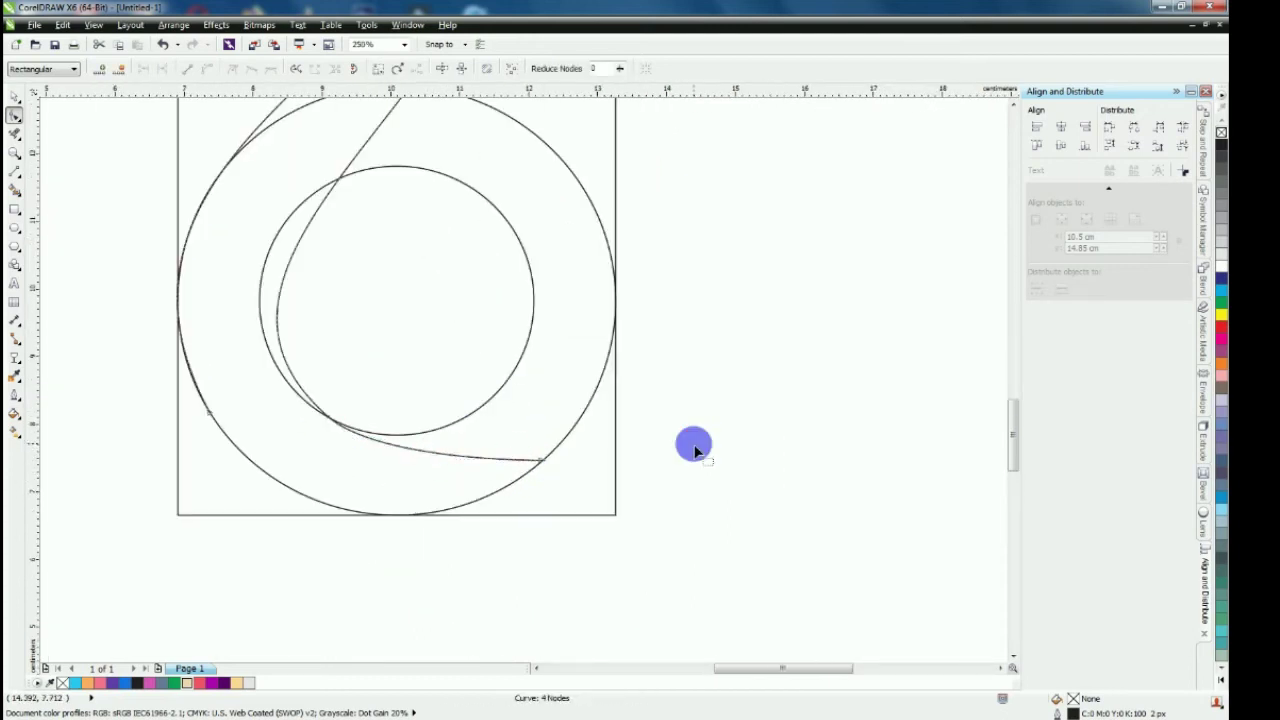
Draw a straight line from the rectangle's top midpoint to the outer circle's leftmost point
{"action": "scroll", "coordinate": [534, 498], "scroll_direction": "down", "scroll_amount": 1}
{"action": "key", "text": "F4"}
{"action": "left_click", "coordinate": [15, 97]}
{"action": "left_click", "coordinate": [227, 175]}
{"action": "left_click", "coordinate": [16, 171]}
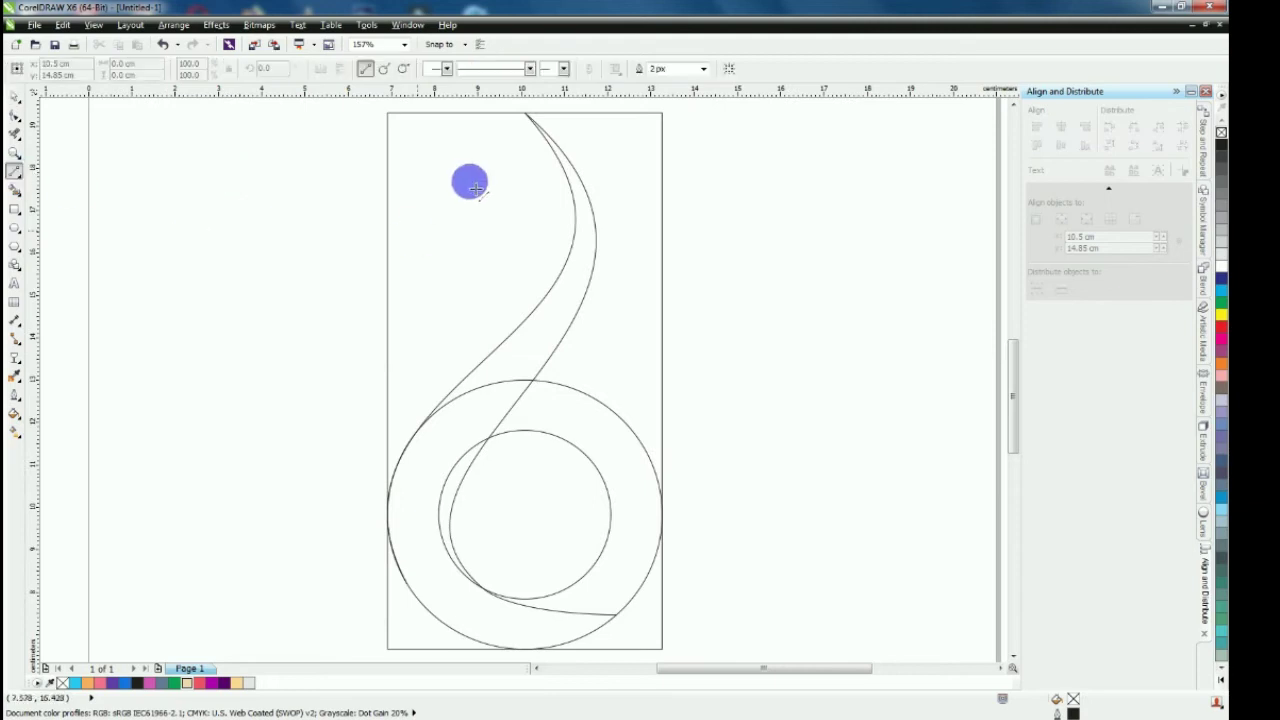
{"action": "left_click", "coordinate": [531, 118]}
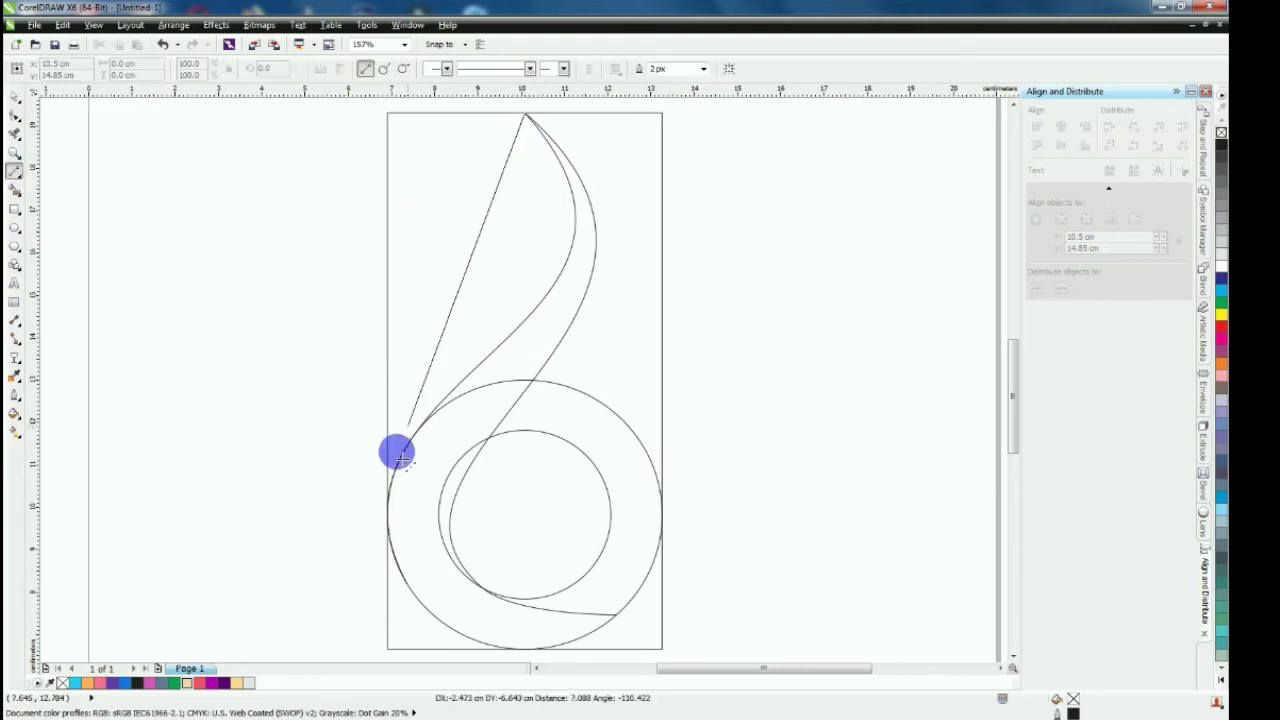
{"action": "left_click", "coordinate": [386, 514]}
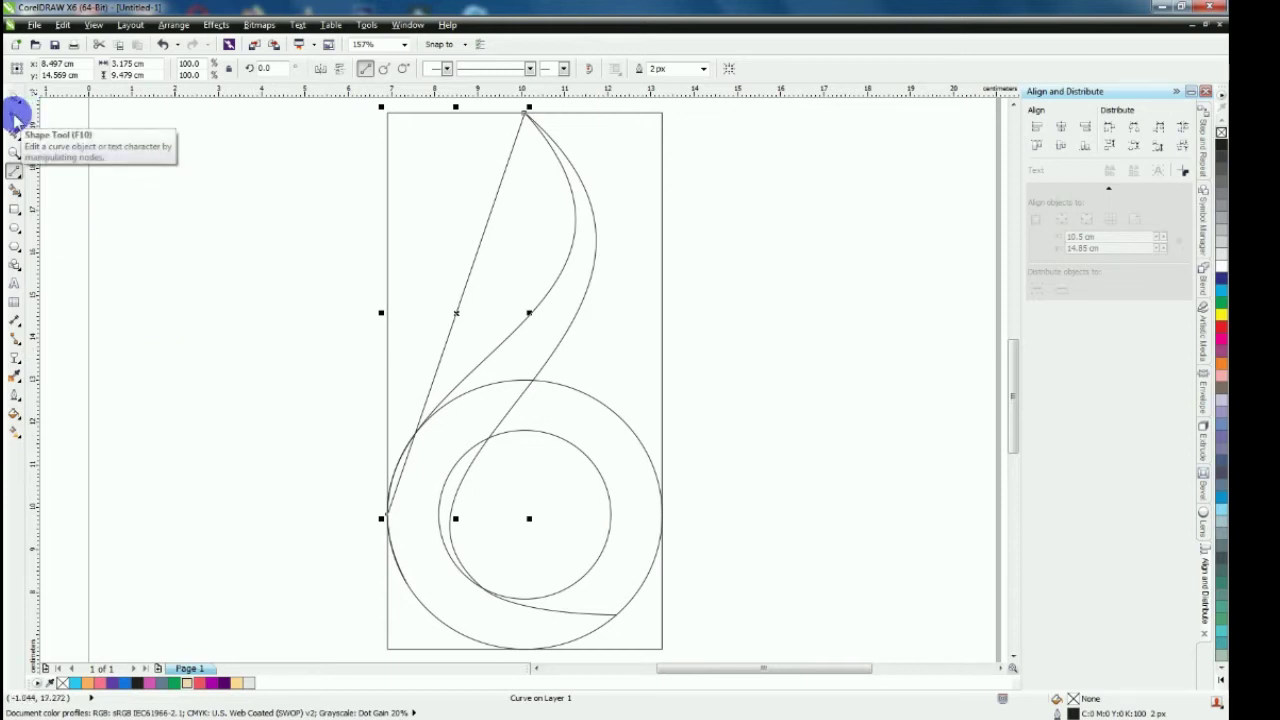
Convert the new line to a curve and bend it into an S-shape to the left of the existing curves
{"action": "left_click", "coordinate": [14, 115]}
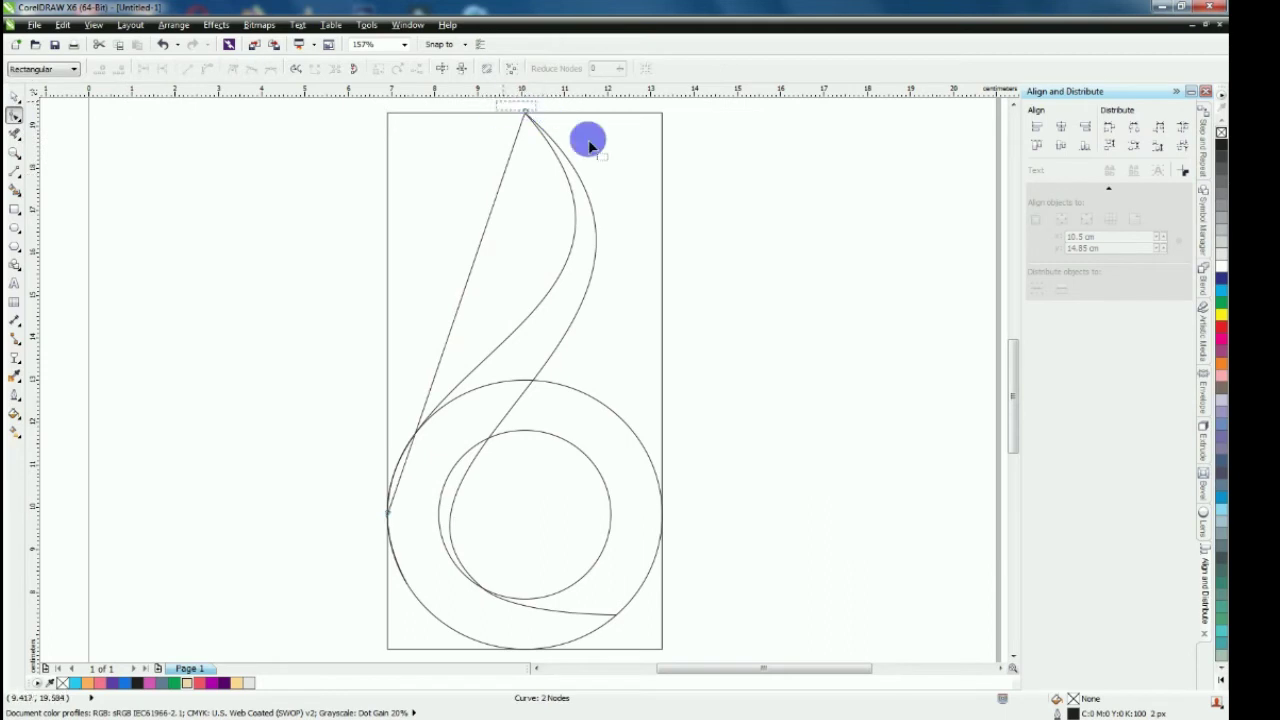
{"action": "left_click_drag", "start_coordinate": [286, 414], "coordinate": [460, 537]}
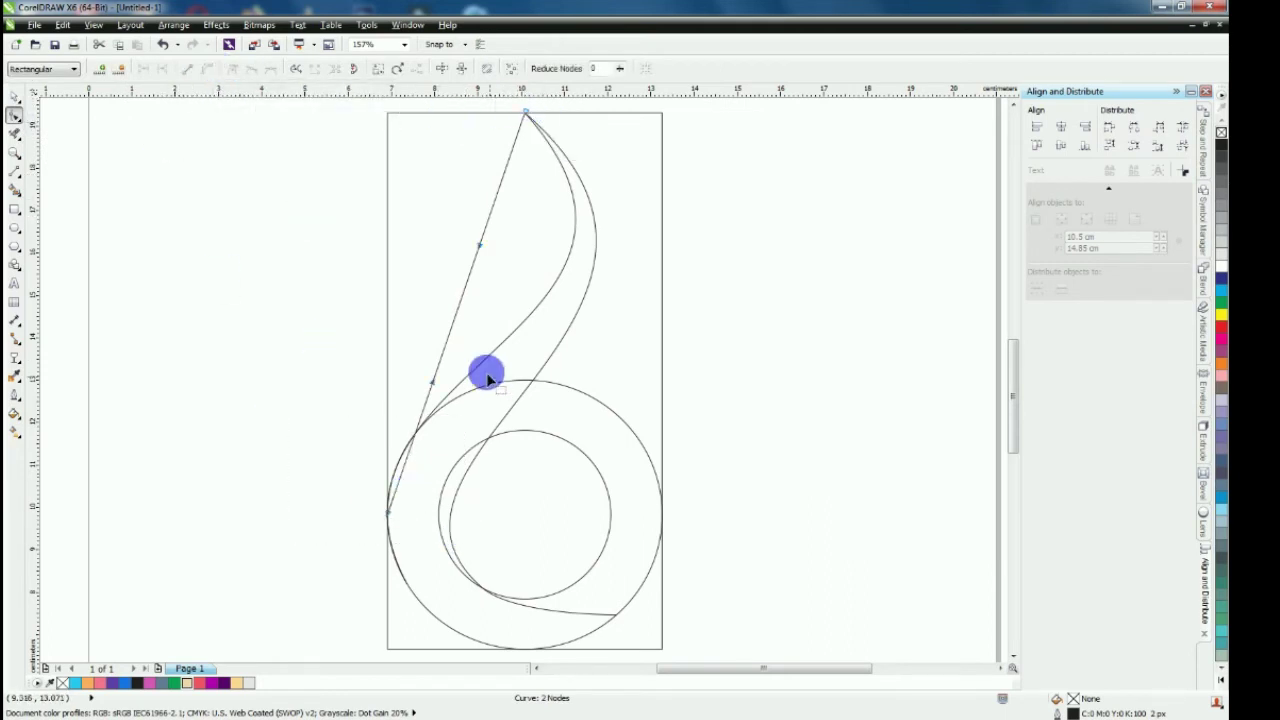
{"action": "left_click_drag", "start_coordinate": [433, 387], "coordinate": [389, 306]}
{"action": "left_click_drag", "start_coordinate": [481, 246], "coordinate": [569, 281]}
{"action": "left_click", "coordinate": [291, 346]}
{"action": "left_click_drag", "start_coordinate": [388, 309], "coordinate": [339, 293]}
{"action": "scroll", "coordinate": [291, 346], "scroll_direction": "down", "scroll_amount": 1}
{"action": "scroll", "coordinate": [336, 342], "scroll_direction": "up", "scroll_amount": 1}
Add a second straight line to the new curve, joining the rectangle's top midpoint to the outer circle's leftmost point
{"action": "left_click", "coordinate": [457, 250]}
{"action": "left_click", "coordinate": [471, 127]}
{"action": "left_click", "coordinate": [222, 309]}
{"action": "key", "text": "F5"}
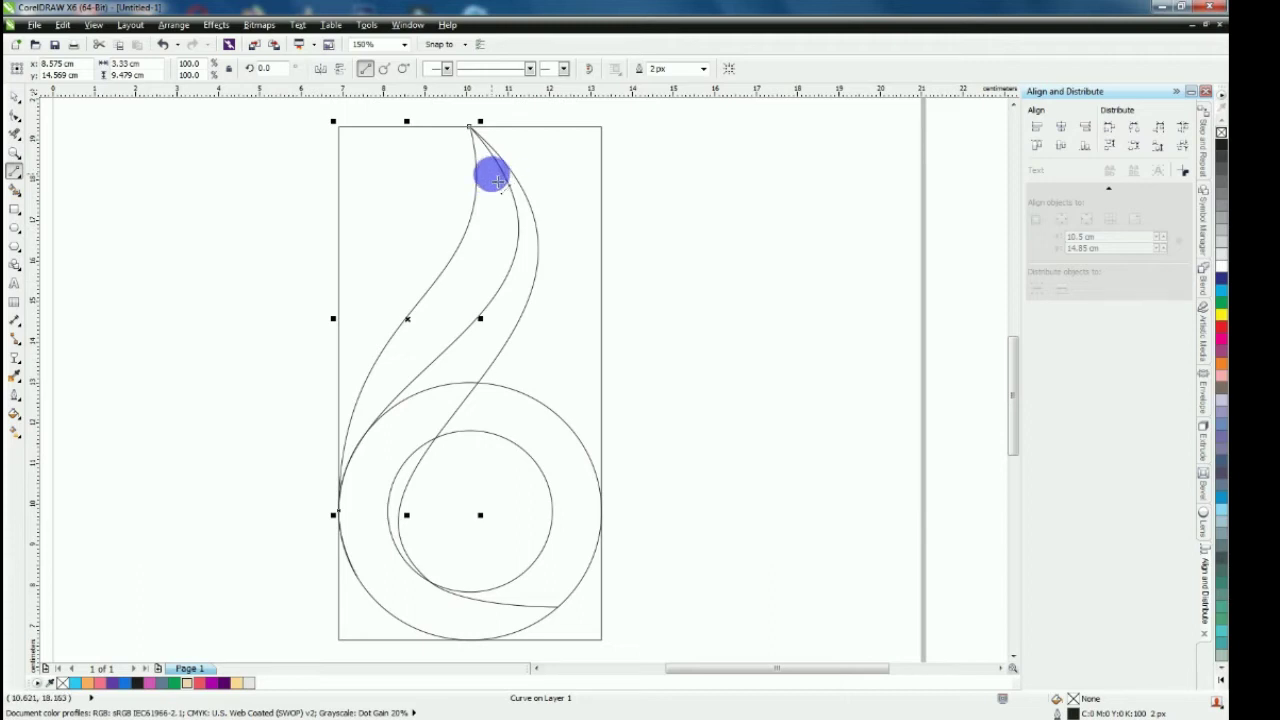
{"action": "left_click", "coordinate": [472, 127]}
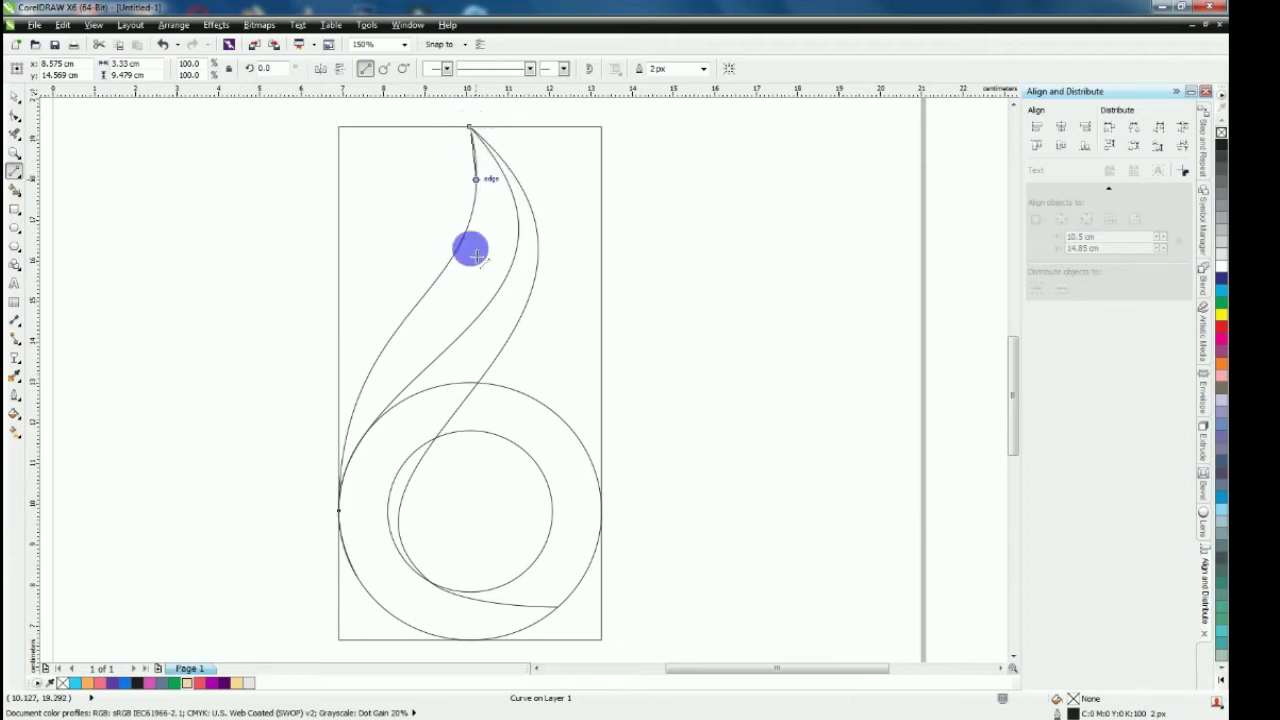
{"action": "left_click", "coordinate": [342, 514]}
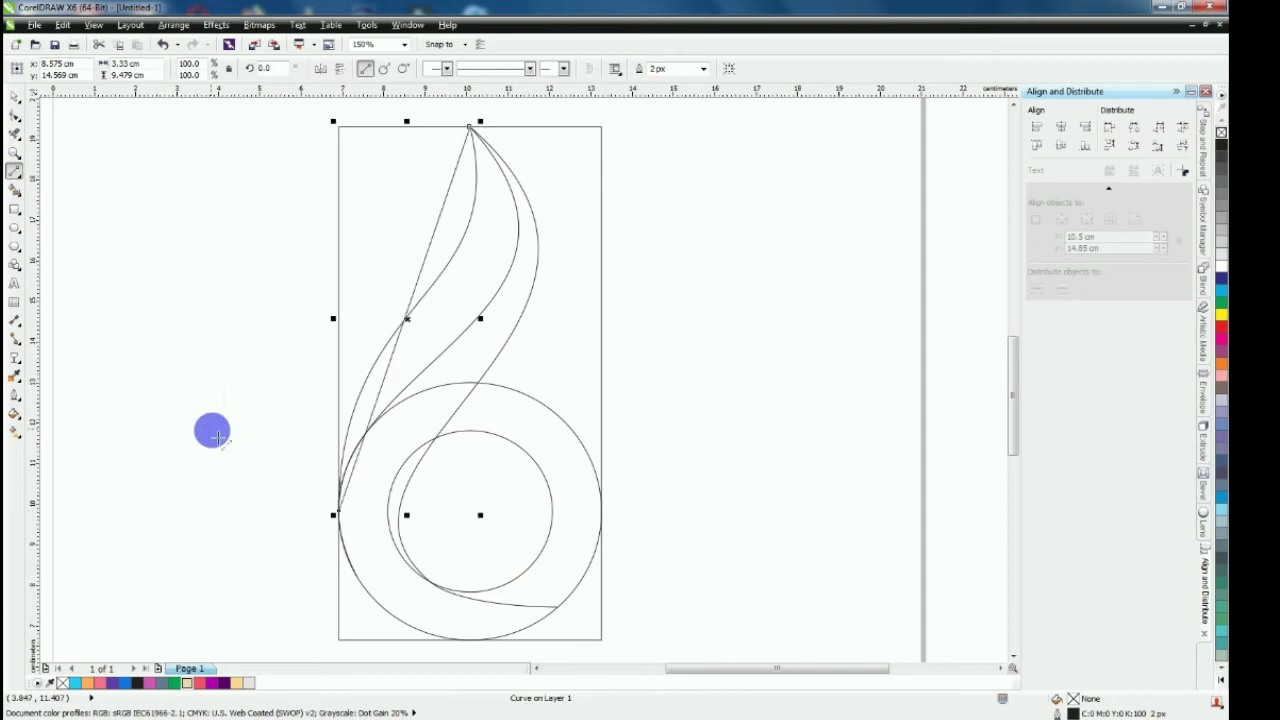
Convert the added line to a curve and bend it into an S-shape between the two left curves, forming a slim flame strand
{"action": "left_click", "coordinate": [13, 116]}
{"action": "left_click_drag", "start_coordinate": [417, 114], "coordinate": [526, 168]}
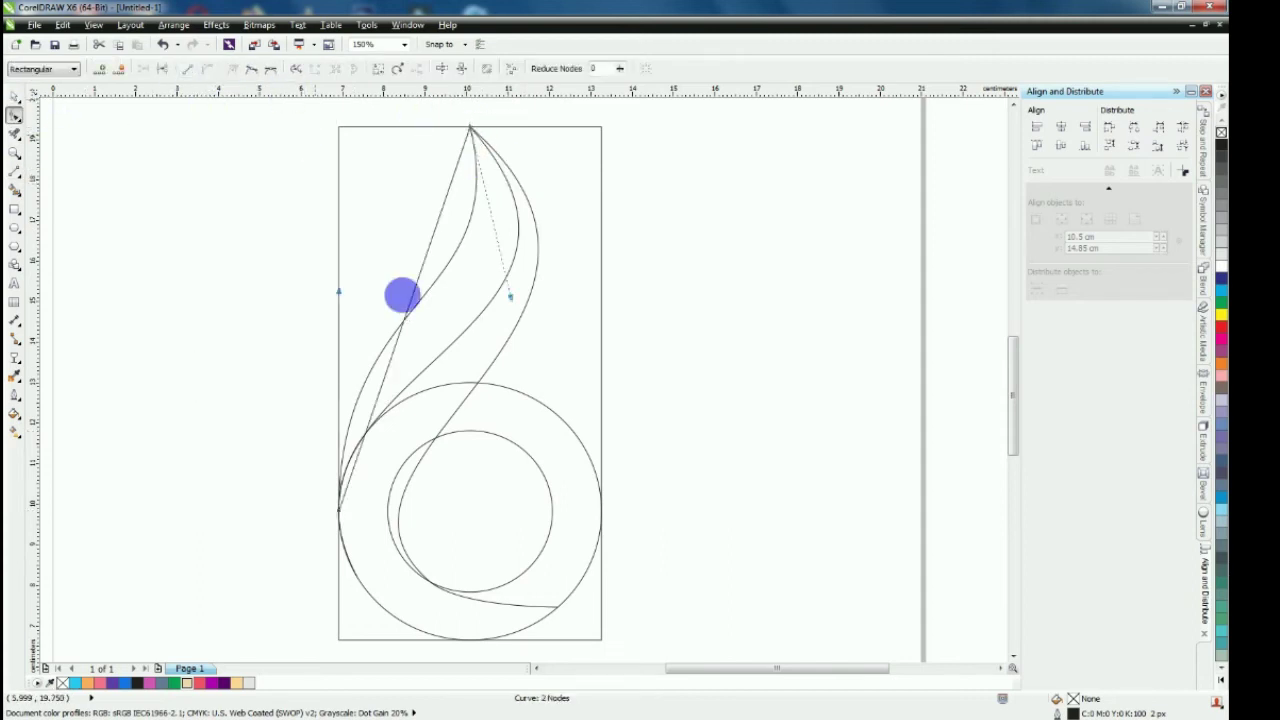
{"action": "left_click_drag", "start_coordinate": [422, 271], "coordinate": [339, 362]}
{"action": "left_click_drag", "start_coordinate": [551, 255], "coordinate": [566, 307]}
{"action": "left_click_drag", "start_coordinate": [339, 362], "coordinate": [338, 343]}
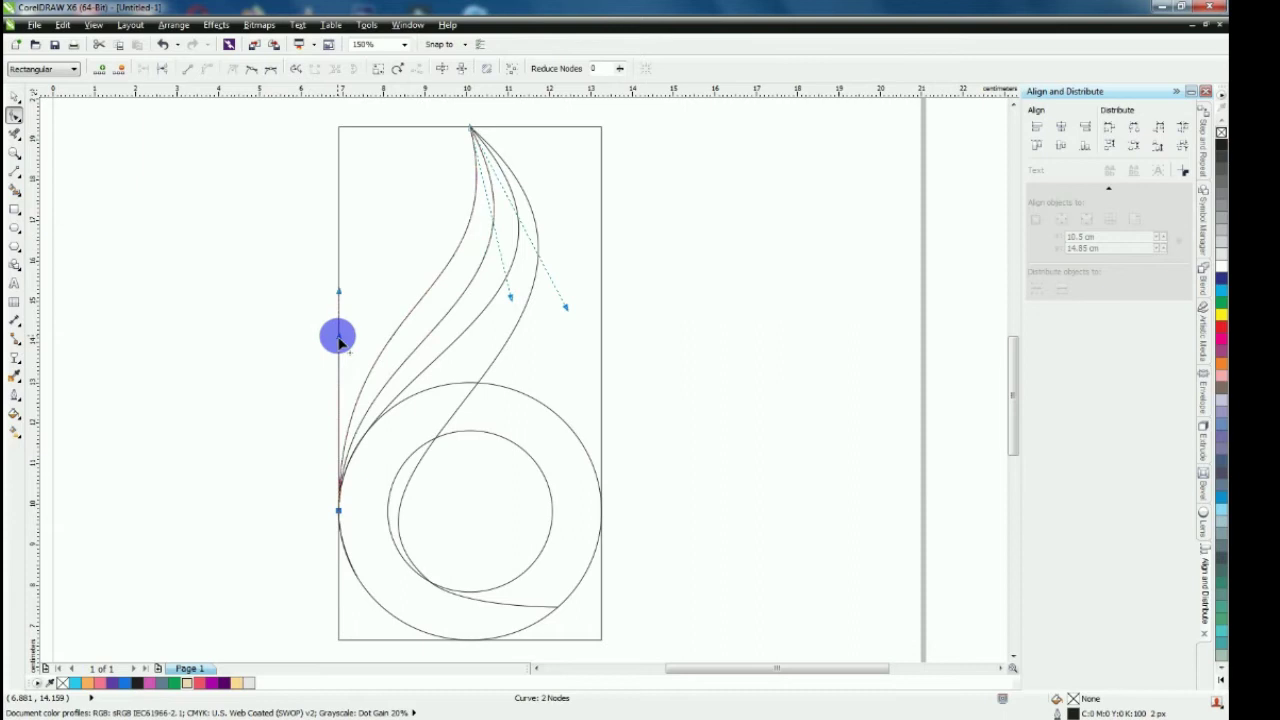
{"action": "scroll", "coordinate": [256, 366], "scroll_direction": "down", "scroll_amount": 2}
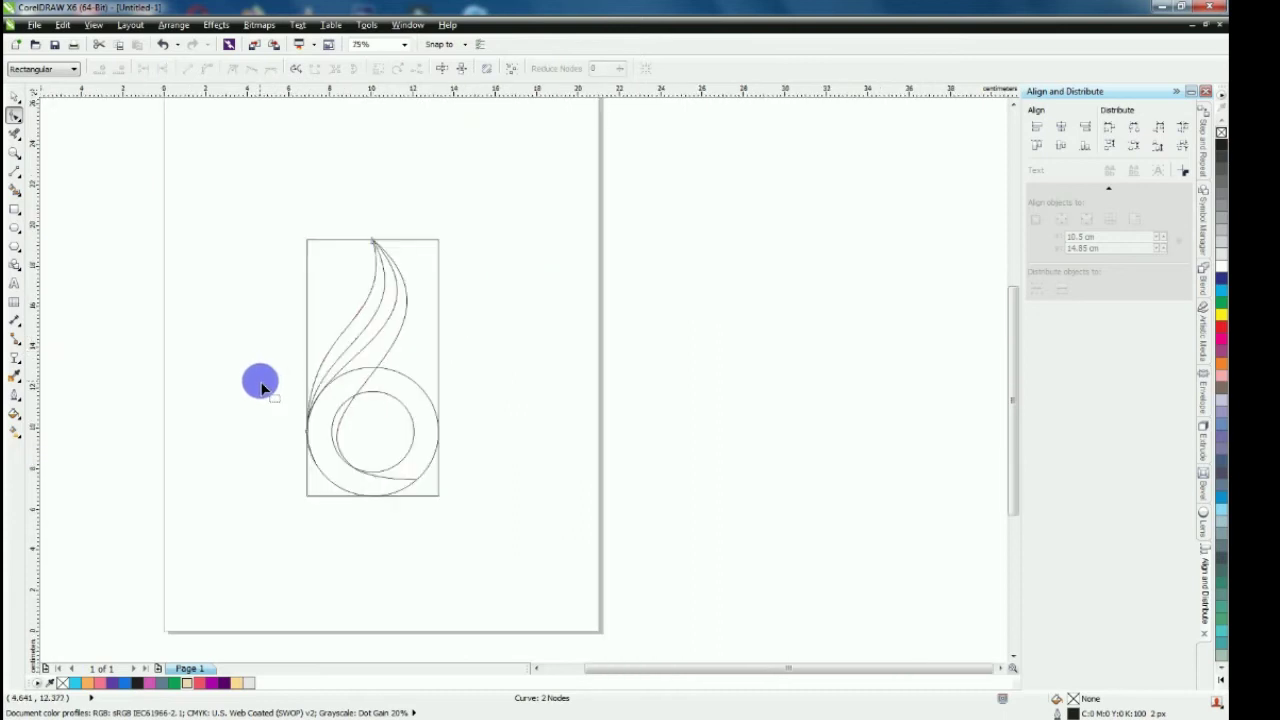
{"action": "scroll", "coordinate": [286, 414], "scroll_direction": "up", "scroll_amount": 2}
{"action": "scroll", "coordinate": [357, 389], "scroll_direction": "down", "scroll_amount": 2}
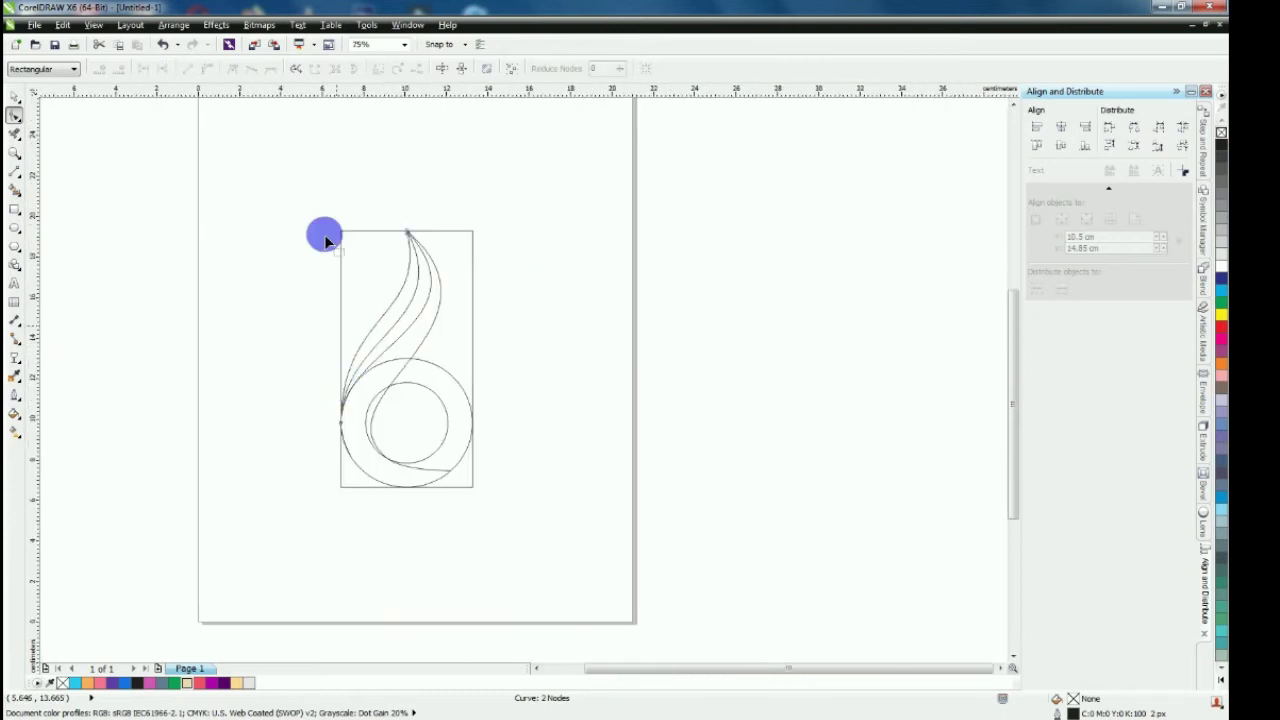
Draw another straight line from the rectangle's top midpoint to the outer circle's leftmost point, crossing the existing flame strands
{"action": "left_click", "coordinate": [14, 172]}
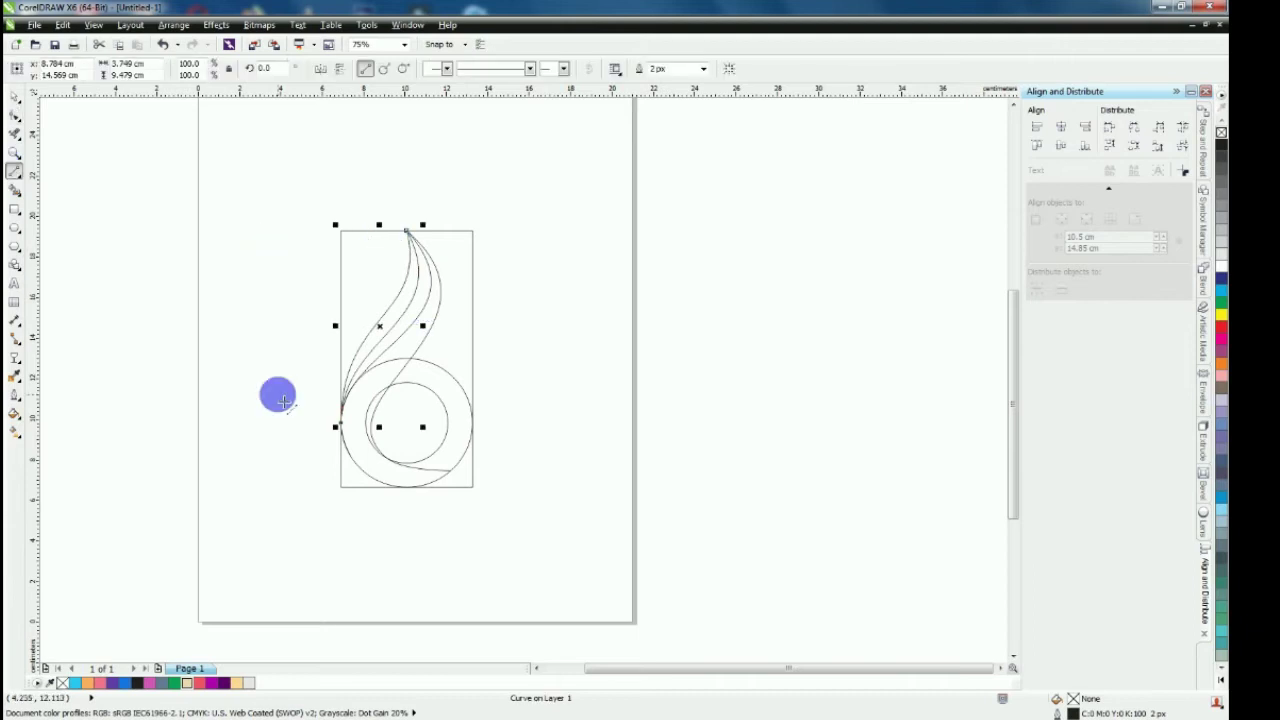
{"action": "scroll", "coordinate": [277, 394], "scroll_direction": "up", "scroll_amount": 2}
{"action": "scroll", "coordinate": [404, 446], "scroll_direction": "down", "scroll_amount": 2}
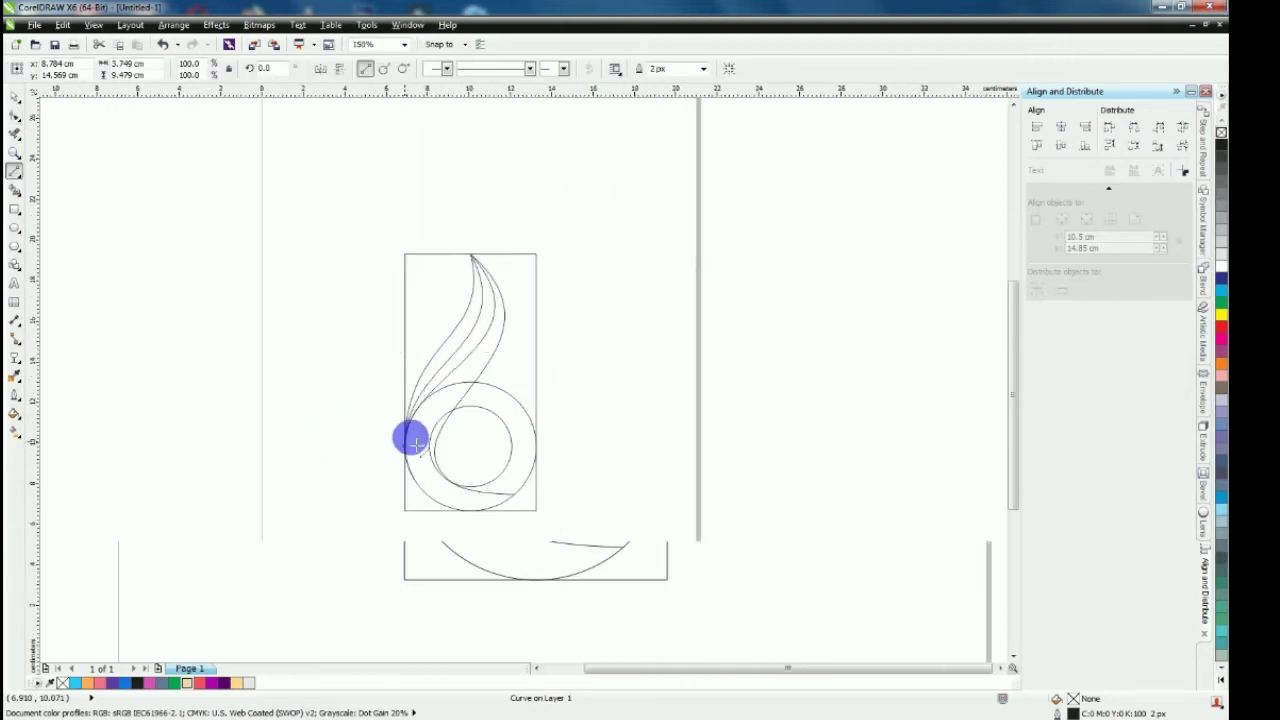
{"action": "left_click", "coordinate": [474, 256]}
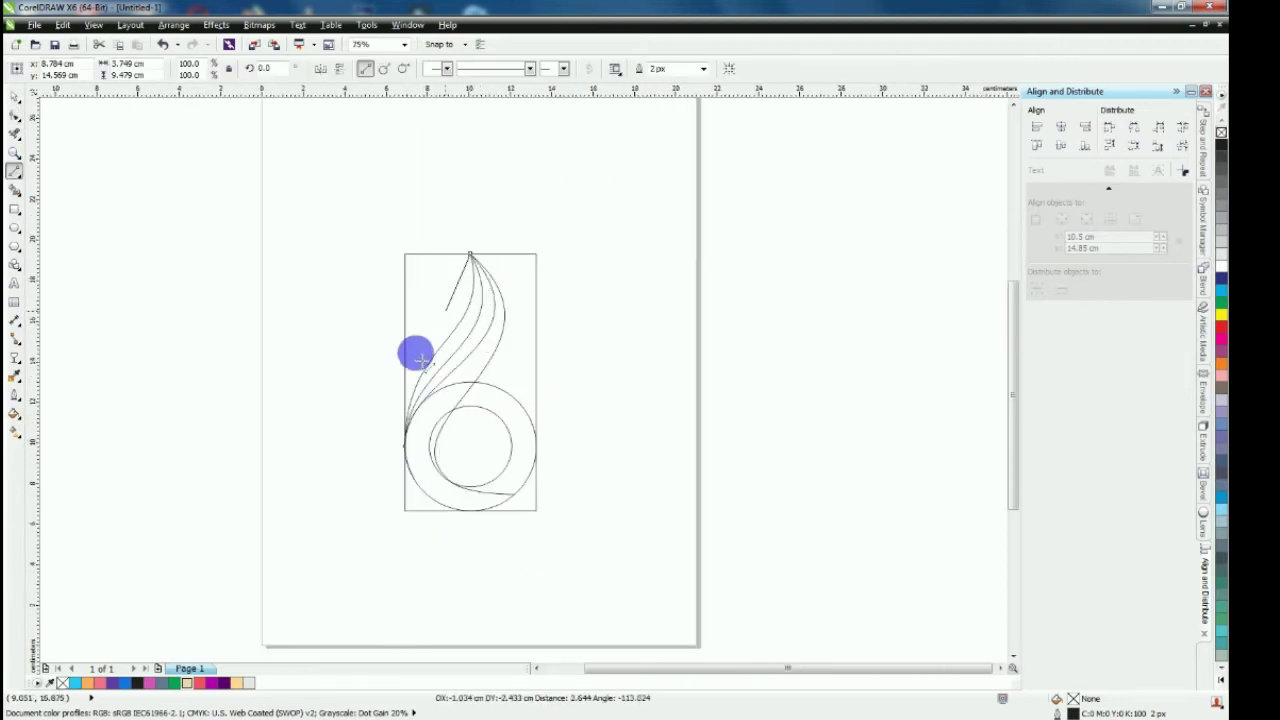
{"action": "left_click", "coordinate": [406, 450]}
{"action": "scroll", "coordinate": [383, 452], "scroll_direction": "up", "scroll_amount": 6}
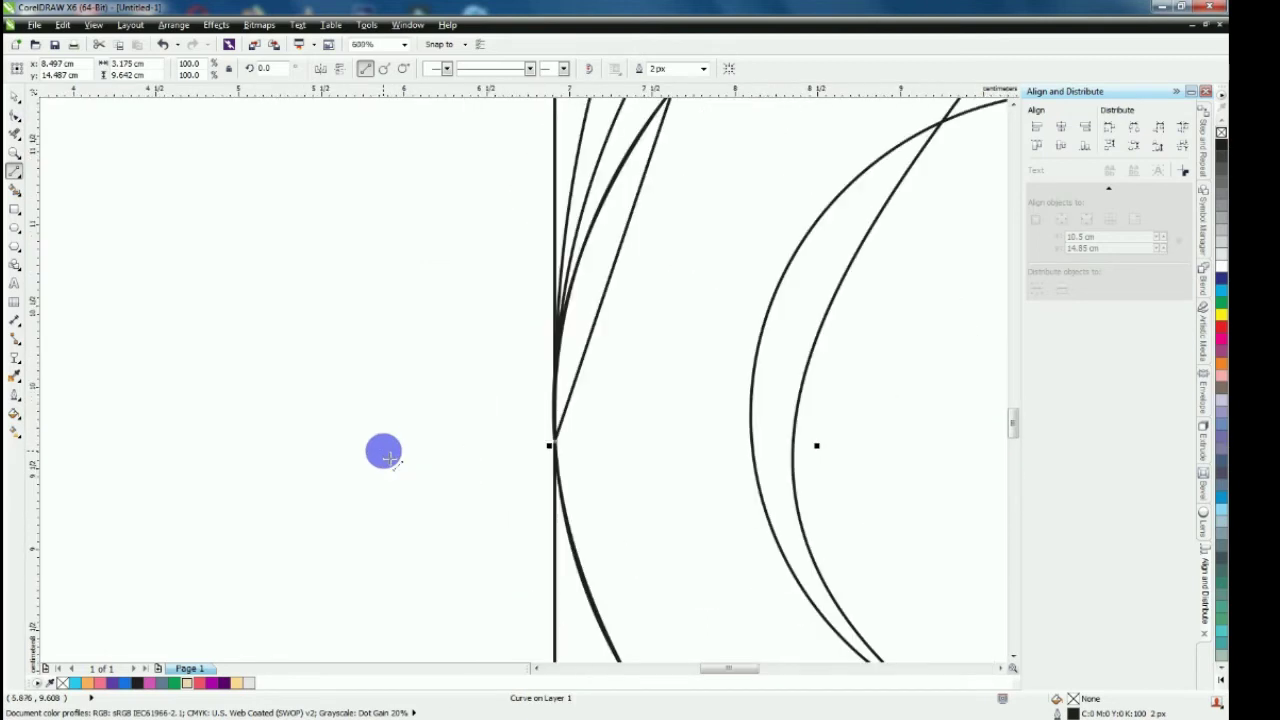
{"action": "scroll", "coordinate": [305, 456], "scroll_direction": "down", "scroll_amount": 4}
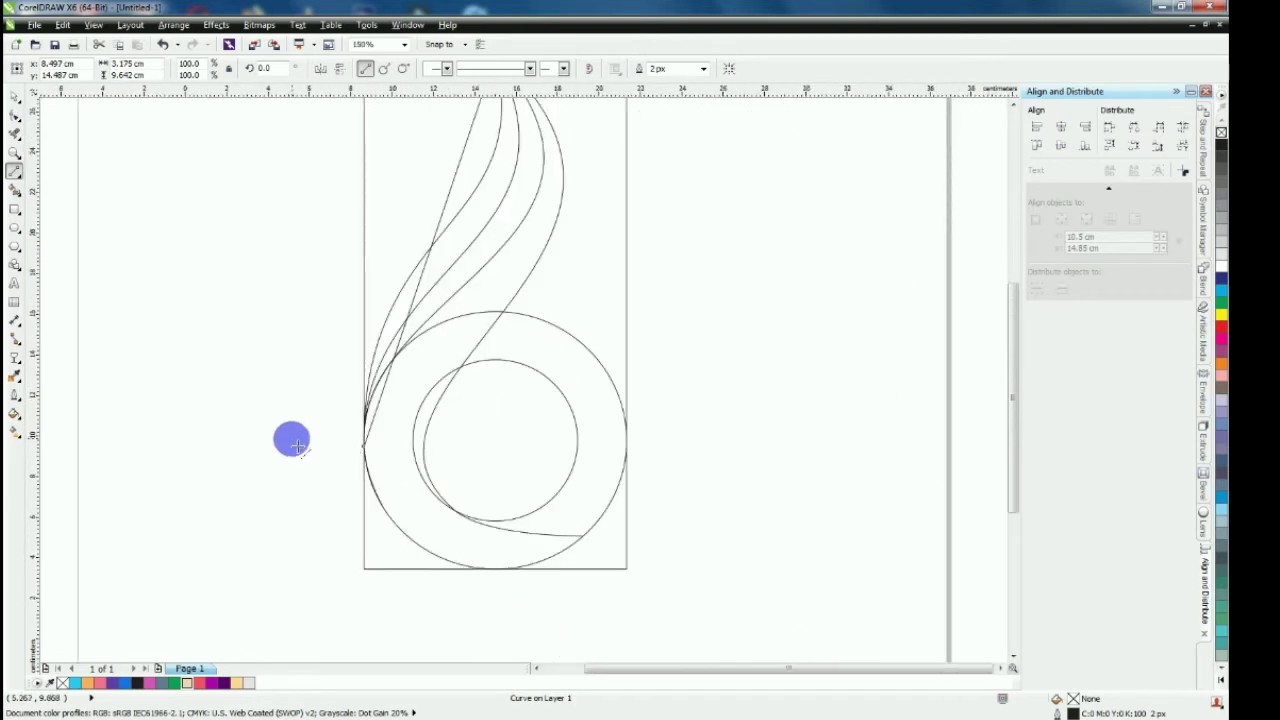
{"action": "scroll", "coordinate": [289, 440], "scroll_direction": "down", "scroll_amount": 2}
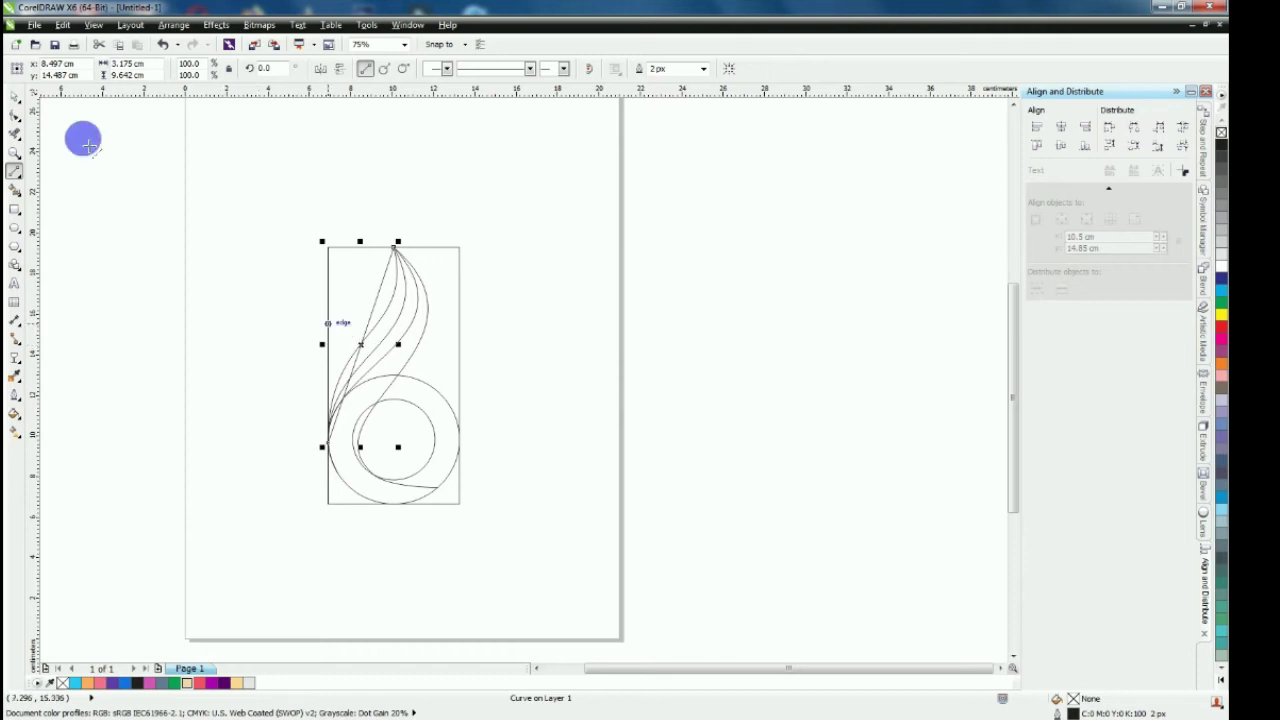
Convert the new line to a curve and bend it into an S-shape outside the leftmost flame strand
{"action": "left_click", "coordinate": [15, 115]}
{"action": "left_click", "coordinate": [369, 318]}
{"action": "left_click", "coordinate": [209, 71]}
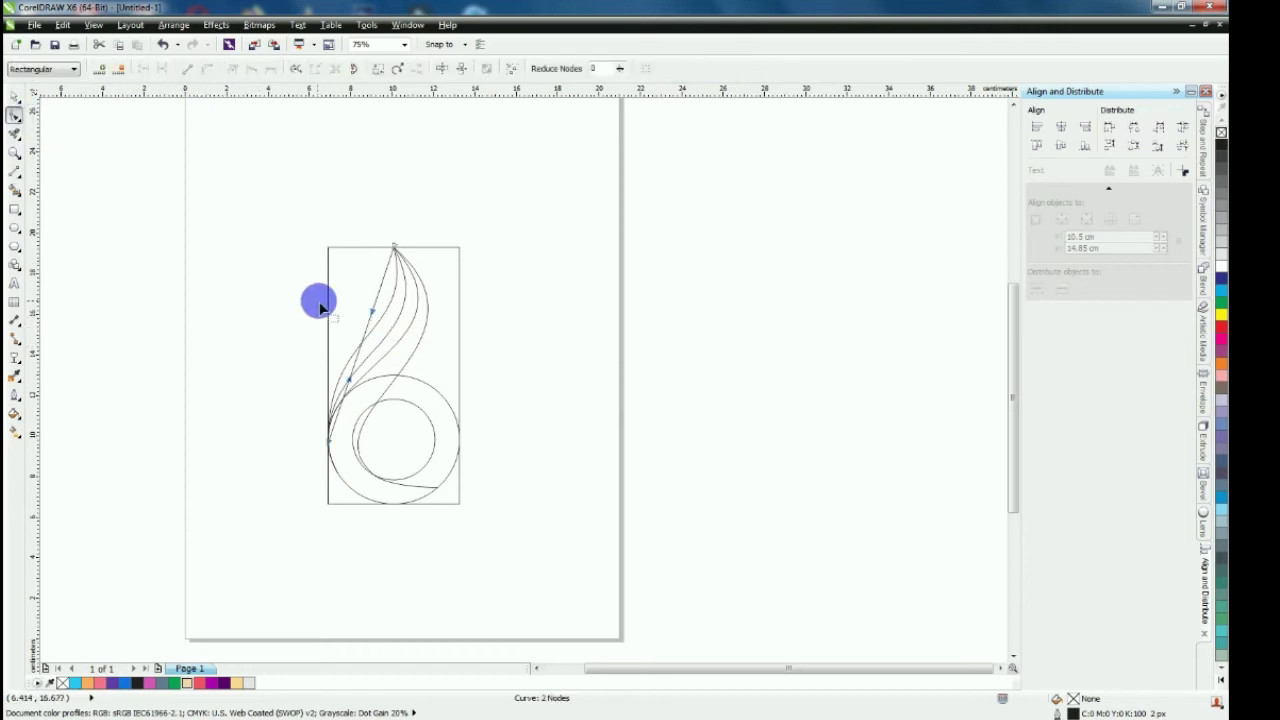
{"action": "scroll", "coordinate": [320, 307], "scroll_direction": "up", "scroll_amount": 2}
{"action": "left_click_drag", "start_coordinate": [367, 448], "coordinate": [338, 325]}
{"action": "left_click_drag", "start_coordinate": [426, 323], "coordinate": [455, 316]}
{"action": "left_click_drag", "start_coordinate": [340, 330], "coordinate": [340, 300]}
{"action": "left_click_drag", "start_coordinate": [457, 320], "coordinate": [457, 346]}
{"action": "scroll", "coordinate": [601, 270], "scroll_direction": "down", "scroll_amount": 2}
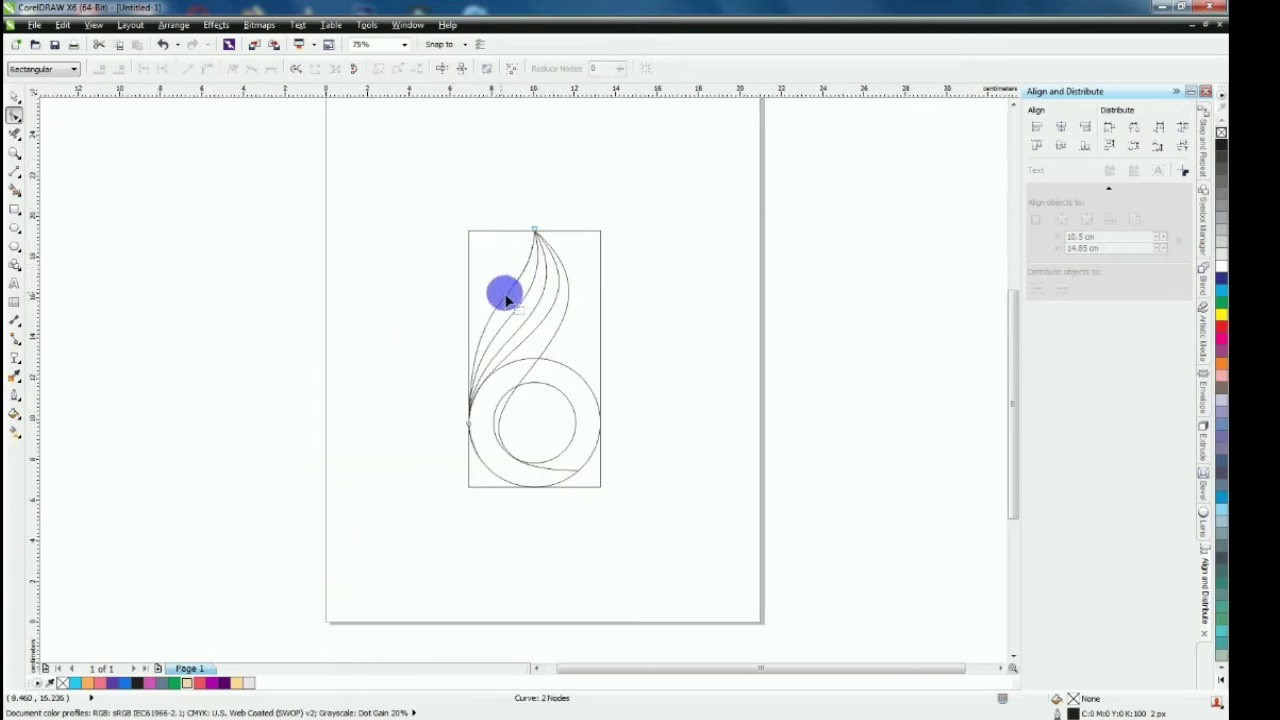
Refine the bend of the outermost left curve by adjusting its lower and upper handles
{"action": "scroll", "coordinate": [490, 316], "scroll_direction": "up", "scroll_amount": 1}
{"action": "left_click", "coordinate": [448, 535]}
{"action": "left_click_drag", "start_coordinate": [449, 254], "coordinate": [449, 270]}
{"action": "left_click_drag", "start_coordinate": [572, 287], "coordinate": [567, 265]}
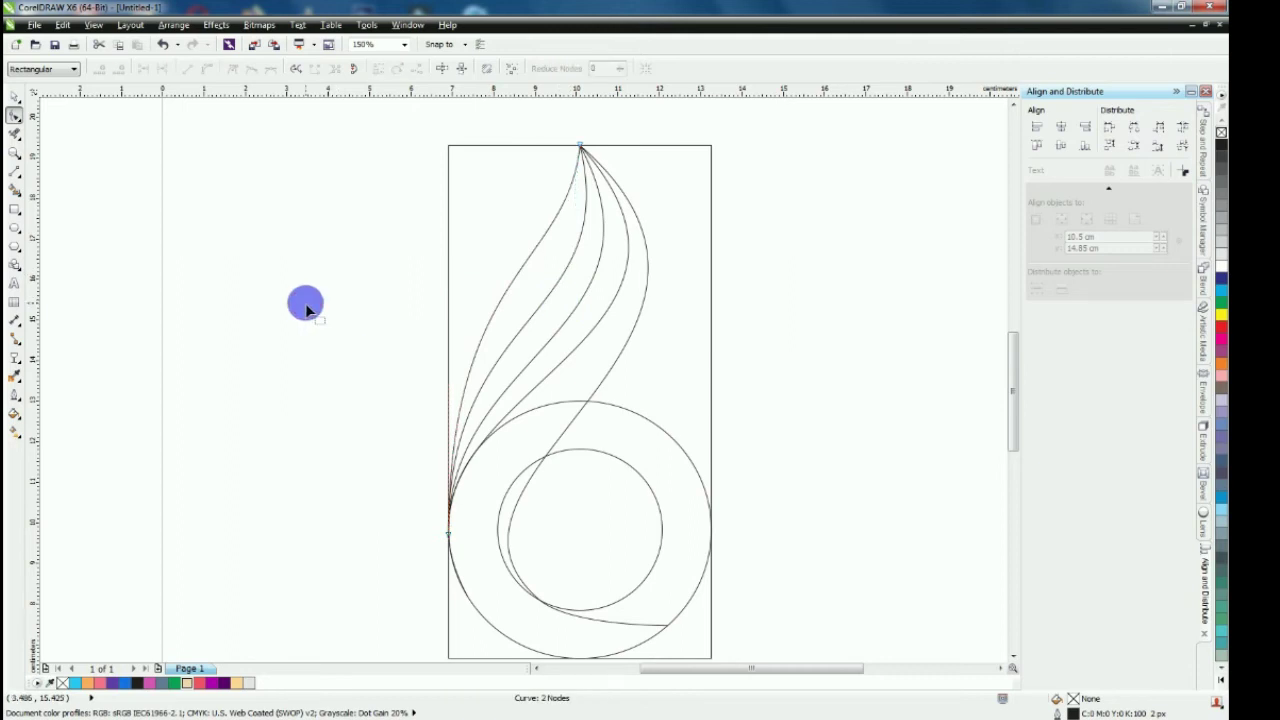
Join the outer circle's leftmost point to the rectangle's top midpoint with one more straight line and convert it to a curve
{"action": "left_click", "coordinate": [13, 172]}
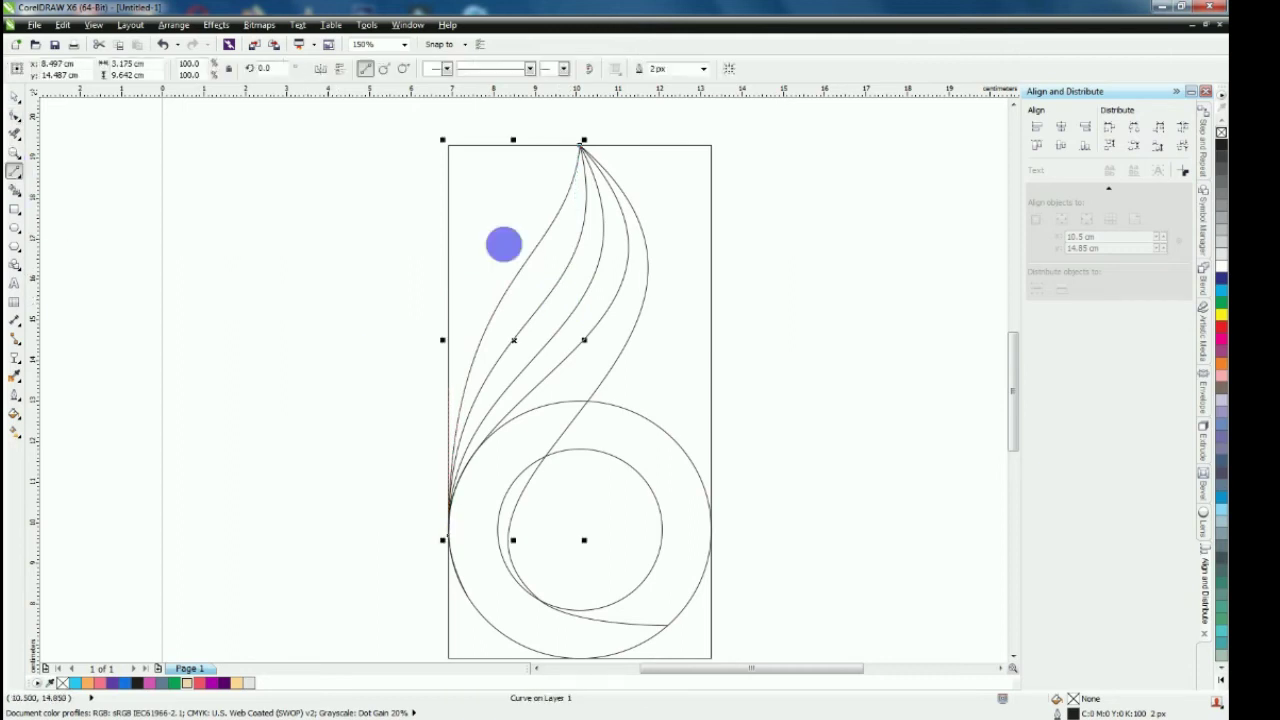
{"action": "mouse_move", "coordinate": [449, 537]}
{"action": "left_mouse_down"}
{"action": "mouse_move", "coordinate": [557, 286]}
{"action": "mouse_move", "coordinate": [582, 147]}
{"action": "left_mouse_up"}
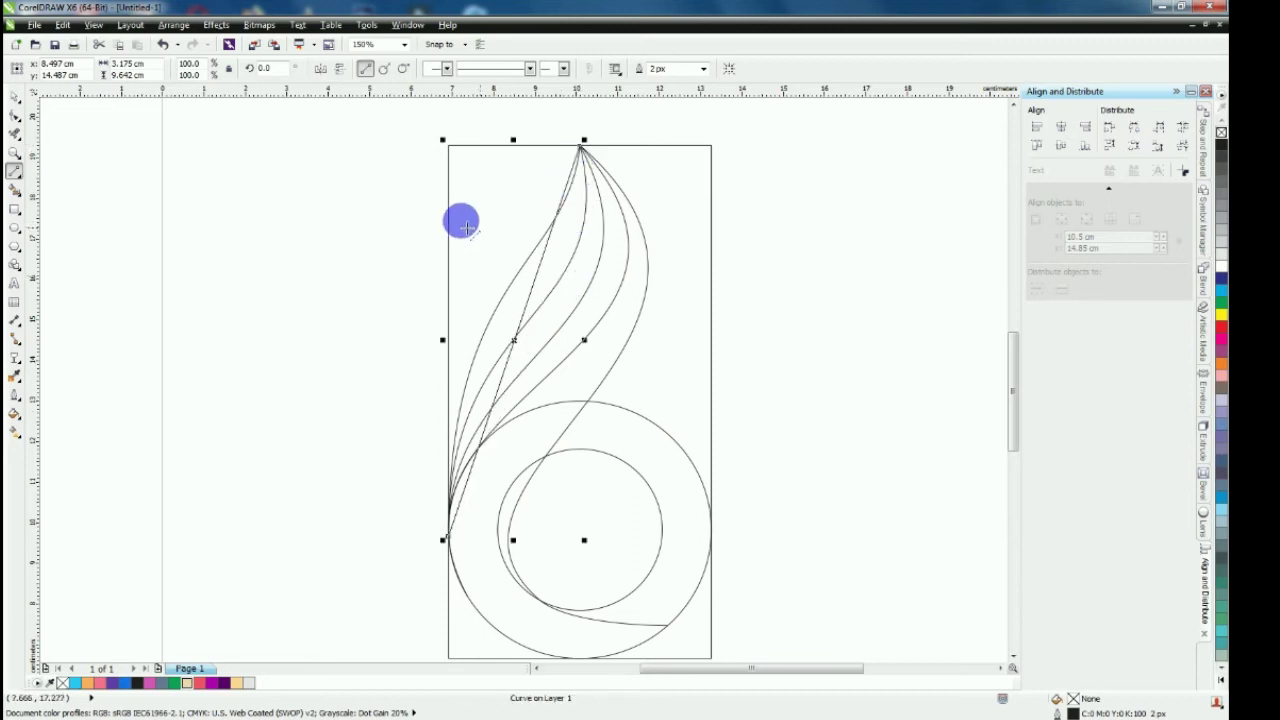
{"action": "left_click", "coordinate": [15, 116]}
{"action": "left_click", "coordinate": [548, 320]}
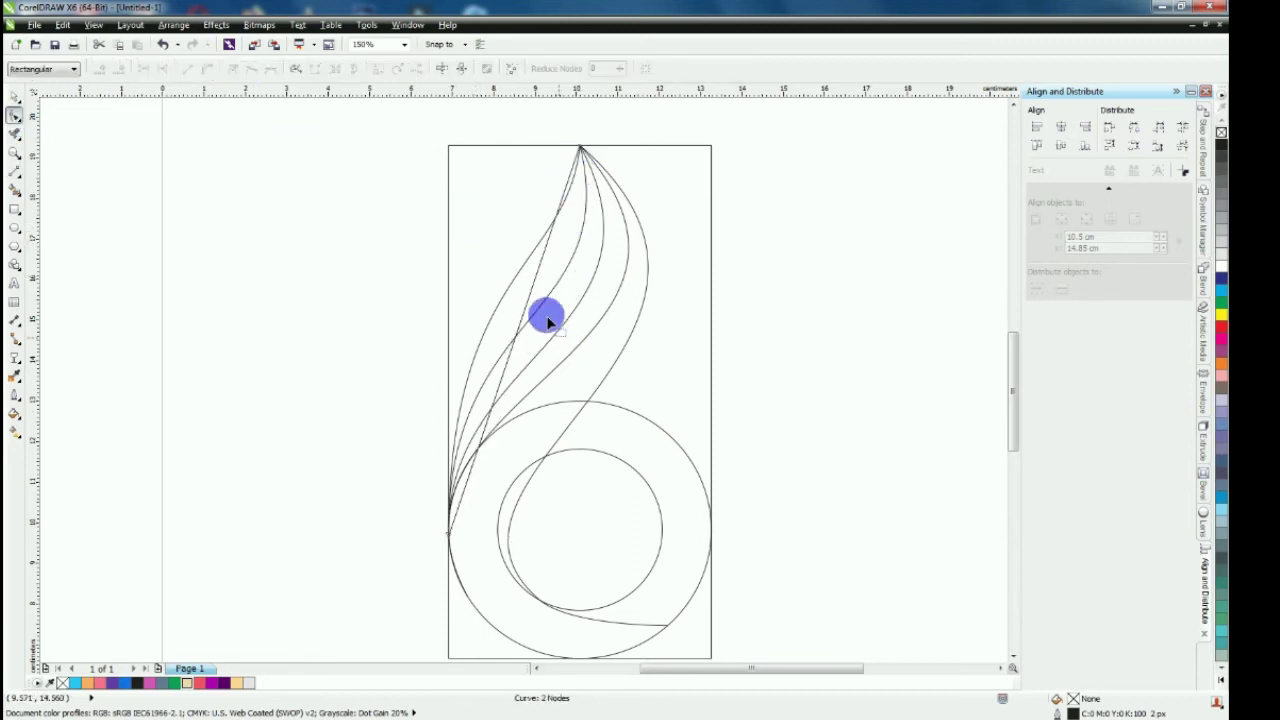
{"action": "left_click", "coordinate": [207, 68]}
Bend the converted line into an S-shape between the two leftmost flame curves, forming another slim strand
{"action": "left_click_drag", "start_coordinate": [493, 412], "coordinate": [449, 374]}
{"action": "left_click_drag", "start_coordinate": [568, 266], "coordinate": [595, 271]}
{"action": "key", "text": "ctrl+z"}
{"action": "left_click_drag", "start_coordinate": [511, 322], "coordinate": [446, 300]}
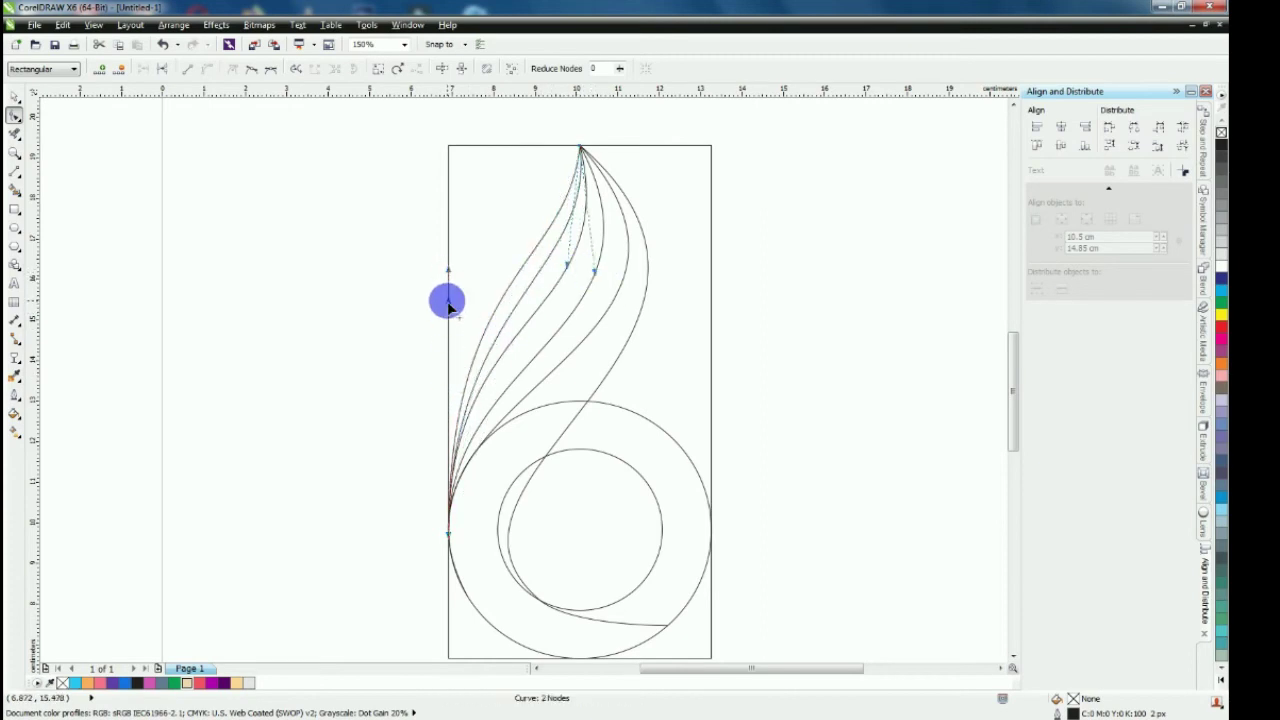
{"action": "scroll", "coordinate": [603, 134], "scroll_direction": "up", "scroll_amount": 2}
{"action": "left_click_drag", "start_coordinate": [583, 415], "coordinate": [581, 438]}
{"action": "scroll", "coordinate": [488, 292], "scroll_direction": "down", "scroll_amount": 1}
{"action": "scroll", "coordinate": [424, 474], "scroll_direction": "up", "scroll_amount": 1}
{"action": "scroll", "coordinate": [400, 445], "scroll_direction": "down", "scroll_amount": 2}
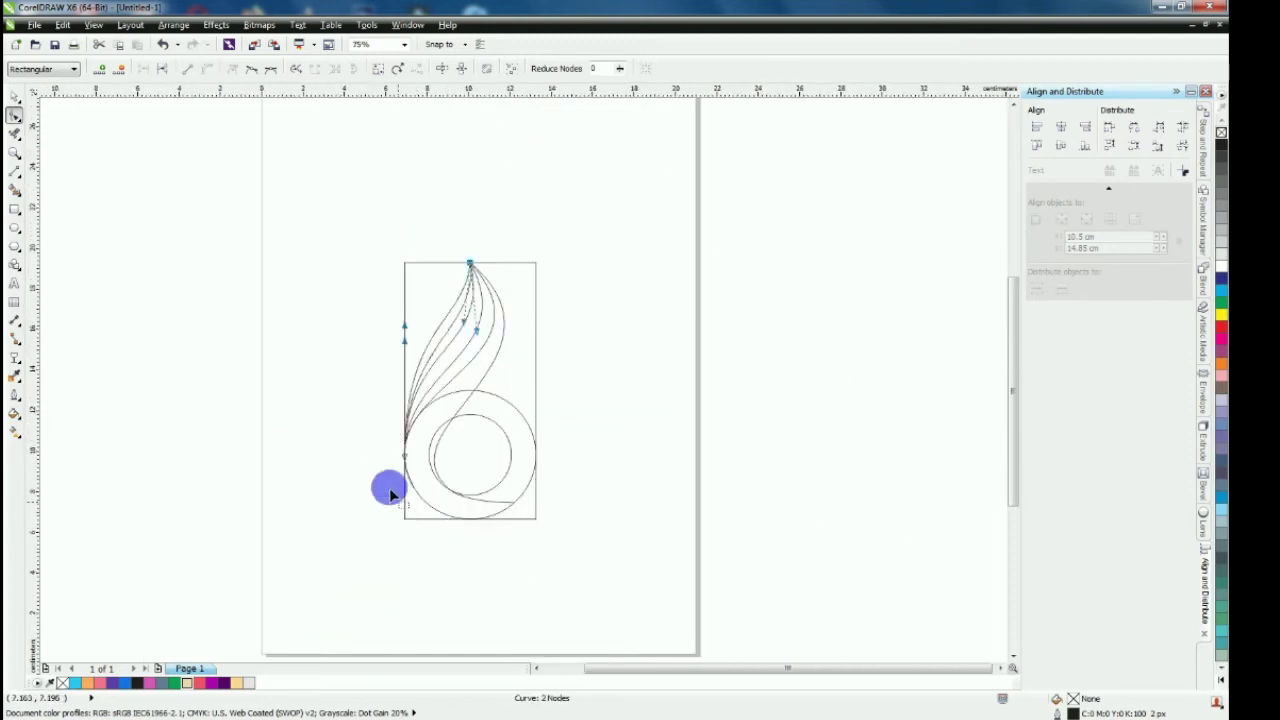
{"action": "scroll", "coordinate": [500, 380], "scroll_direction": "up", "scroll_amount": 1}
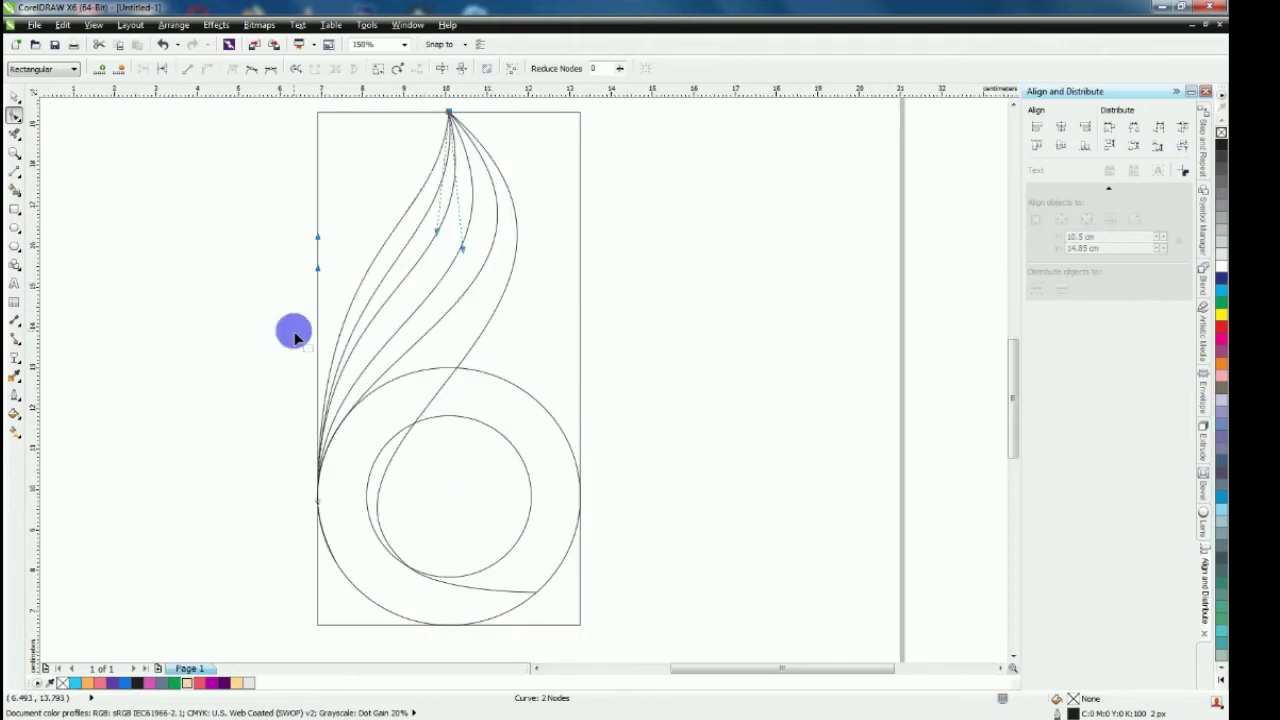
Draw a short slanted line about 1.1 cm long between the inner and outer circles, right of the flame's widest strand
{"action": "key", "text": "F5"}
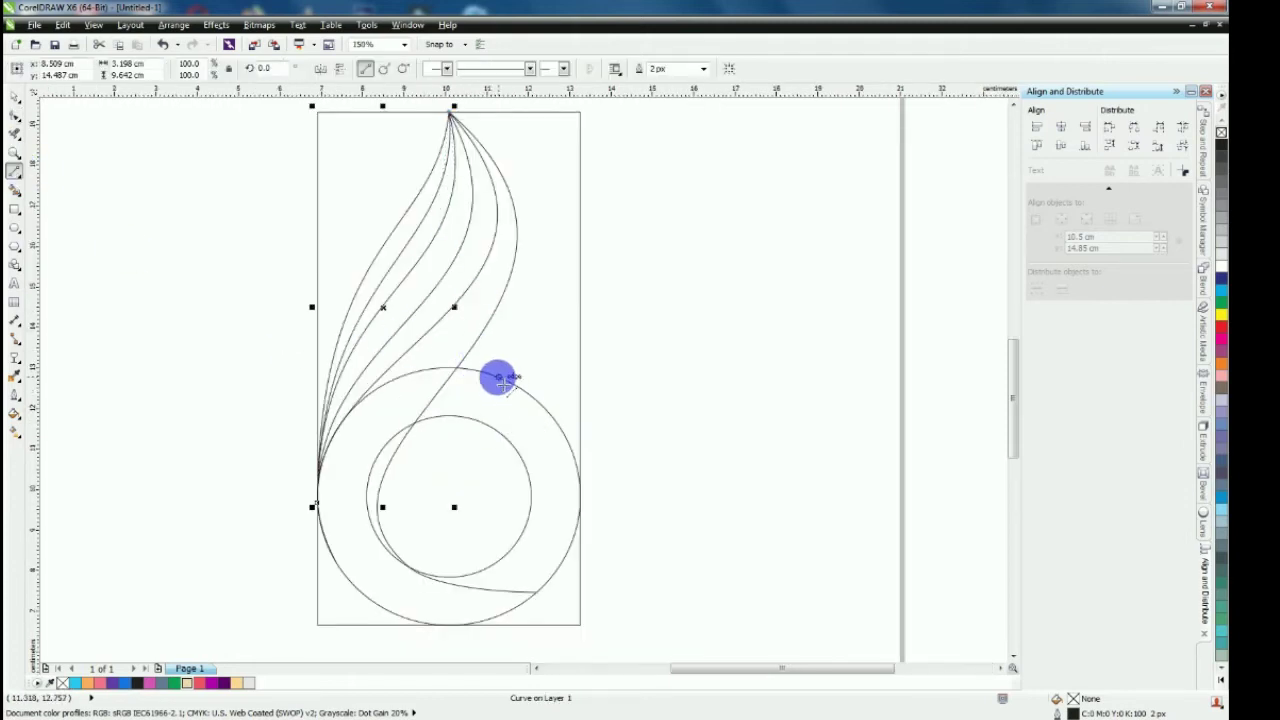
{"action": "left_click", "coordinate": [505, 380]}
{"action": "left_click", "coordinate": [470, 419]}
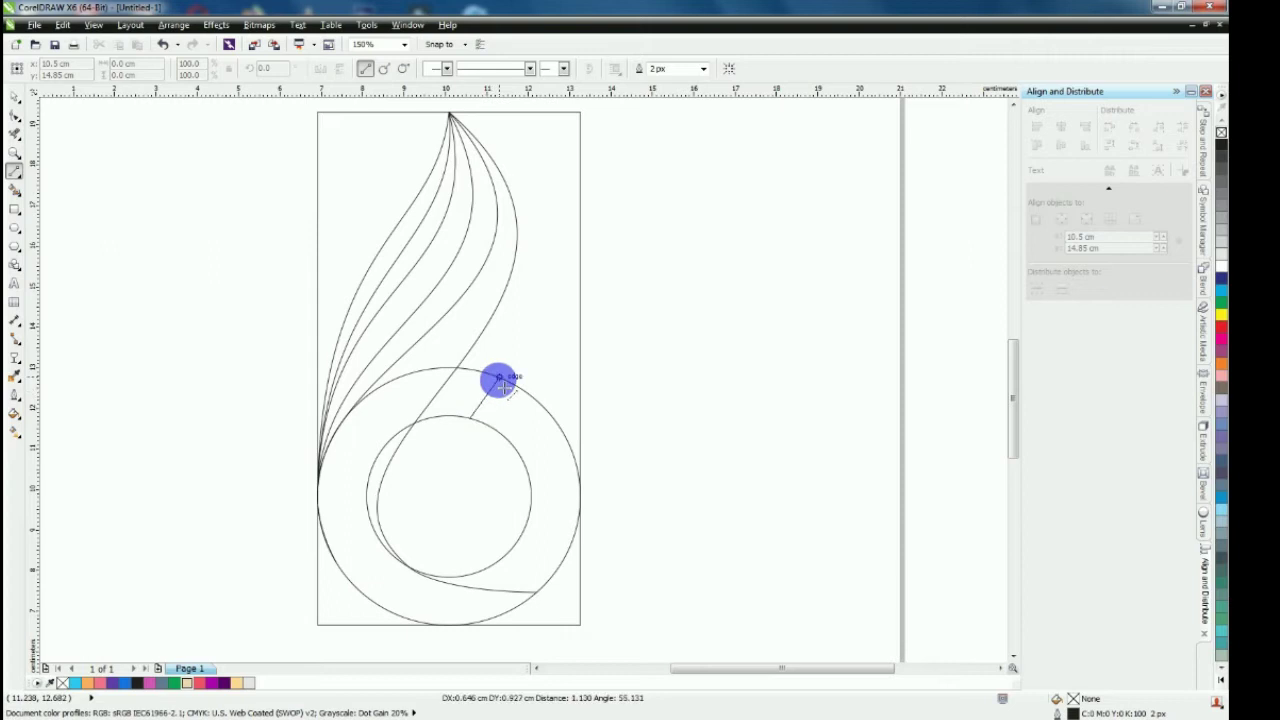
{"action": "left_click", "coordinate": [502, 376]}
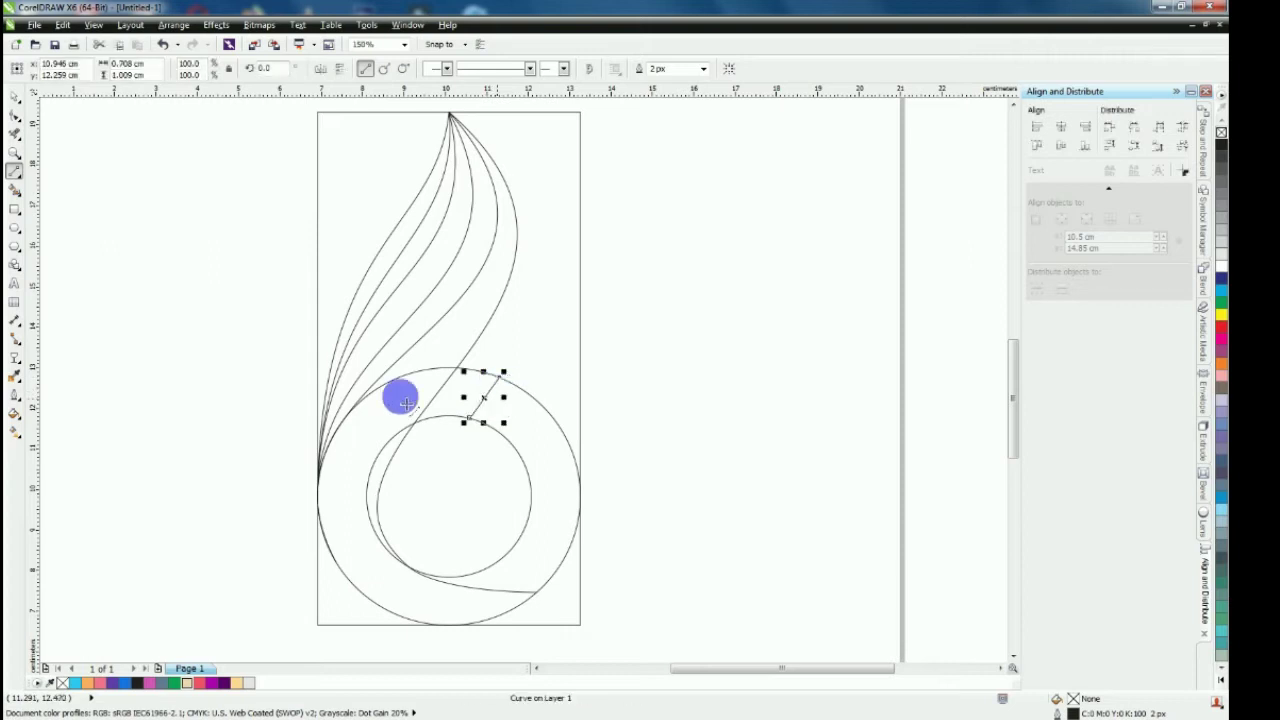
Convert the short line to a curve, hook its lower end onto the inner circle and shift both end nodes along the circles
{"action": "left_click", "coordinate": [13, 116]}
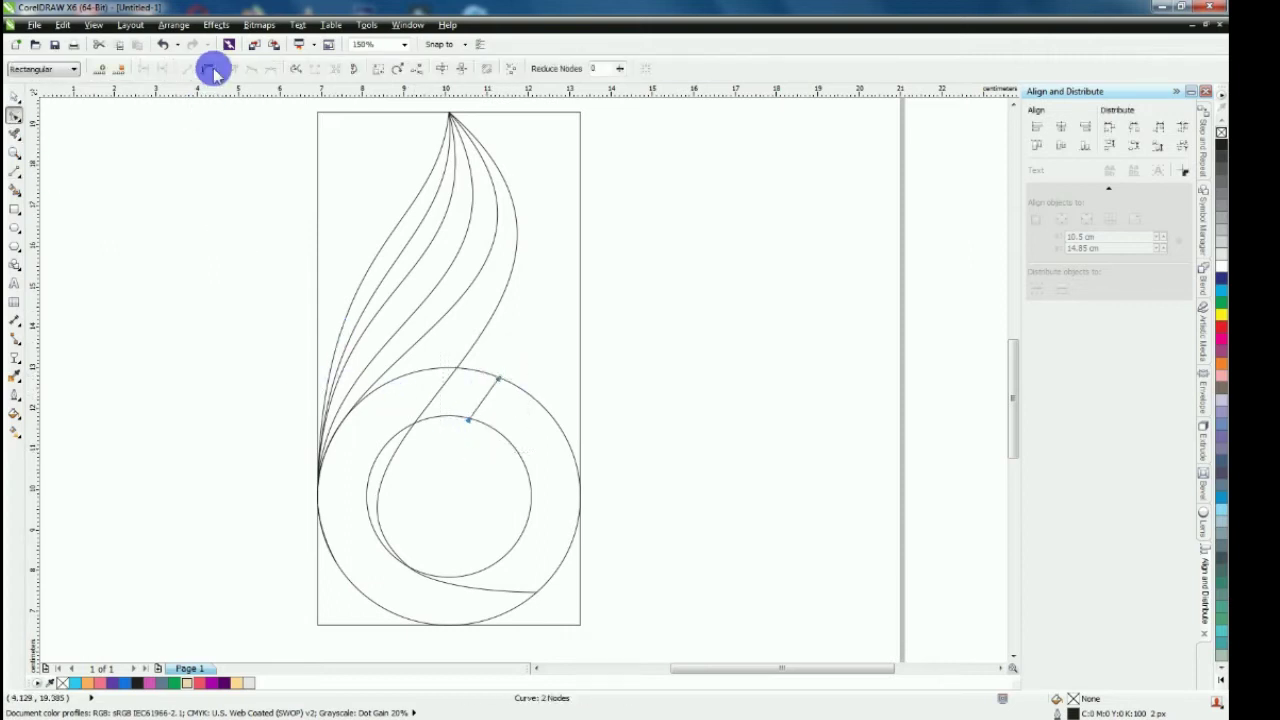
{"action": "scroll", "coordinate": [468, 450], "scroll_direction": "up", "scroll_amount": 2}
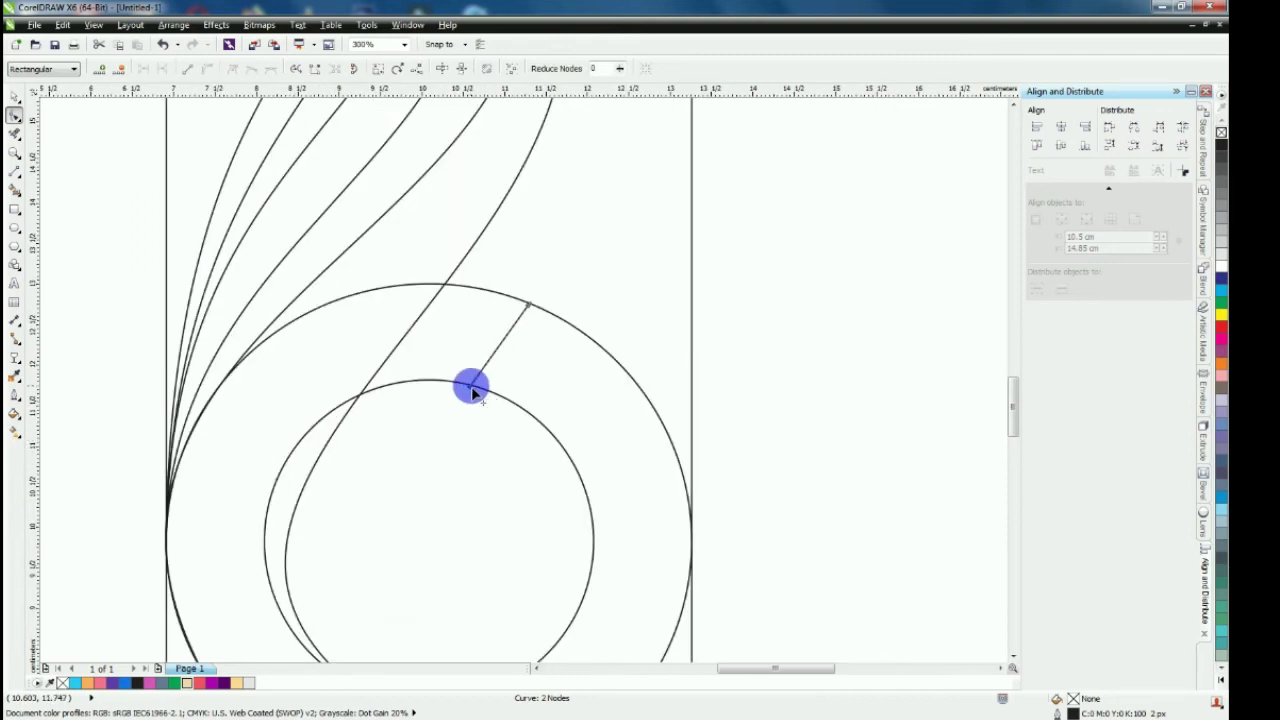
{"action": "scroll", "coordinate": [478, 386], "scroll_direction": "up", "scroll_amount": 2}
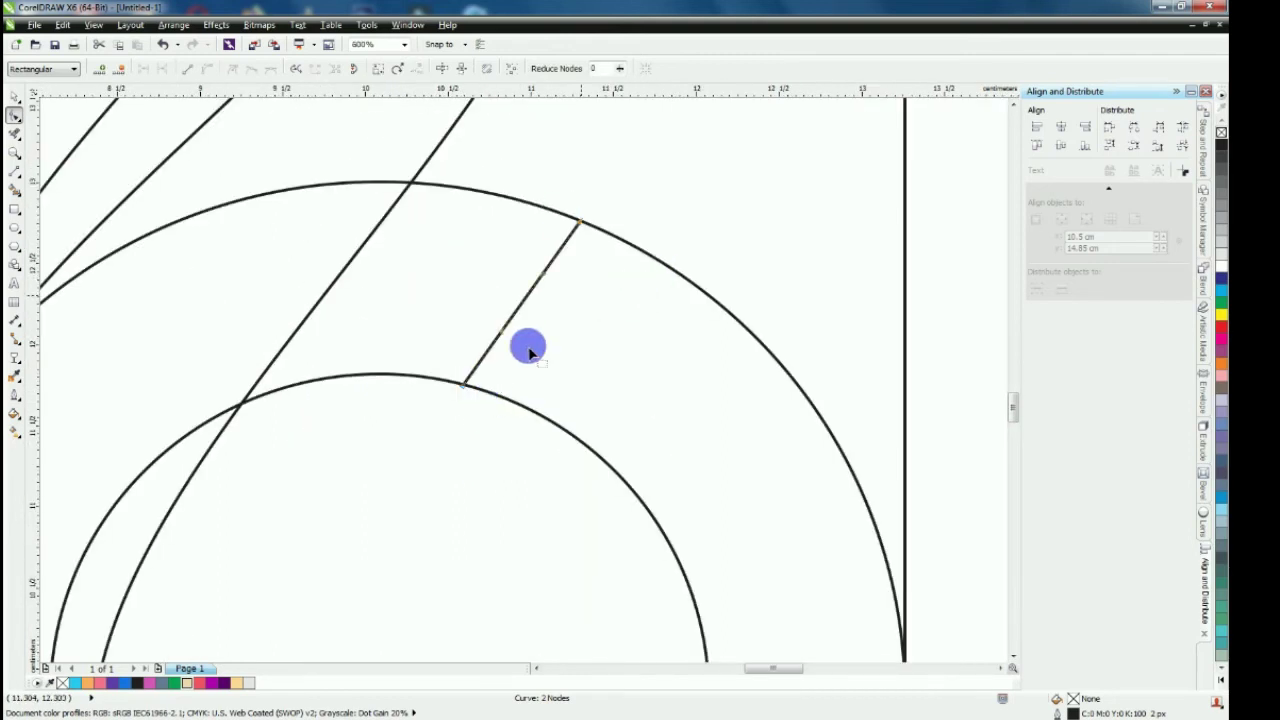
{"action": "left_click_drag", "start_coordinate": [505, 340], "coordinate": [391, 367]}
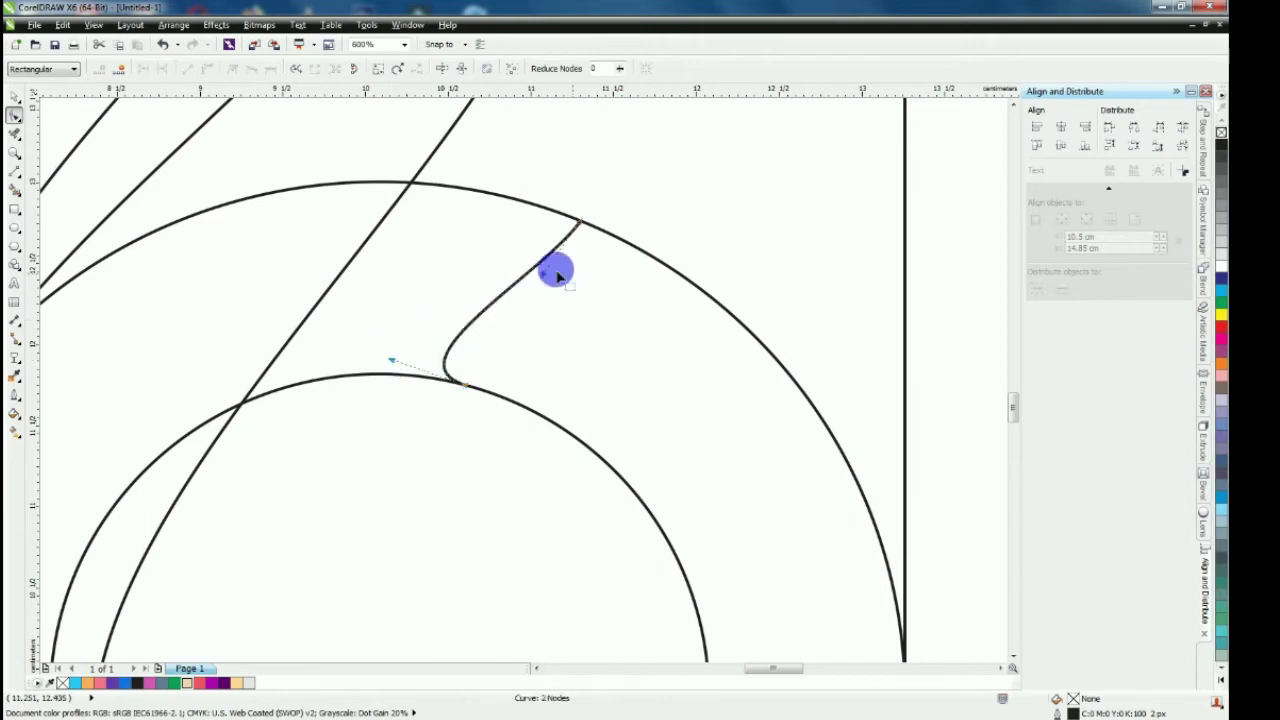
{"action": "left_click_drag", "start_coordinate": [543, 280], "coordinate": [530, 276]}
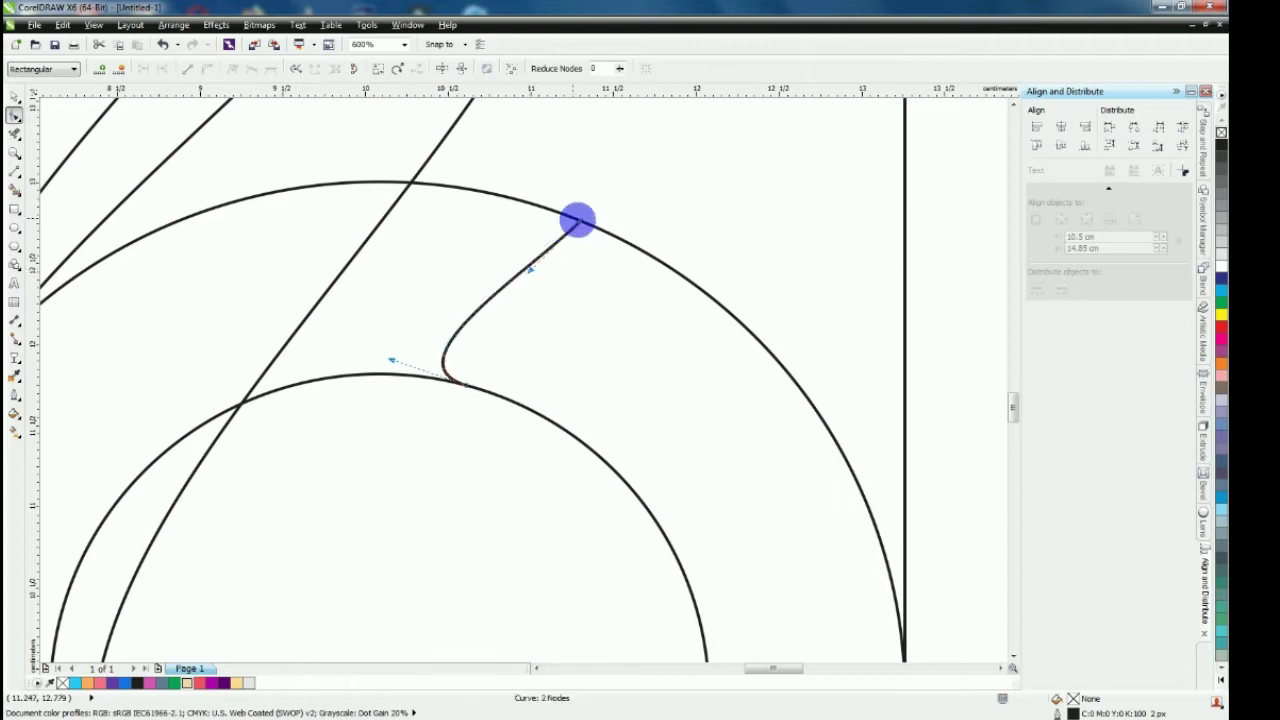
{"action": "left_click_drag", "start_coordinate": [579, 222], "coordinate": [568, 216]}
{"action": "left_click", "coordinate": [452, 391]}
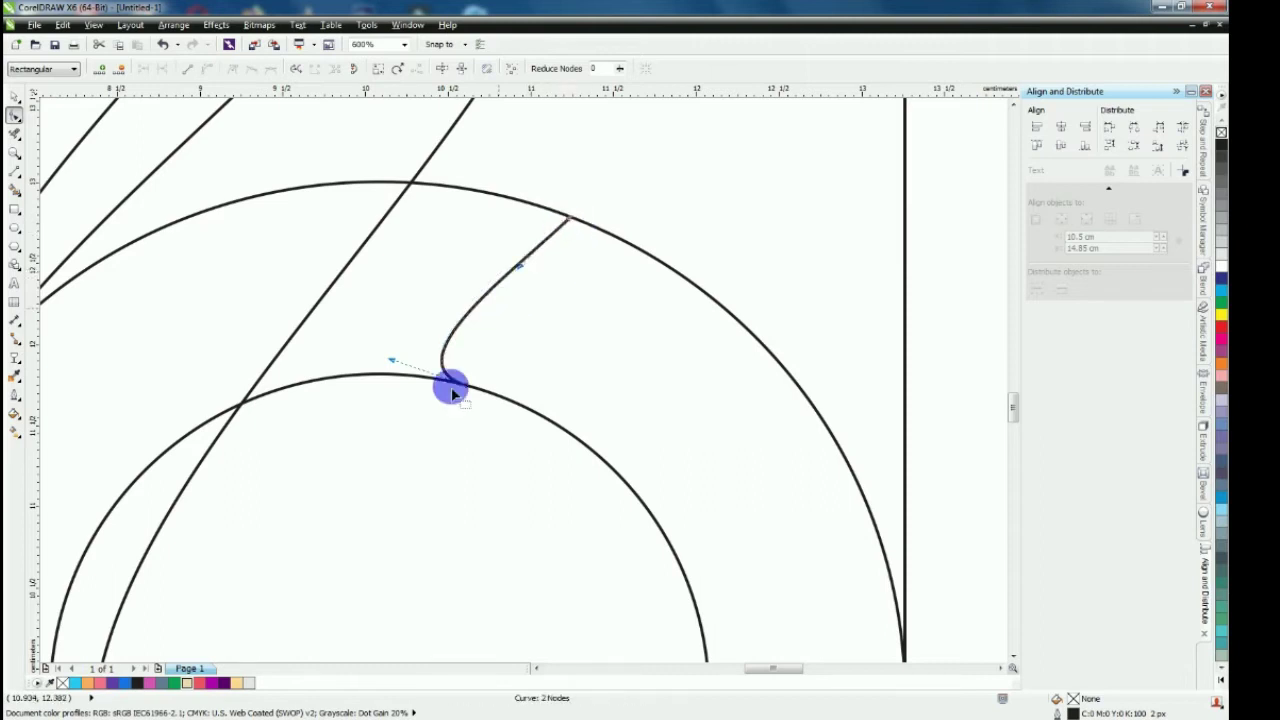
{"action": "left_click_drag", "start_coordinate": [465, 390], "coordinate": [487, 390]}
{"action": "scroll", "coordinate": [492, 280], "scroll_direction": "down", "scroll_amount": 1}
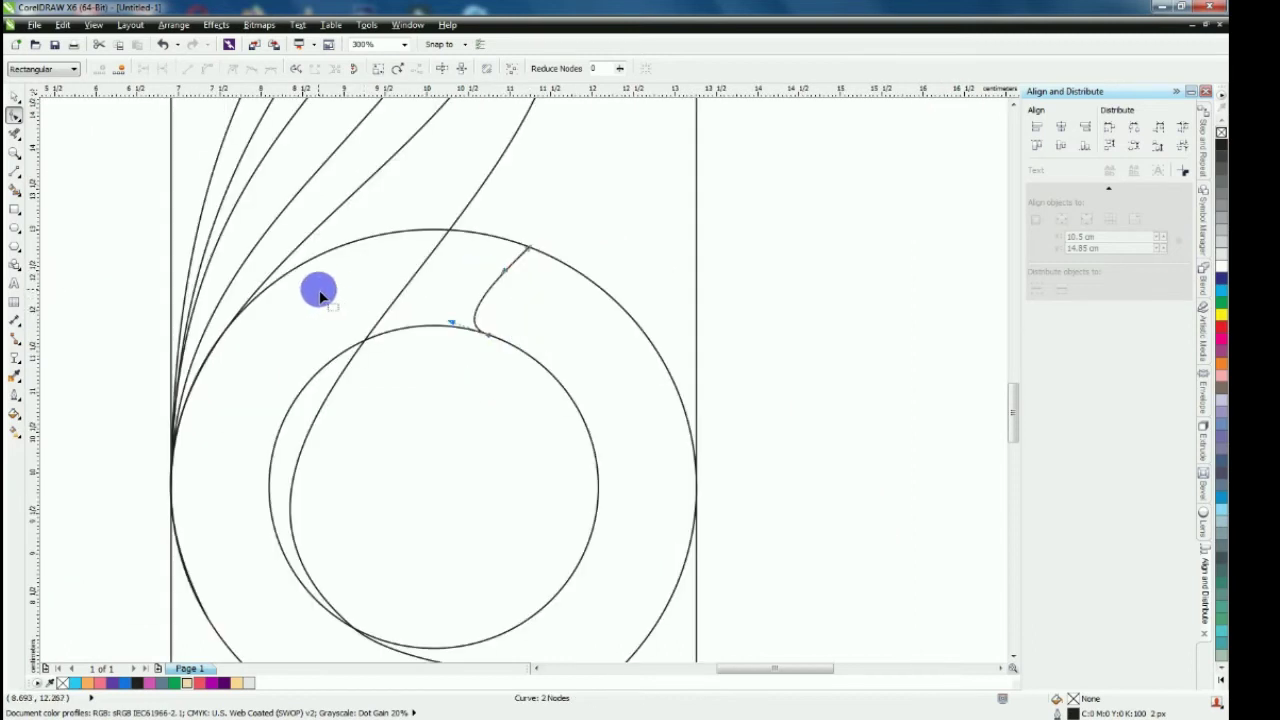
Connect the hooked curve's outer end to the inner circle's lower right and bend the connection into an arc bulging outward
{"action": "scroll", "coordinate": [320, 295], "scroll_direction": "down", "scroll_amount": 1}
{"action": "left_click", "coordinate": [14, 171]}
{"action": "mouse_move", "coordinate": [431, 446]}
{"action": "left_mouse_down"}
{"action": "mouse_move", "coordinate": [440, 336]}
{"action": "mouse_move", "coordinate": [421, 267]}
{"action": "mouse_move", "coordinate": [470, 472]}
{"action": "left_mouse_up"}
{"action": "left_click", "coordinate": [14, 115]}
{"action": "left_click", "coordinate": [432, 446]}
{"action": "left_click_drag", "start_coordinate": [428, 387], "coordinate": [516, 391]}
{"action": "left_click_drag", "start_coordinate": [425, 325], "coordinate": [474, 291]}
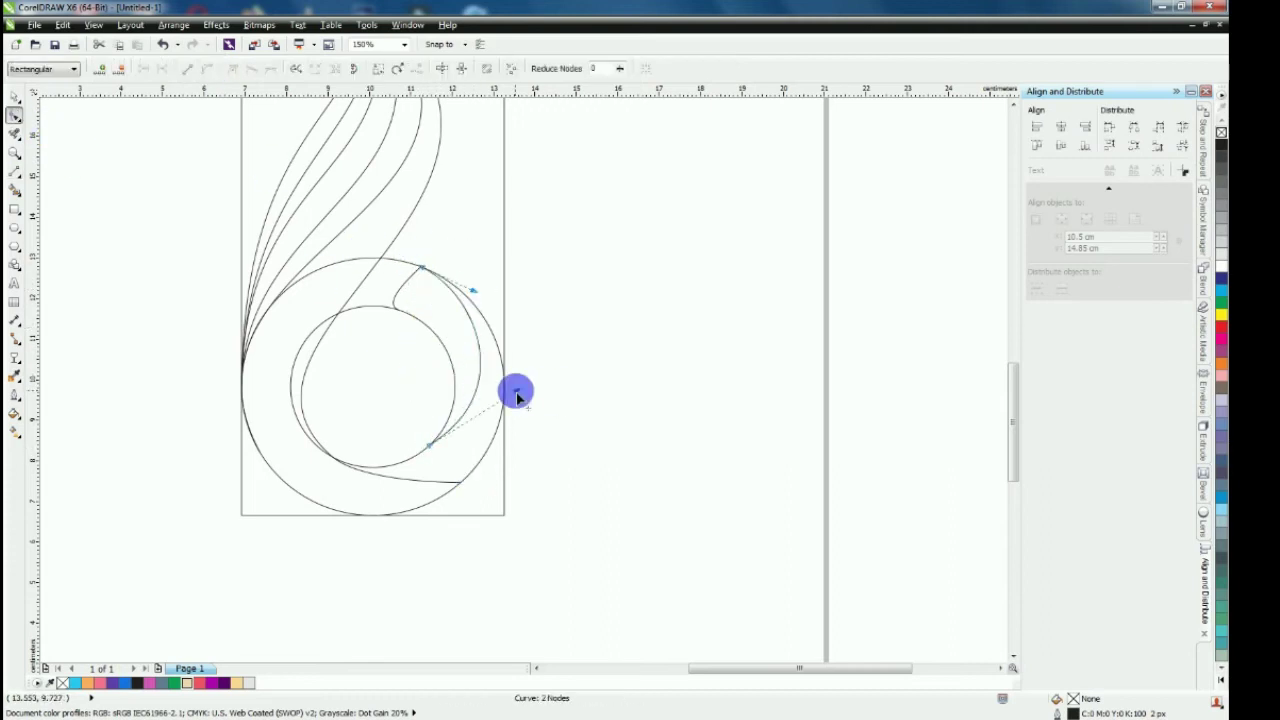
Refine the new arc between the circles by adjusting its handles so that it flows smoothly into the inner circle
{"action": "scroll", "coordinate": [420, 462], "scroll_direction": "up", "scroll_amount": 1}
{"action": "left_click_drag", "start_coordinate": [441, 427], "coordinate": [408, 449]}
{"action": "scroll", "coordinate": [436, 435], "scroll_direction": "up", "scroll_amount": 1}
{"action": "scroll", "coordinate": [464, 442], "scroll_direction": "down", "scroll_amount": 2}
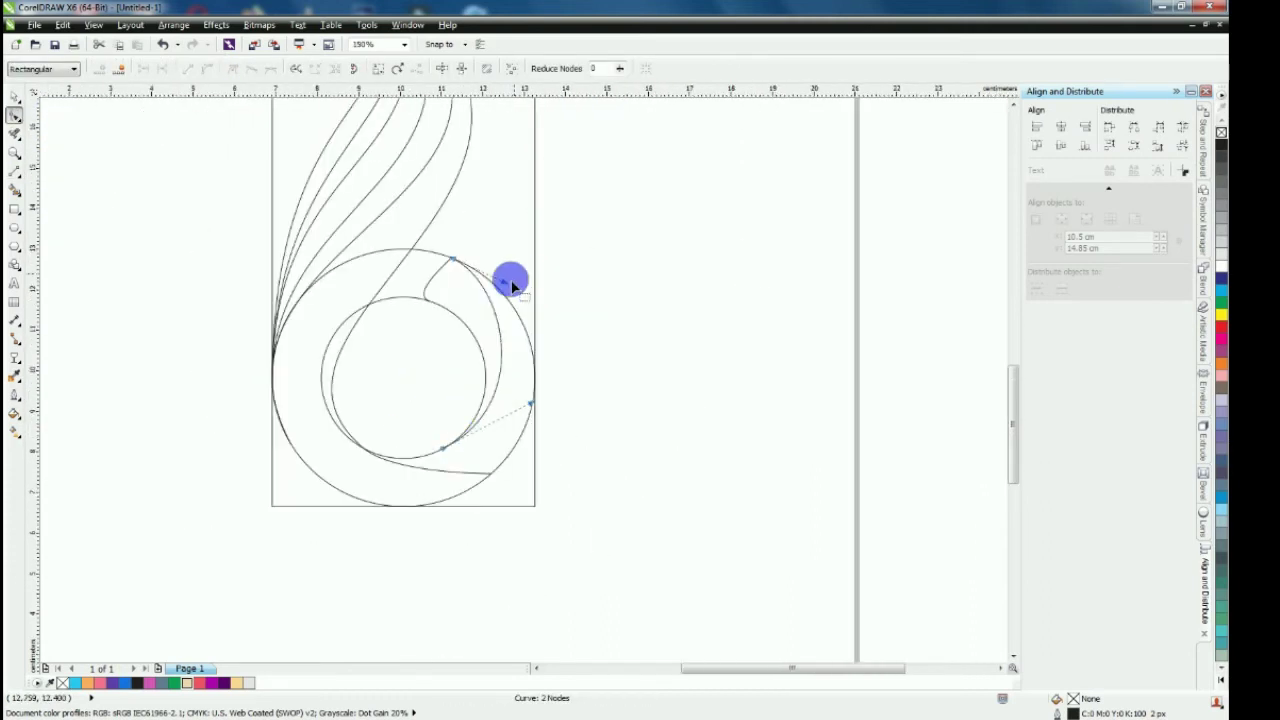
{"action": "left_click_drag", "start_coordinate": [508, 282], "coordinate": [521, 284]}
{"action": "scroll", "coordinate": [453, 256], "scroll_direction": "up", "scroll_amount": 2}
{"action": "left_click_drag", "start_coordinate": [719, 370], "coordinate": [704, 364]}
{"action": "scroll", "coordinate": [536, 252], "scroll_direction": "down", "scroll_amount": 2}
{"action": "left_click", "coordinate": [522, 391]}
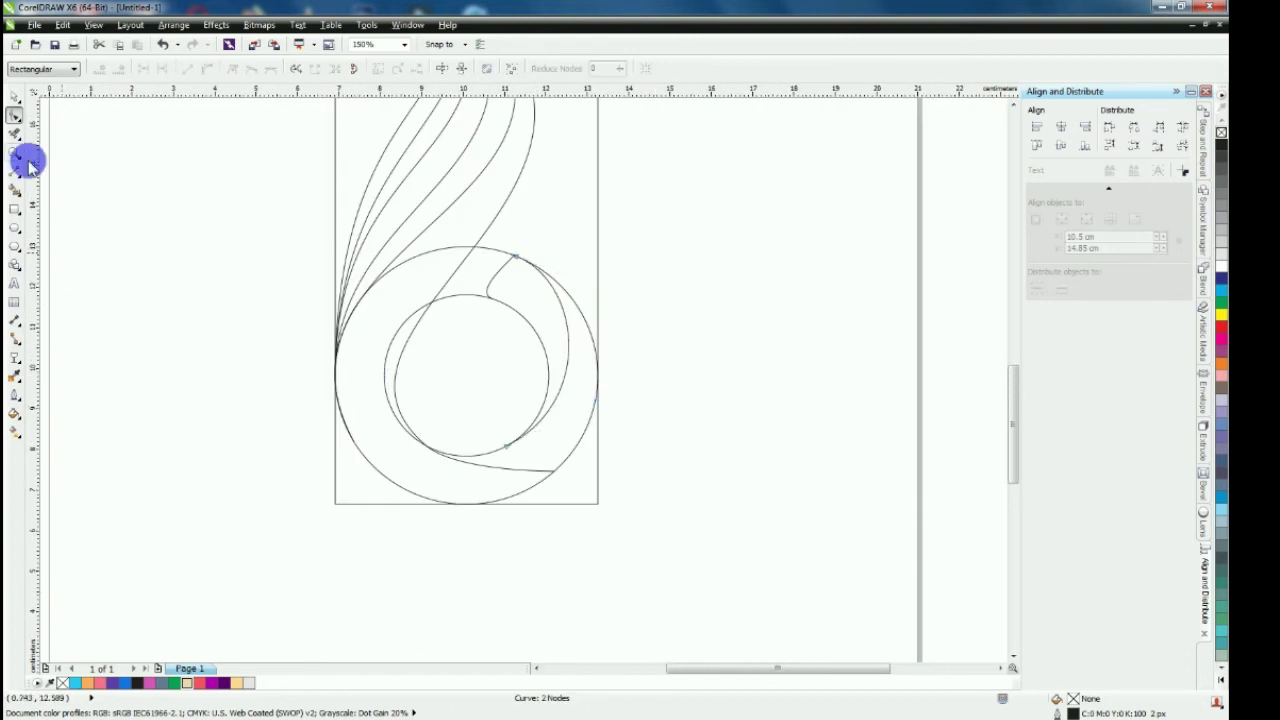
Draw a straight line about 2.8 cm long from the outer circle's rightmost point to the arc's lower end on the inner circle
{"action": "left_click", "coordinate": [15, 171]}
{"action": "scroll", "coordinate": [561, 441], "scroll_direction": "up", "scroll_amount": 1}
{"action": "mouse_move", "coordinate": [634, 309]}
{"action": "left_mouse_down"}
{"action": "mouse_move", "coordinate": [480, 446]}
{"action": "mouse_move", "coordinate": [454, 451]}
{"action": "left_mouse_up"}
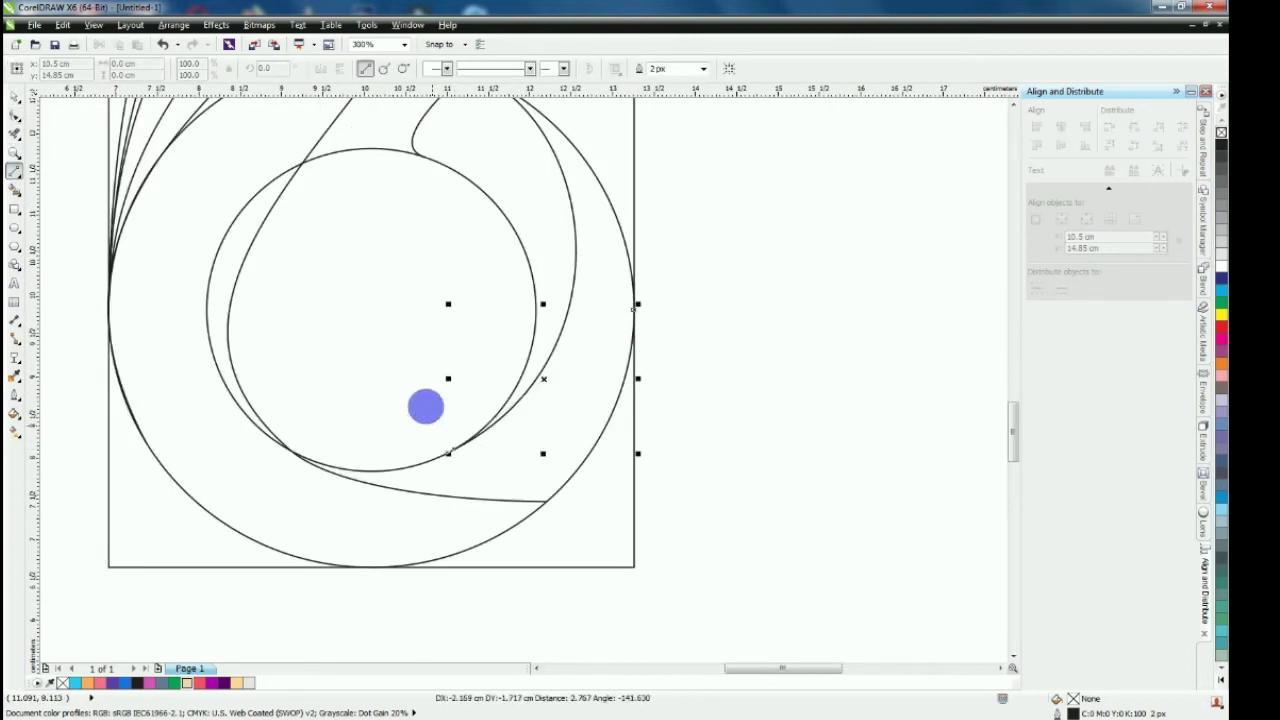
Convert the line from the outer circle's rightmost point to a curve and bend it downward into a crescent edge
{"action": "key", "text": "F10"}
{"action": "left_click_drag", "start_coordinate": [577, 354], "coordinate": [524, 429]}
{"action": "left_click", "coordinate": [637, 307]}
{"action": "left_click", "coordinate": [614, 359]}
{"action": "left_click", "coordinate": [635, 308]}
{"action": "left_click", "coordinate": [719, 342]}
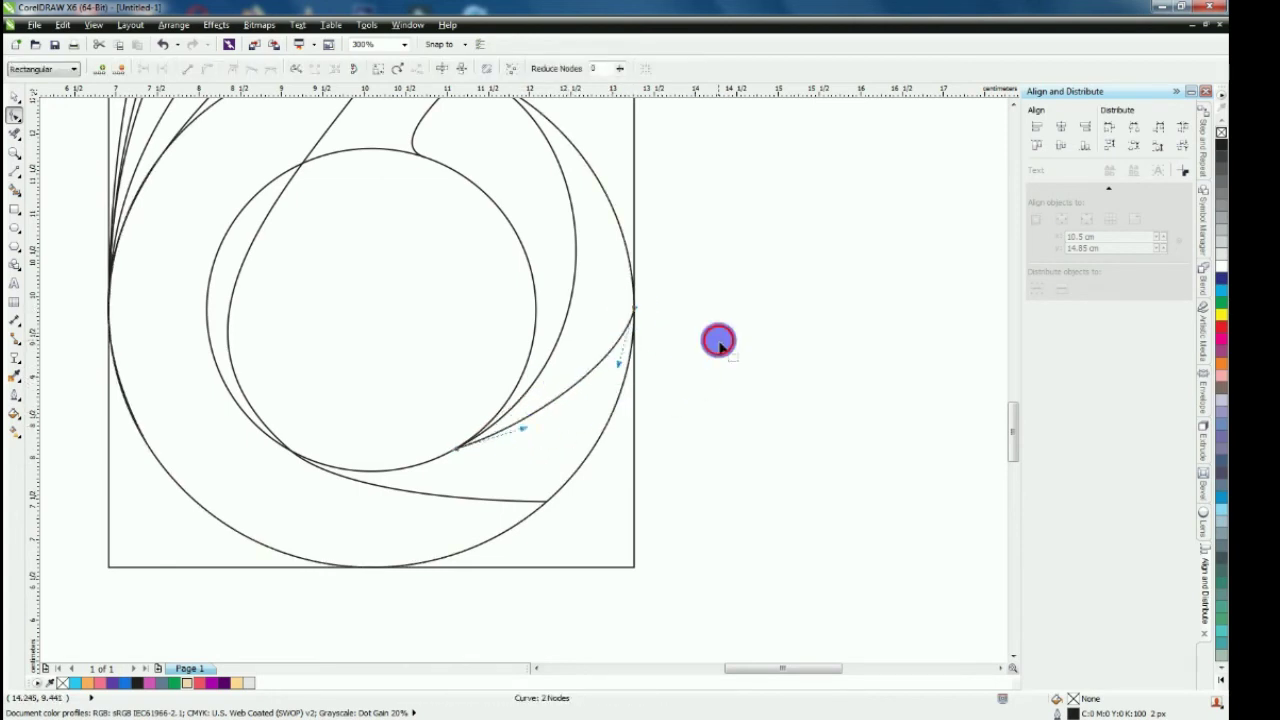
Smart Fill the four leftmost flame strands with the specified blue-grey fill and 2 px green outline
{"action": "scroll", "coordinate": [716, 352], "scroll_direction": "down", "scroll_amount": 2}
{"action": "key", "text": "F4"}
{"action": "left_click", "coordinate": [14, 97]}
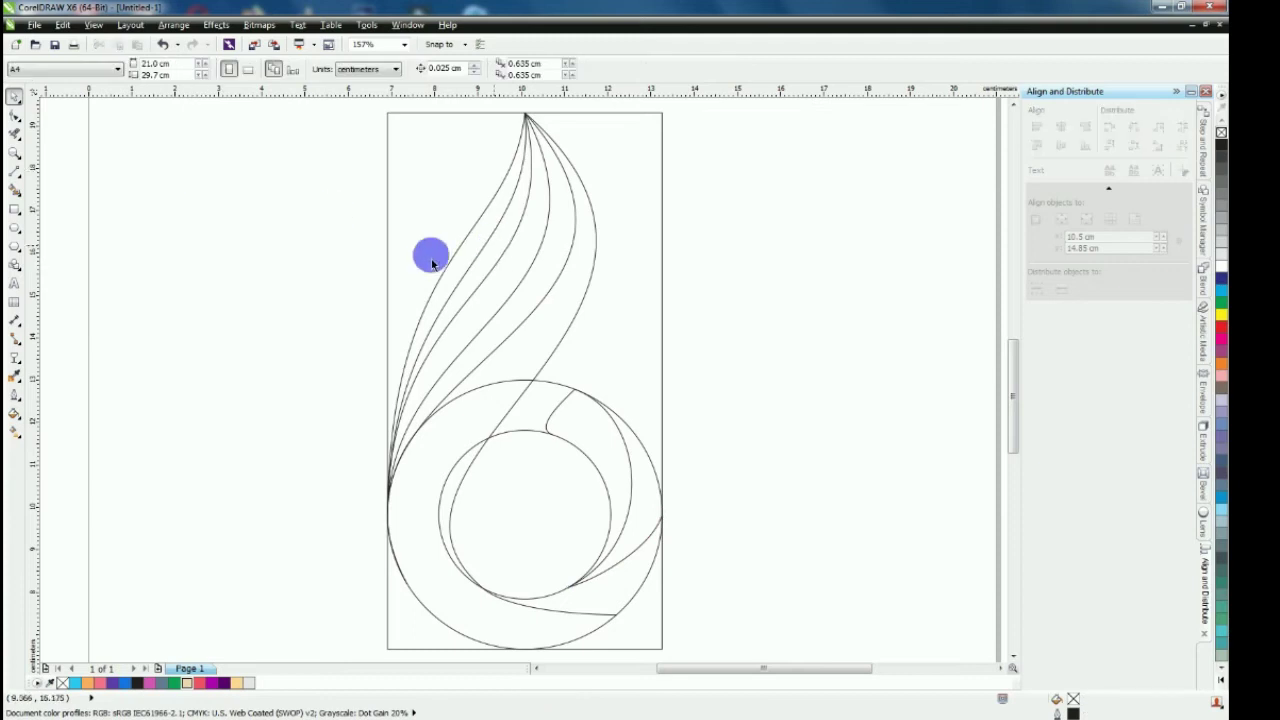
{"action": "left_click", "coordinate": [18, 189]}
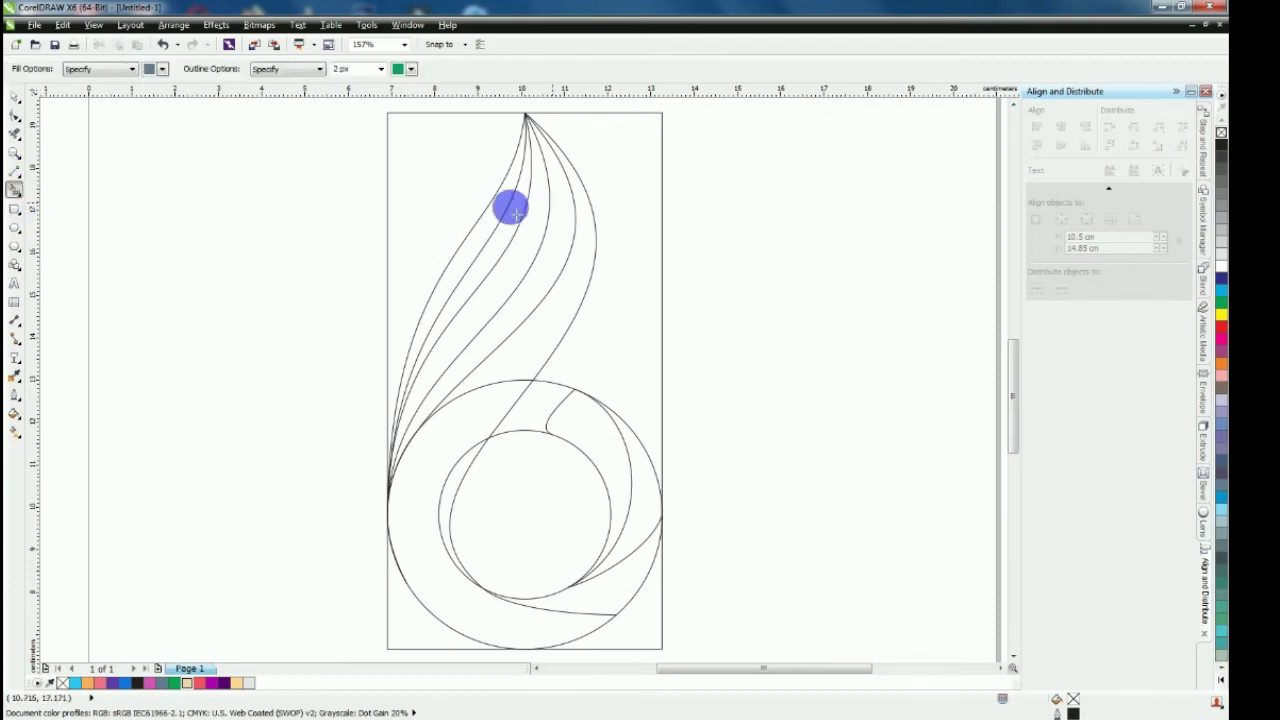
{"action": "left_click", "coordinate": [485, 261]}
{"action": "left_click", "coordinate": [508, 225]}
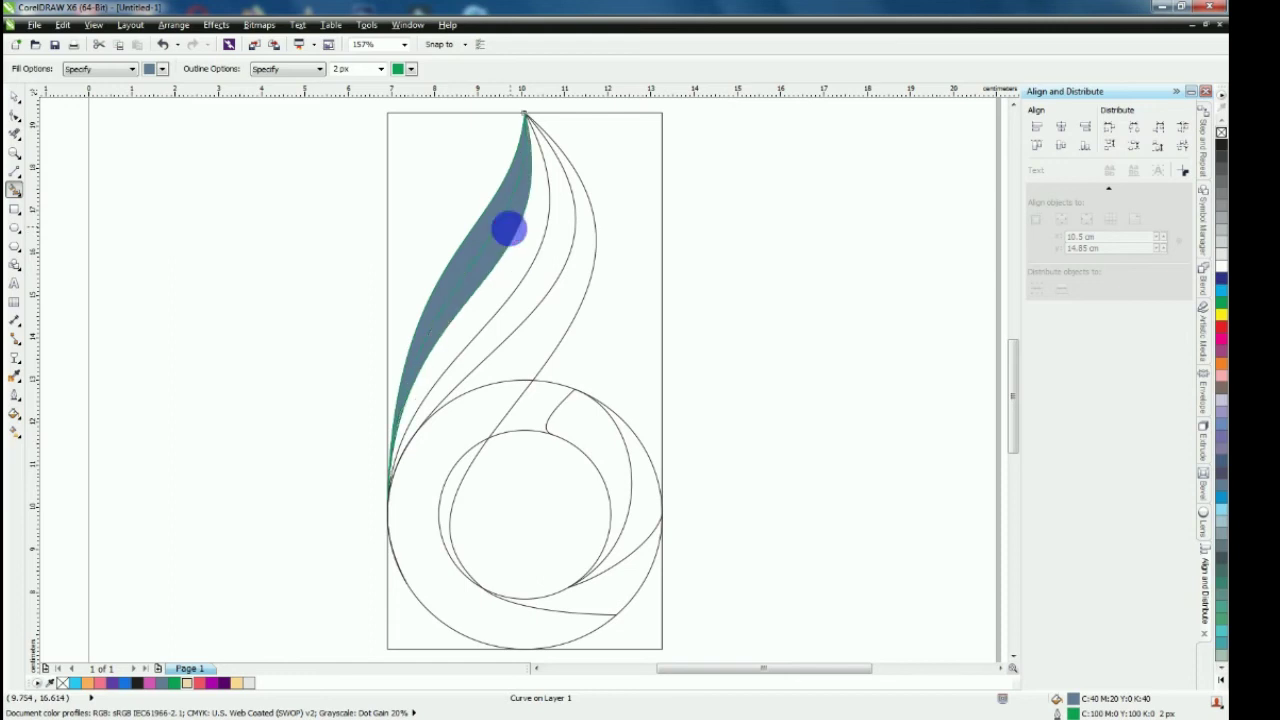
{"action": "left_click", "coordinate": [535, 250]}
{"action": "left_click", "coordinate": [578, 275]}
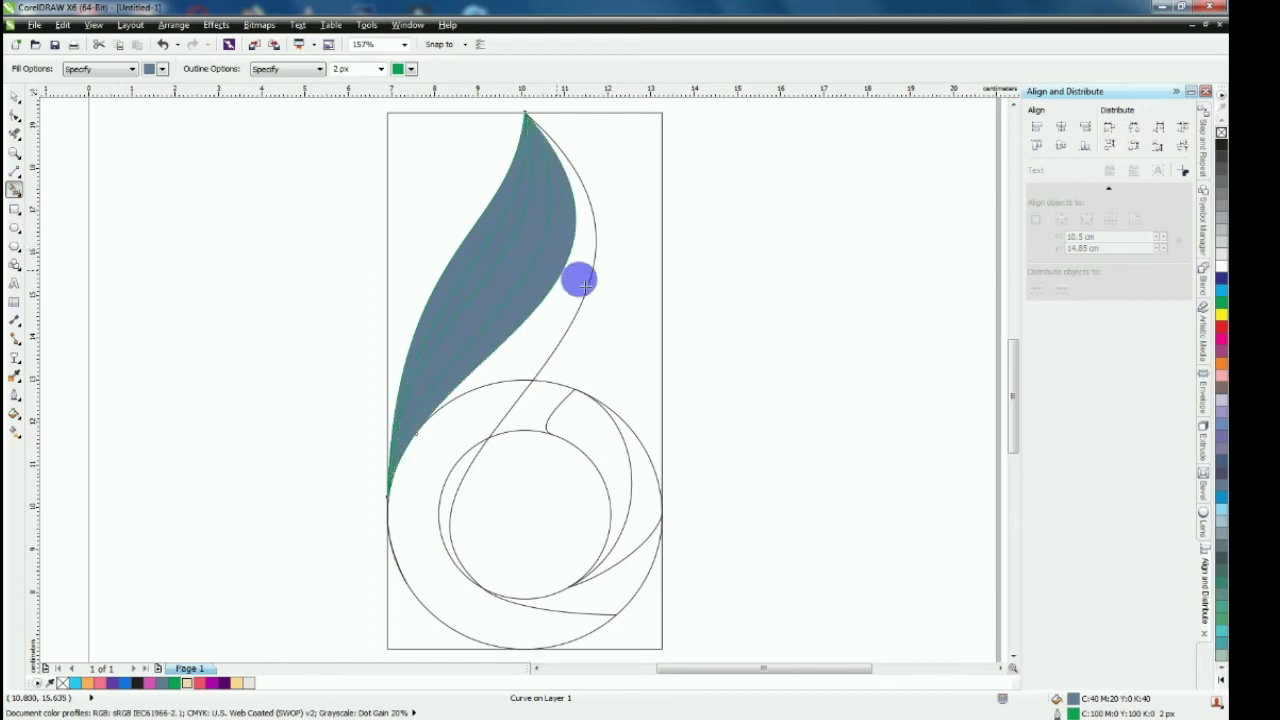
Try to Smart Fill the rightmost flame strand and the crescent along the ring's left side, undoing the fills
{"action": "left_click", "coordinate": [549, 275]}
{"action": "left_click", "coordinate": [463, 421]}
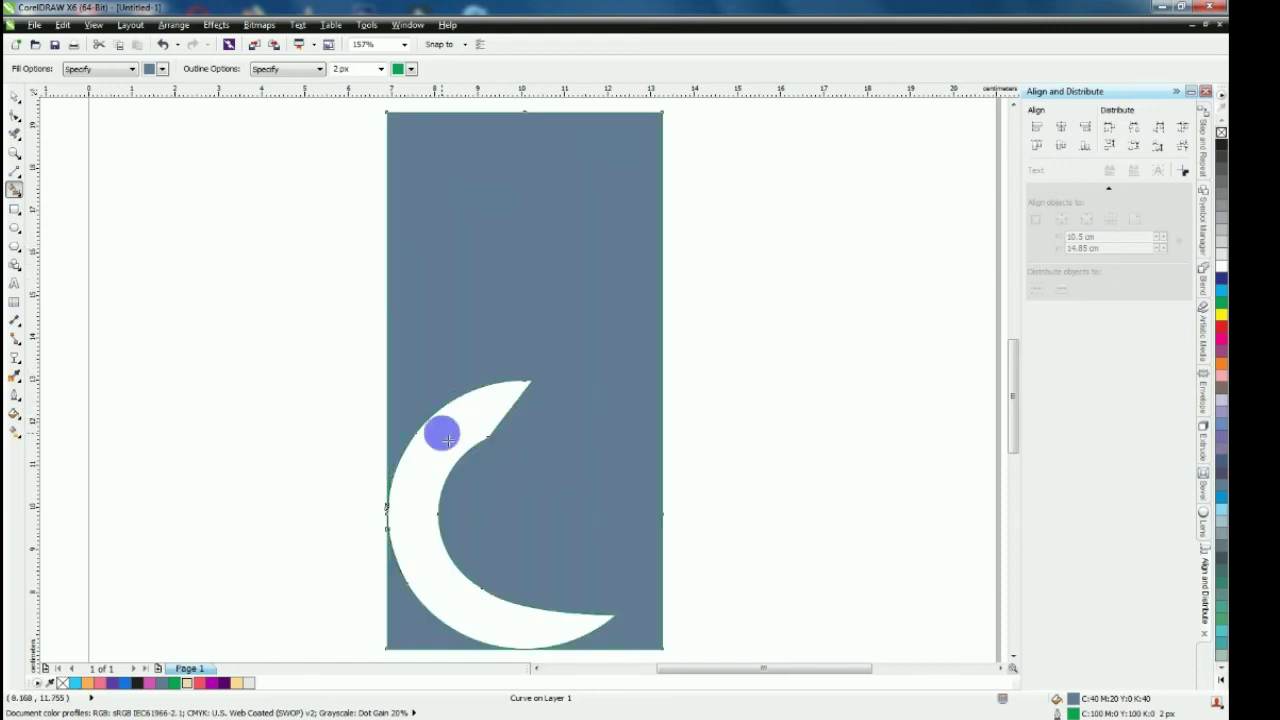
{"action": "key", "text": "ctrl+z"}
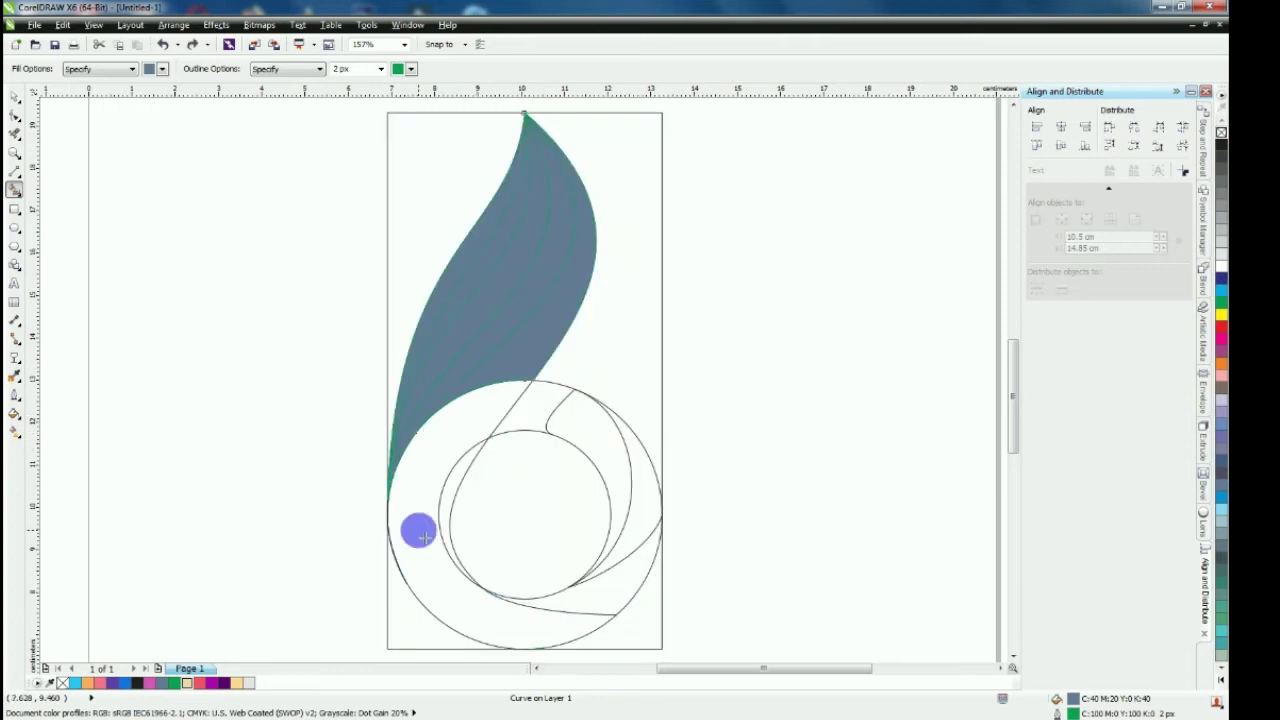
{"action": "key", "text": "ctrl+shift+z"}
{"action": "key", "text": "ctrl+z"}
{"action": "key", "text": "ctrl+z"}
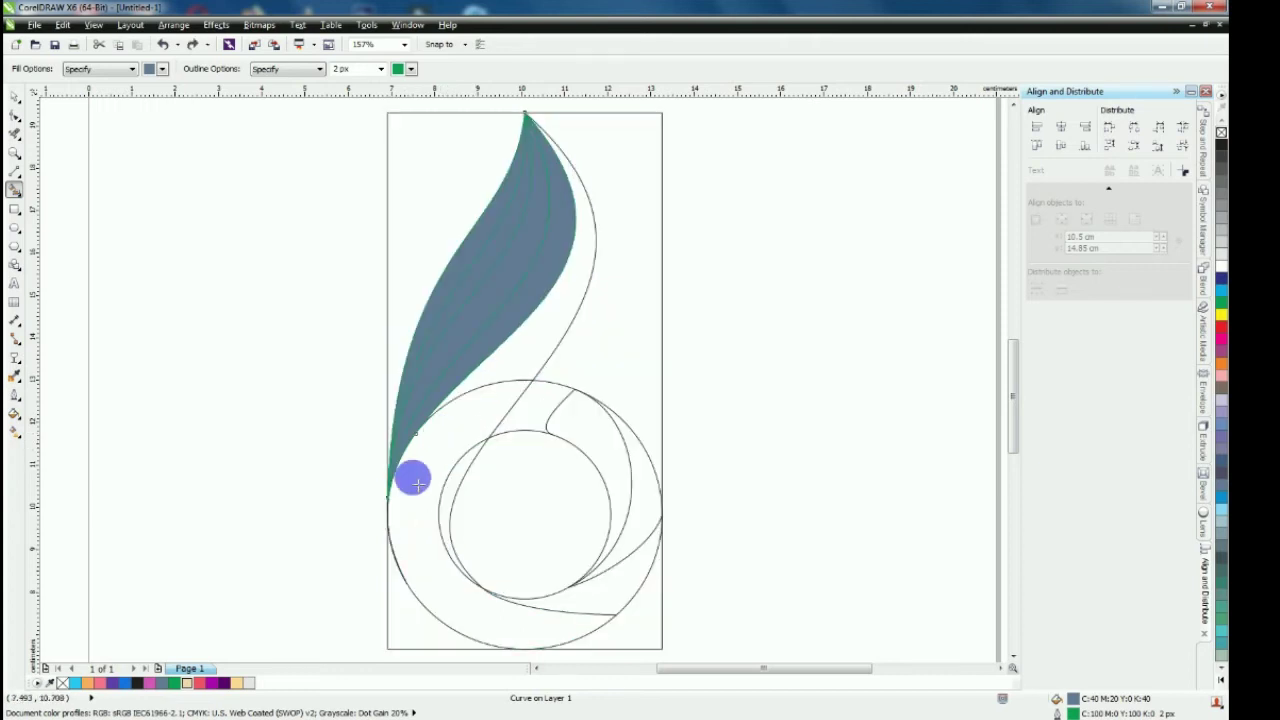
{"action": "left_click", "coordinate": [413, 548]}
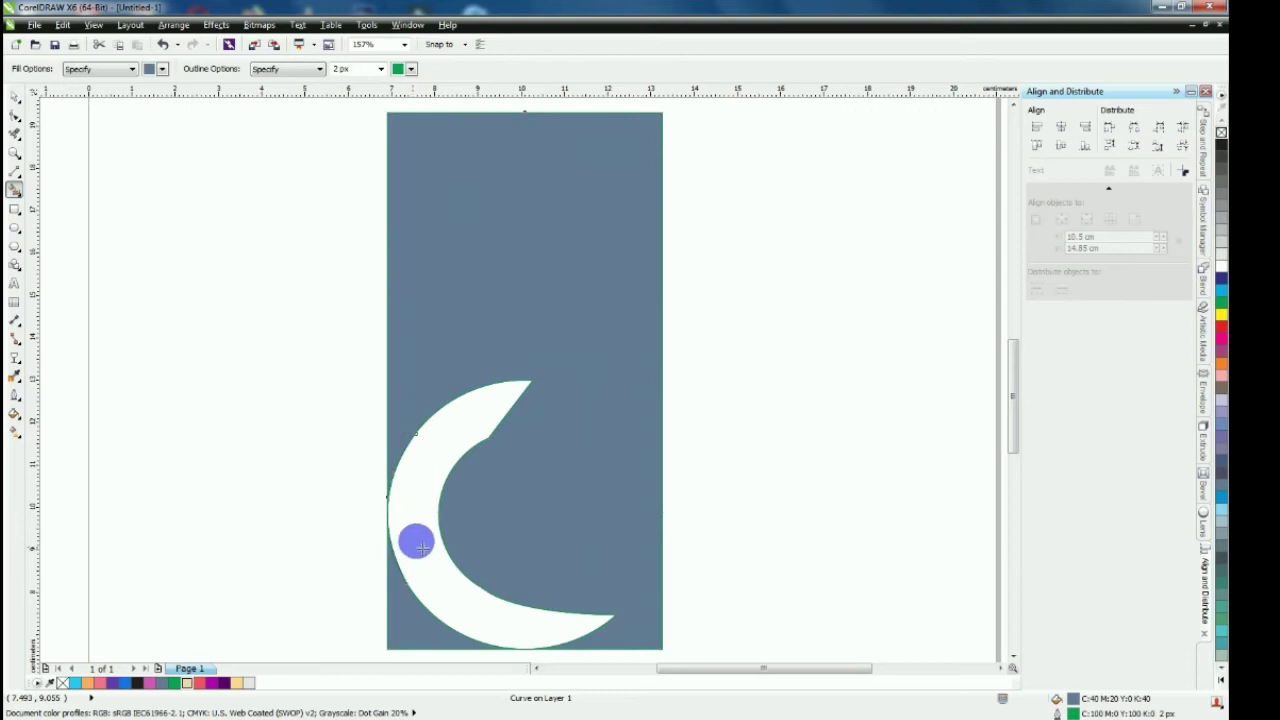
{"action": "key", "text": "ctrl+z"}
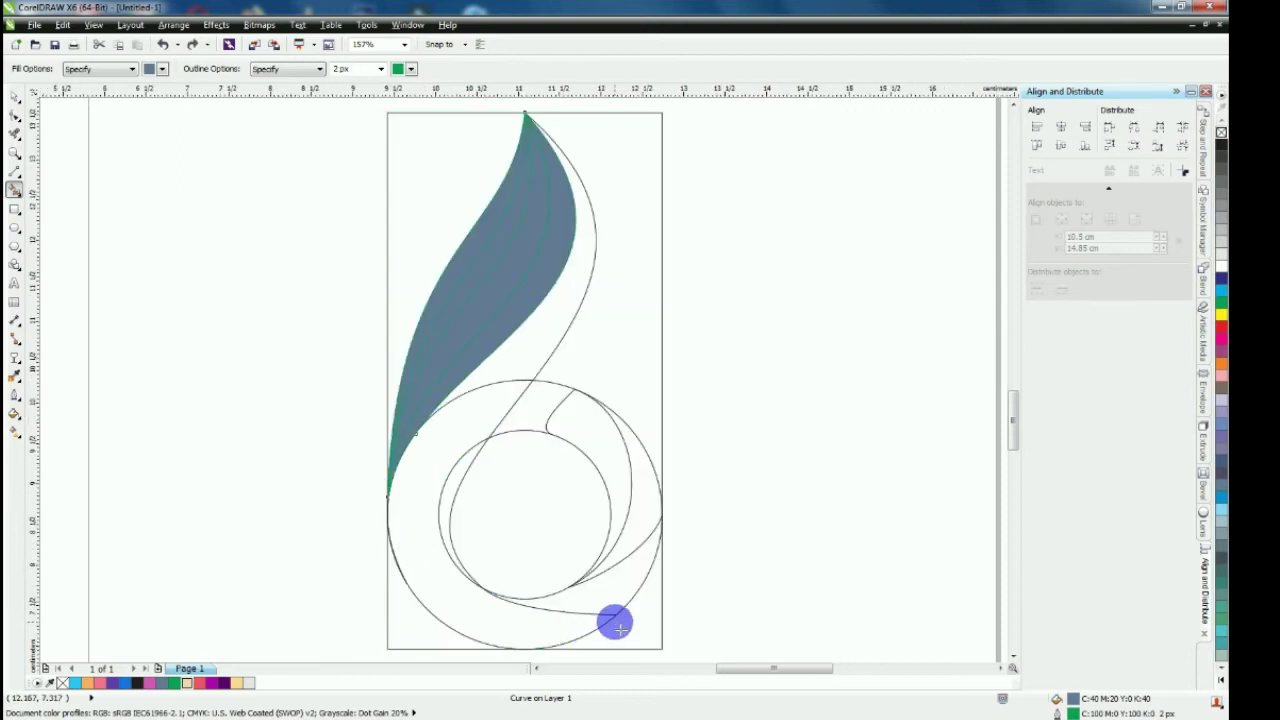
Check where the lower curve's end node meets the outer circle at the ring's lower right
{"action": "scroll", "coordinate": [614, 623], "scroll_direction": "up", "scroll_amount": 5}
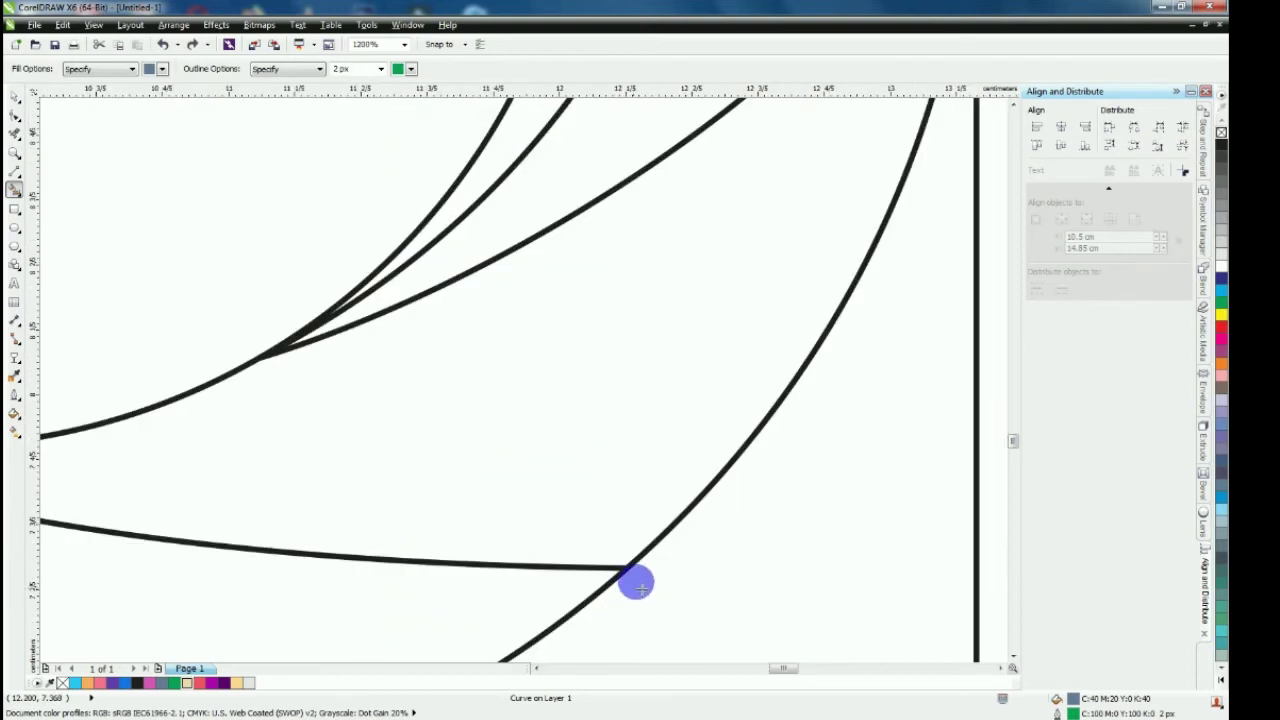
{"action": "left_click", "coordinate": [13, 115]}
{"action": "left_click", "coordinate": [565, 537]}
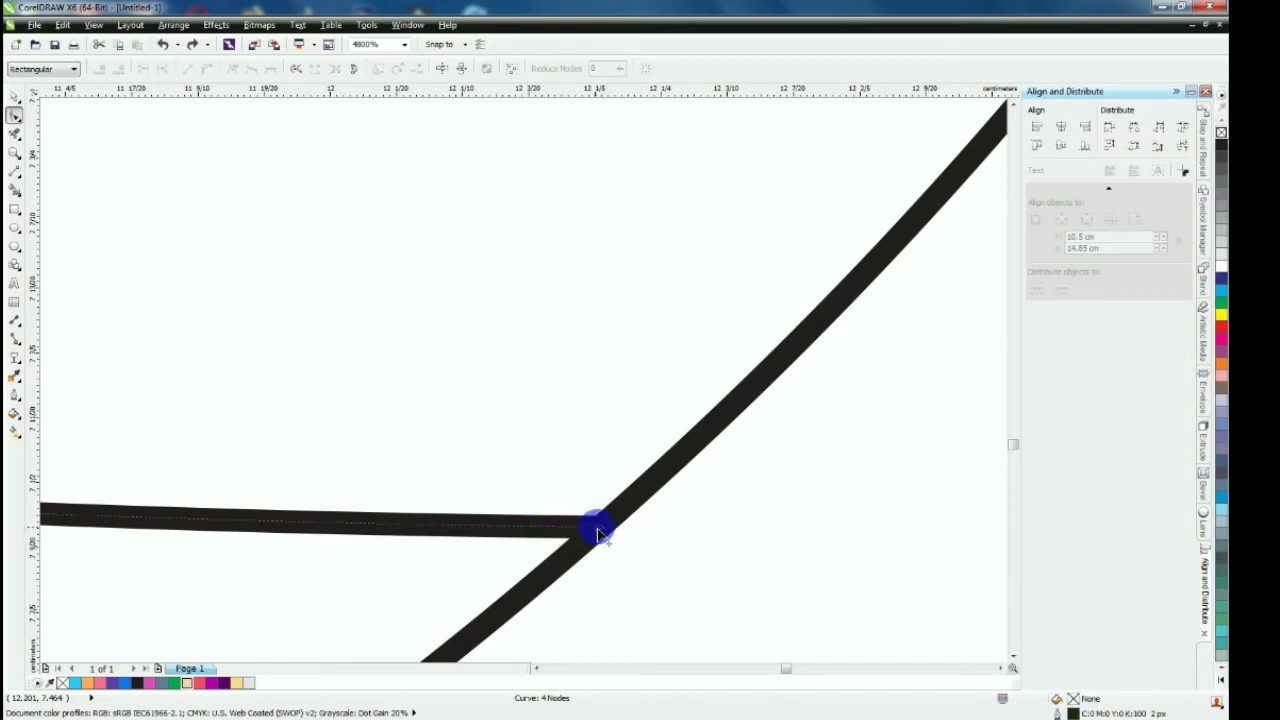
{"action": "left_click", "coordinate": [601, 530]}
{"action": "scroll", "coordinate": [649, 521], "scroll_direction": "down", "scroll_amount": 10}
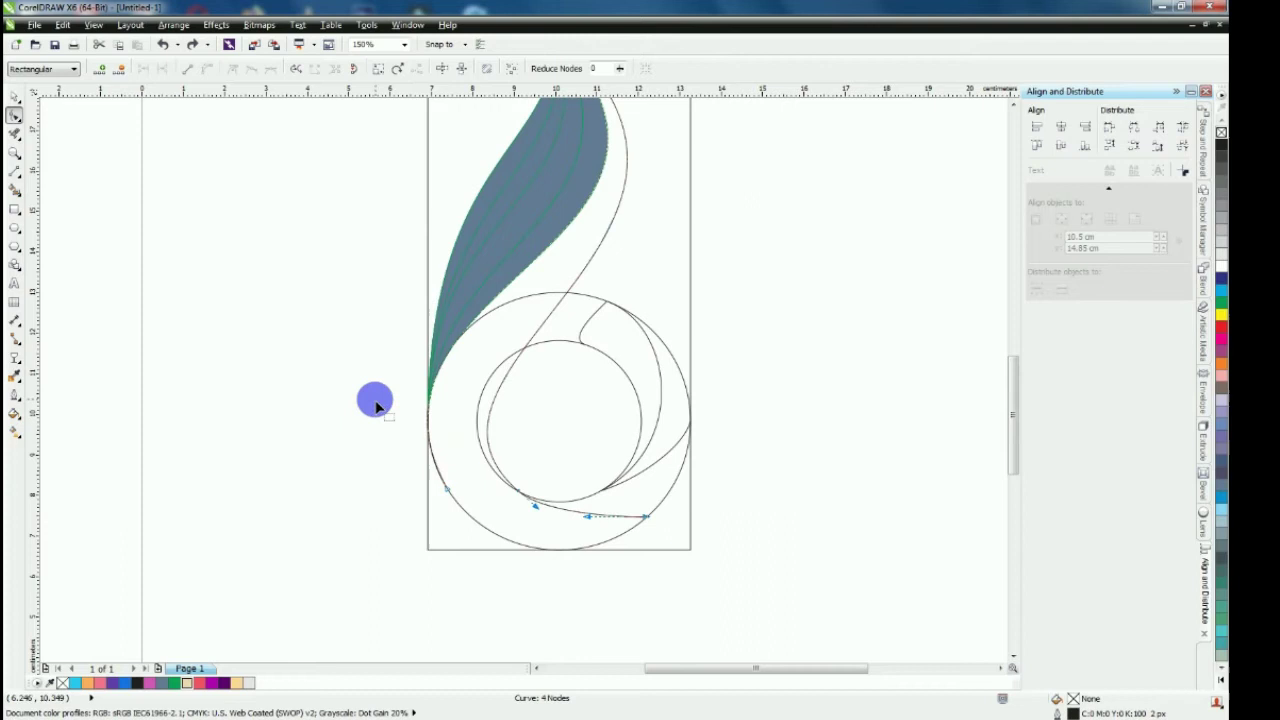
{"action": "left_click", "coordinate": [18, 100]}
{"action": "left_click", "coordinate": [349, 371]}
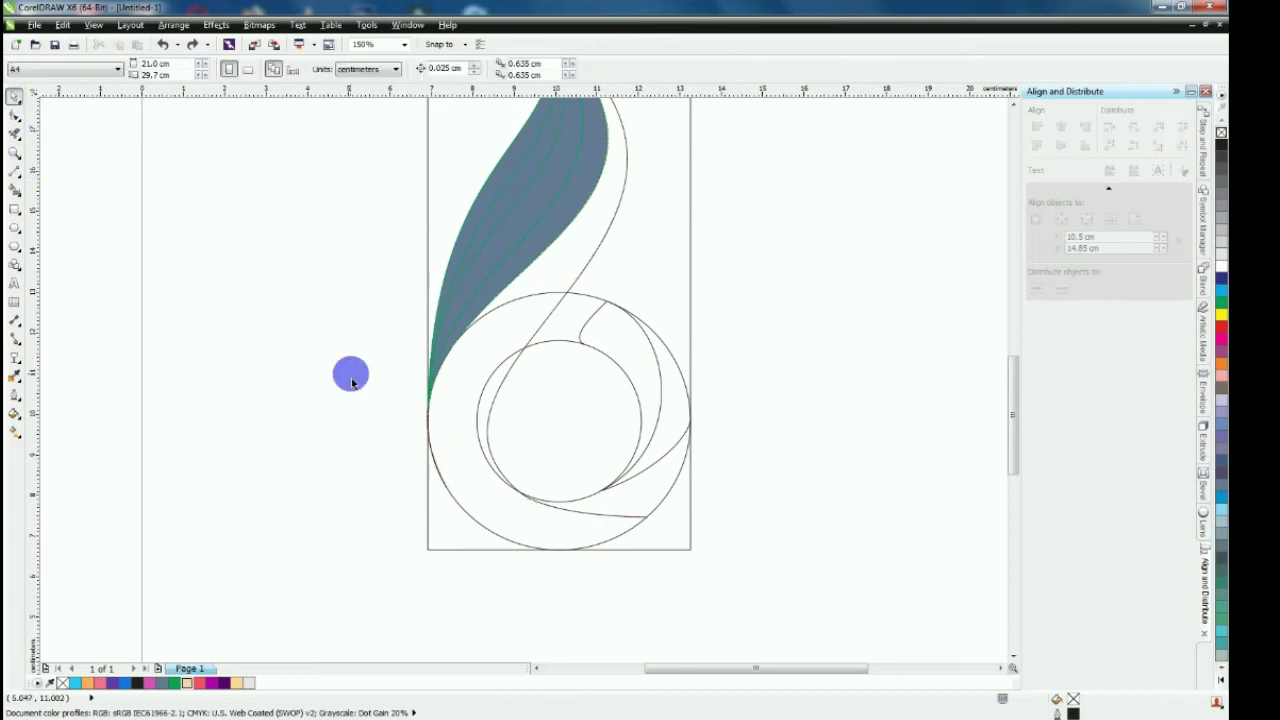
{"action": "key", "text": "shift+F4"}
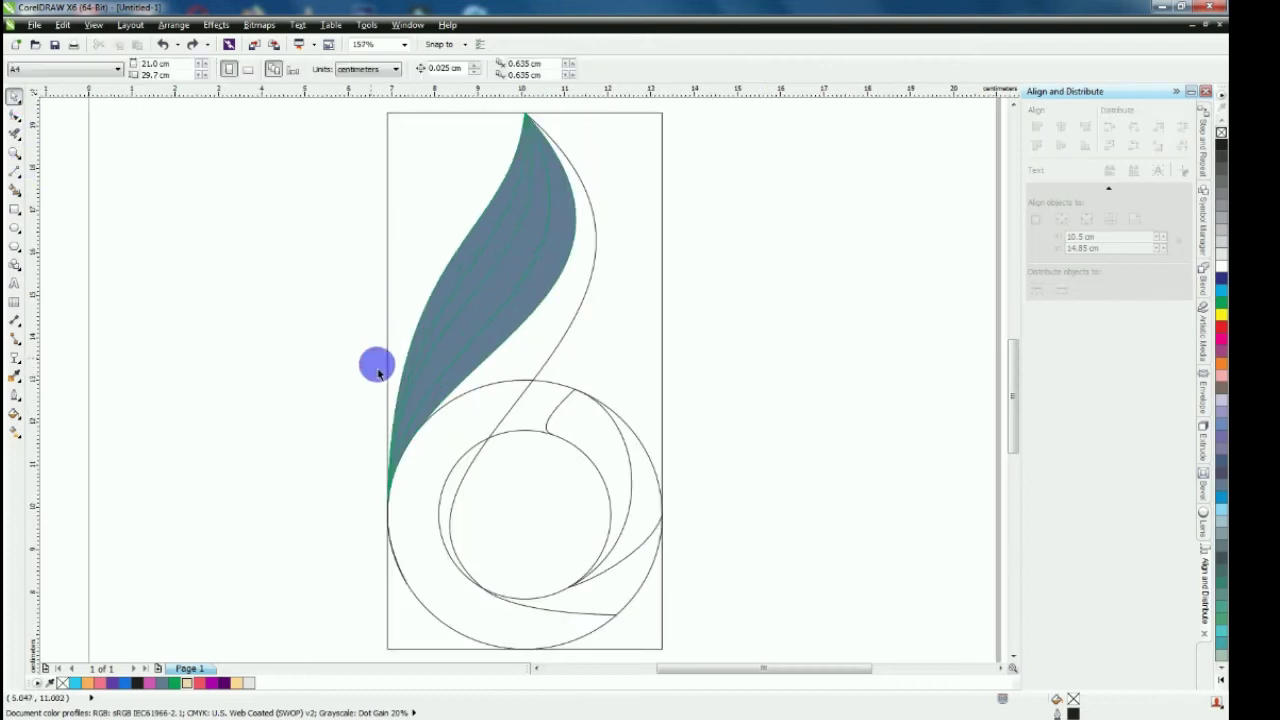
Try to Smart Fill the ring's left crescent and the open gap beside the hooked curve, undoing each fill
{"action": "left_click", "coordinate": [12, 190]}
{"action": "left_click", "coordinate": [484, 424]}
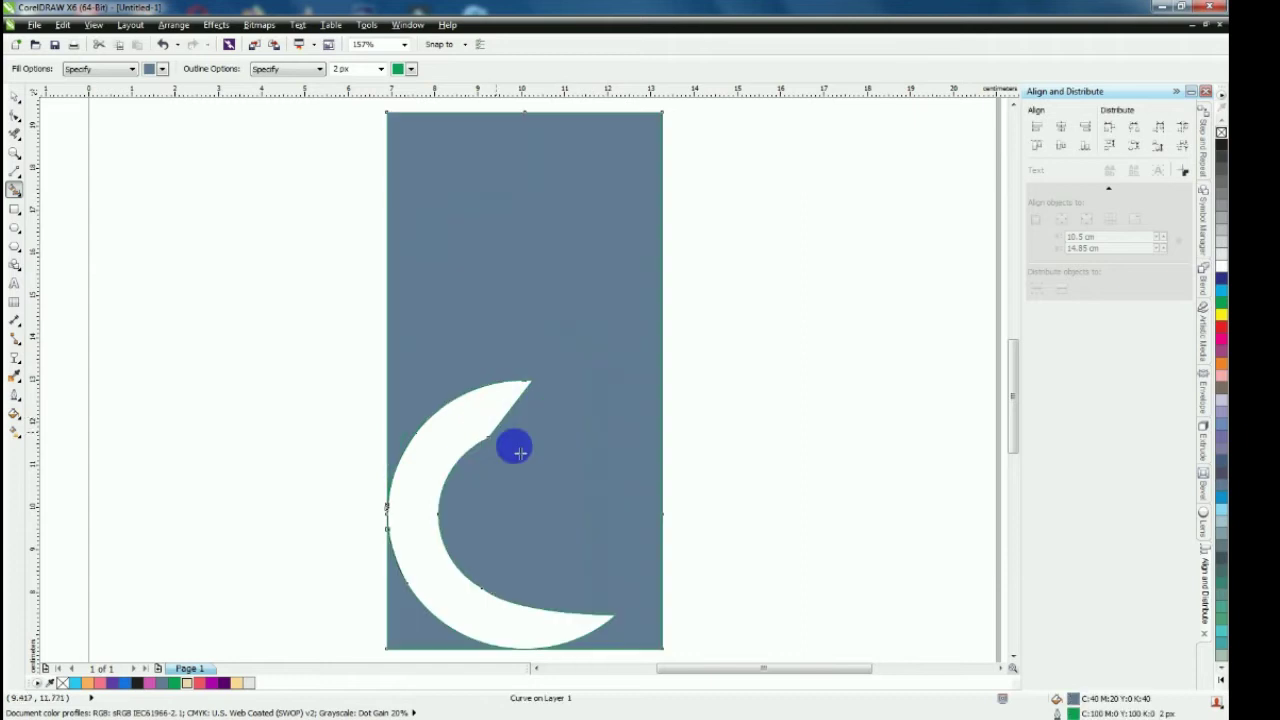
{"action": "key", "text": "ctrl+z"}
{"action": "left_click", "coordinate": [545, 410]}
{"action": "key", "text": "ctrl+z"}
Smart Fill the ring's right-side segments, the rightmost flame strand and the thin sliver inside the ring's left edge
{"action": "left_click", "coordinate": [592, 442]}
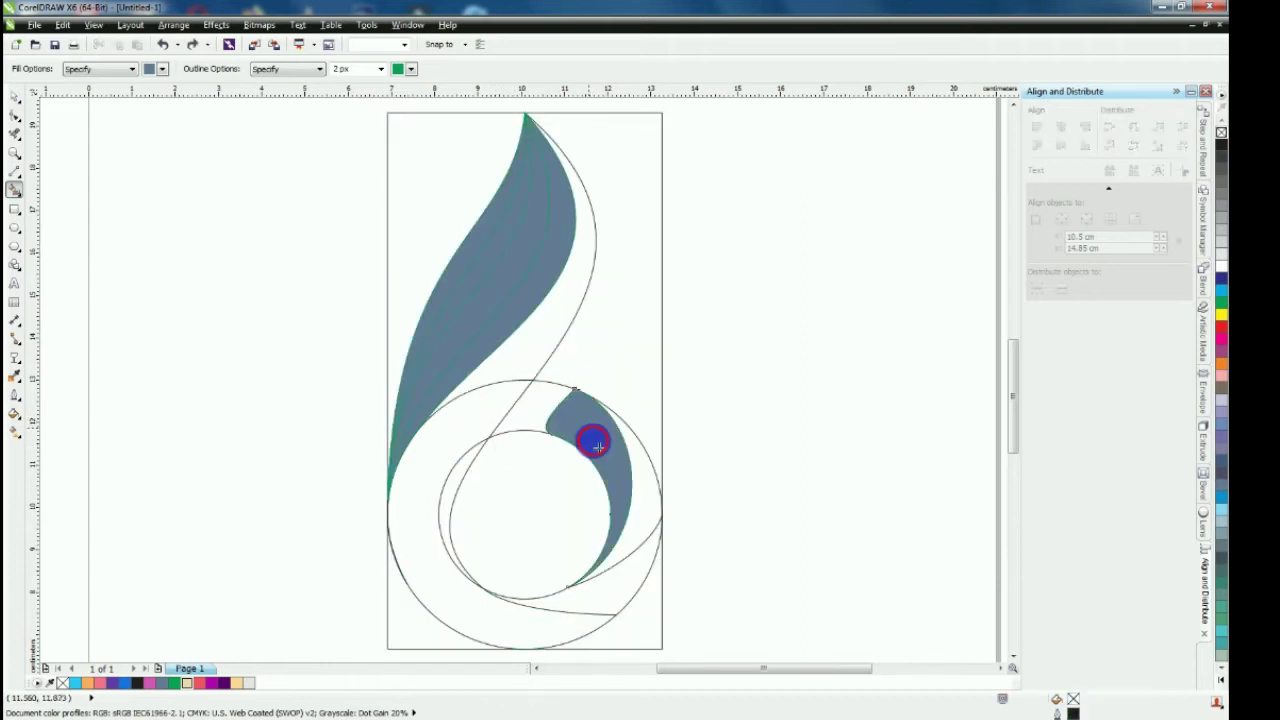
{"action": "left_click", "coordinate": [637, 575]}
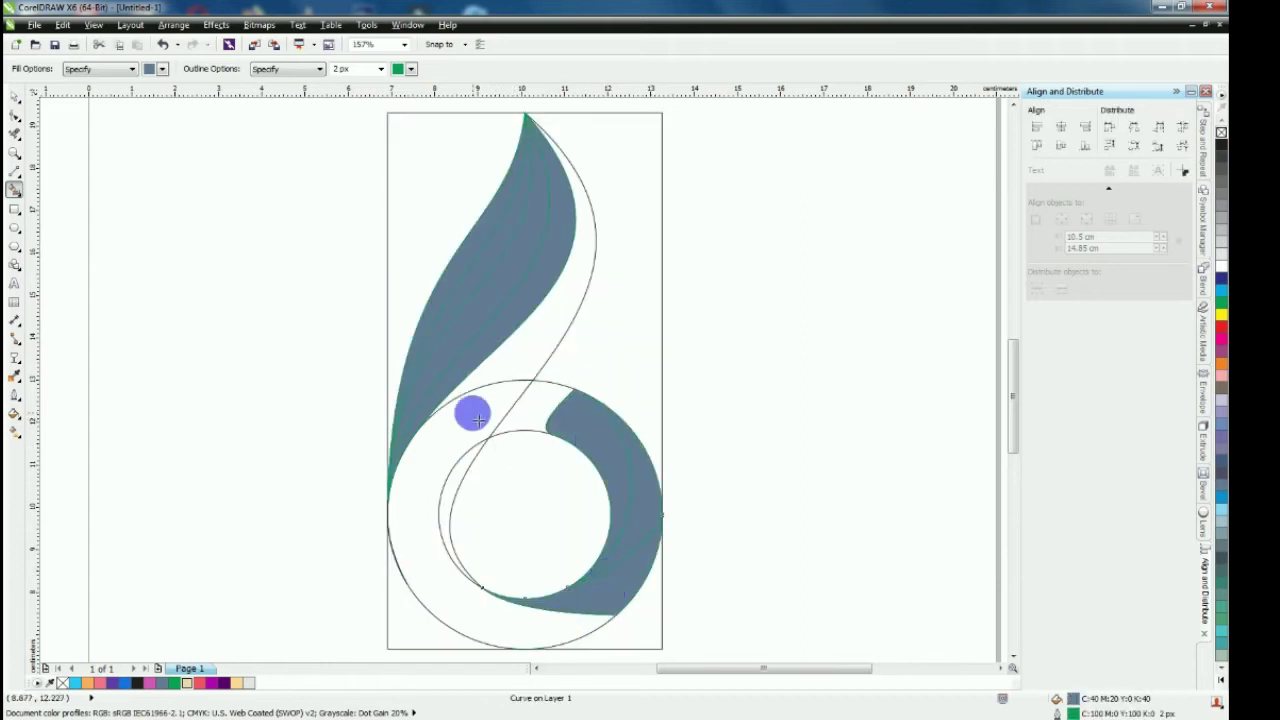
{"action": "left_click", "coordinate": [549, 360]}
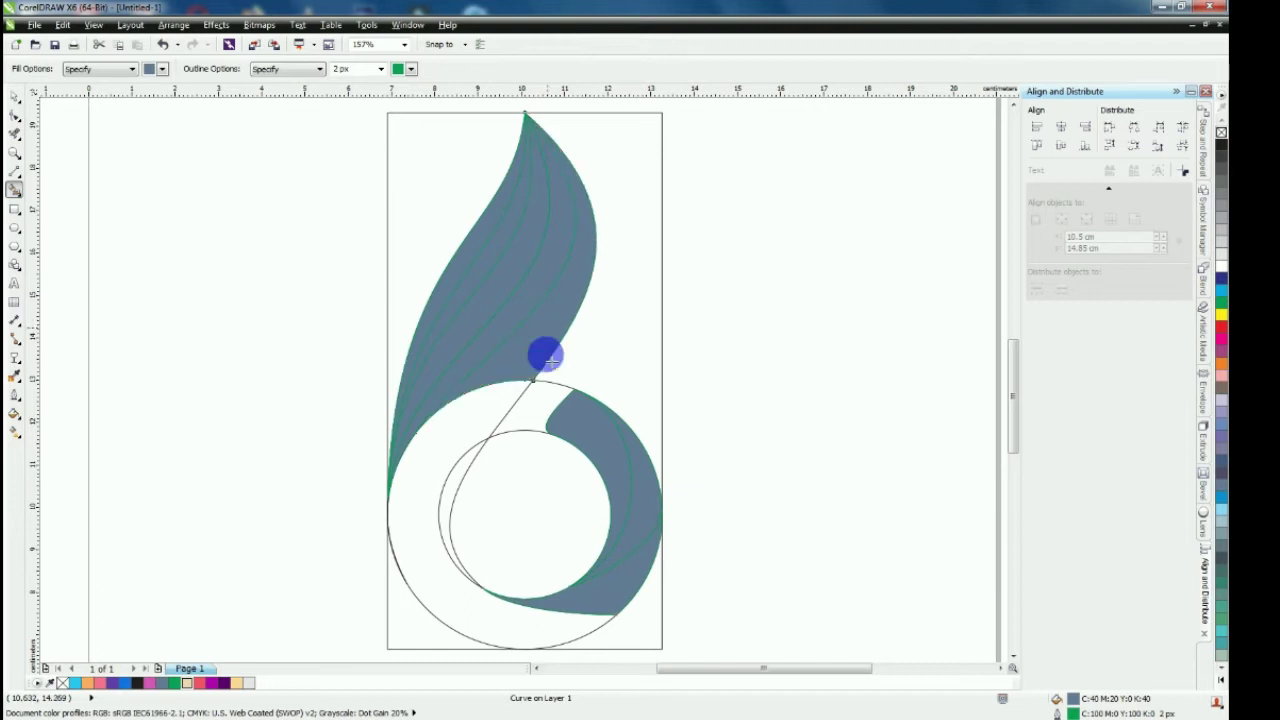
{"action": "left_click", "coordinate": [449, 485]}
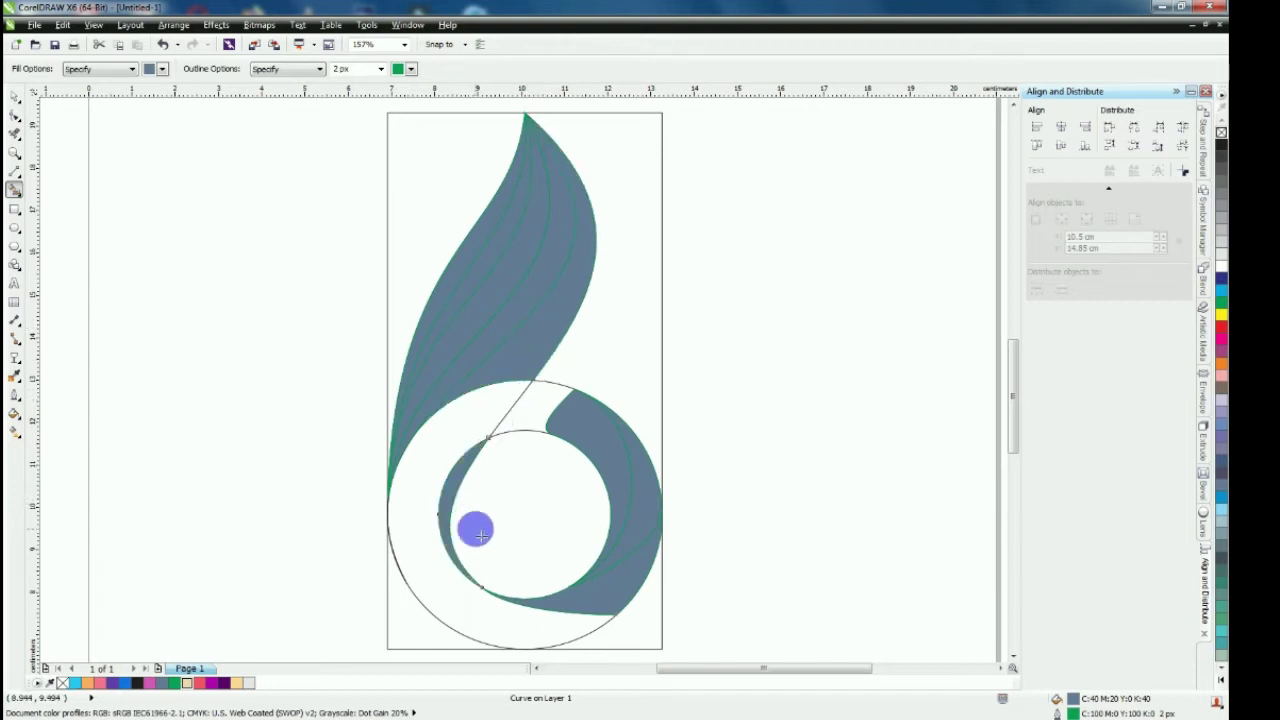
{"action": "left_click", "coordinate": [457, 605]}
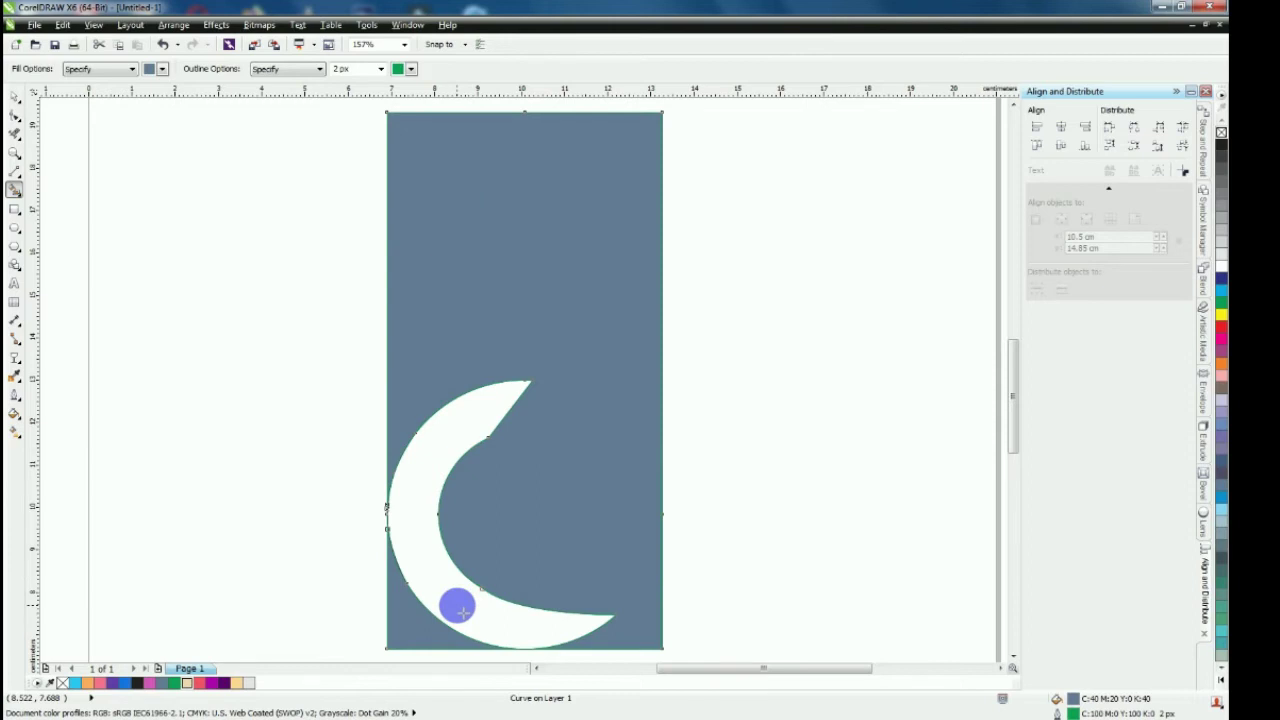
{"action": "key", "text": "ctrl+z"}
Delete the guide rectangle around the logo and Smart Fill the crescent along the ring's left side
{"action": "left_click", "coordinate": [15, 97]}
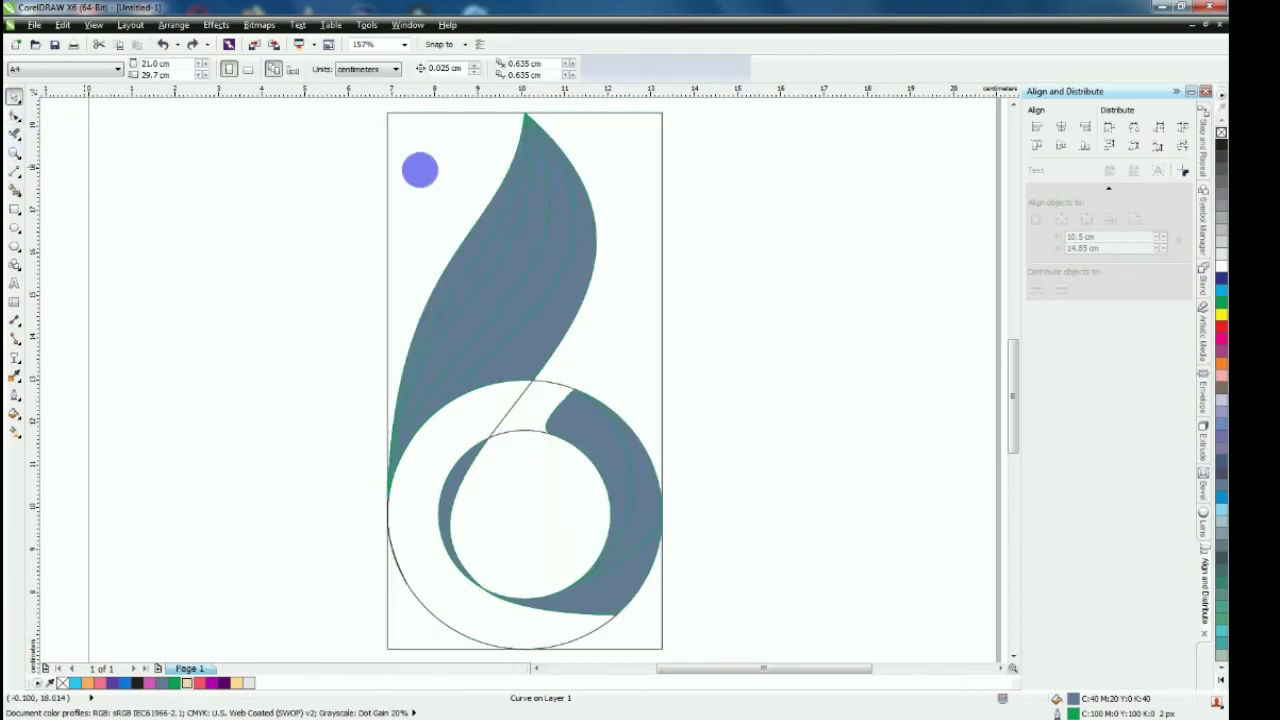
{"action": "left_click", "coordinate": [419, 160]}
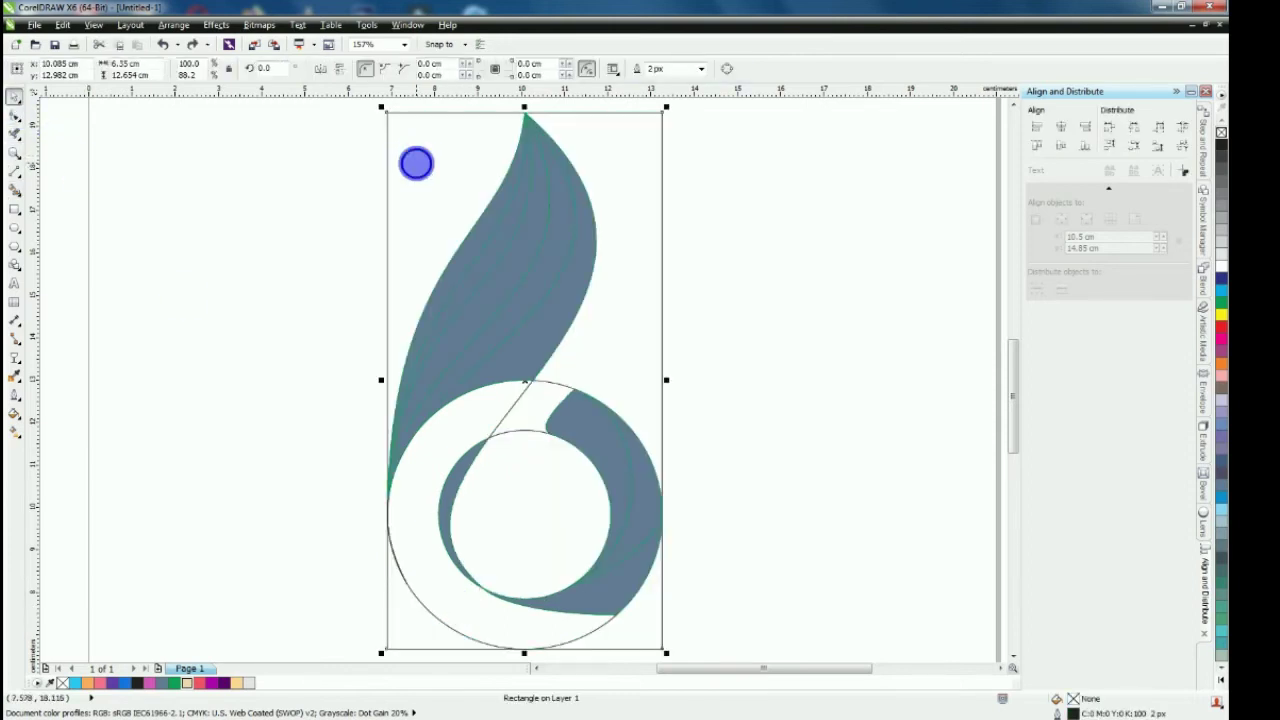
{"action": "right_click", "coordinate": [416, 163]}
{"action": "left_click", "coordinate": [473, 327]}
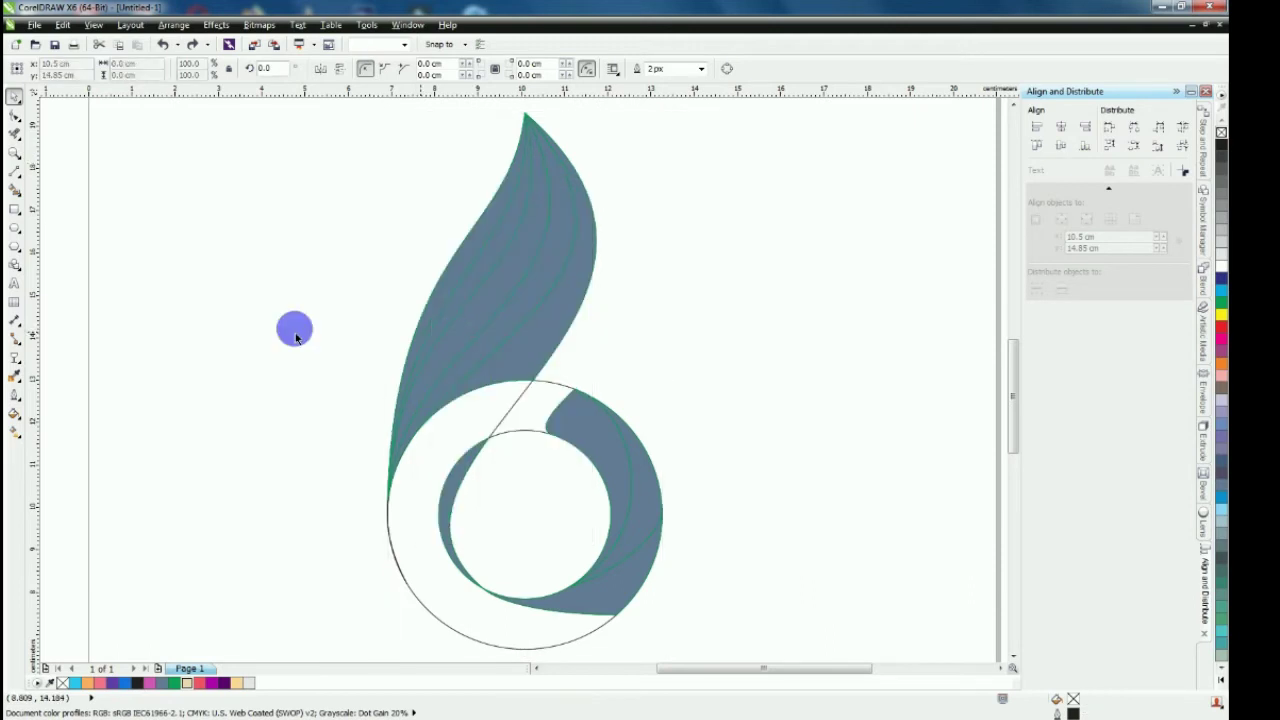
{"action": "left_click", "coordinate": [15, 190]}
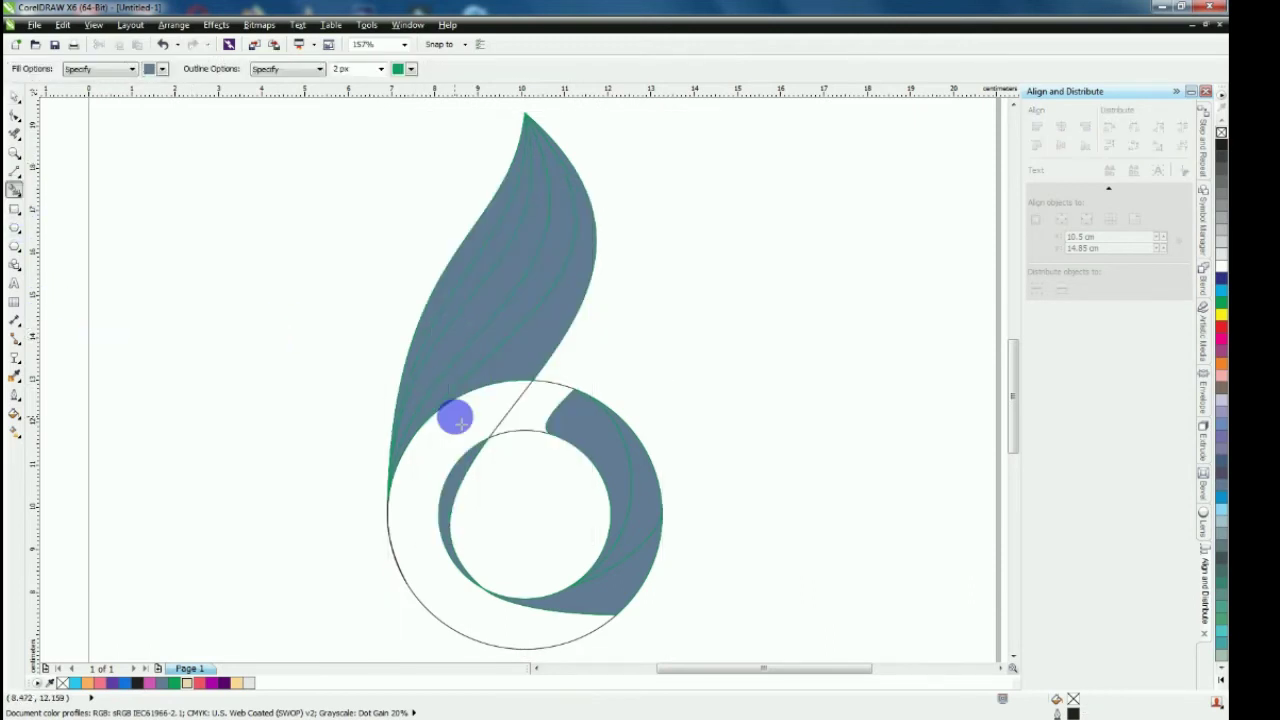
{"action": "left_click", "coordinate": [455, 417]}
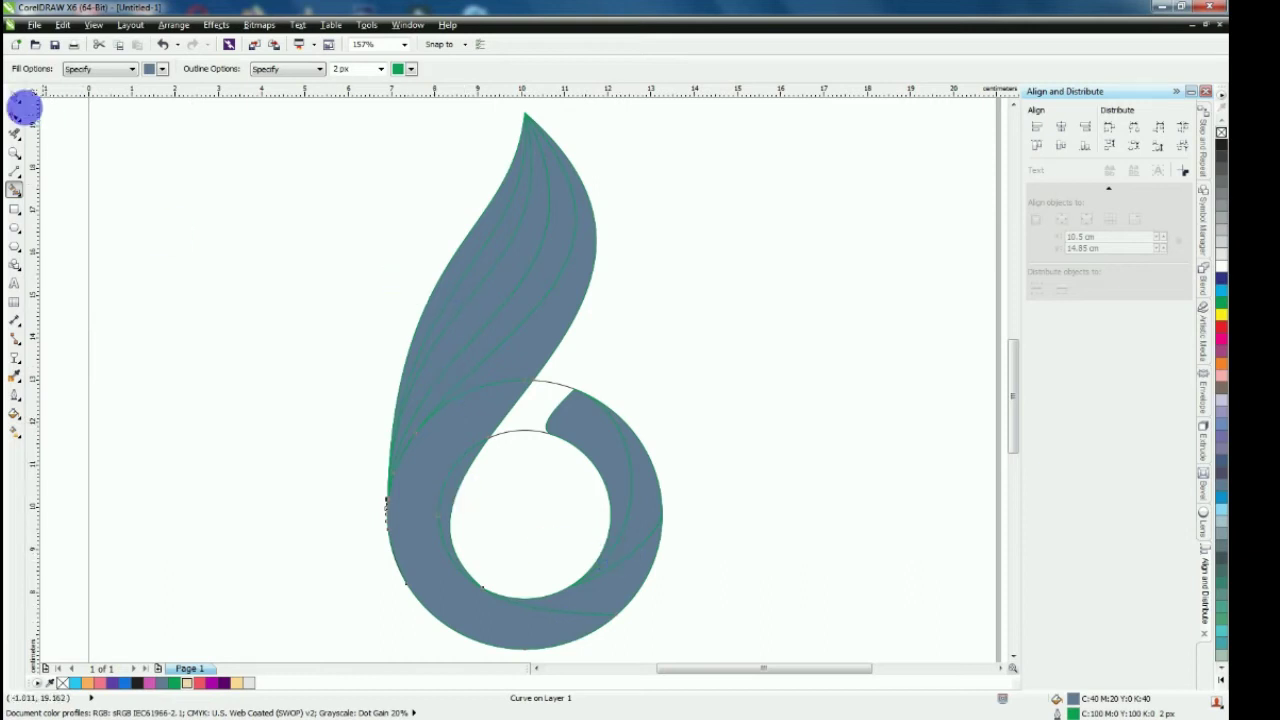
Weld the rightmost flame strand and the ring's left crescent into a single shape
{"action": "left_click", "coordinate": [15, 97]}
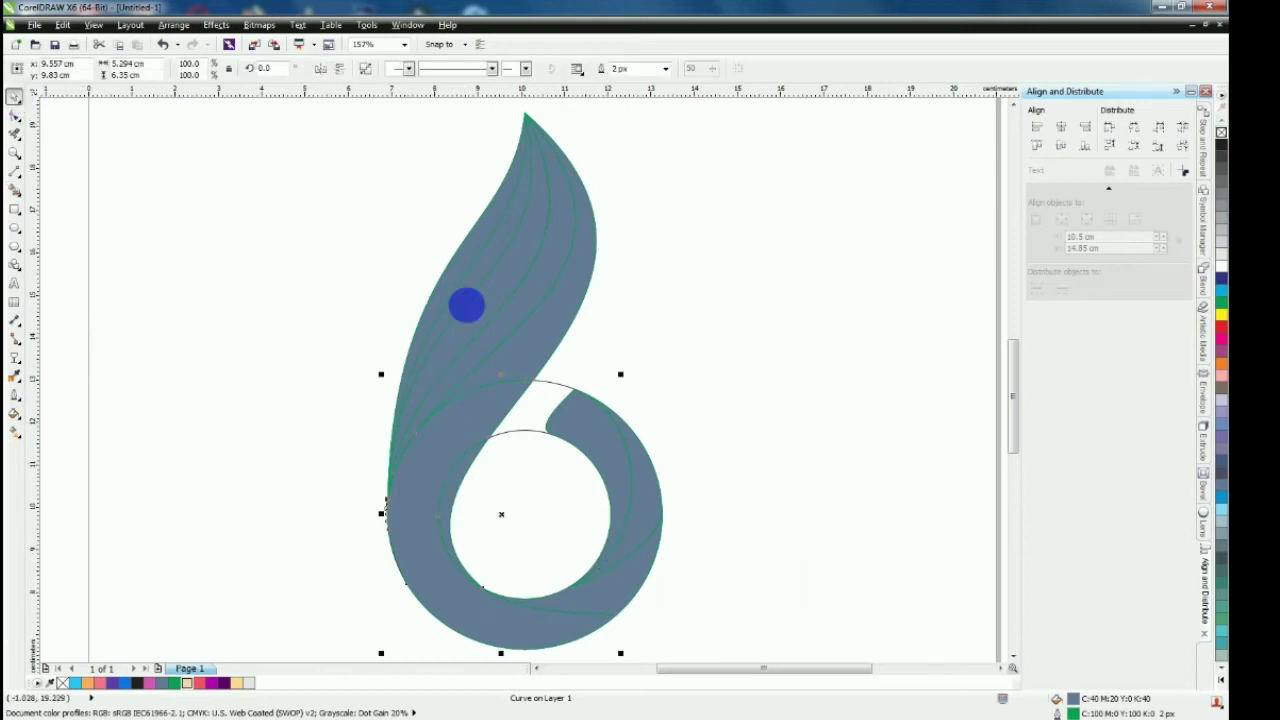
{"action": "left_click", "coordinate": [551, 326], "text": "shift"}
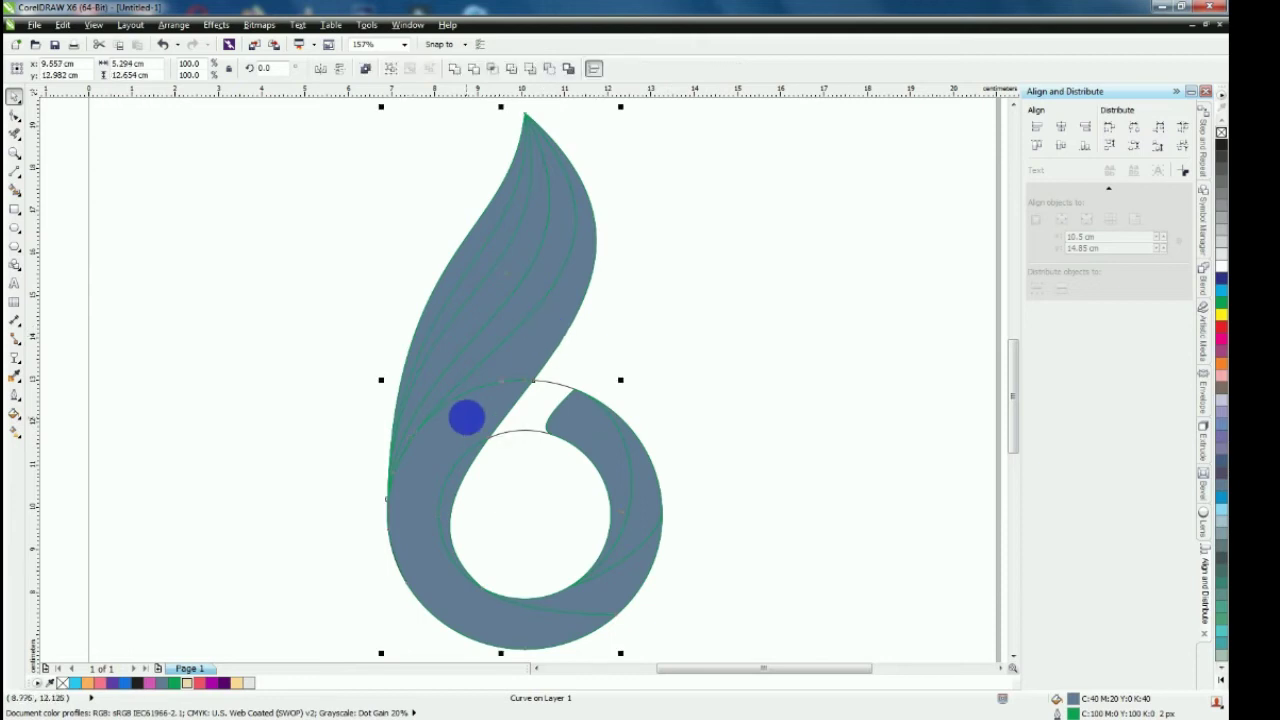
{"action": "left_click", "coordinate": [450, 71]}
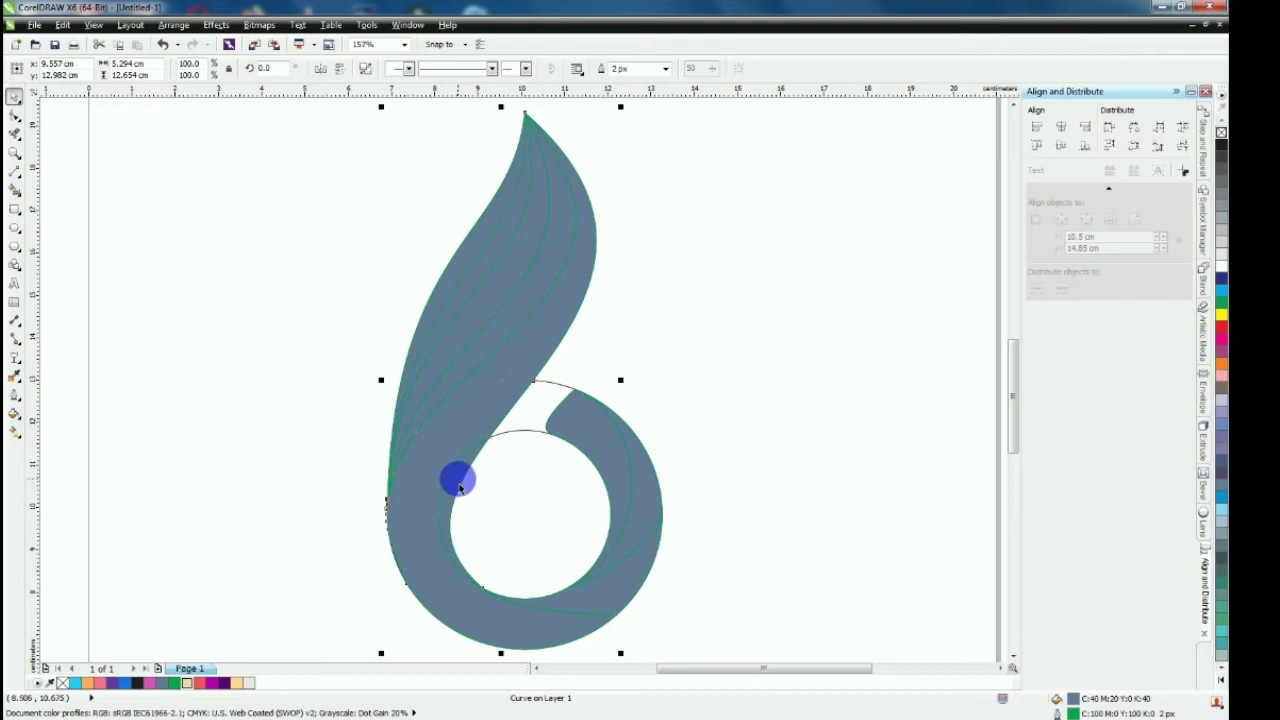
{"action": "key", "text": "ctrl+z"}
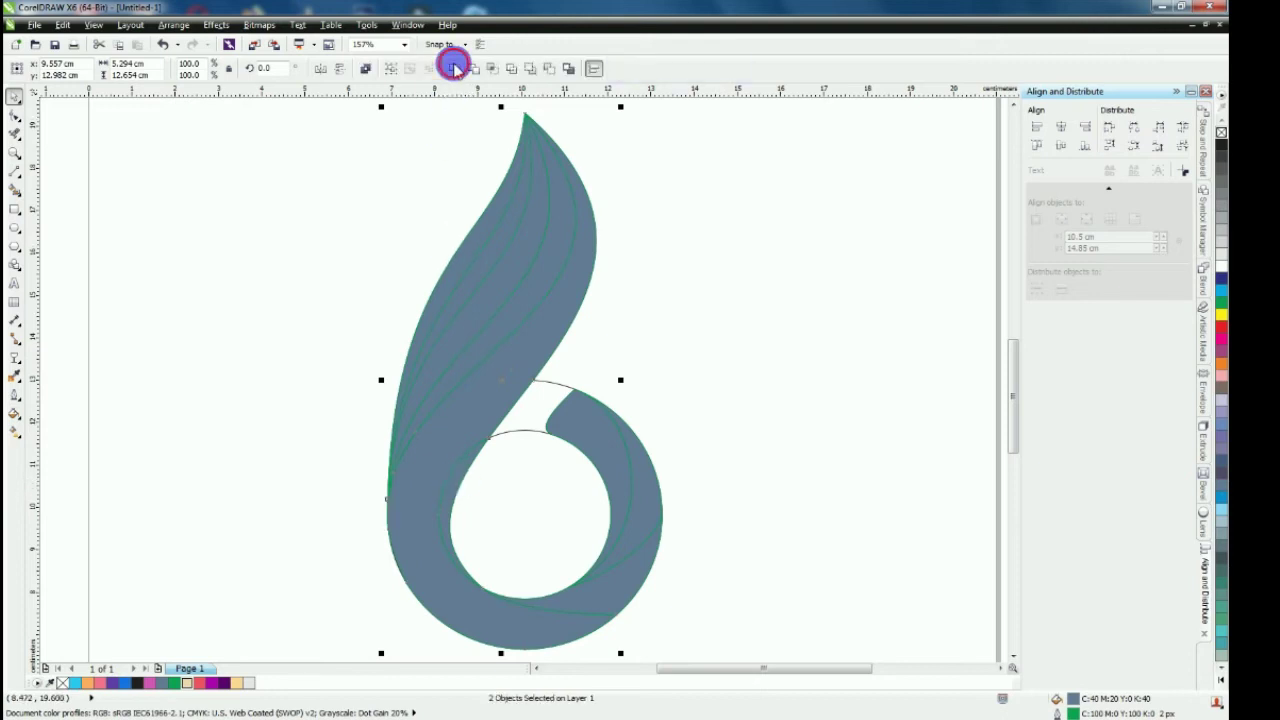
{"action": "left_click", "coordinate": [455, 68]}
{"action": "left_click", "coordinate": [703, 295]}
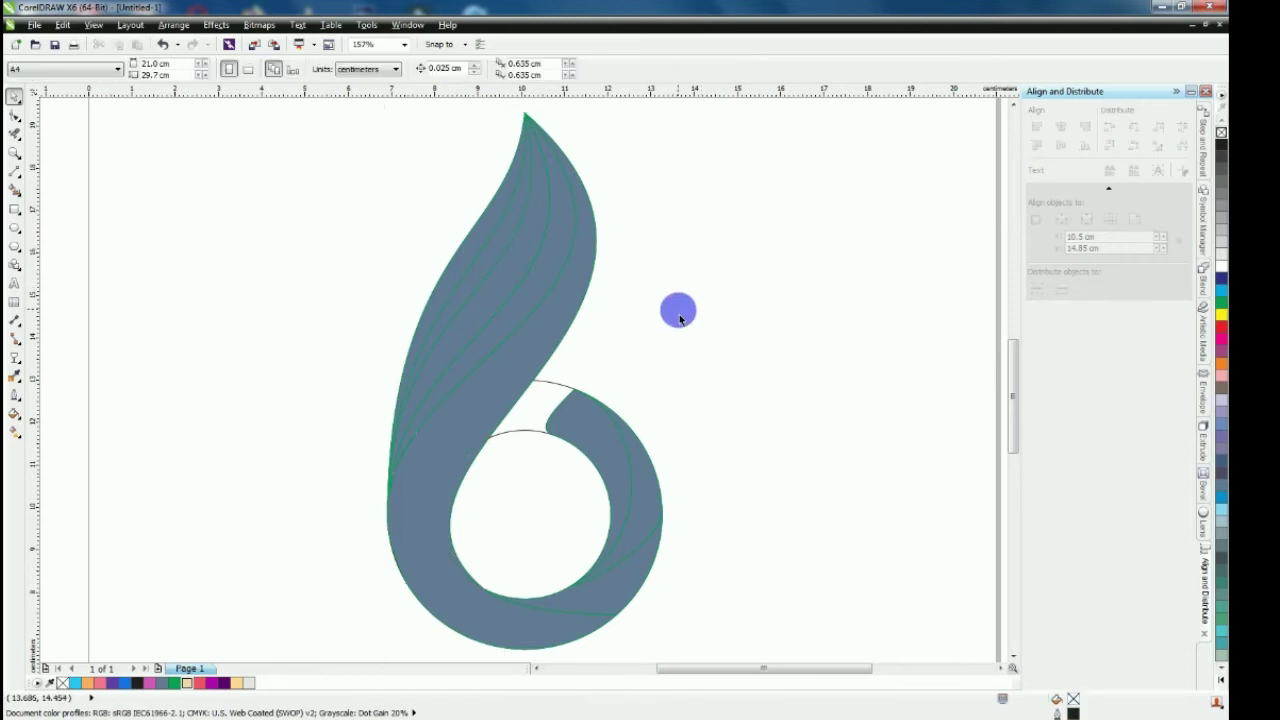
Move the leftover inner and outer circle outlines away from the logo and delete them
{"action": "scroll", "coordinate": [681, 318], "scroll_direction": "down", "scroll_amount": 3}
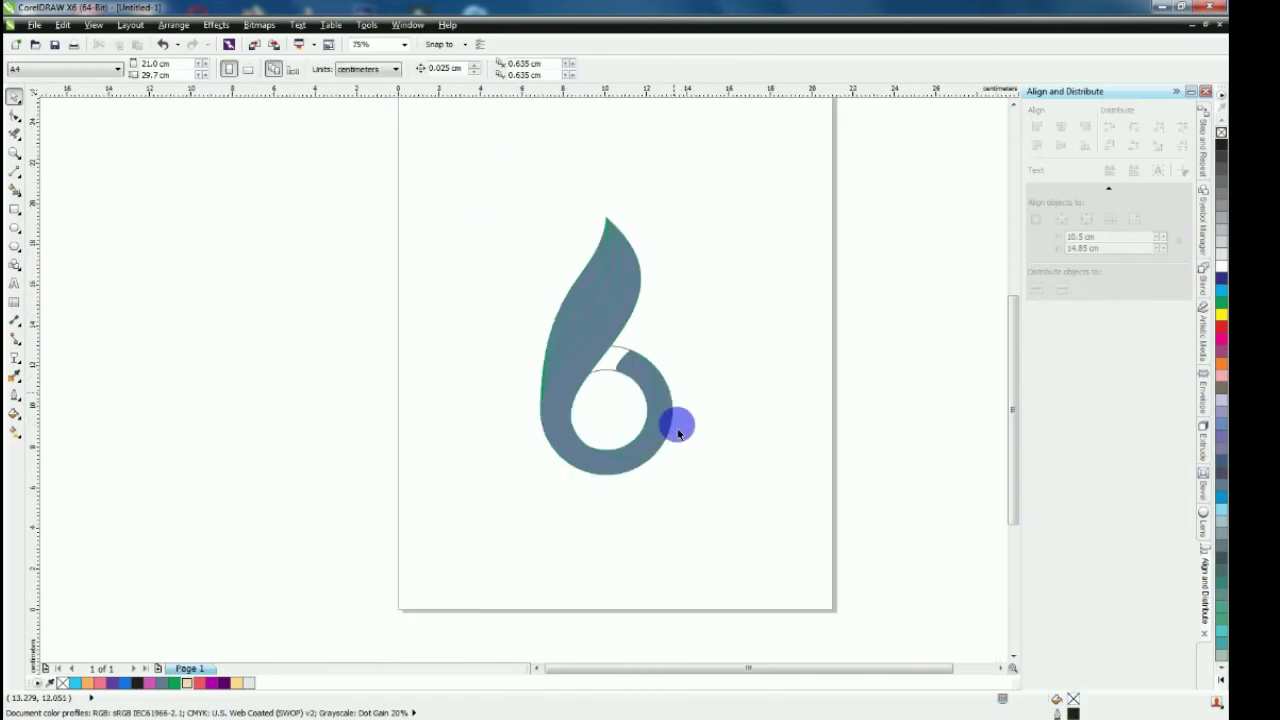
{"action": "scroll", "coordinate": [677, 423], "scroll_direction": "up", "scroll_amount": 3}
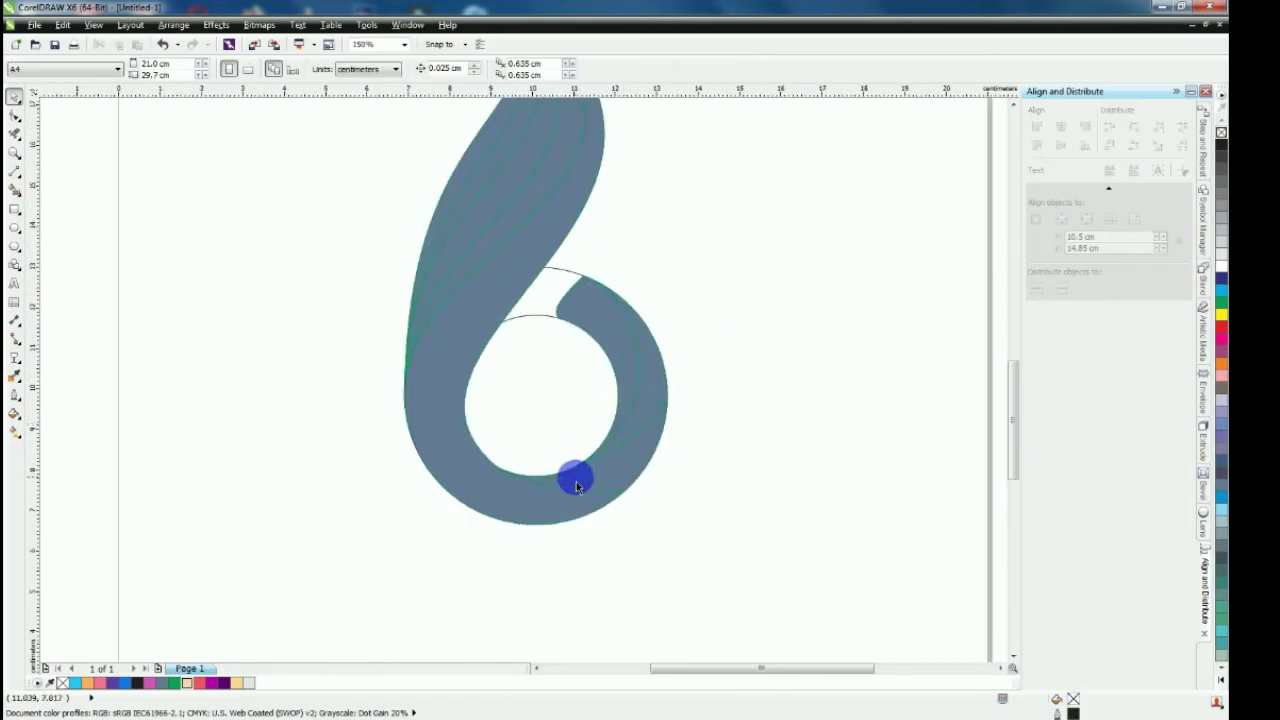
{"action": "left_click", "coordinate": [556, 383]}
{"action": "left_click_drag", "start_coordinate": [551, 379], "coordinate": [777, 360]}
{"action": "key", "text": "Delete"}
{"action": "left_click", "coordinate": [546, 275]}
{"action": "left_click_drag", "start_coordinate": [536, 395], "coordinate": [803, 343]}
{"action": "key", "text": "Delete"}
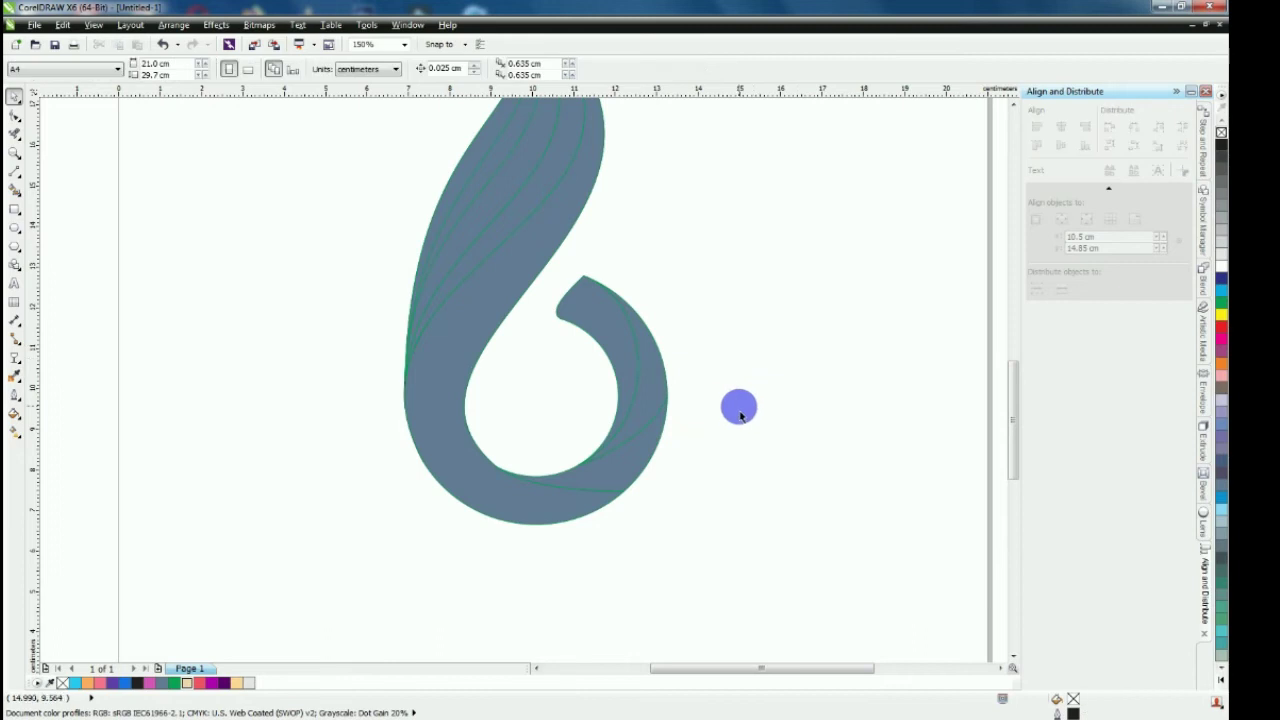
Fill the welded shape of the rightmost strand and ring crescent with dark purple R91 G0 B117
{"action": "key", "text": "F4"}
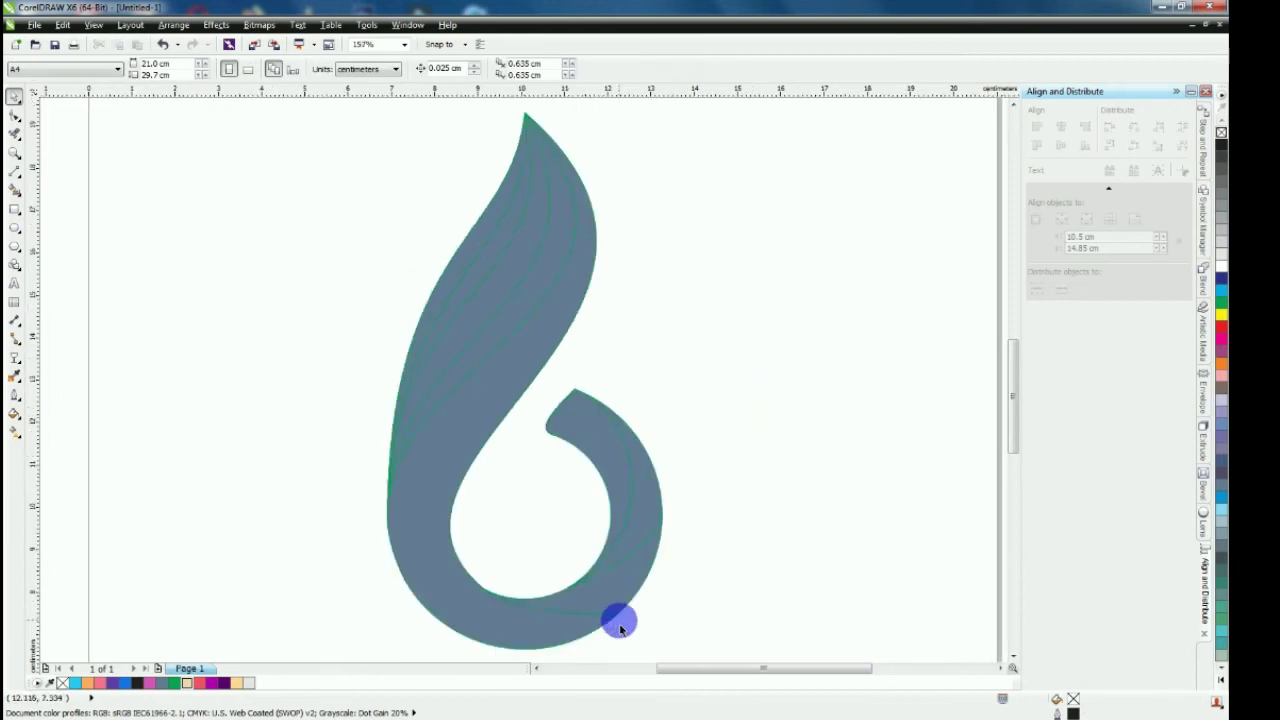
{"action": "left_click", "coordinate": [469, 425]}
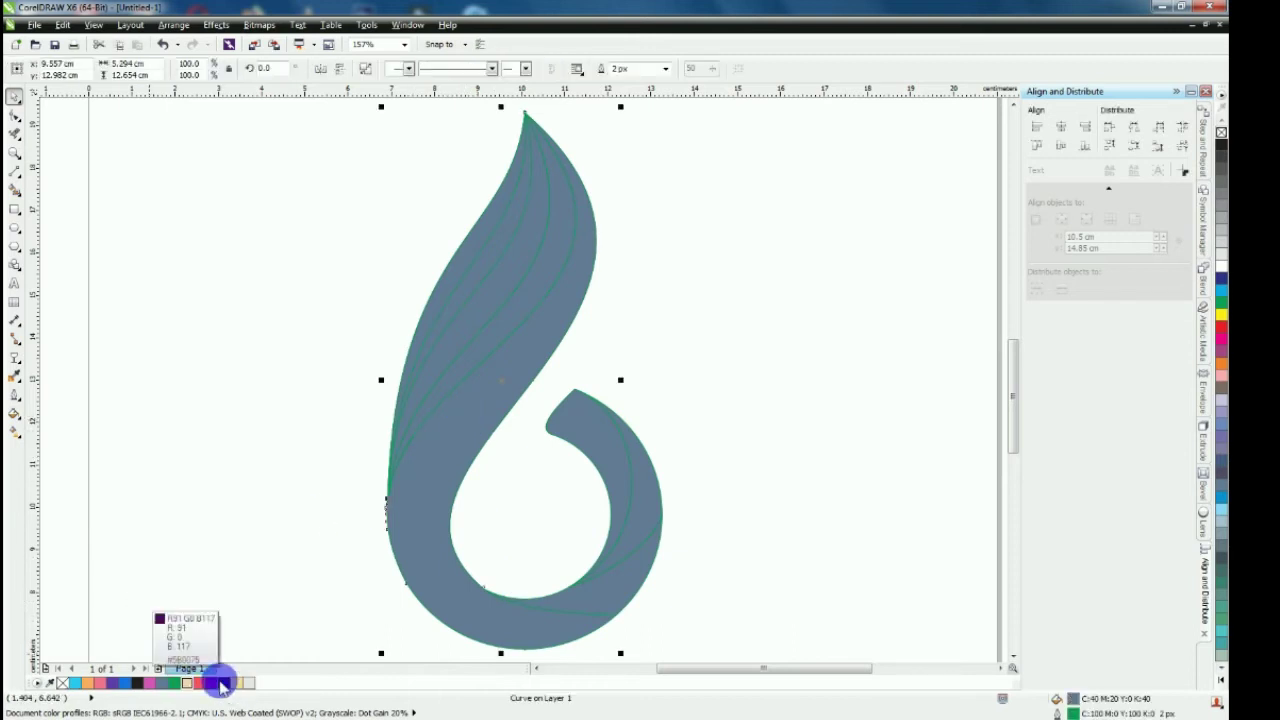
{"action": "left_click", "coordinate": [220, 683]}
{"action": "scroll", "coordinate": [185, 397], "scroll_direction": "down", "scroll_amount": 2}
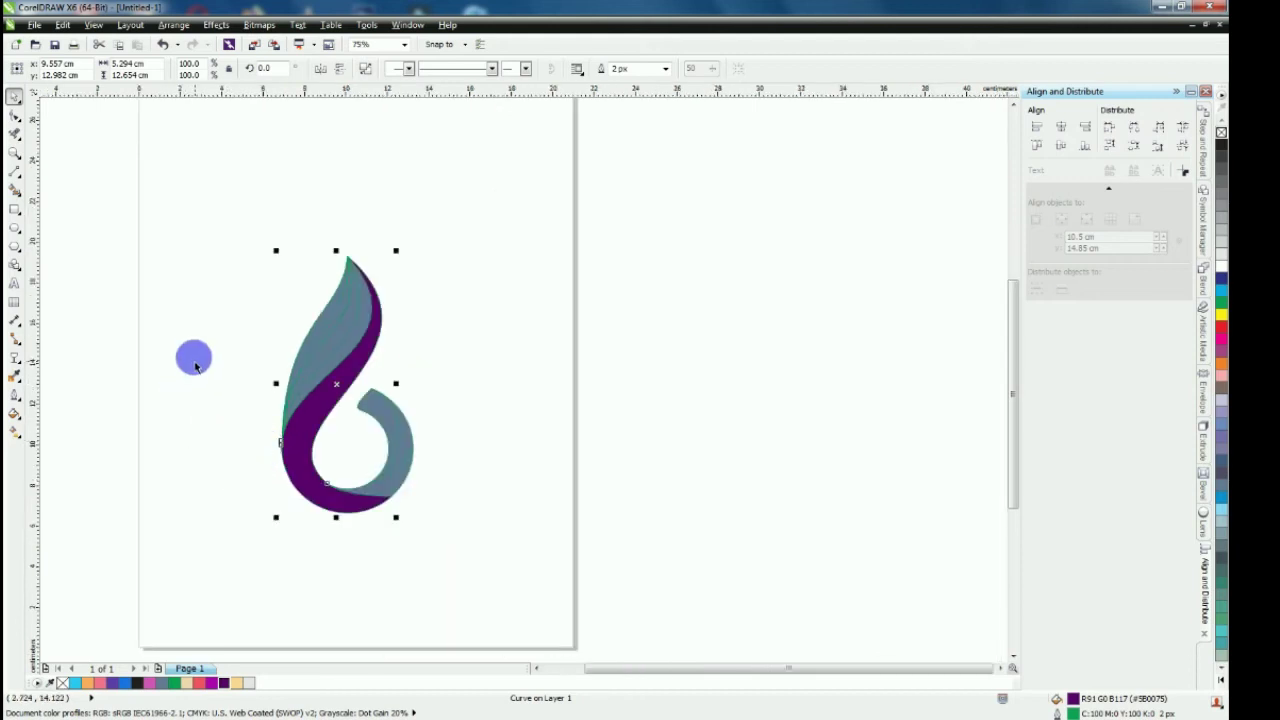
Apply a linear fountain fill to the welded shape, running downward from dark purple at the tip to magenta at the ring's bottom
{"action": "left_click", "coordinate": [13, 433]}
{"action": "left_click_drag", "start_coordinate": [347, 262], "coordinate": [338, 522]}
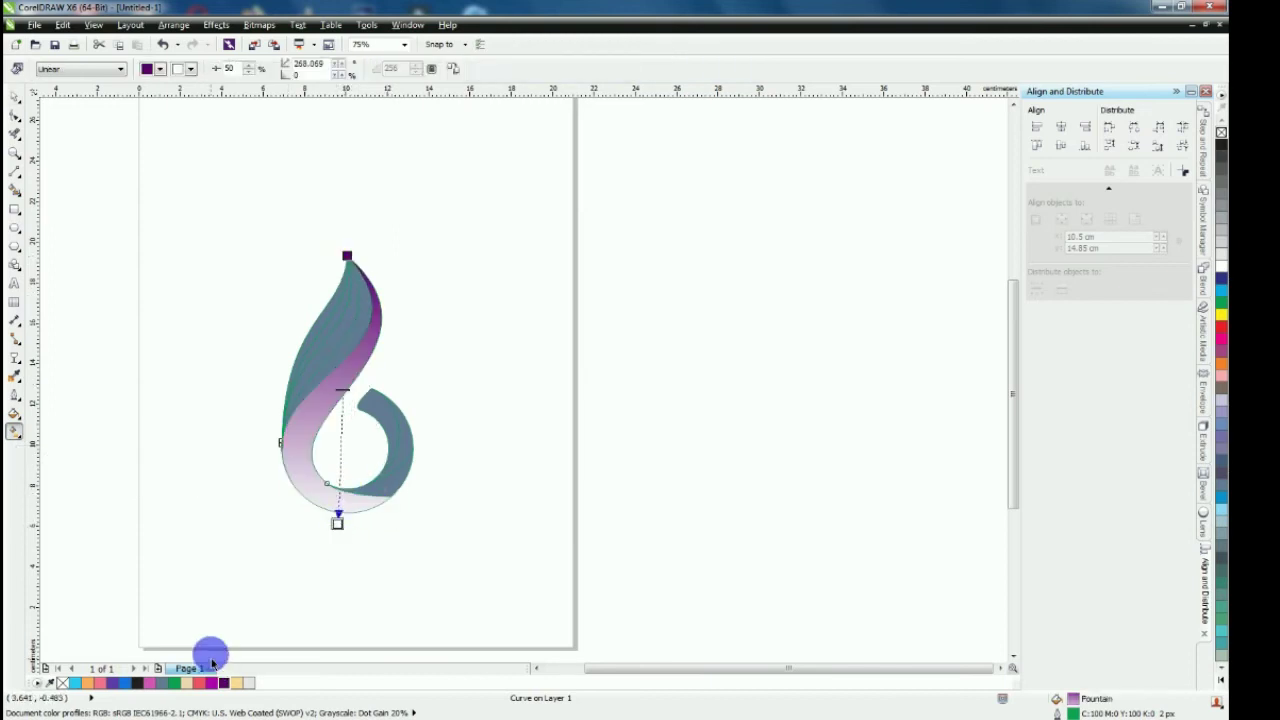
{"action": "left_click", "coordinate": [210, 684]}
Reverse the welded shape's gradient so magenta starts at the tip and dark purple ends at the ring's bottom, with the midpoint at 56%
{"action": "left_click", "coordinate": [341, 246]}
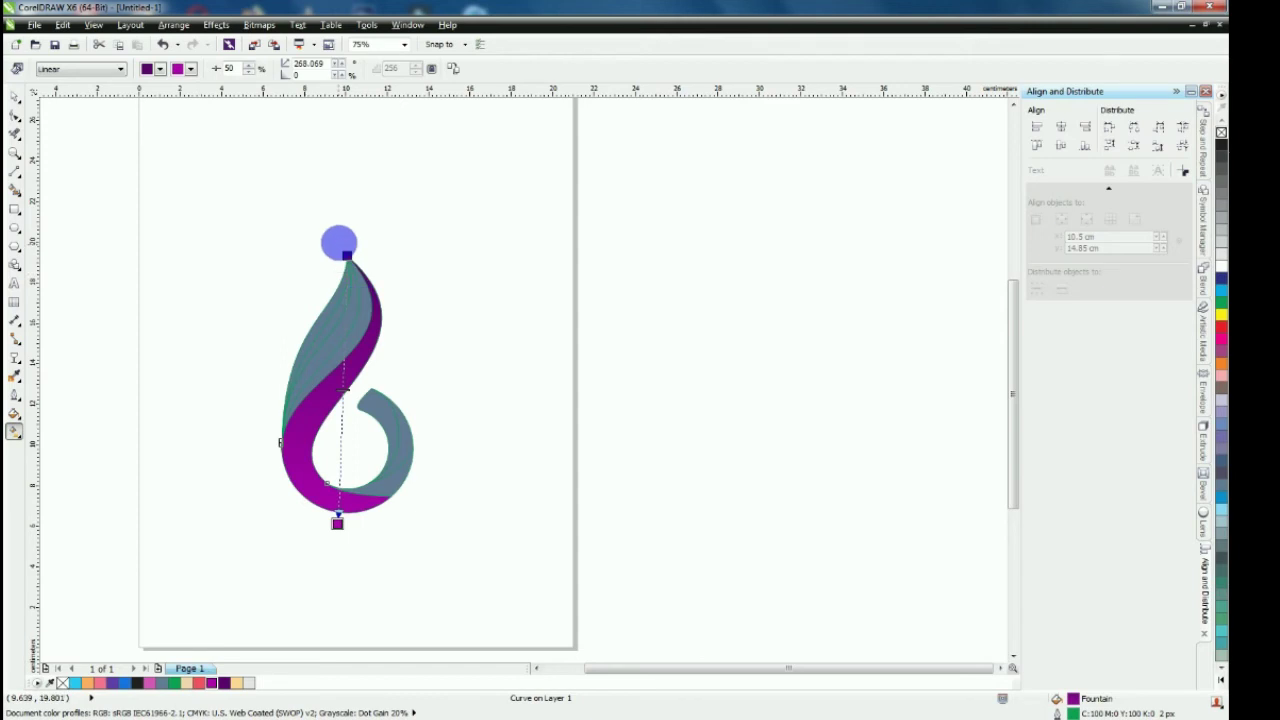
{"action": "left_click_drag", "start_coordinate": [343, 252], "coordinate": [323, 567]}
{"action": "left_click", "coordinate": [340, 523]}
{"action": "left_click_drag", "start_coordinate": [341, 523], "coordinate": [351, 256]}
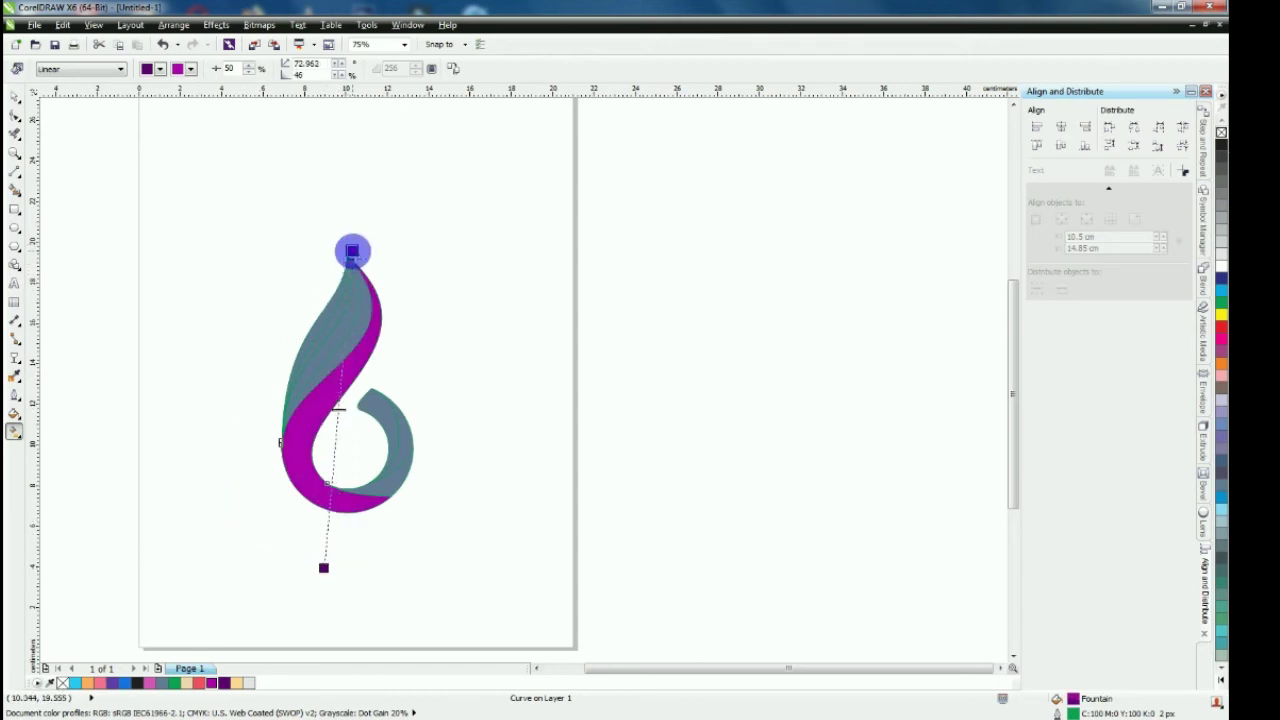
{"action": "left_click_drag", "start_coordinate": [323, 568], "coordinate": [324, 513]}
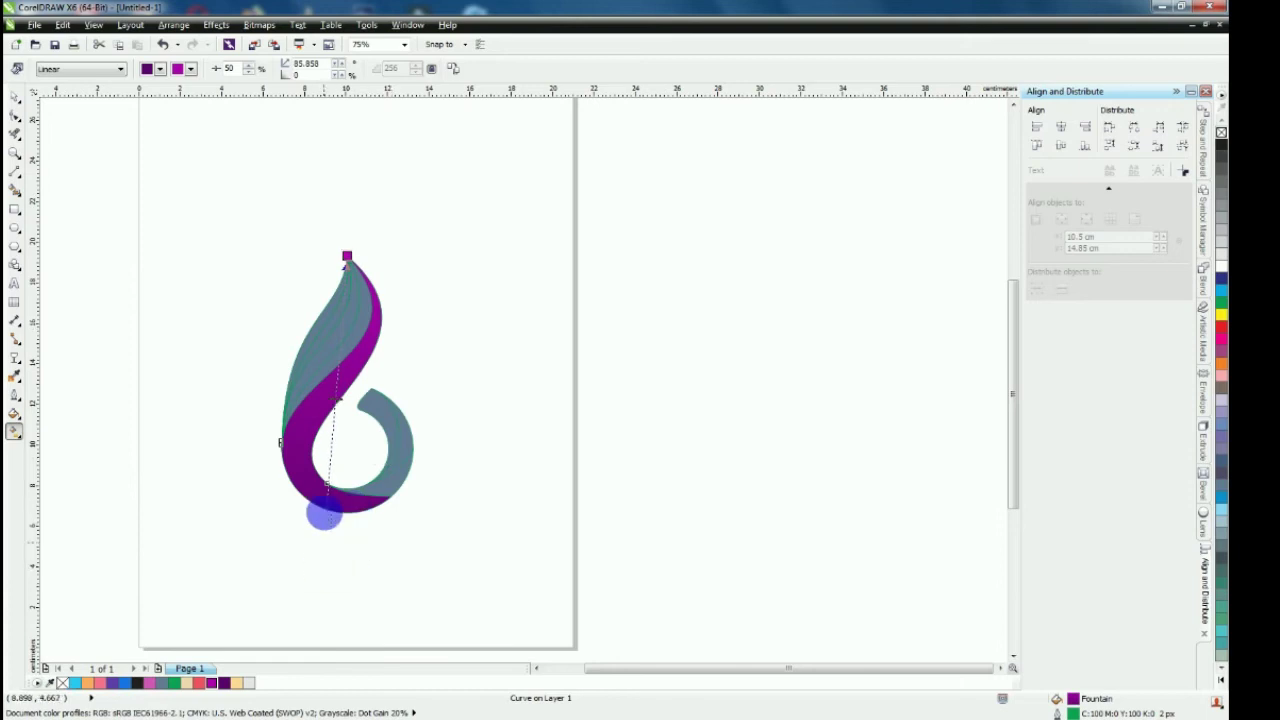
{"action": "scroll", "coordinate": [347, 513], "scroll_direction": "up", "scroll_amount": 2}
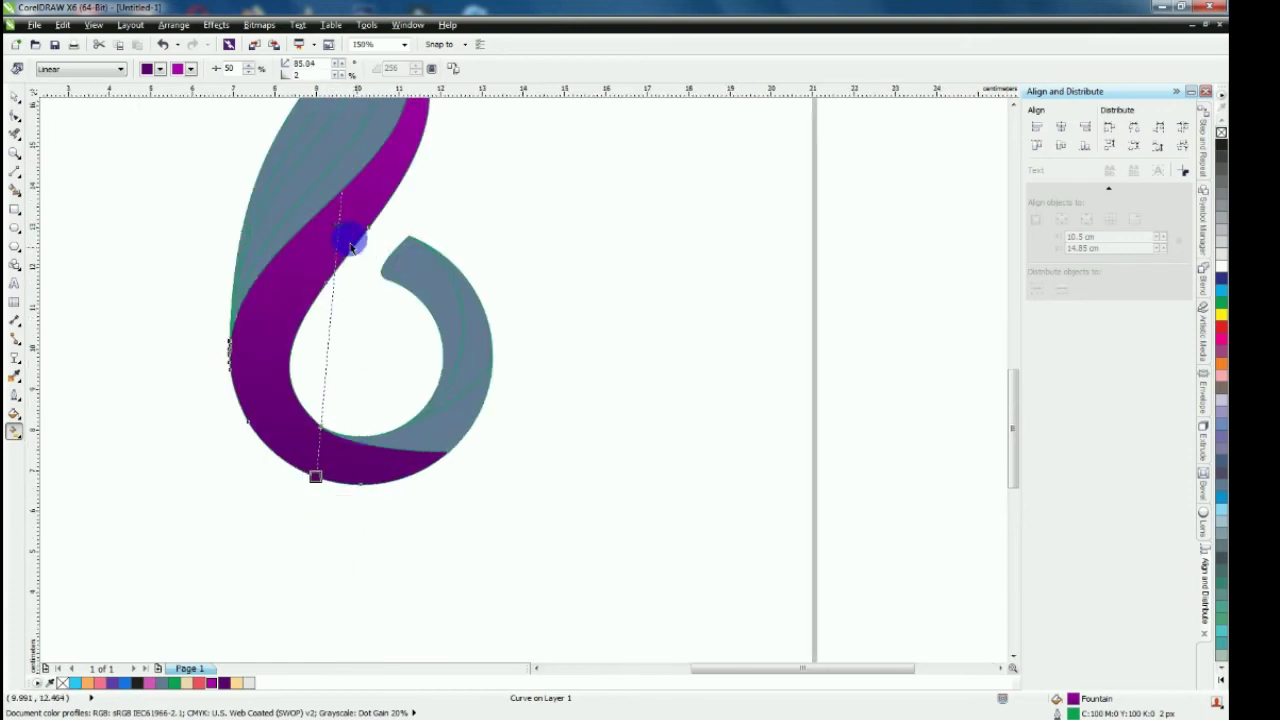
{"action": "scroll", "coordinate": [371, 344], "scroll_direction": "down", "scroll_amount": 2}
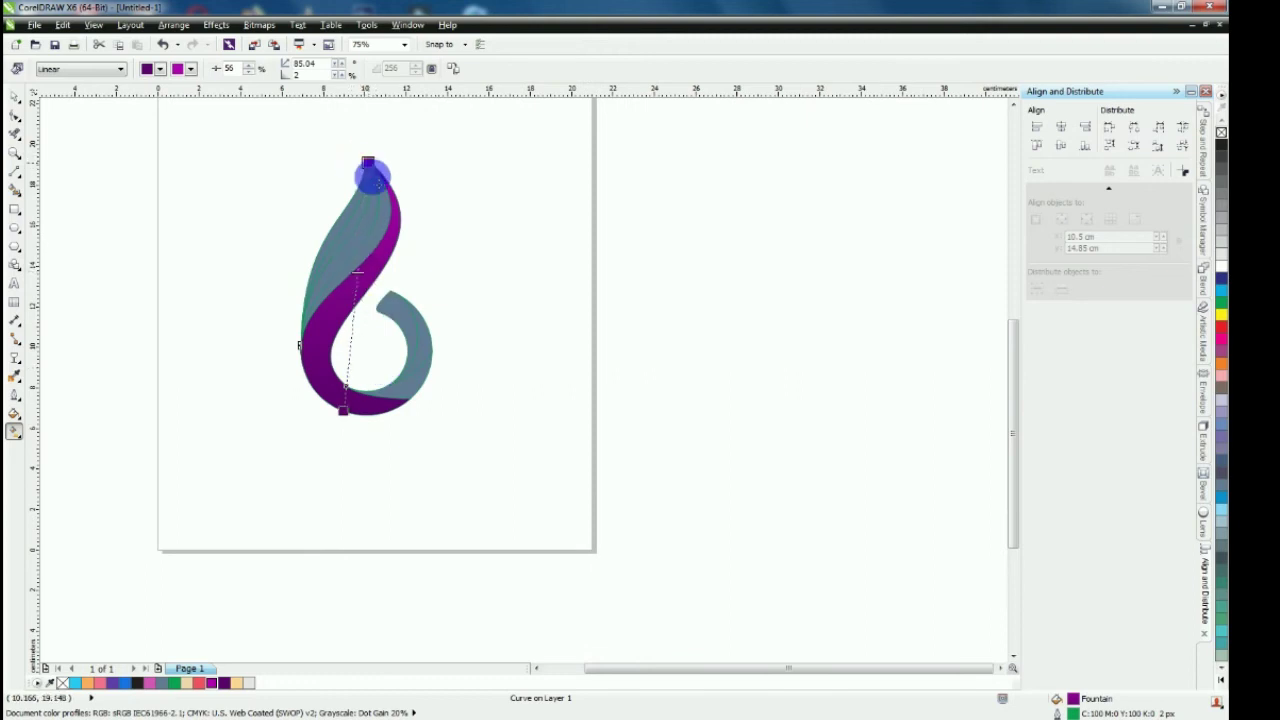
{"action": "left_click", "coordinate": [469, 229]}
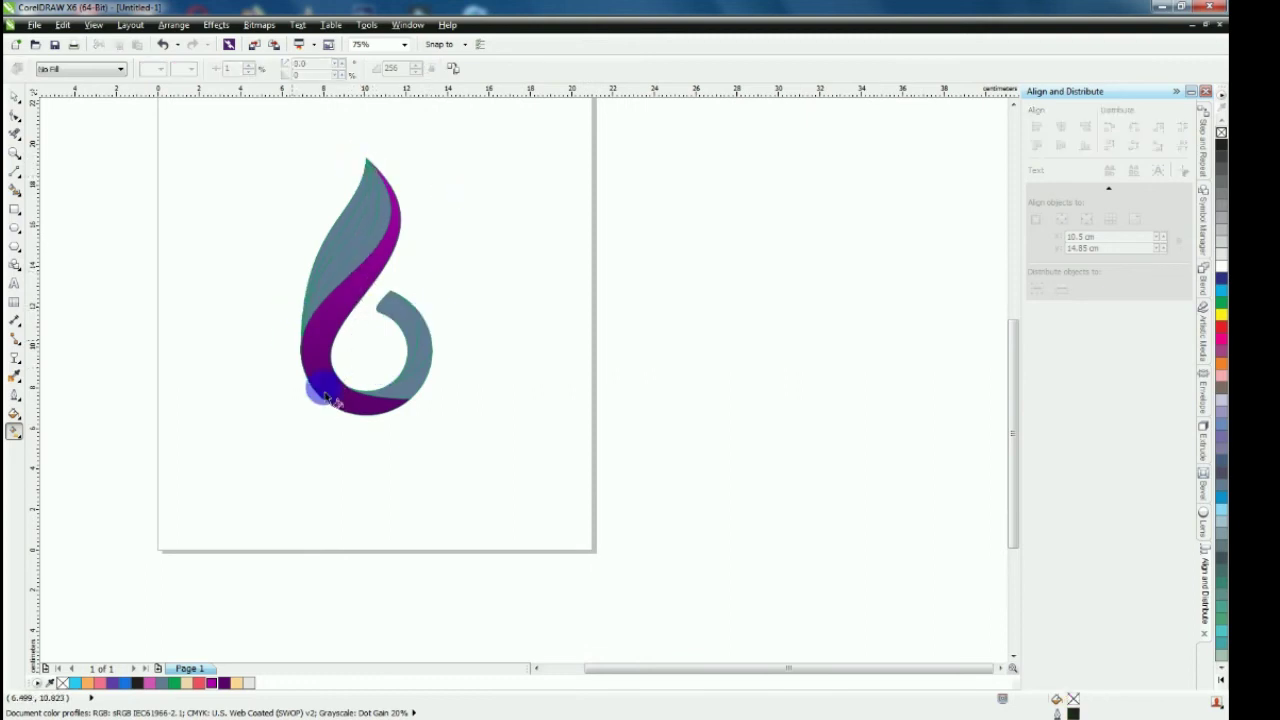
Apply a linear fountain fill to the inner right ring segment, from orange at its upper tip to coral red at its lower end
{"action": "left_click", "coordinate": [408, 326]}
{"action": "scroll", "coordinate": [398, 340], "scroll_direction": "up", "scroll_amount": 2}
{"action": "left_click_drag", "start_coordinate": [380, 247], "coordinate": [374, 428]}
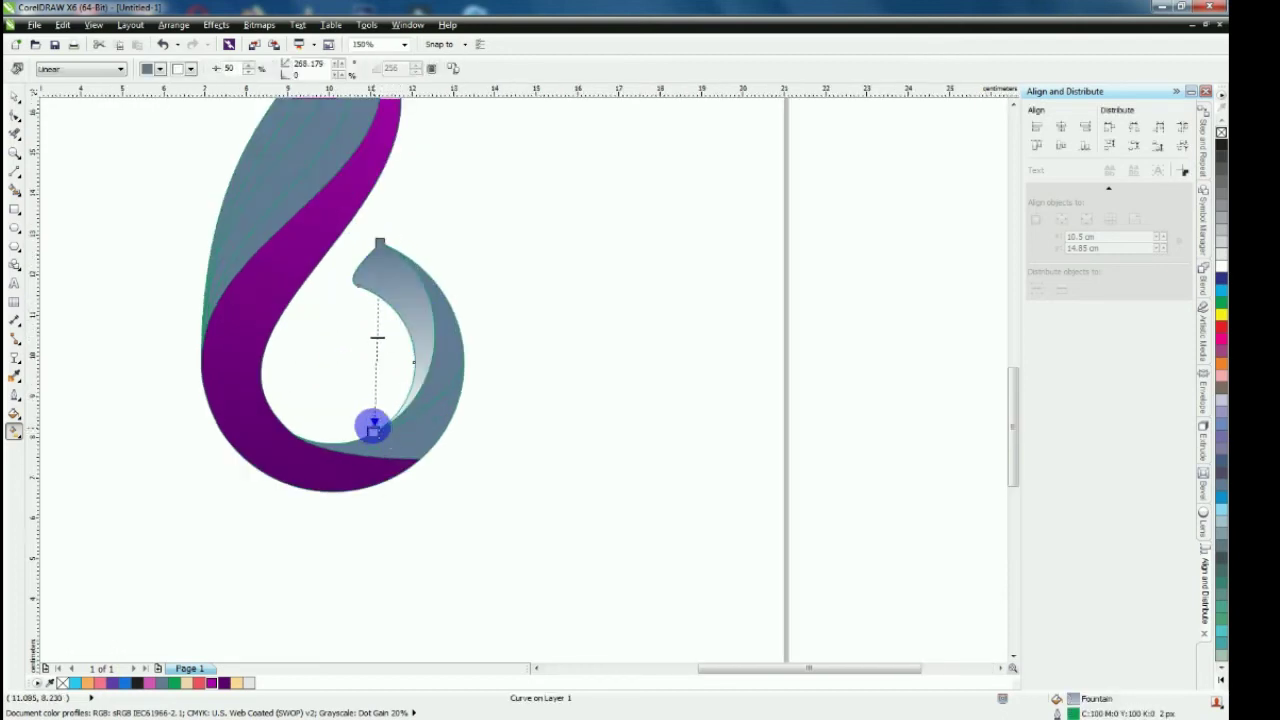
{"action": "left_click", "coordinate": [200, 684]}
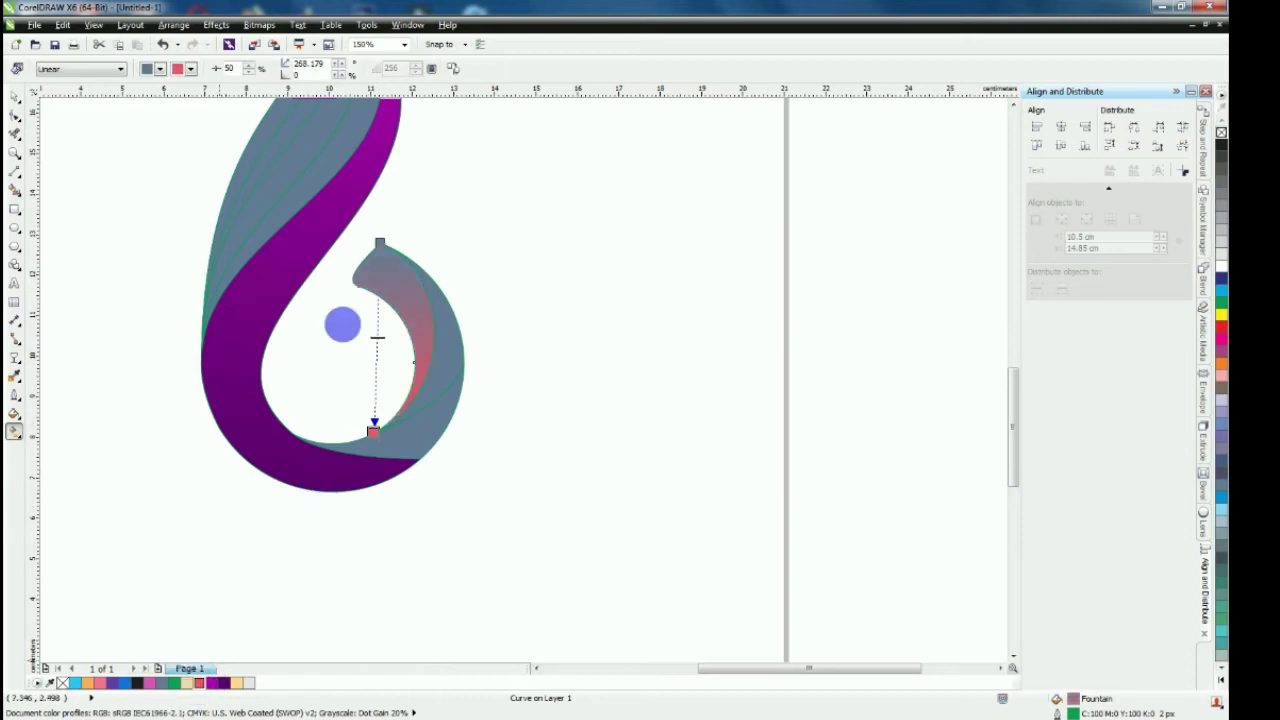
{"action": "left_click", "coordinate": [380, 242]}
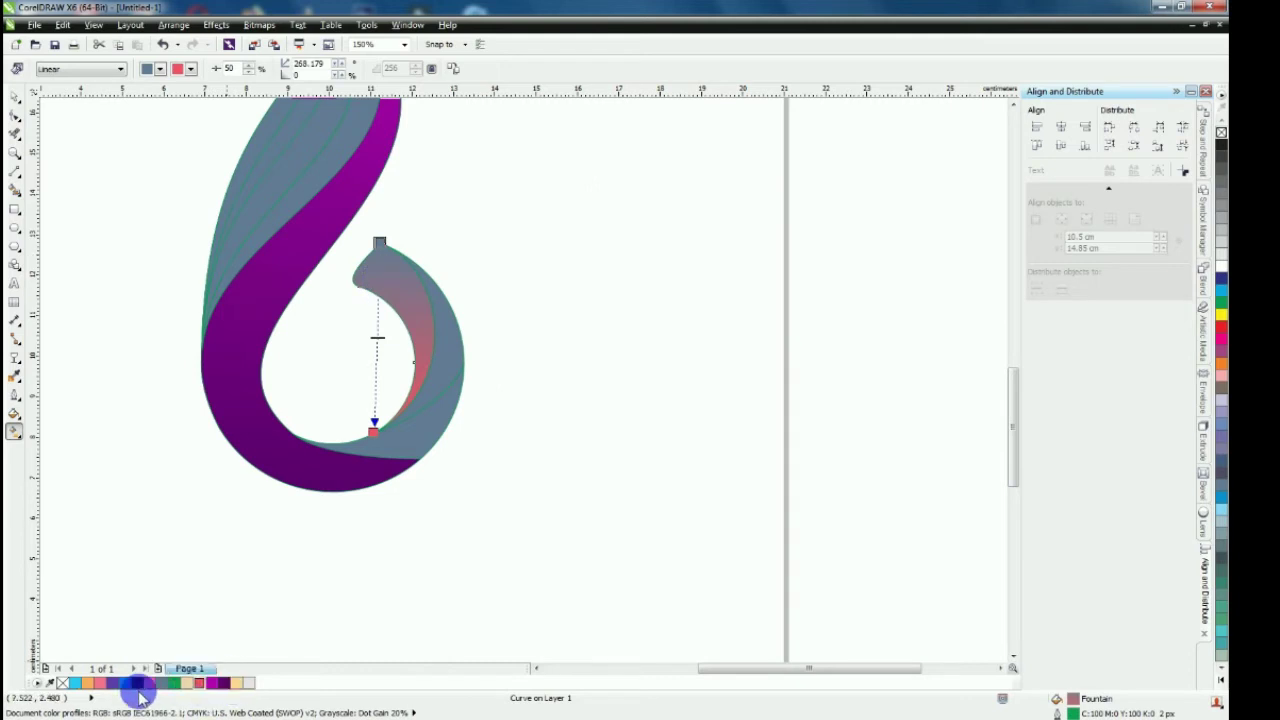
{"action": "left_click", "coordinate": [88, 683]}
Set the inner ring segment's gradient midpoint to 28% and fine-tune the position of its orange start at the tip
{"action": "left_click", "coordinate": [377, 338]}
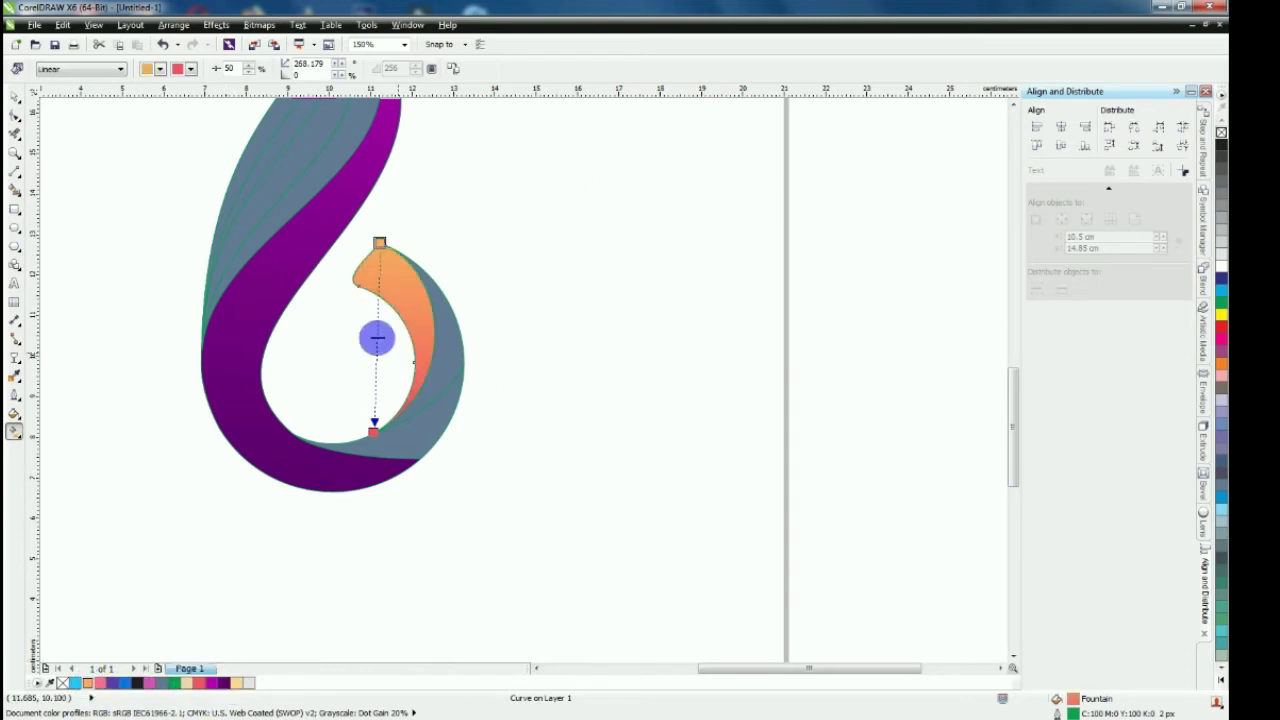
{"action": "left_click_drag", "start_coordinate": [377, 338], "coordinate": [377, 295]}
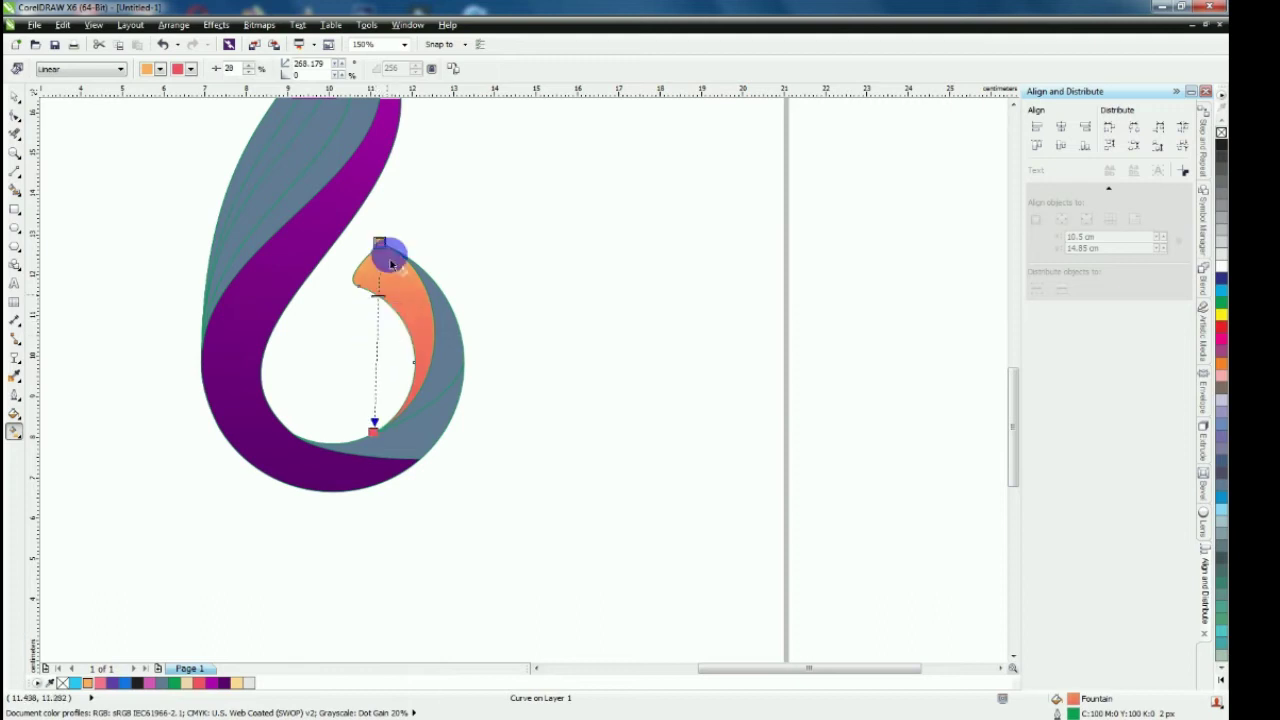
{"action": "left_click", "coordinate": [382, 243]}
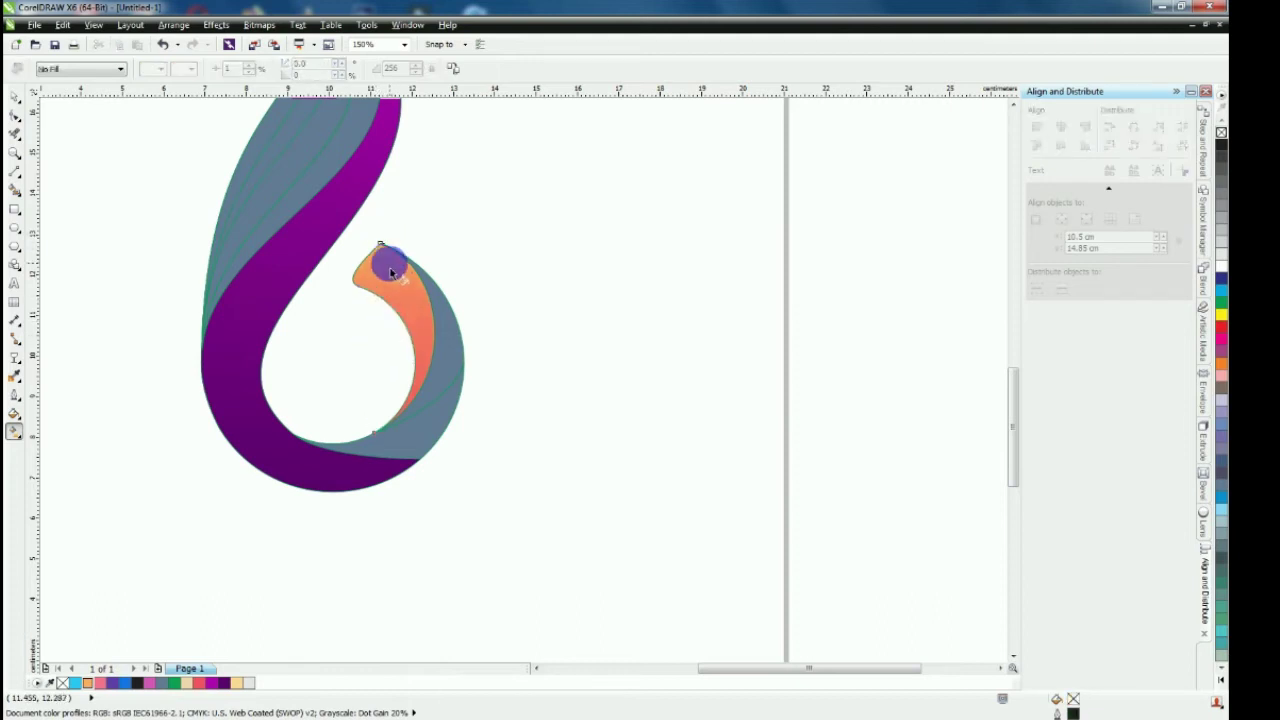
{"action": "left_click", "coordinate": [390, 272]}
{"action": "scroll", "coordinate": [378, 250], "scroll_direction": "up", "scroll_amount": 1}
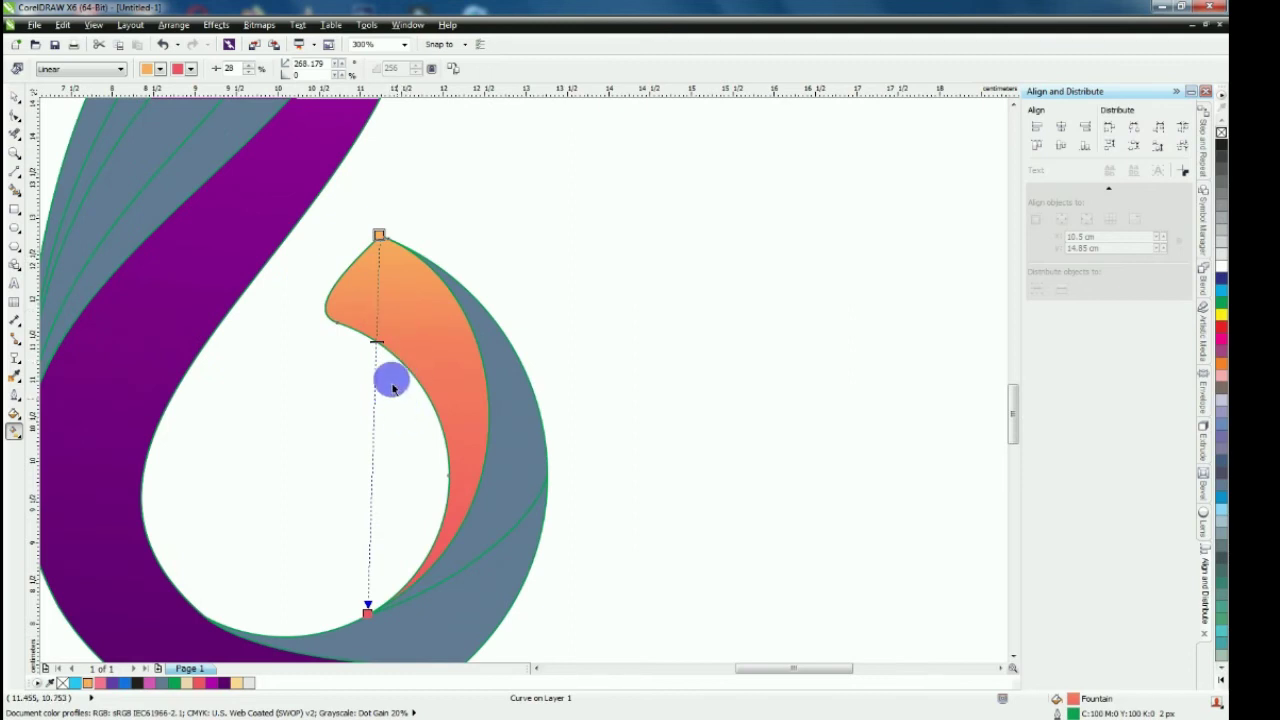
{"action": "left_click_drag", "start_coordinate": [379, 229], "coordinate": [380, 218]}
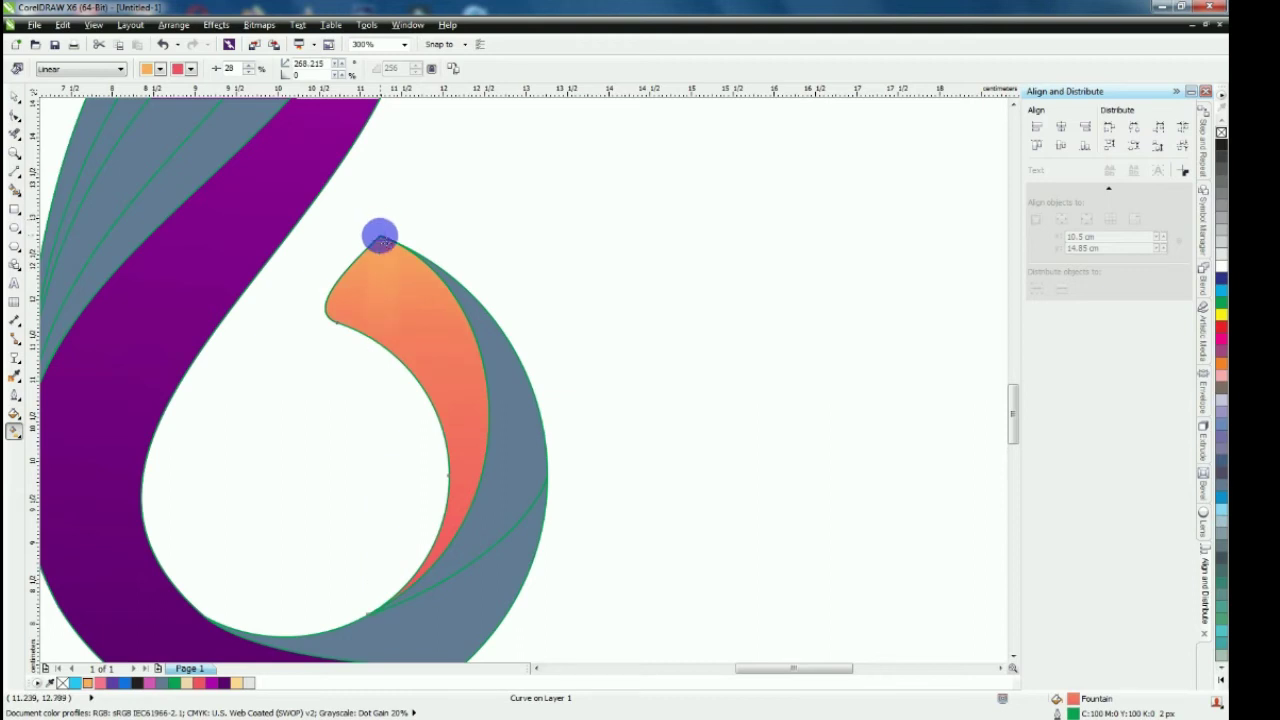
{"action": "left_click", "coordinate": [452, 250]}
{"action": "scroll", "coordinate": [446, 264], "scroll_direction": "down", "scroll_amount": 1}
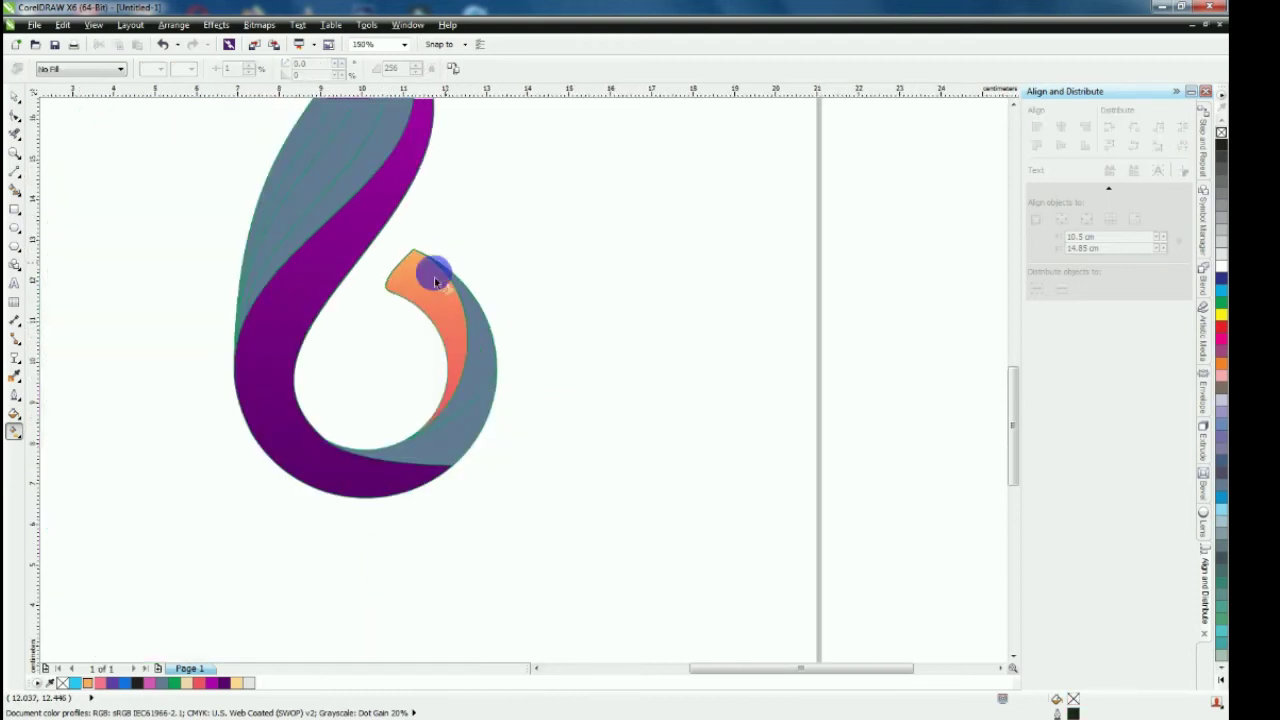
Apply a linear fountain fill to the outer right ring segment from orange at the tip to coral red below, with the midpoint at 39%
{"action": "left_click", "coordinate": [474, 344]}
{"action": "scroll", "coordinate": [470, 345], "scroll_direction": "up", "scroll_amount": 1}
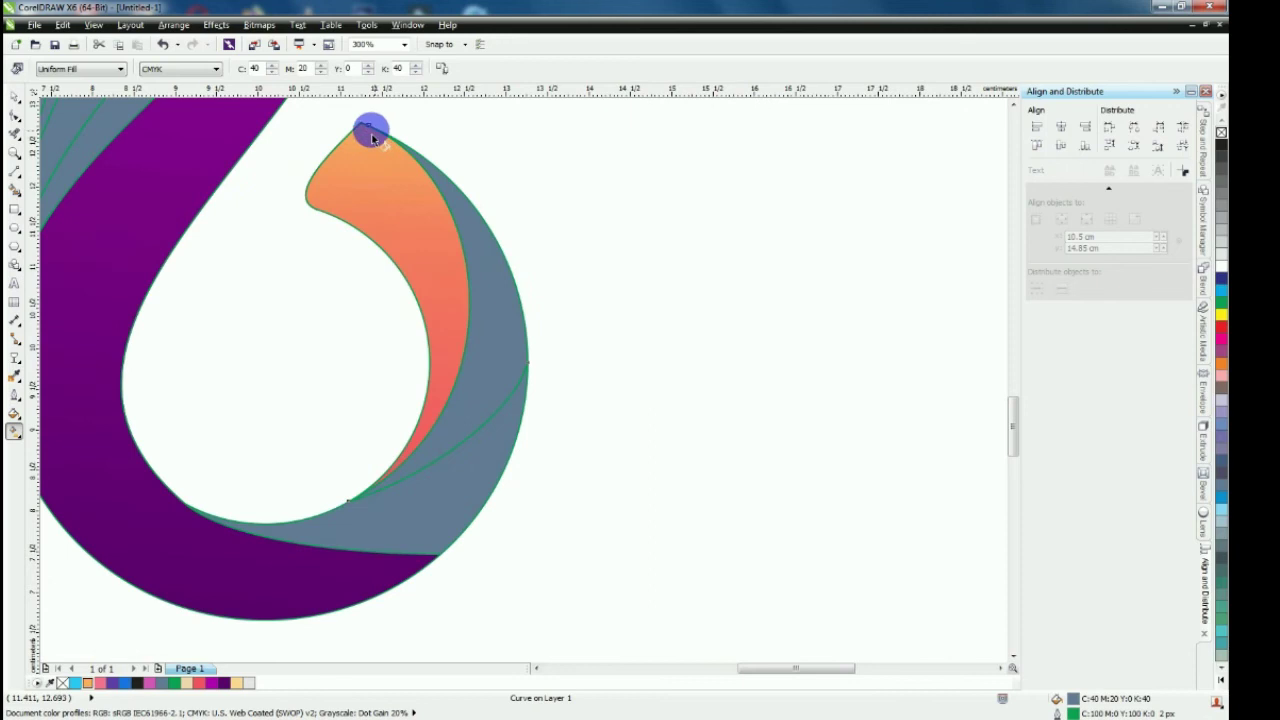
{"action": "left_click_drag", "start_coordinate": [369, 127], "coordinate": [346, 506]}
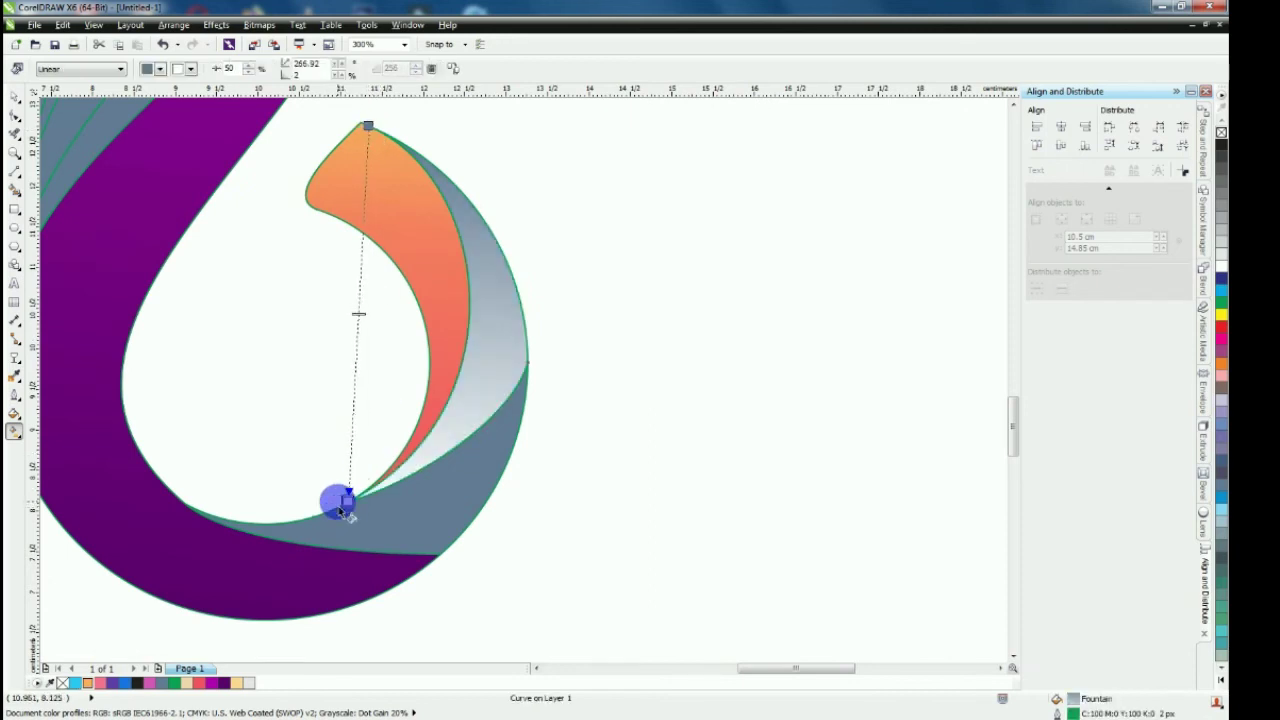
{"action": "left_click", "coordinate": [199, 683]}
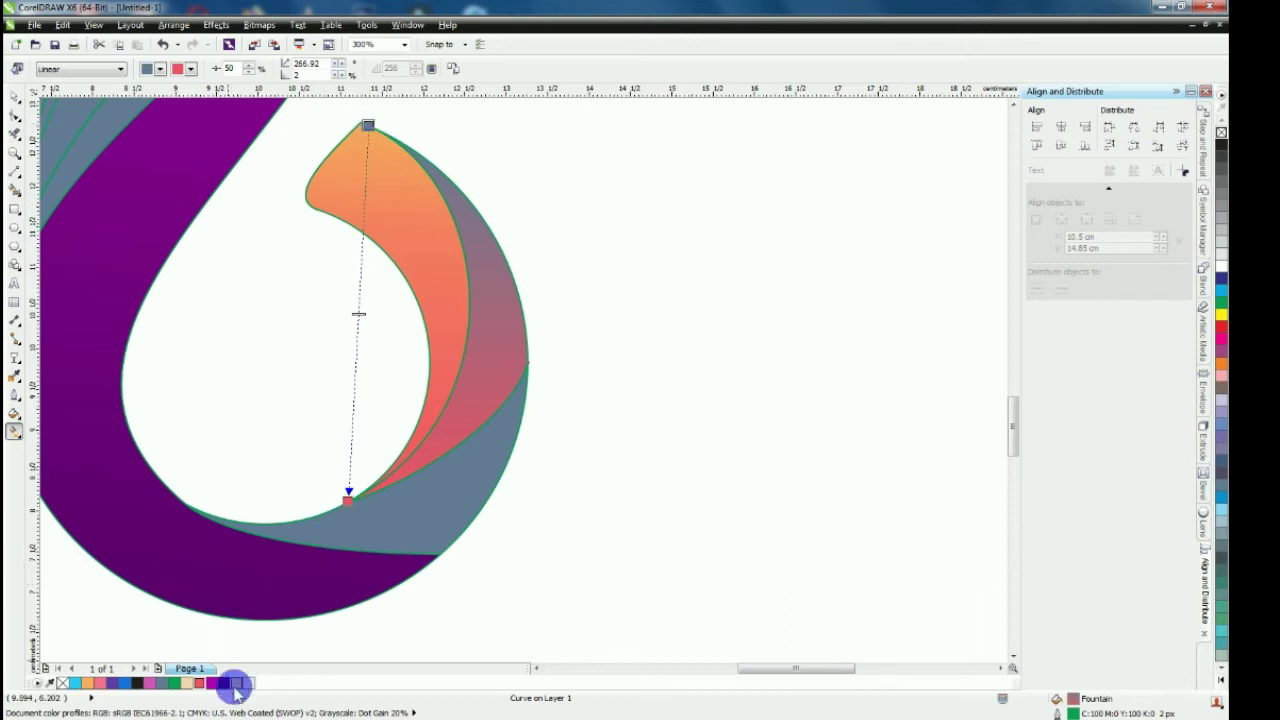
{"action": "left_click", "coordinate": [88, 684]}
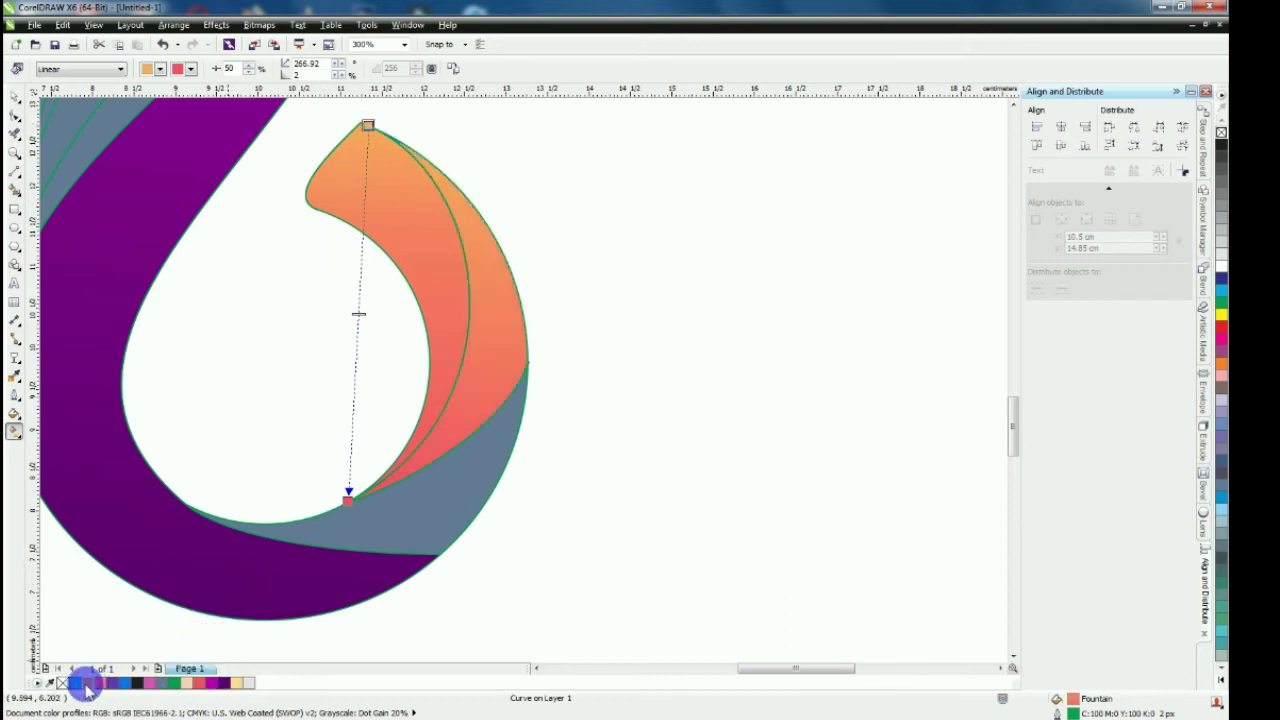
{"action": "scroll", "coordinate": [324, 479], "scroll_direction": "down", "scroll_amount": 1}
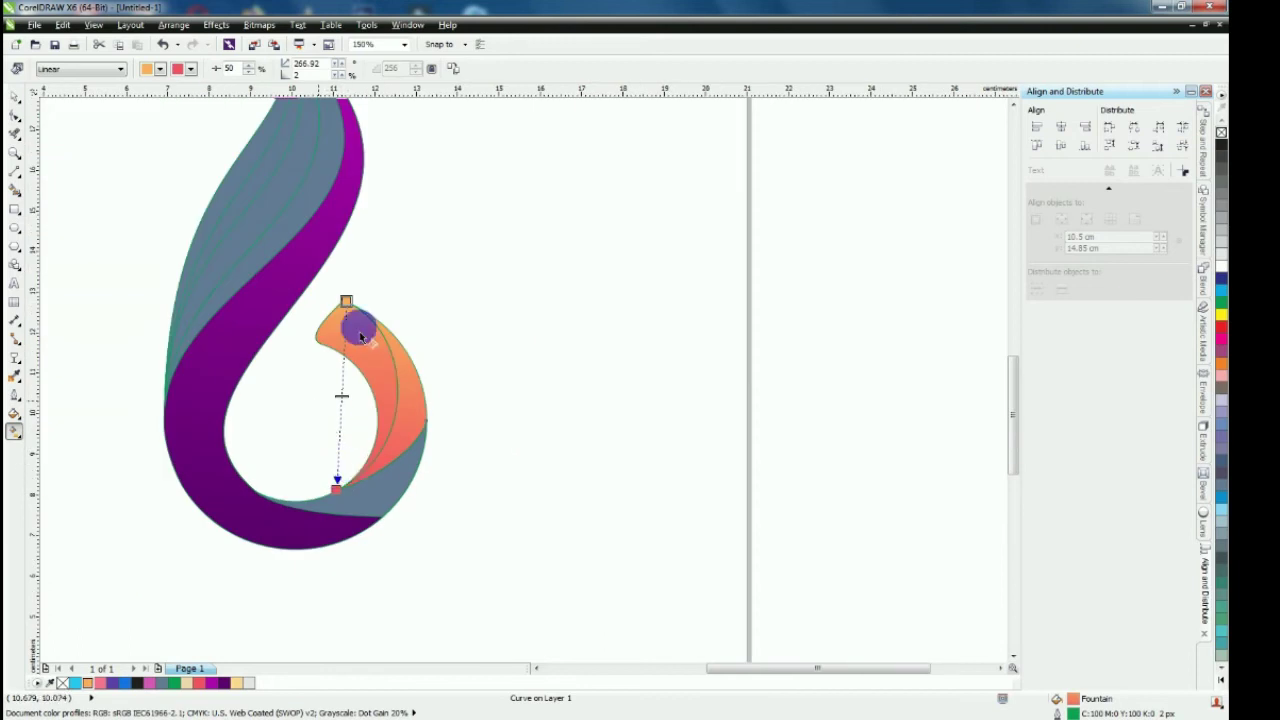
{"action": "left_click_drag", "start_coordinate": [341, 399], "coordinate": [344, 343]}
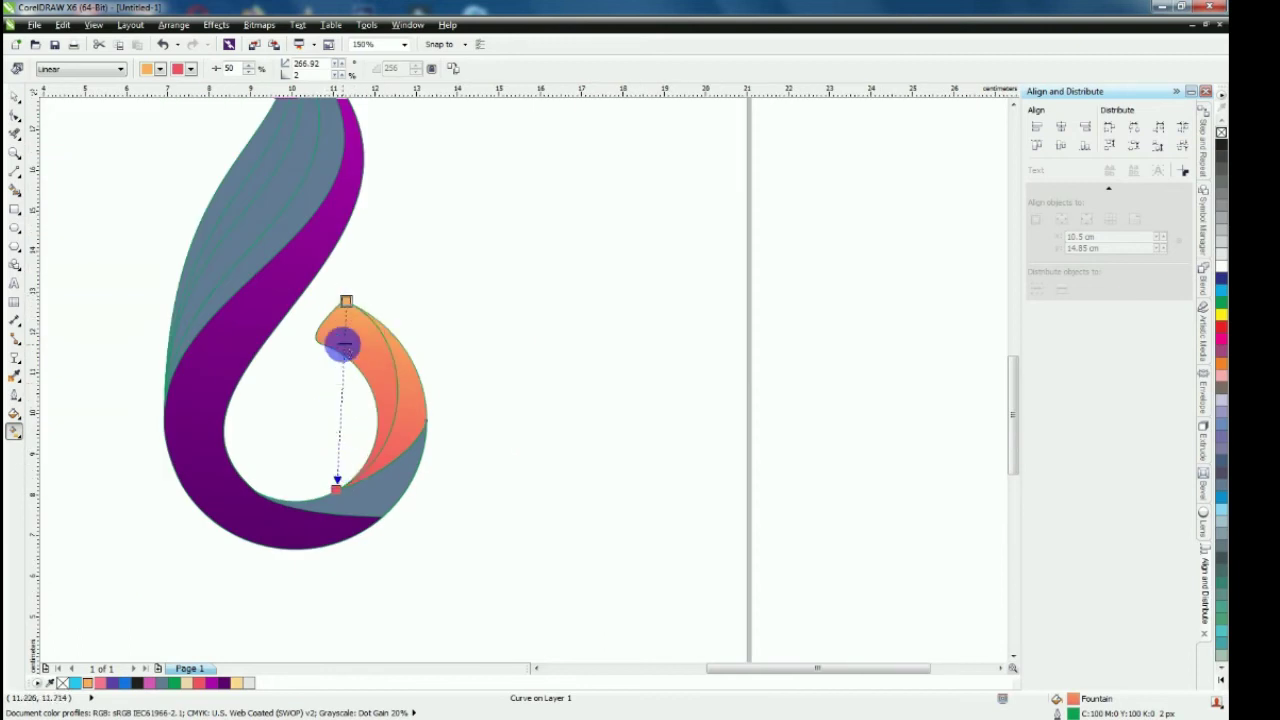
{"action": "scroll", "coordinate": [362, 388], "scroll_direction": "up", "scroll_amount": 1}
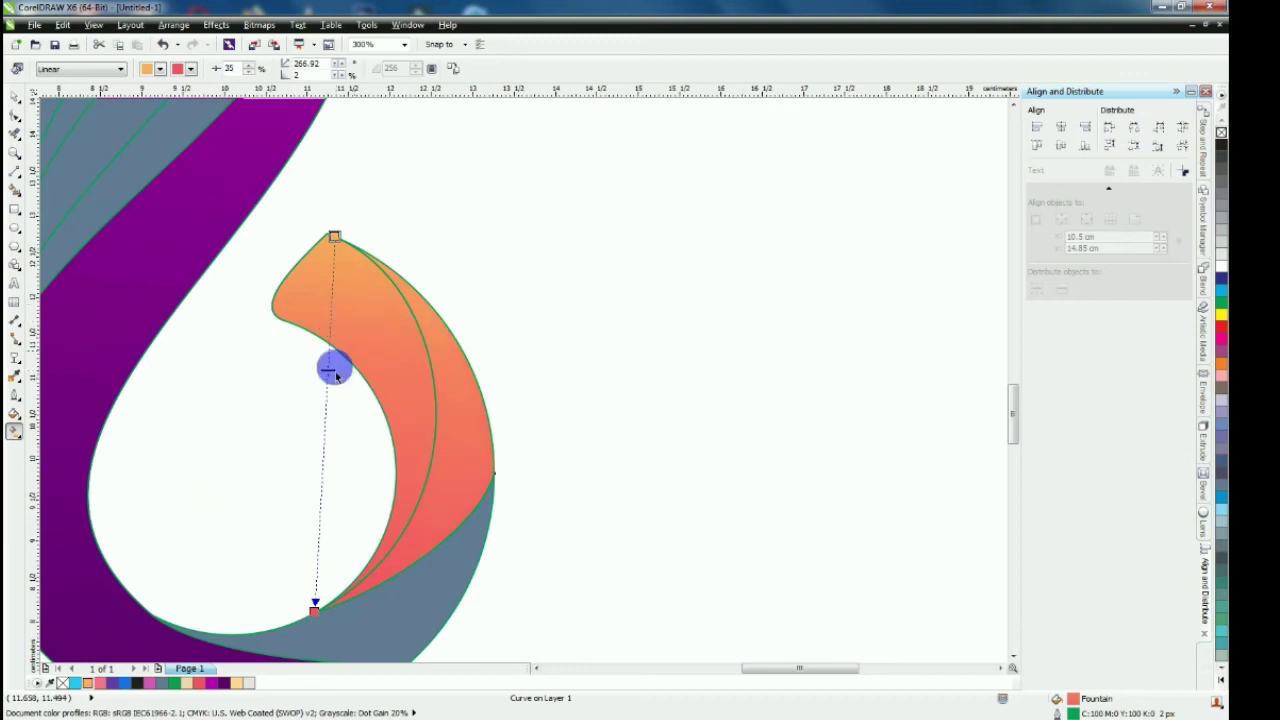
{"action": "left_click_drag", "start_coordinate": [328, 371], "coordinate": [327, 385]}
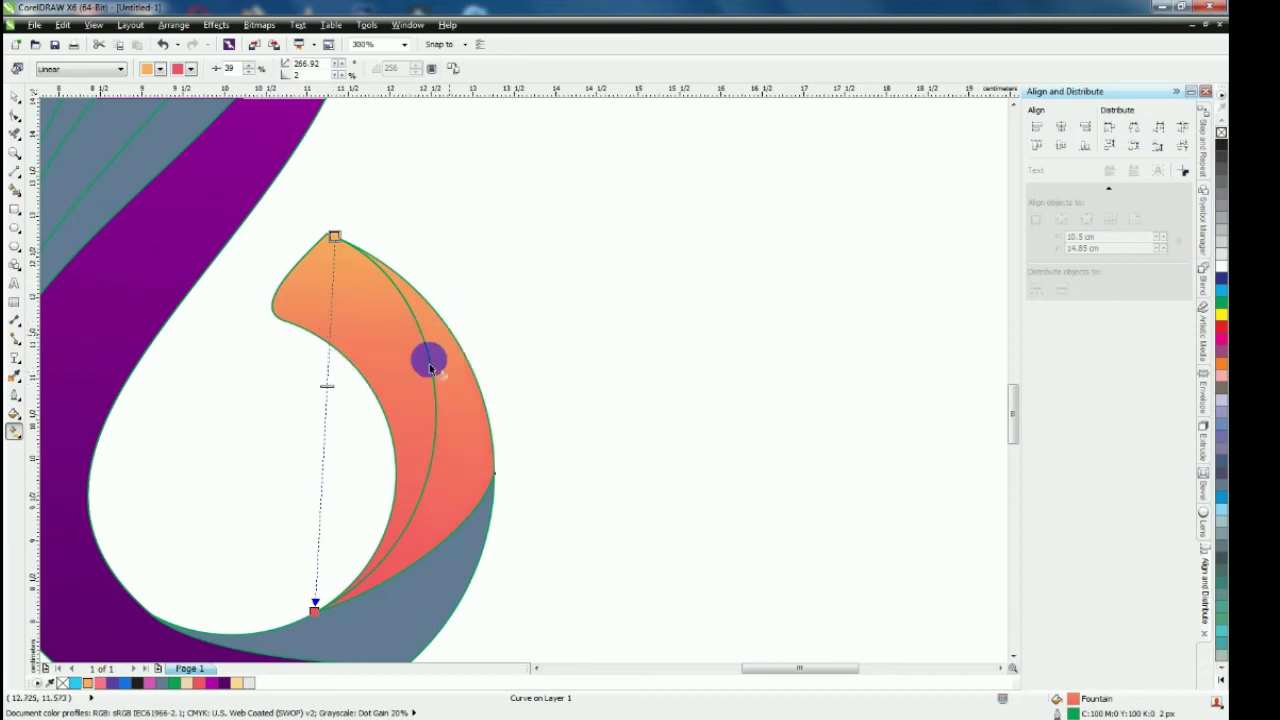
Extend the inner ring segment's gradient start above its tip and readjust the gradient's midpoint
{"action": "left_click", "coordinate": [302, 277]}
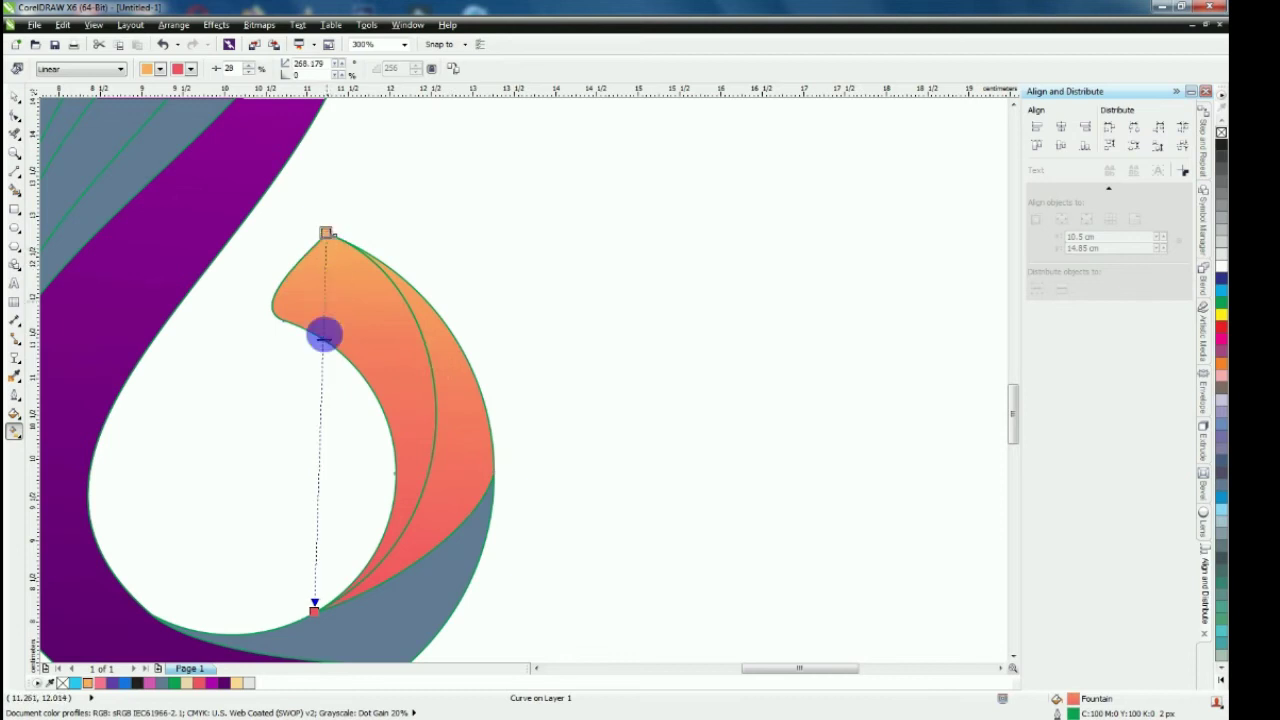
{"action": "mouse_move", "coordinate": [324, 339]}
{"action": "left_mouse_down"}
{"action": "mouse_move", "coordinate": [346, 377]}
{"action": "mouse_move", "coordinate": [333, 317]}
{"action": "mouse_move", "coordinate": [326, 327]}
{"action": "left_mouse_up"}
{"action": "left_click_drag", "start_coordinate": [325, 233], "coordinate": [322, 193]}
{"action": "left_click_drag", "start_coordinate": [323, 295], "coordinate": [328, 345]}
{"action": "left_click", "coordinate": [513, 238]}
{"action": "scroll", "coordinate": [520, 245], "scroll_direction": "down", "scroll_amount": 2}
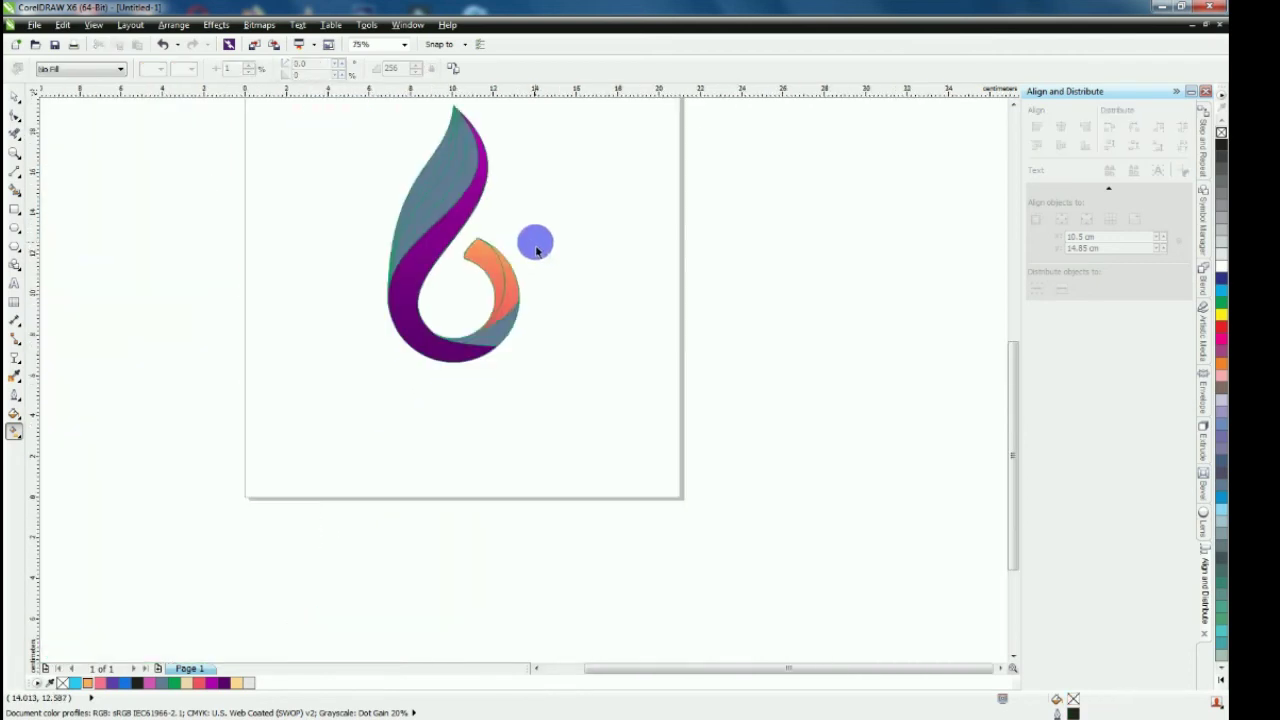
Set the outer right ring segment's gradient midpoint to 51%
{"action": "scroll", "coordinate": [540, 262], "scroll_direction": "up", "scroll_amount": 2}
{"action": "left_click", "coordinate": [388, 203]}
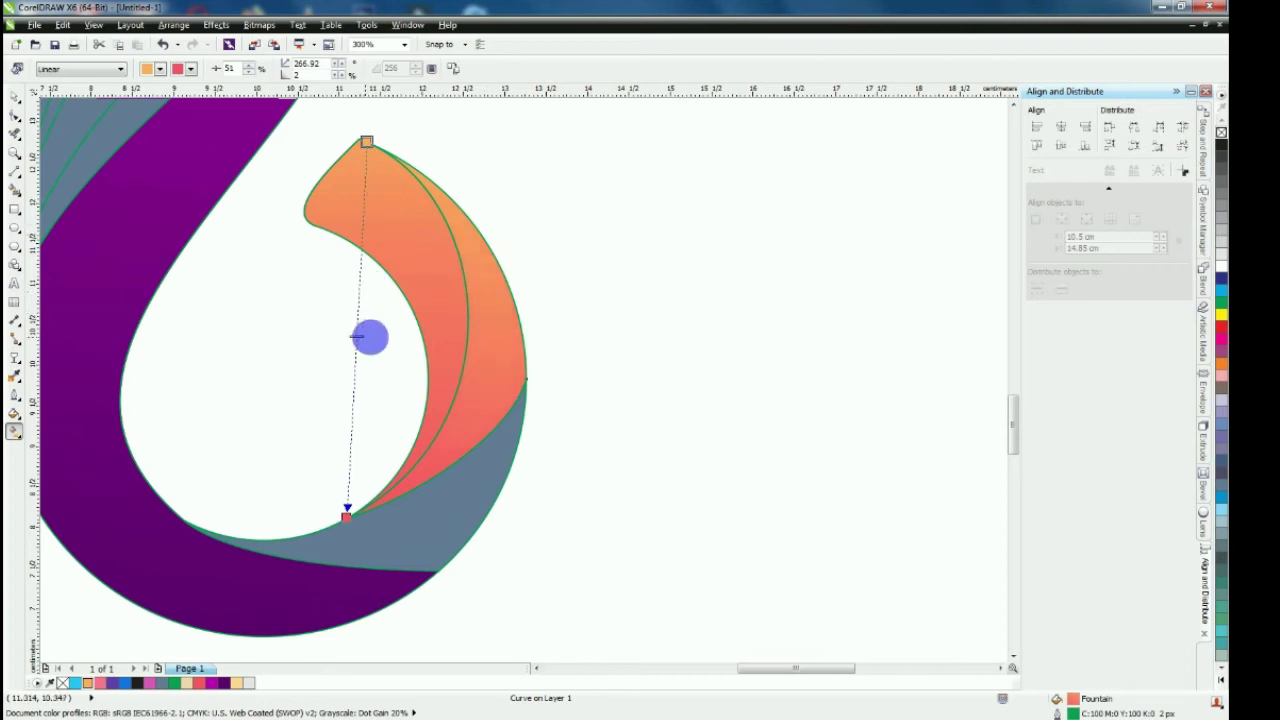
{"action": "left_click", "coordinate": [520, 249]}
Apply a diagonal linear fountain fill to the ring's lower-right segment, from orange at its upper point to coral red beyond its lower edge
{"action": "scroll", "coordinate": [520, 249], "scroll_direction": "down", "scroll_amount": 1}
{"action": "left_click", "coordinate": [452, 400]}
{"action": "left_click_drag", "start_coordinate": [516, 317], "coordinate": [437, 452]}
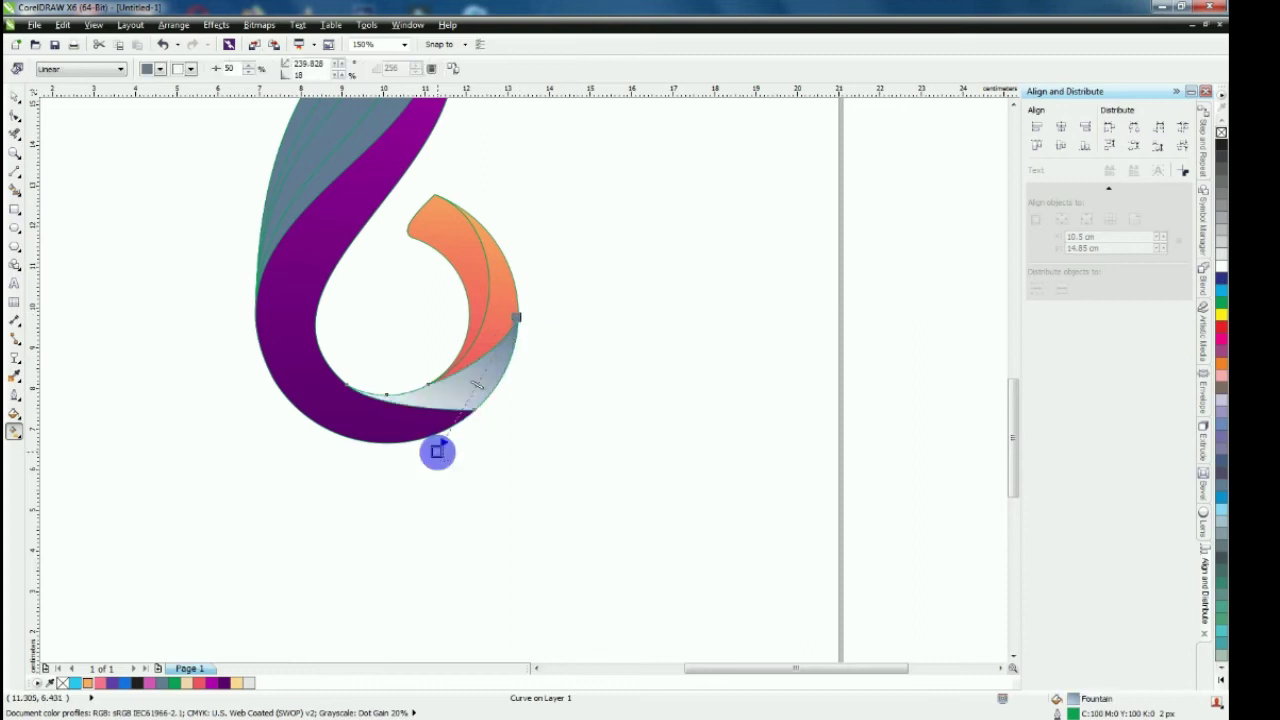
{"action": "left_click", "coordinate": [200, 685]}
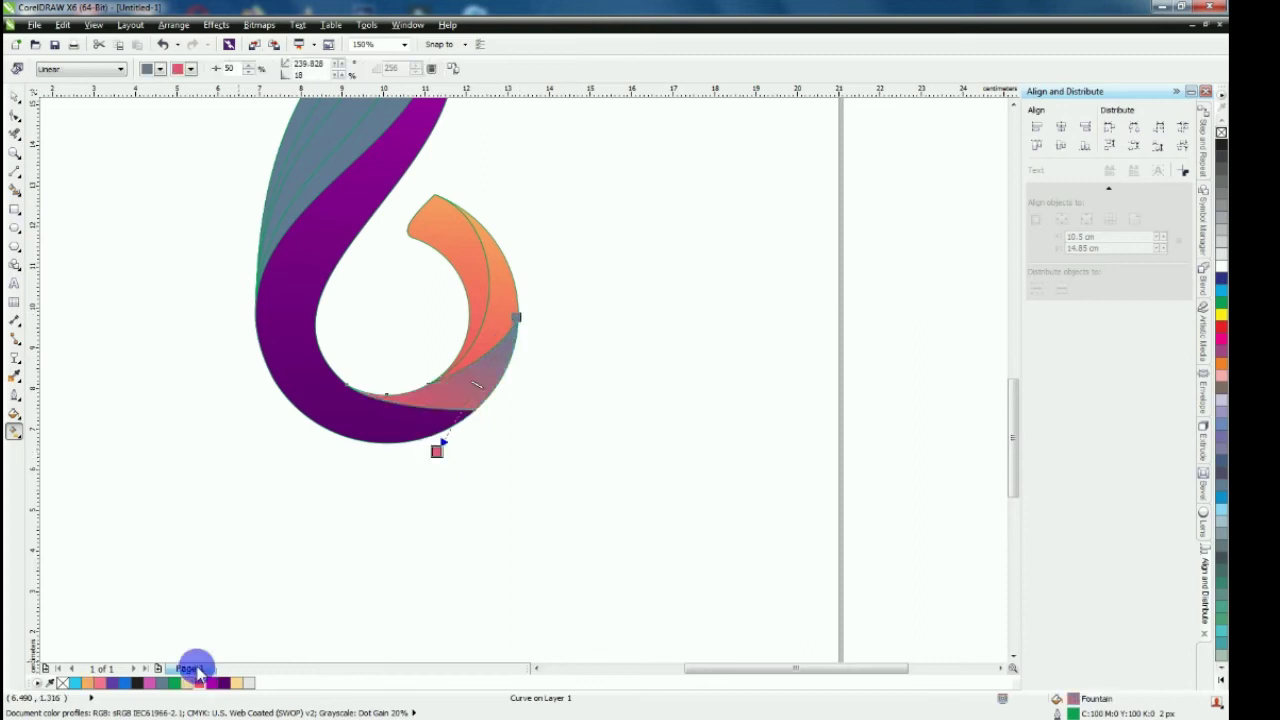
{"action": "left_click", "coordinate": [518, 318]}
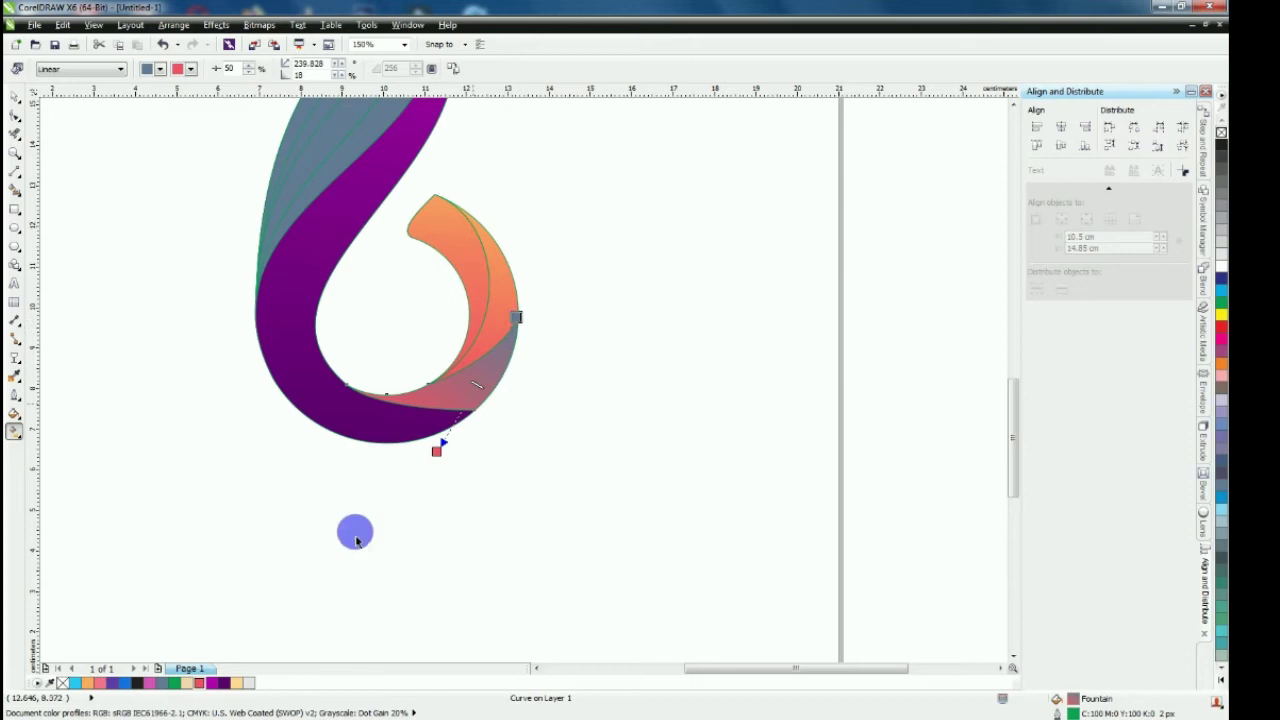
{"action": "left_click", "coordinate": [88, 683]}
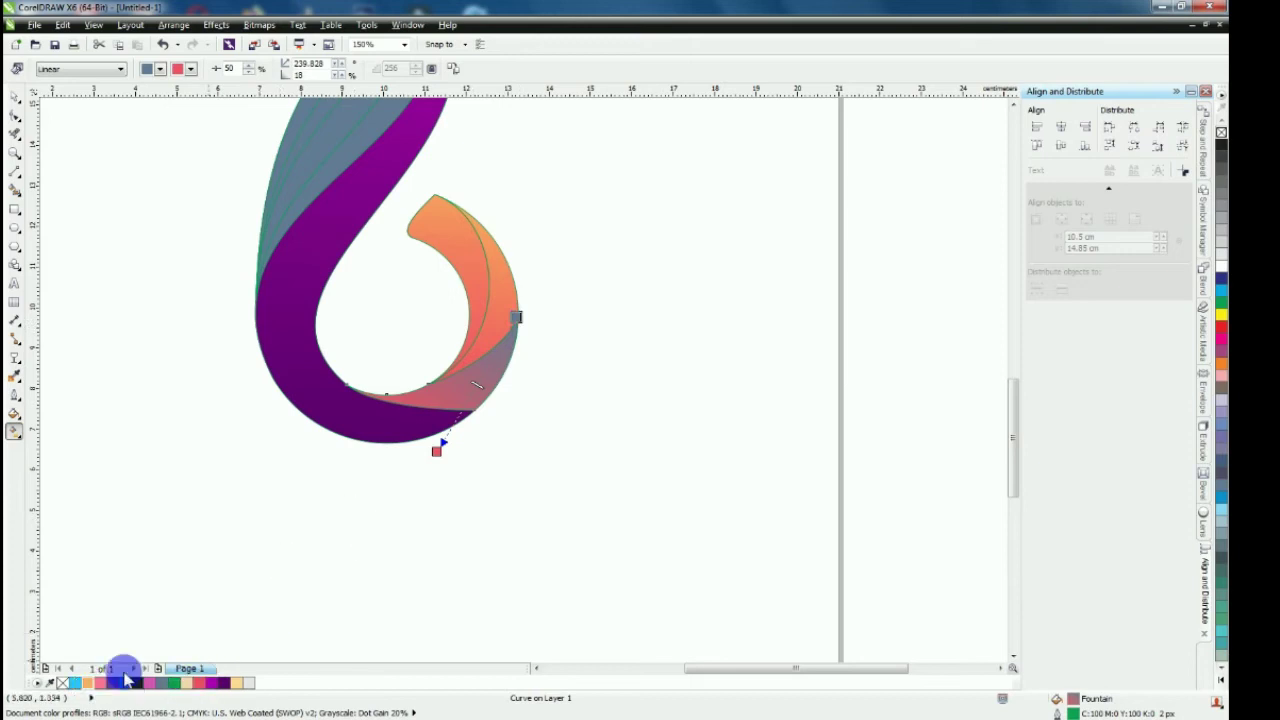
{"action": "scroll", "coordinate": [466, 377], "scroll_direction": "up", "scroll_amount": 2}
{"action": "scroll", "coordinate": [466, 377], "scroll_direction": "down", "scroll_amount": 2}
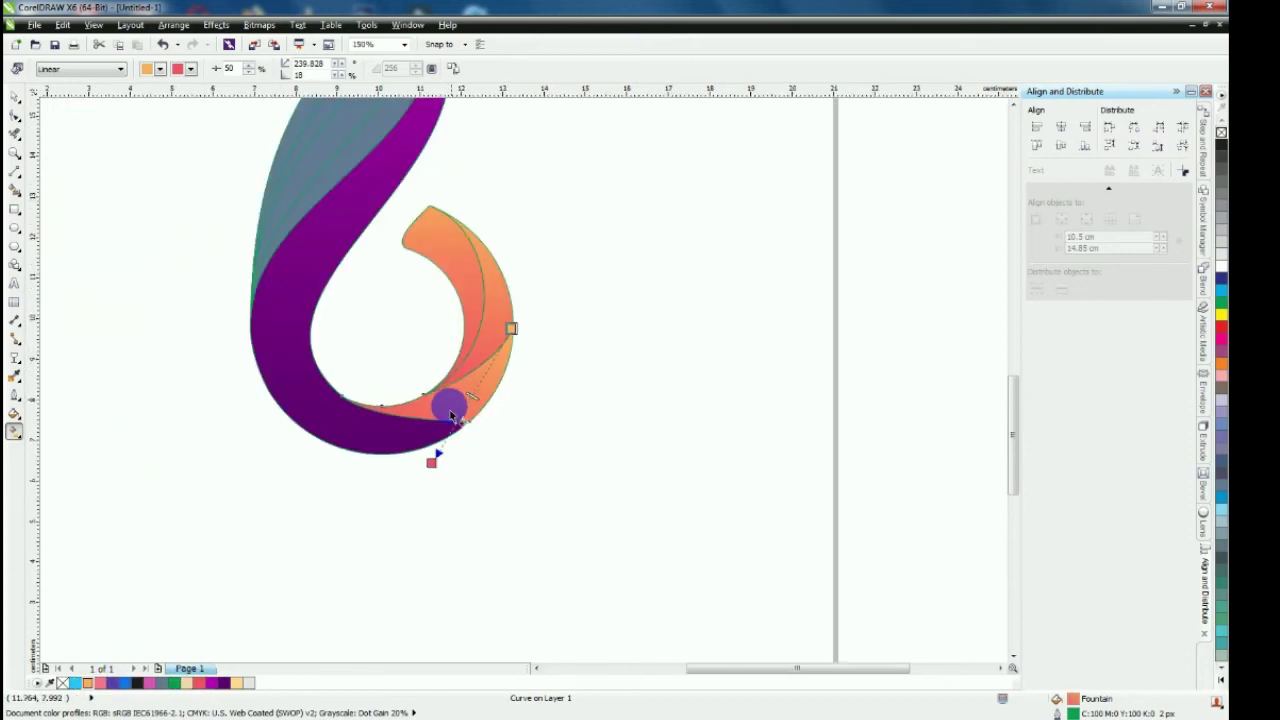
Shorten the gradient on the ring's lower-right segment so its coral red end sits at the segment's lower outer corner
{"action": "left_click_drag", "start_coordinate": [430, 457], "coordinate": [475, 423]}
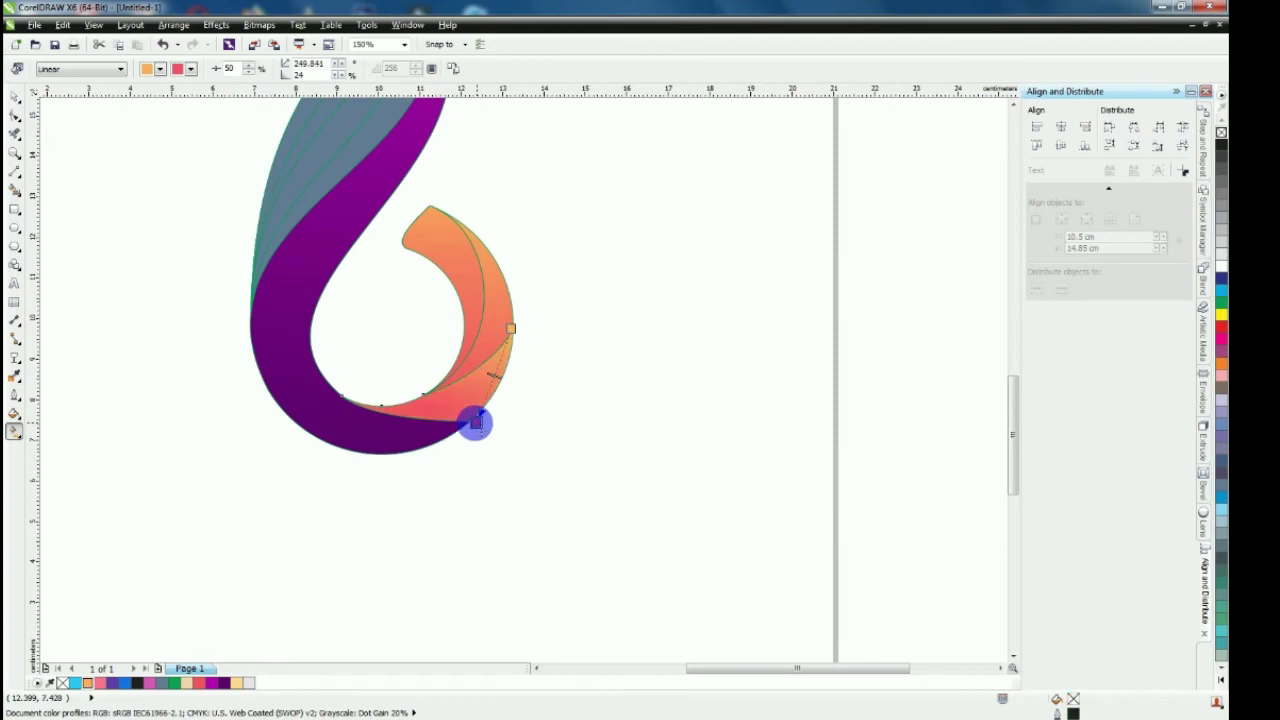
{"action": "left_click", "coordinate": [440, 483]}
{"action": "scroll", "coordinate": [443, 480], "scroll_direction": "down", "scroll_amount": 2}
{"action": "scroll", "coordinate": [453, 445], "scroll_direction": "up", "scroll_amount": 6}
{"action": "left_click", "coordinate": [546, 400]}
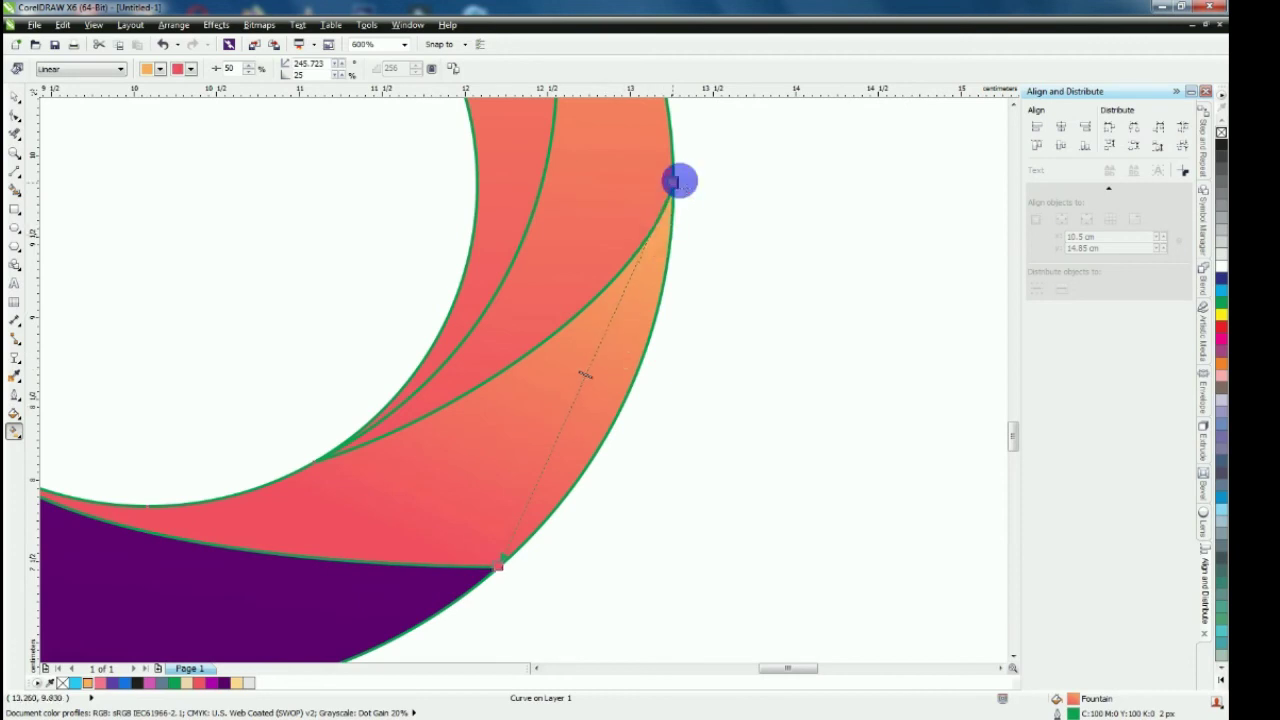
{"action": "key", "text": "Escape"}
{"action": "scroll", "coordinate": [551, 314], "scroll_direction": "down", "scroll_amount": 3}
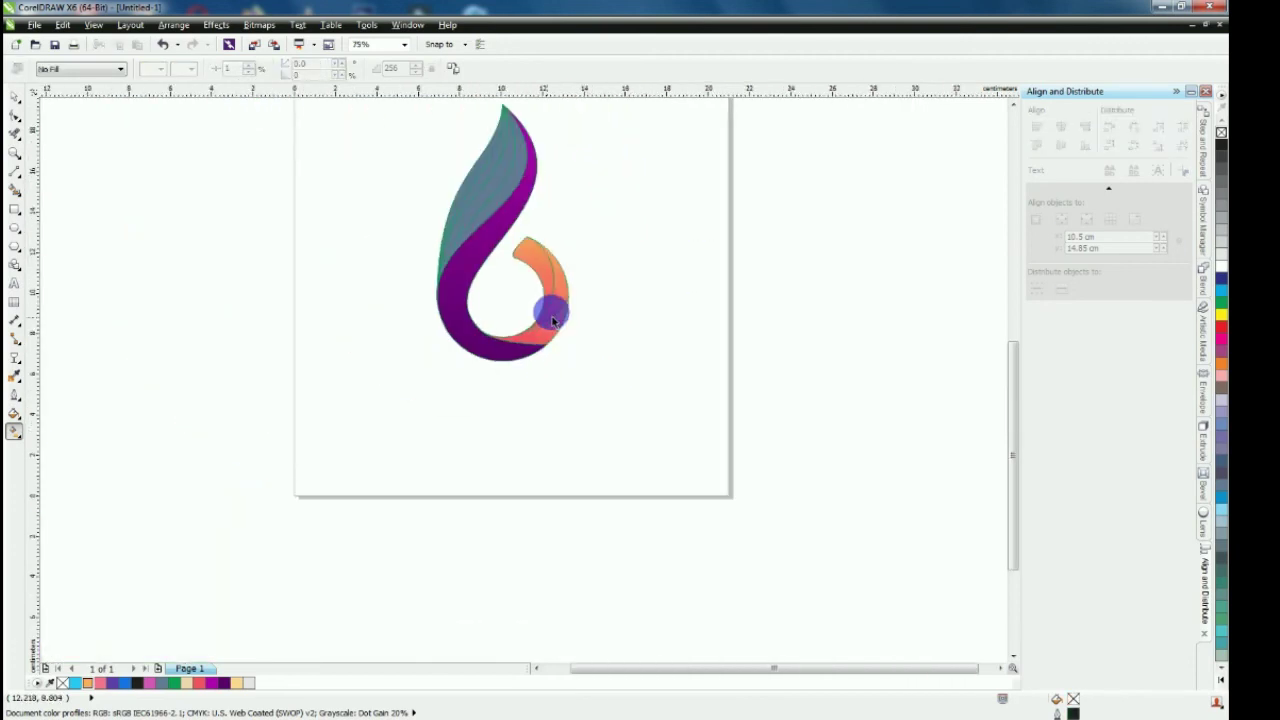
{"action": "scroll", "coordinate": [557, 251], "scroll_direction": "up", "scroll_amount": 2}
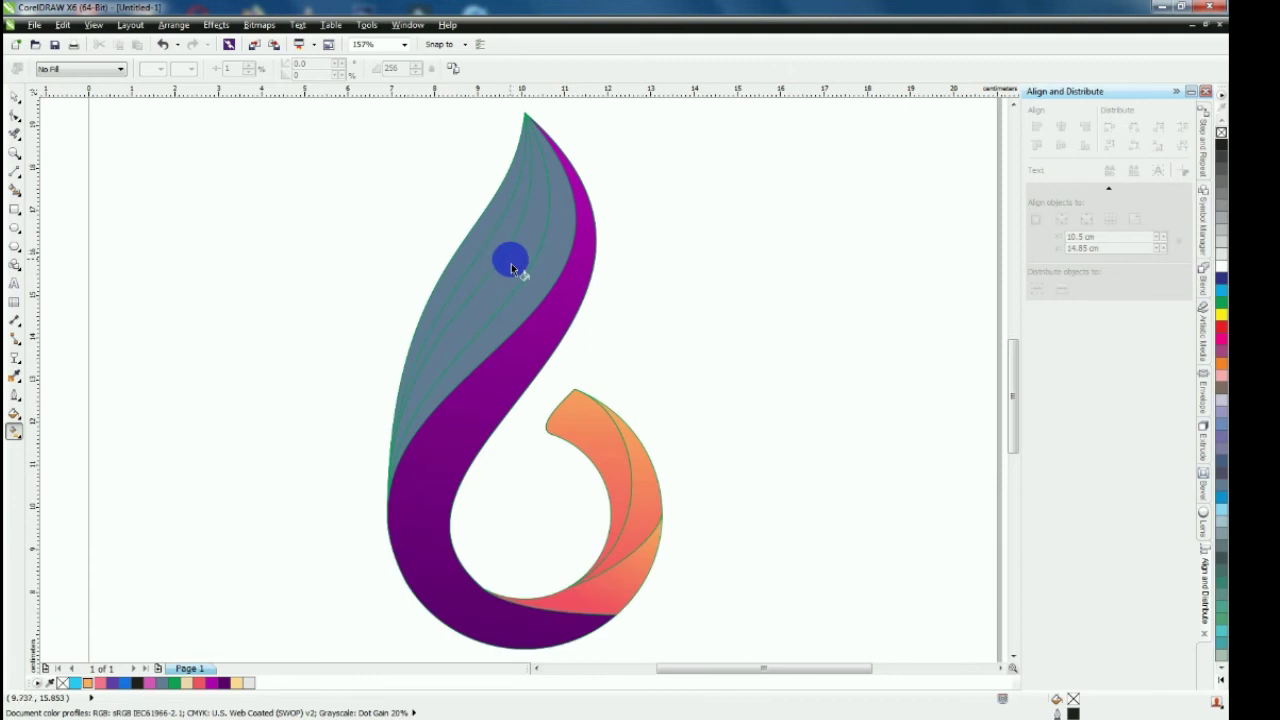
Apply a linear fountain fill to the slate strand beside the purple band, from bright purple at the flame's tip to pale yellow at its lower end
{"action": "left_click", "coordinate": [560, 246]}
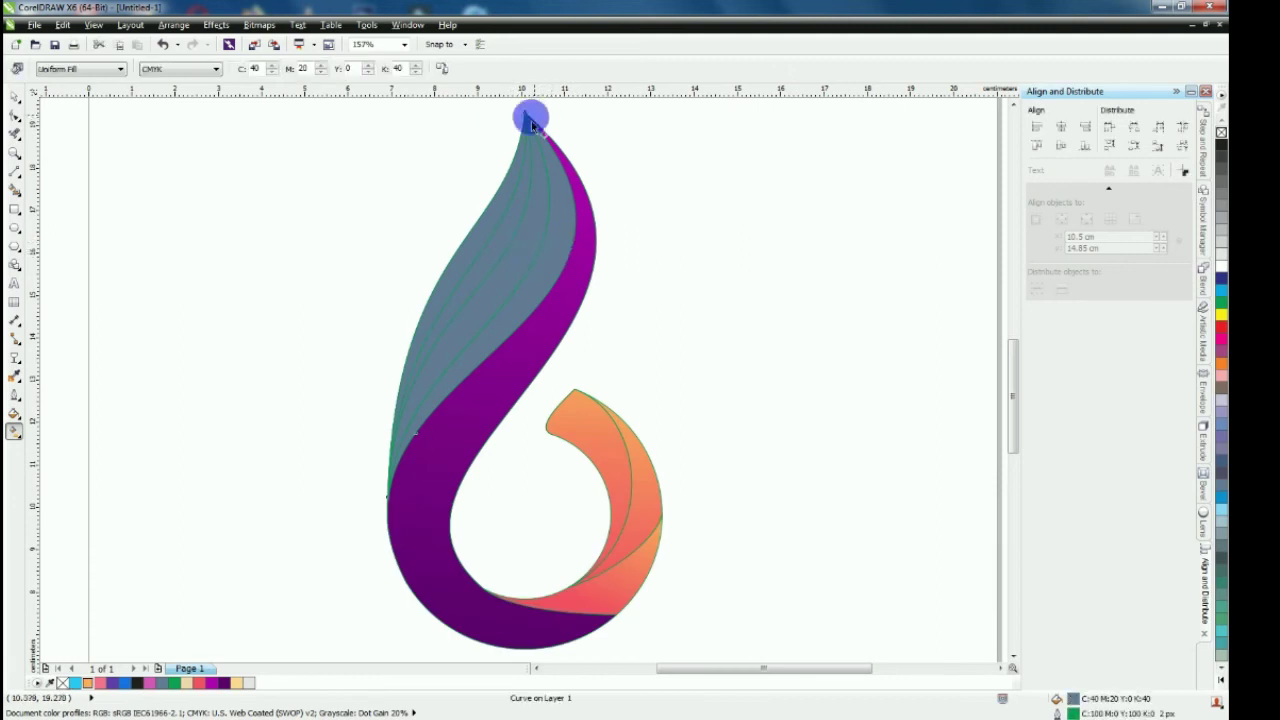
{"action": "left_click_drag", "start_coordinate": [484, 245], "coordinate": [387, 500]}
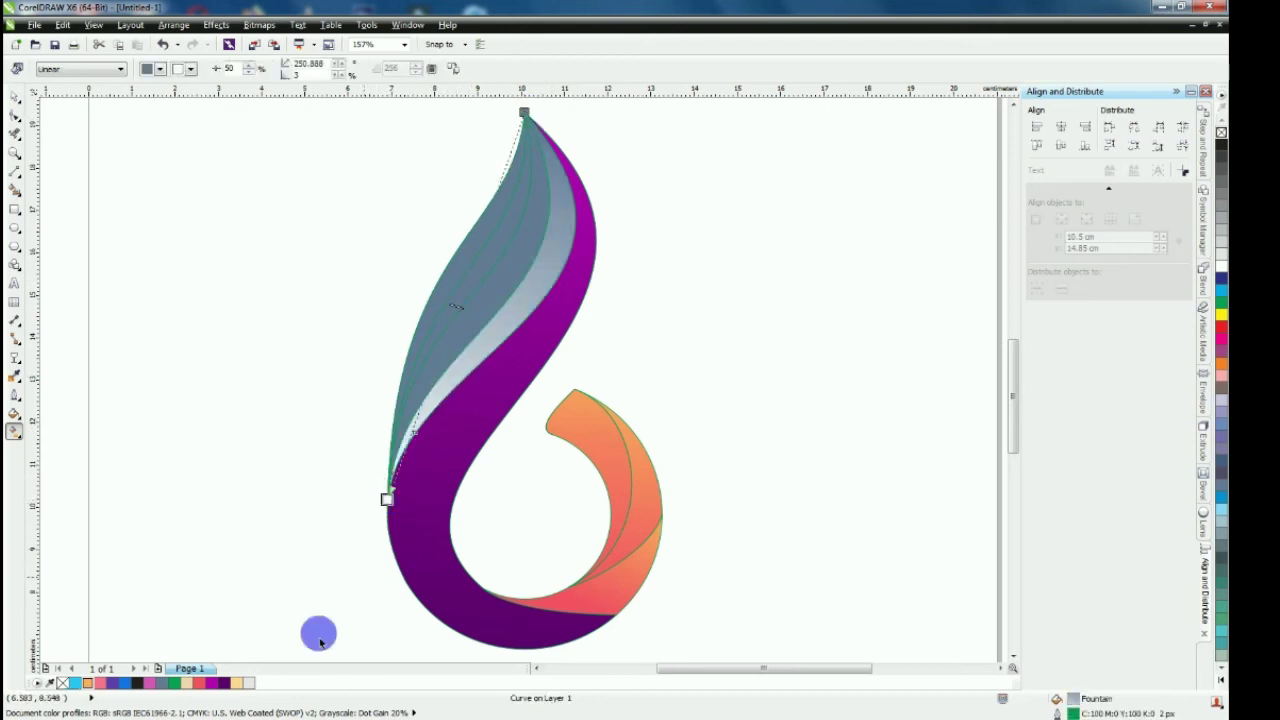
{"action": "left_click", "coordinate": [235, 684]}
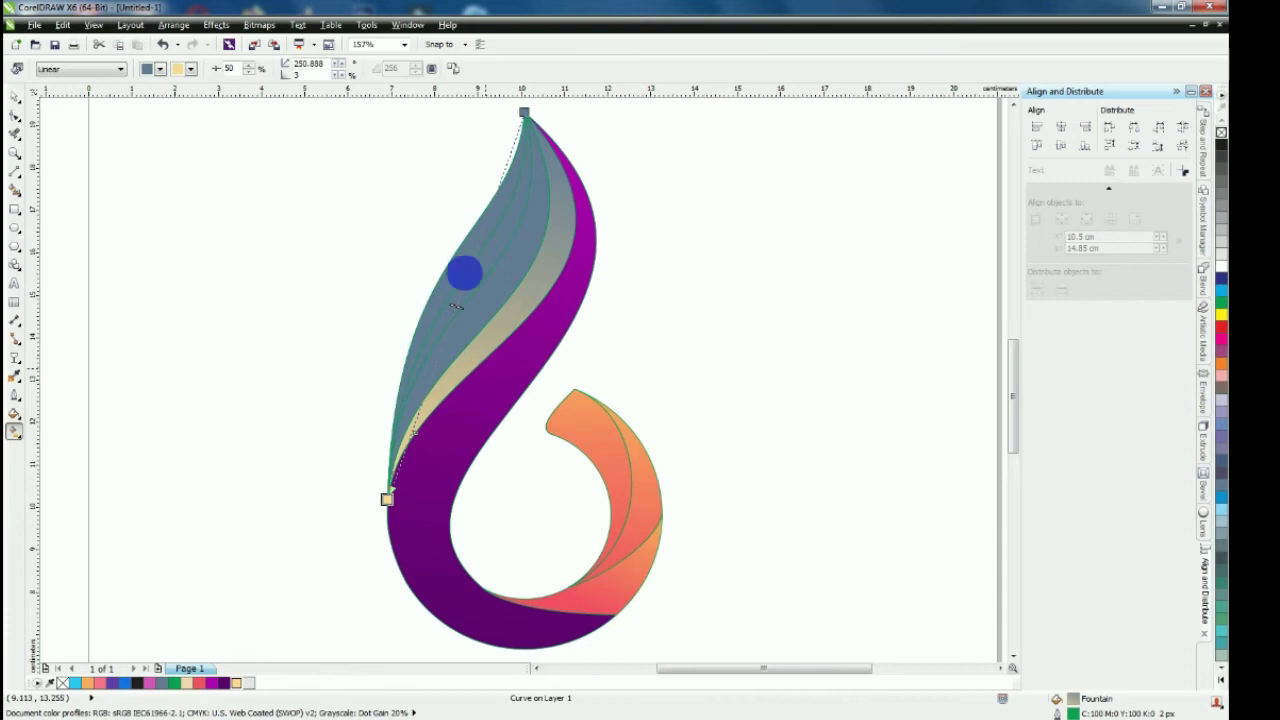
{"action": "left_click", "coordinate": [524, 113]}
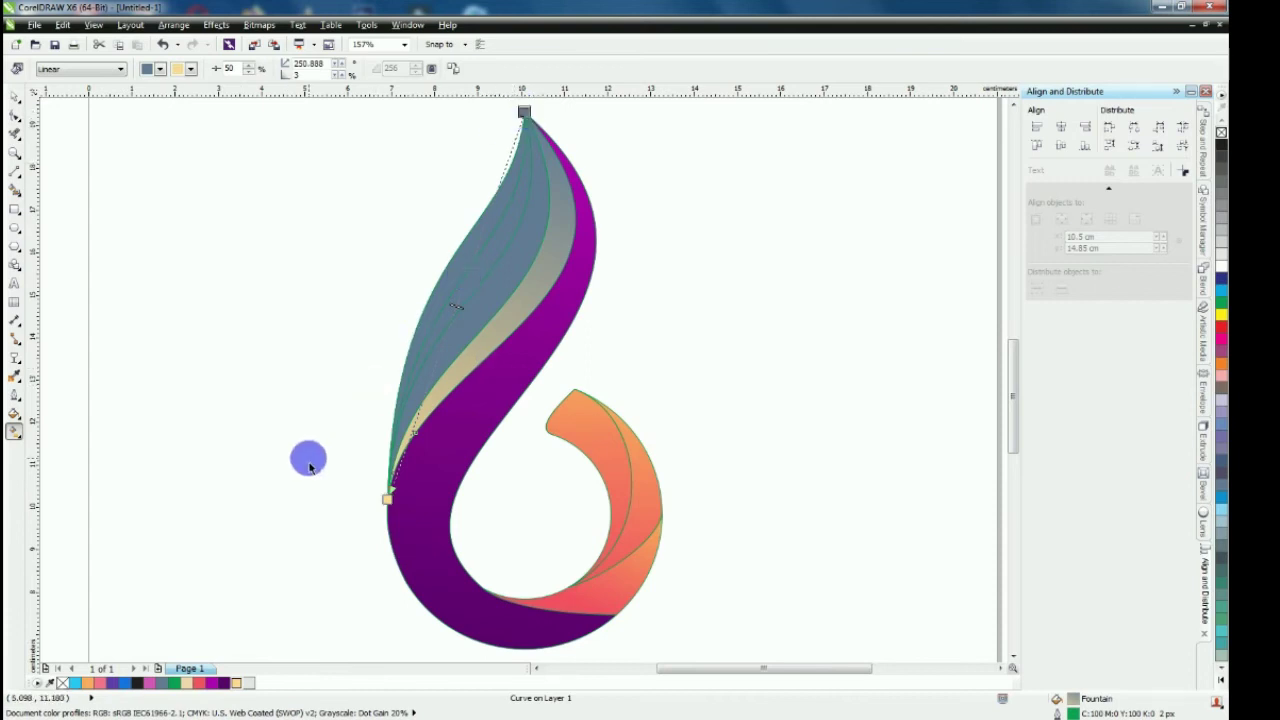
{"action": "left_click", "coordinate": [149, 683]}
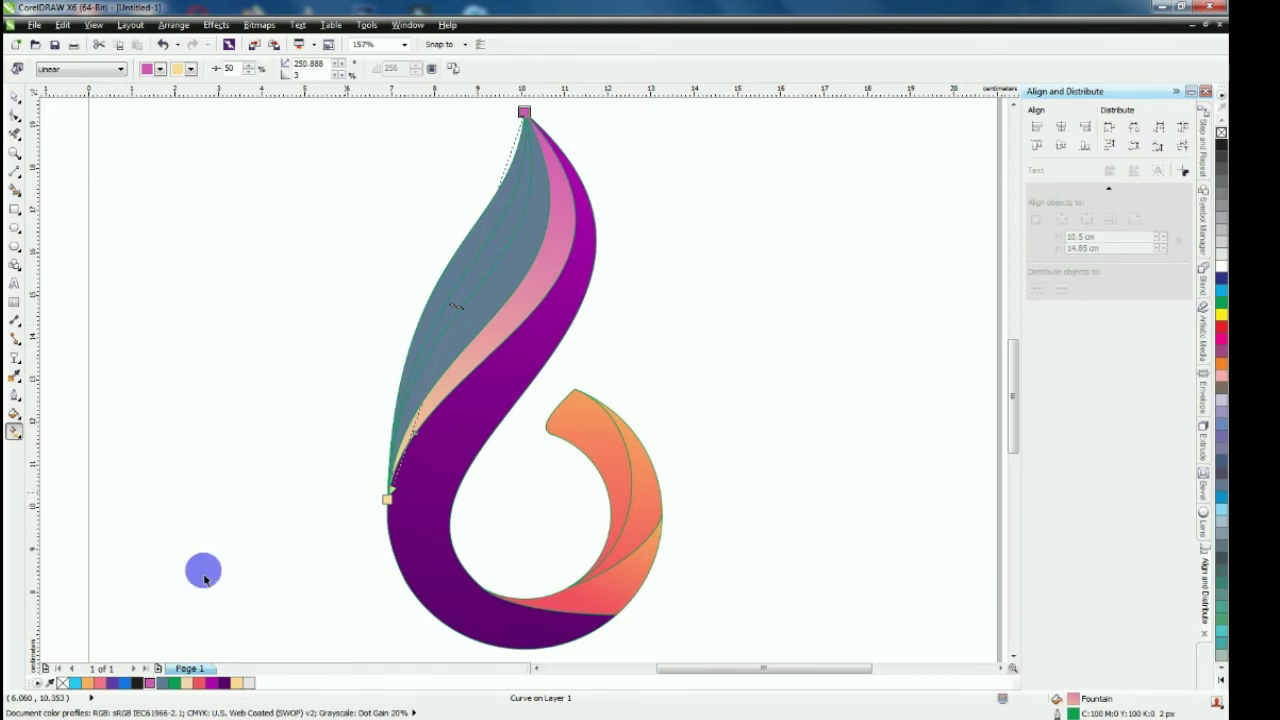
{"action": "left_click", "coordinate": [214, 684]}
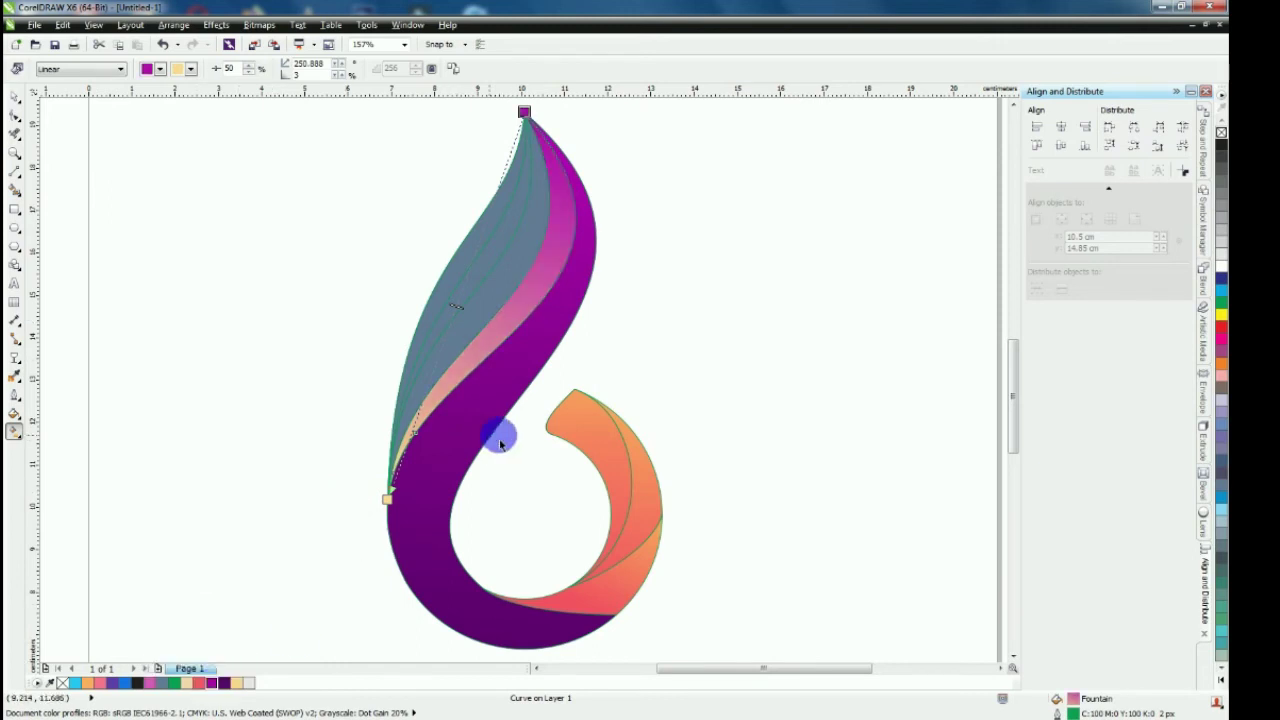
Set the strand's gradient midpoint to 31%, extend its end slightly lower, and try coral red before restoring pale yellow there
{"action": "left_click_drag", "start_coordinate": [456, 305], "coordinate": [497, 252]}
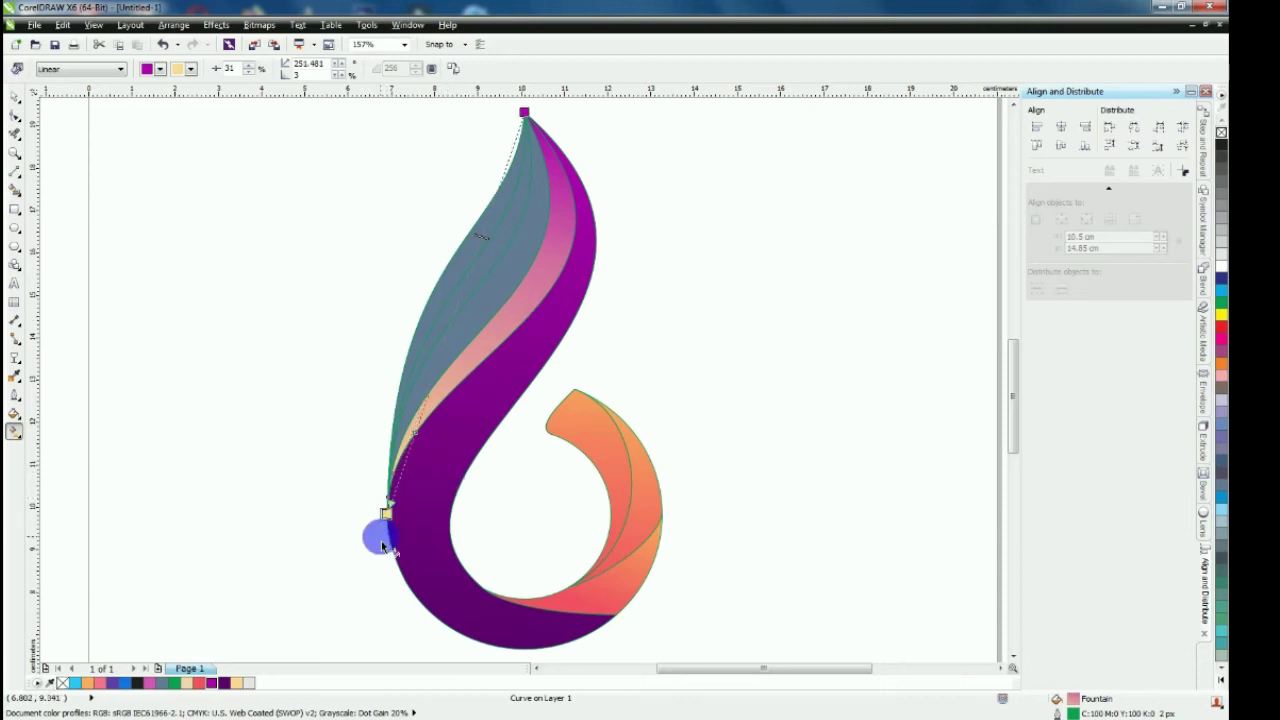
{"action": "left_click", "coordinate": [199, 684]}
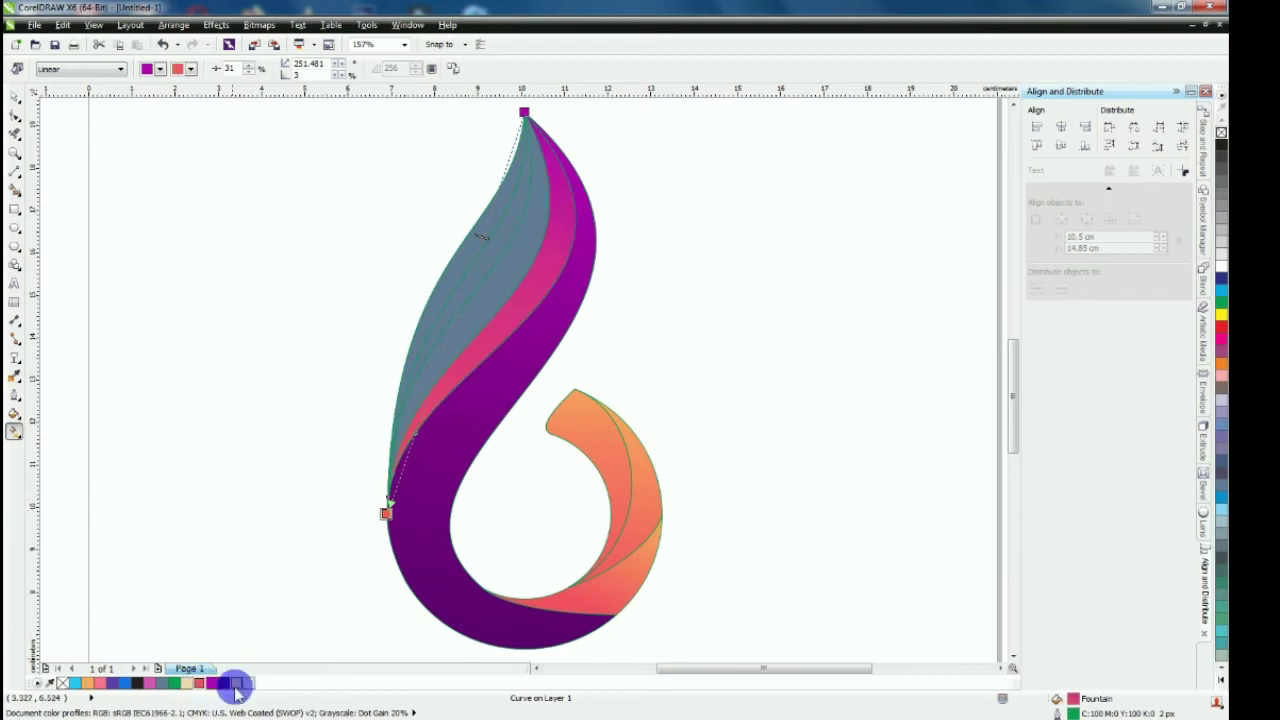
{"action": "left_click", "coordinate": [238, 685]}
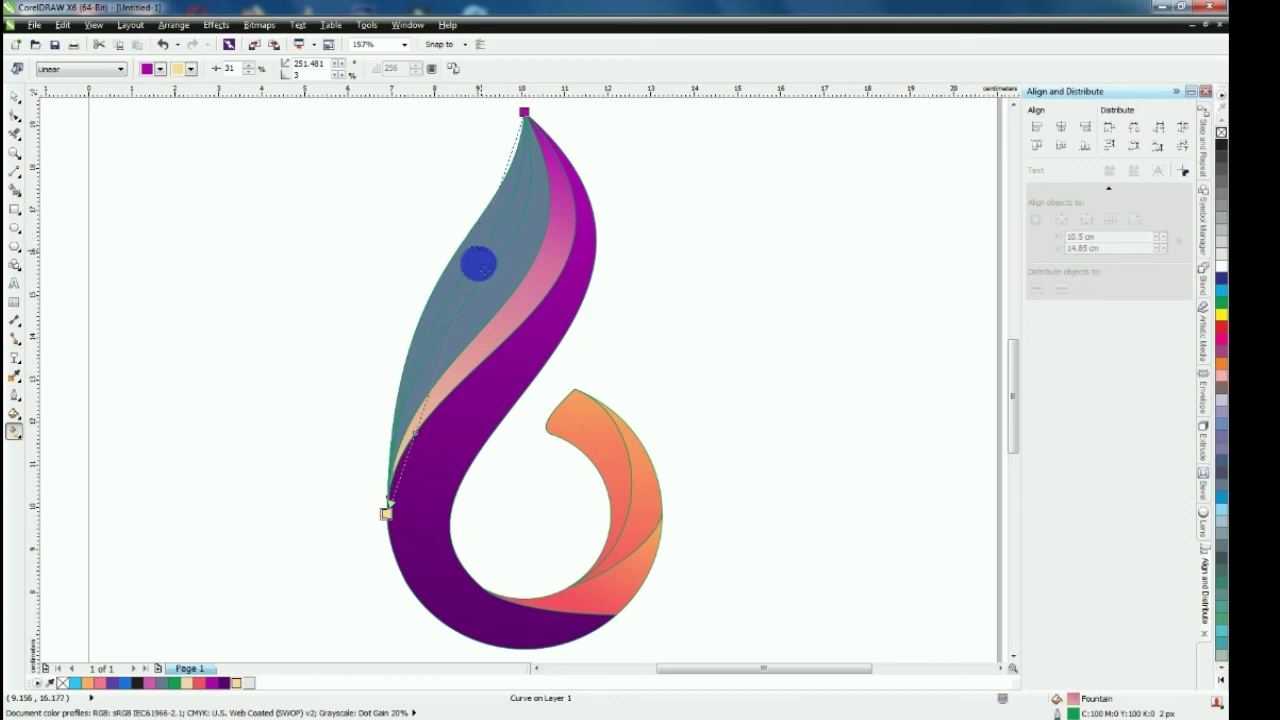
{"action": "left_click", "coordinate": [633, 243]}
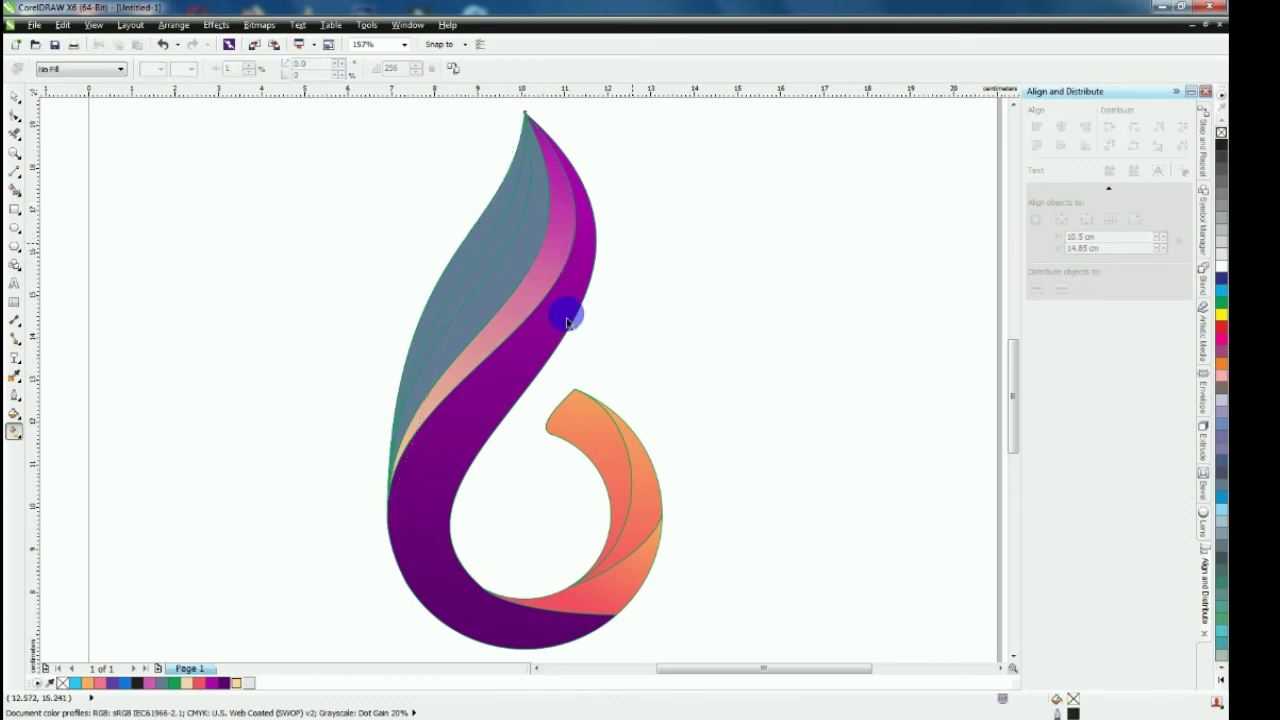
Apply a linear fountain fill to the second strand, from bright purple at the tip to pale yellow at its lower end, with the midpoint at 31%
{"action": "left_click", "coordinate": [491, 283]}
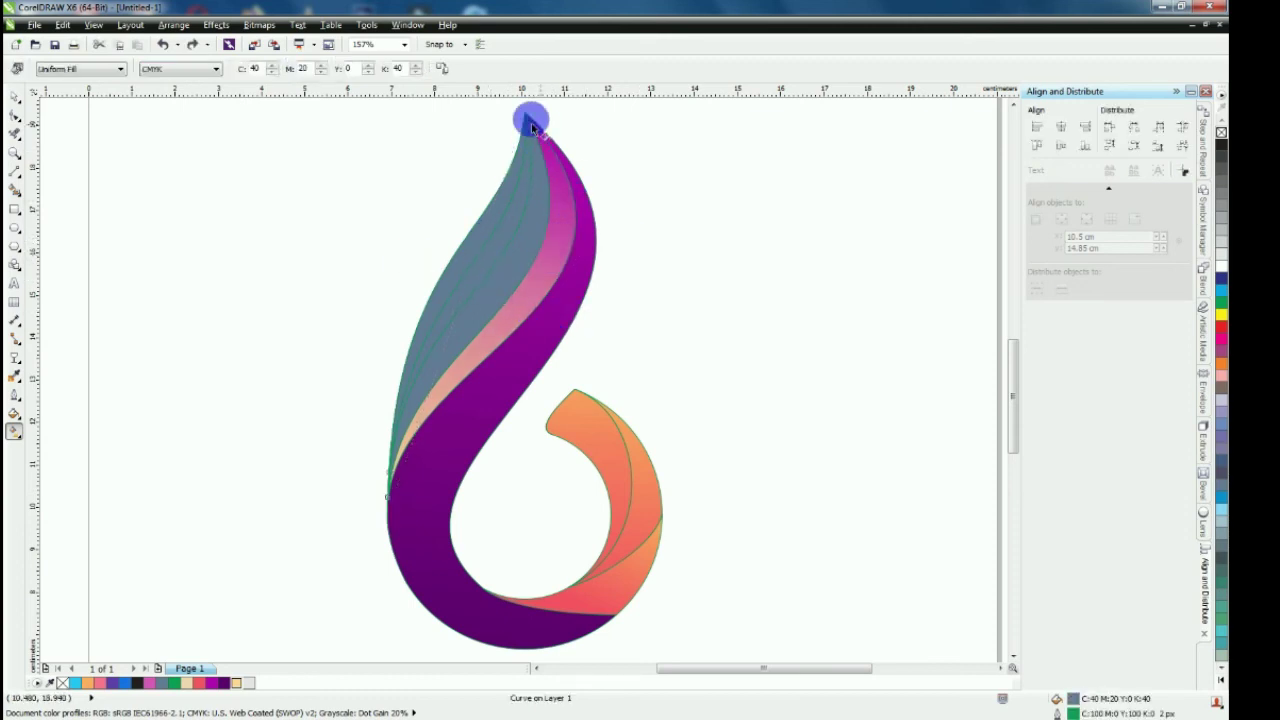
{"action": "mouse_move", "coordinate": [518, 258]}
{"action": "left_mouse_down"}
{"action": "mouse_move", "coordinate": [391, 437]}
{"action": "mouse_move", "coordinate": [393, 500]}
{"action": "mouse_move", "coordinate": [531, 234]}
{"action": "mouse_move", "coordinate": [524, 111]}
{"action": "left_mouse_up"}
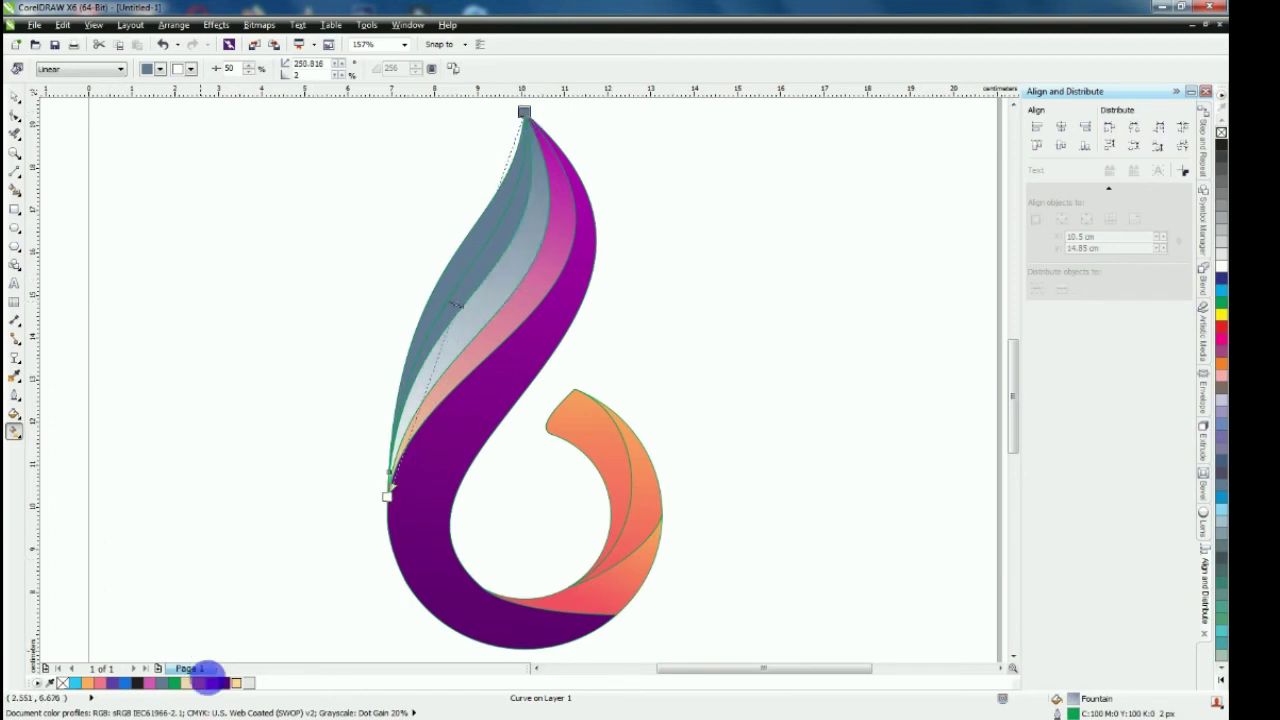
{"action": "left_click", "coordinate": [210, 685]}
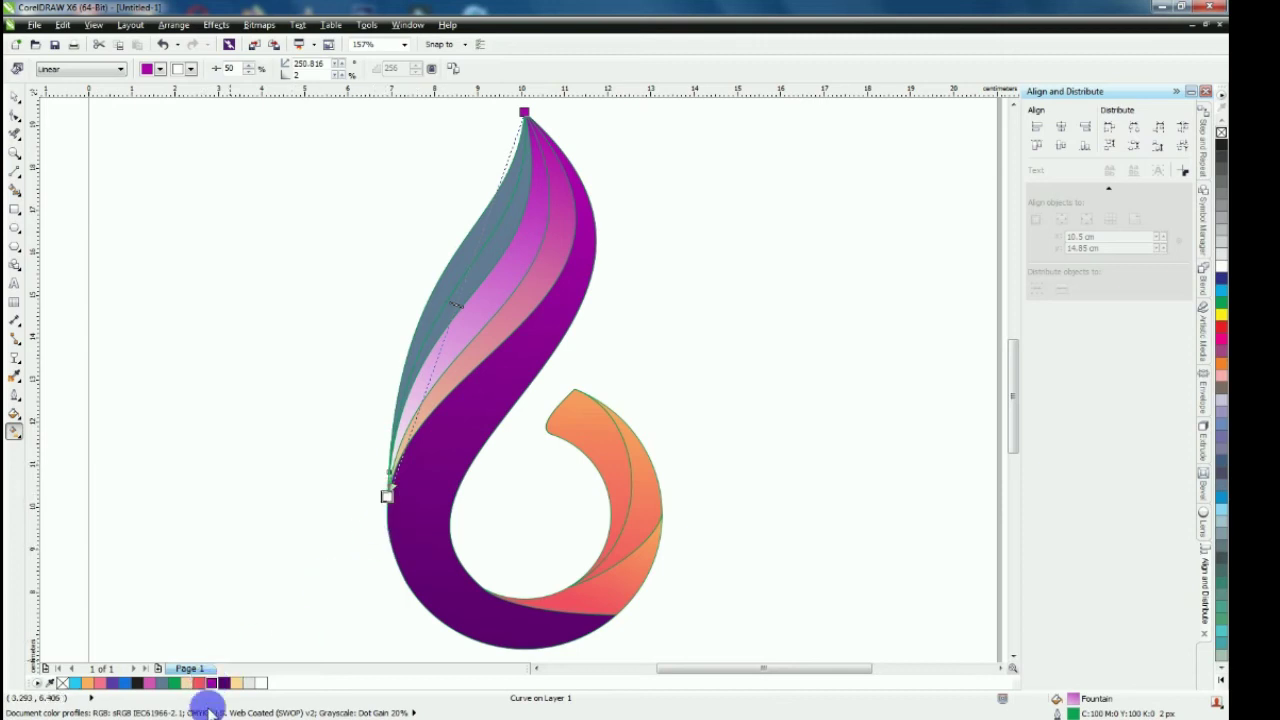
{"action": "left_click", "coordinate": [233, 685]}
{"action": "mouse_move", "coordinate": [233, 685]}
{"action": "left_mouse_down"}
{"action": "mouse_move", "coordinate": [437, 500]}
{"action": "mouse_move", "coordinate": [488, 318]}
{"action": "mouse_move", "coordinate": [466, 314]}
{"action": "mouse_move", "coordinate": [491, 243]}
{"action": "left_mouse_up"}
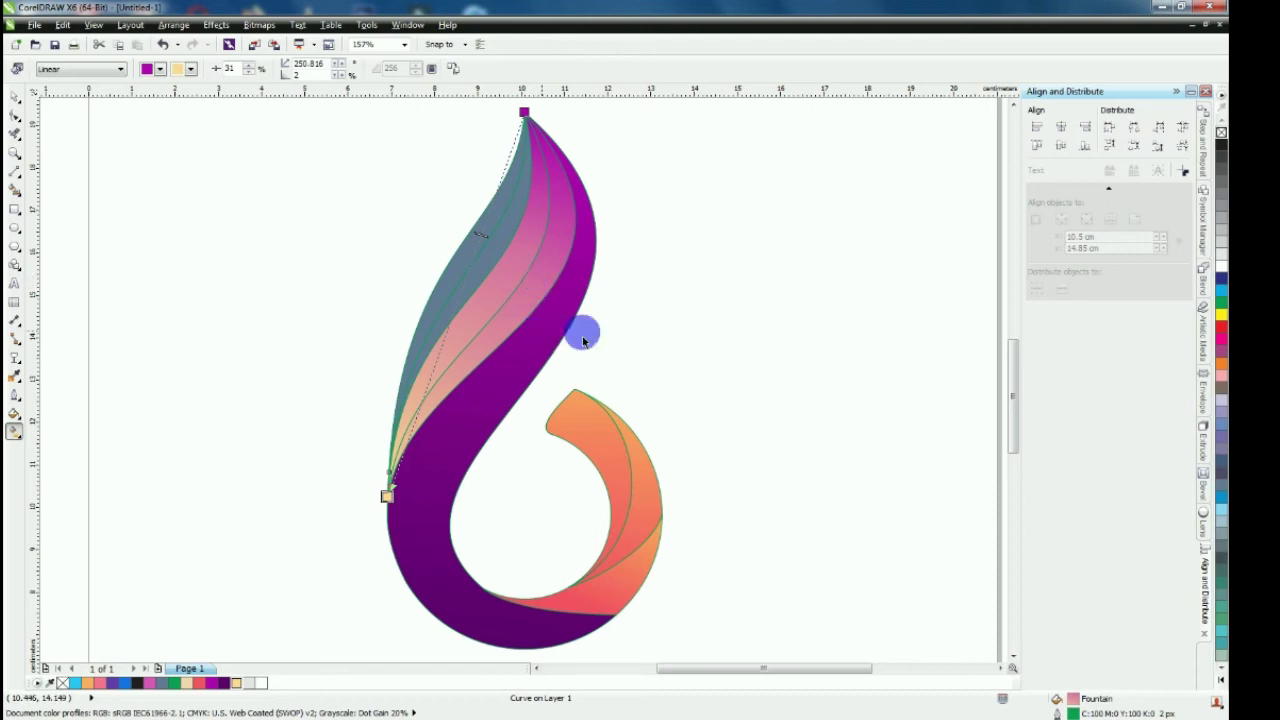
{"action": "left_click", "coordinate": [279, 447]}
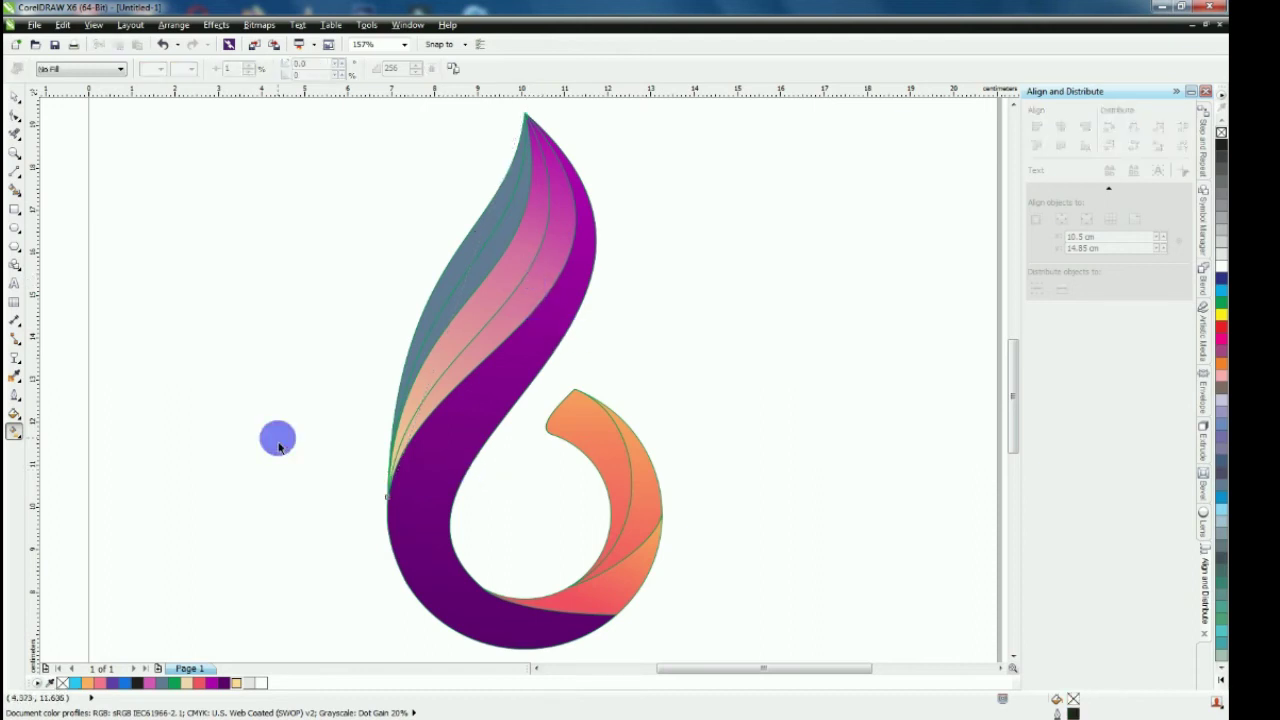
Apply a linear fountain fill to the third strand, from pale yellow at the flame's tip to white at its lower end
{"action": "left_click", "coordinate": [493, 260]}
{"action": "left_click_drag", "start_coordinate": [449, 305], "coordinate": [384, 442]}
{"action": "left_click_drag", "start_coordinate": [383, 490], "coordinate": [386, 497]}
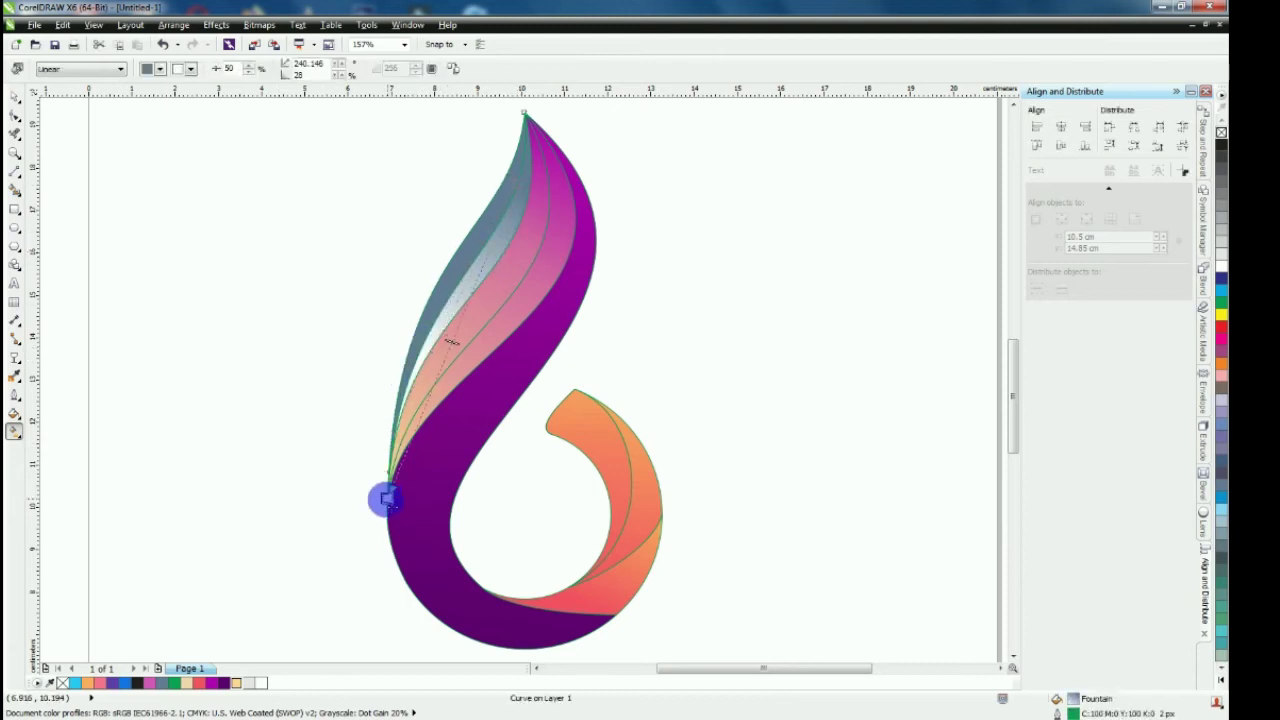
{"action": "left_click_drag", "start_coordinate": [525, 194], "coordinate": [523, 112]}
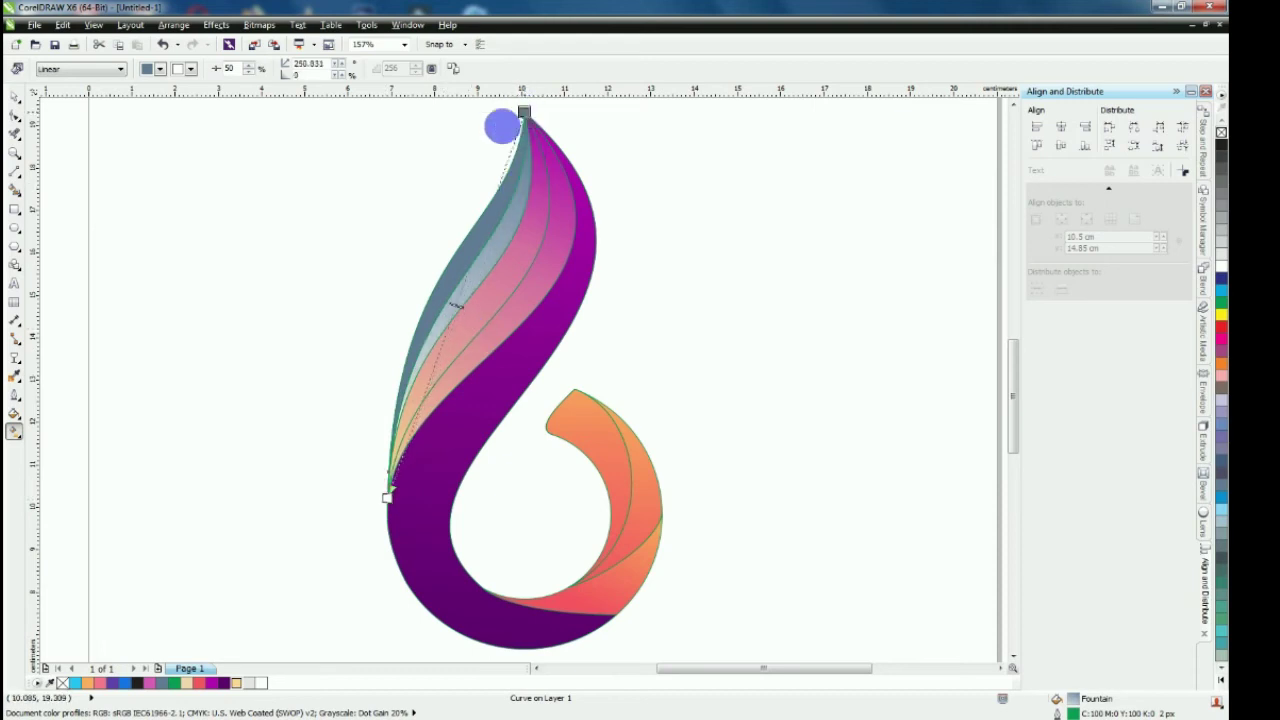
{"action": "left_click", "coordinate": [245, 683]}
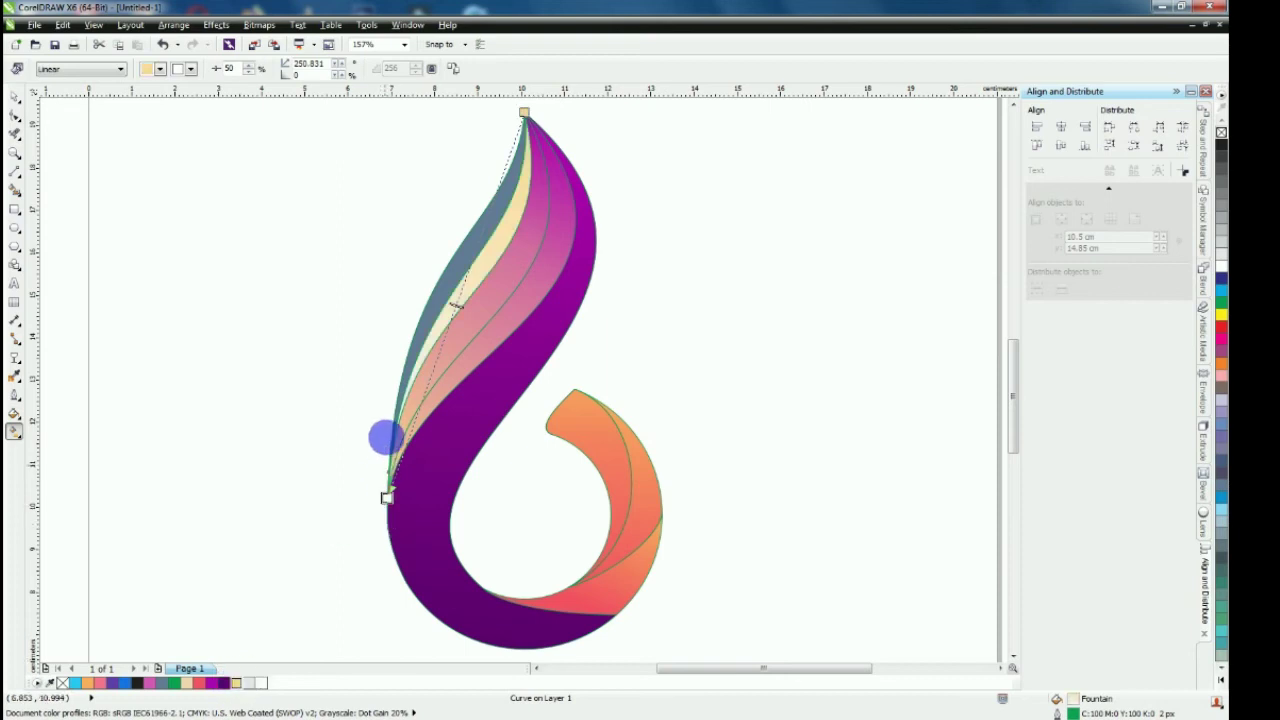
{"action": "left_click_drag", "start_coordinate": [377, 513], "coordinate": [377, 513]}
{"action": "left_click", "coordinate": [292, 415]}
Apply a linear fountain fill to the outermost slate strand, from pale yellow at the tip to white at its lower end, with the midpoint at 36%
{"action": "scroll", "coordinate": [548, 432], "scroll_direction": "down", "scroll_amount": 1}
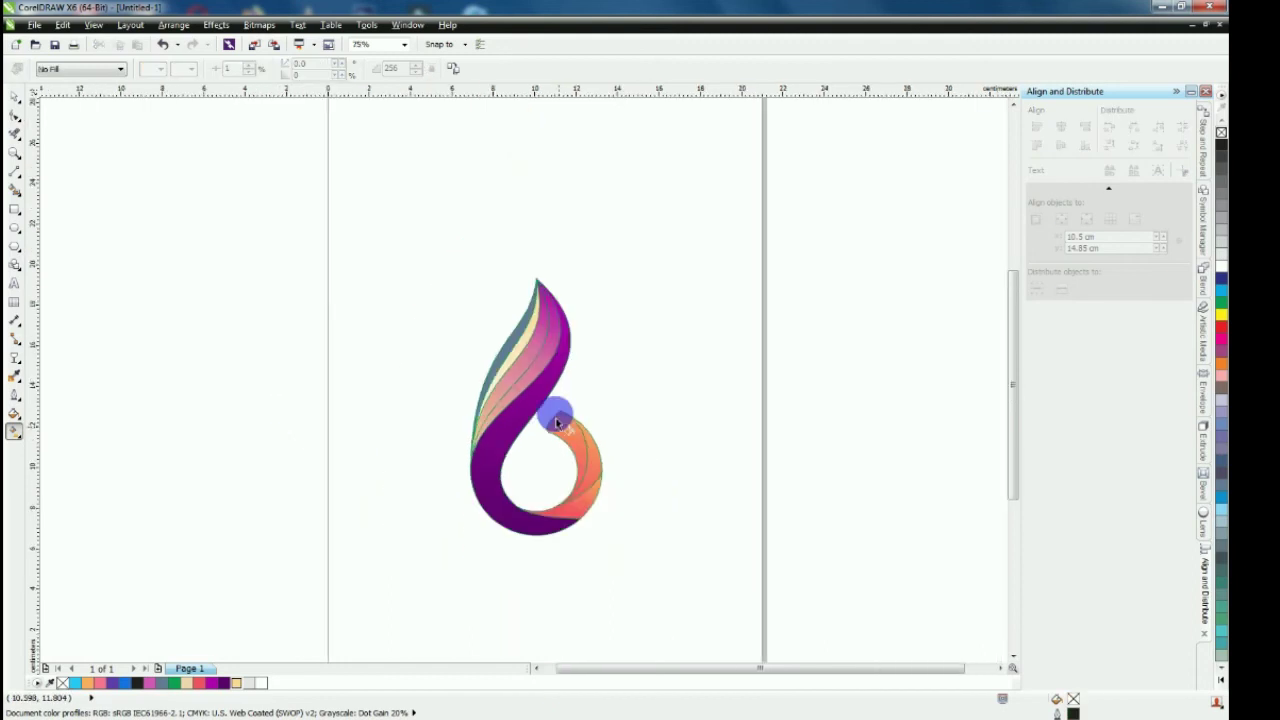
{"action": "scroll", "coordinate": [557, 422], "scroll_direction": "up", "scroll_amount": 1}
{"action": "left_click", "coordinate": [511, 335]}
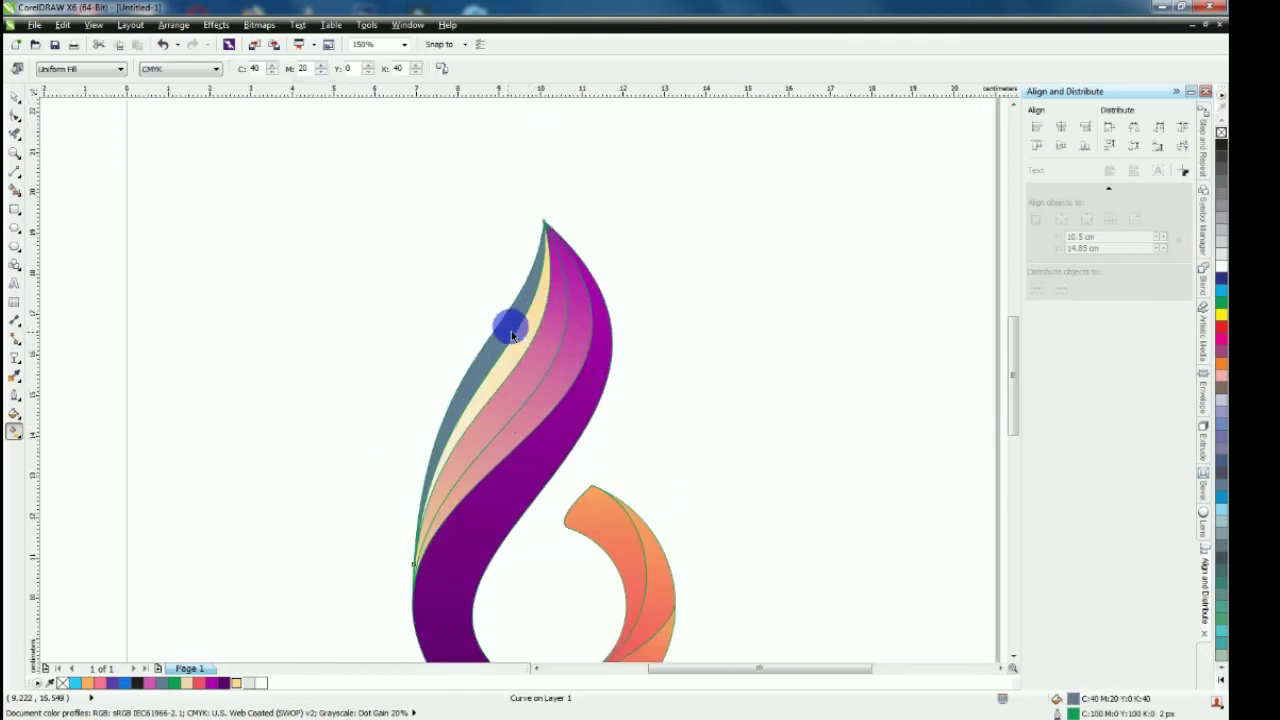
{"action": "left_click_drag", "start_coordinate": [544, 228], "coordinate": [413, 565]}
{"action": "left_click", "coordinate": [542, 221]}
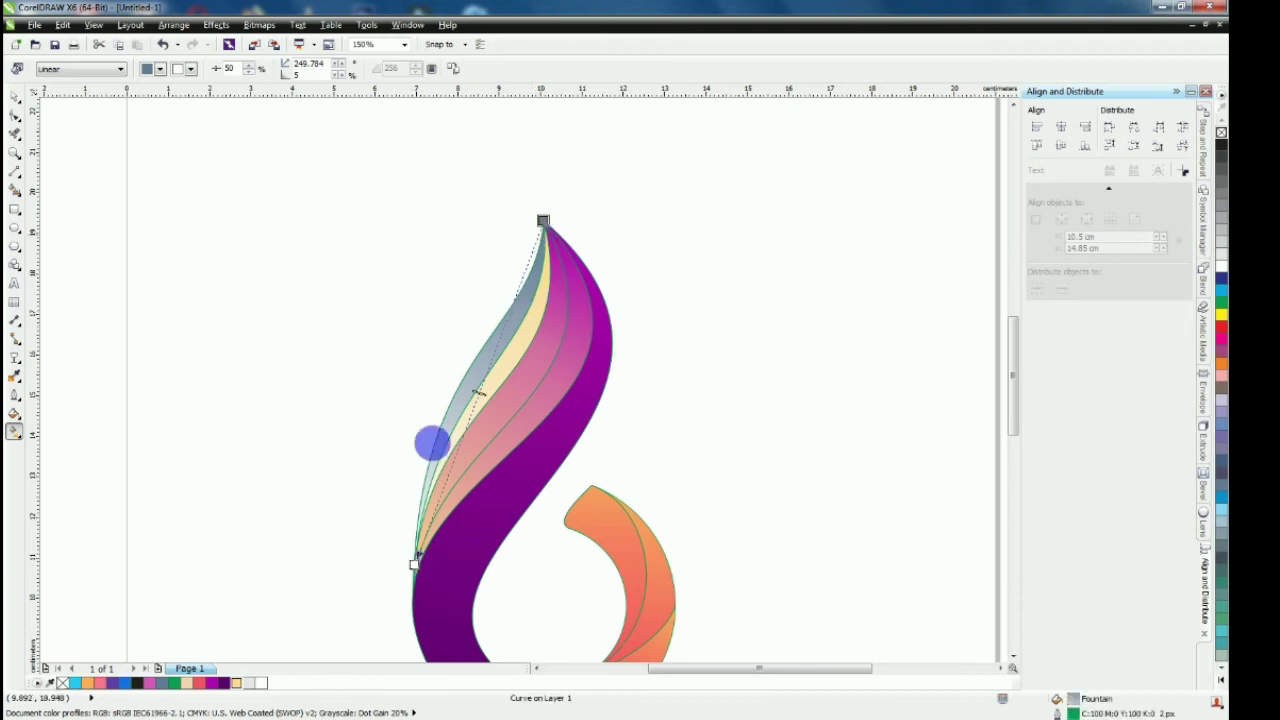
{"action": "left_click", "coordinate": [237, 681]}
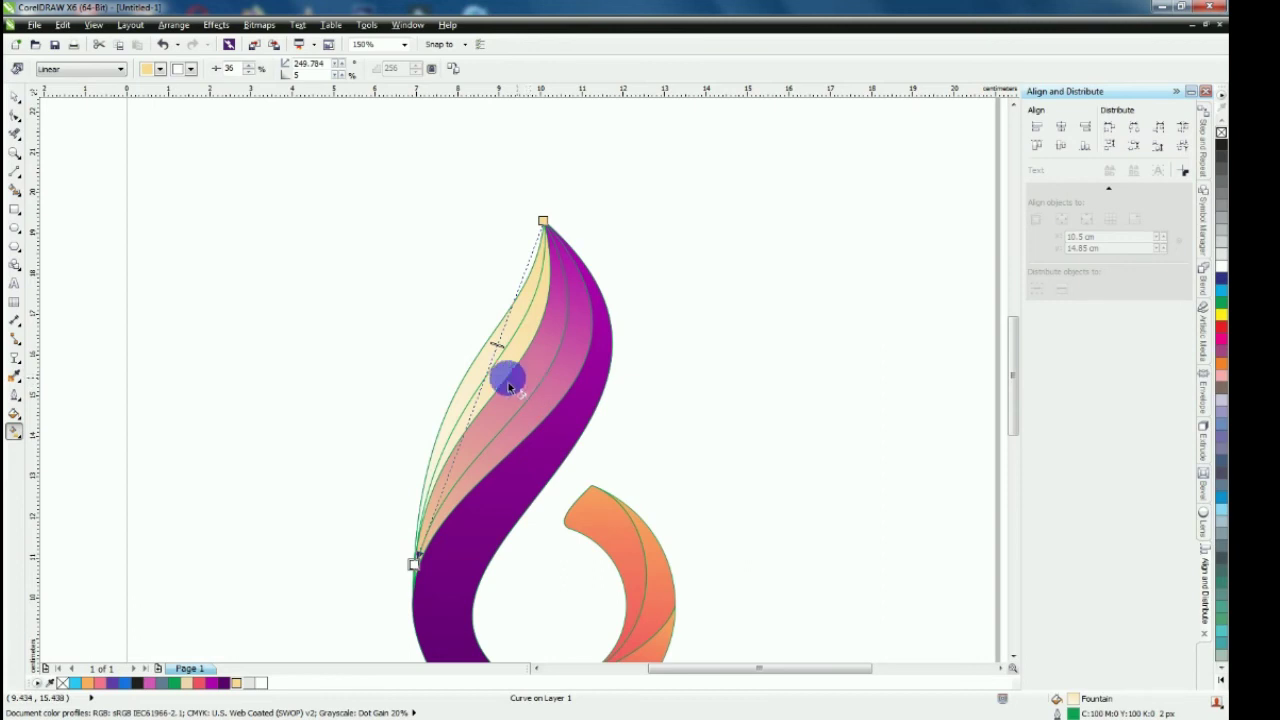
{"action": "left_click", "coordinate": [381, 376]}
Remove the green outlines from all of the logo's shapes
{"action": "key", "text": "F3"}
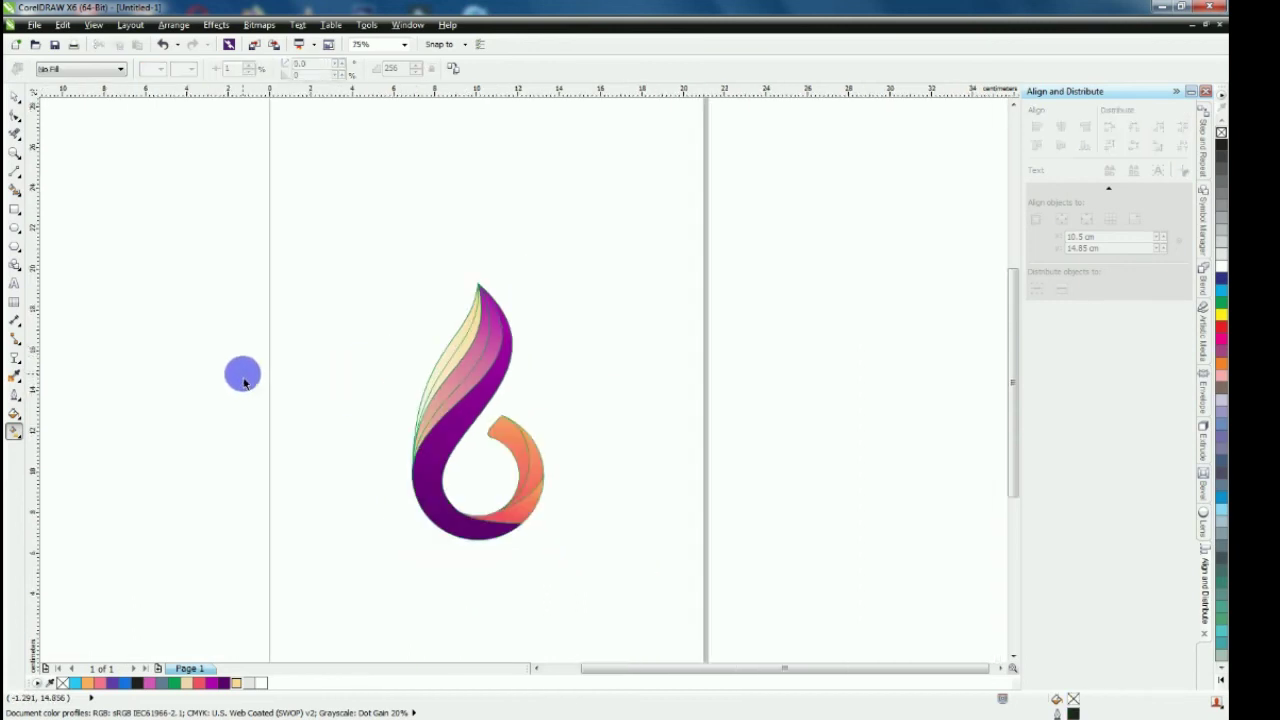
{"action": "key", "text": "space"}
{"action": "key", "text": "F4"}
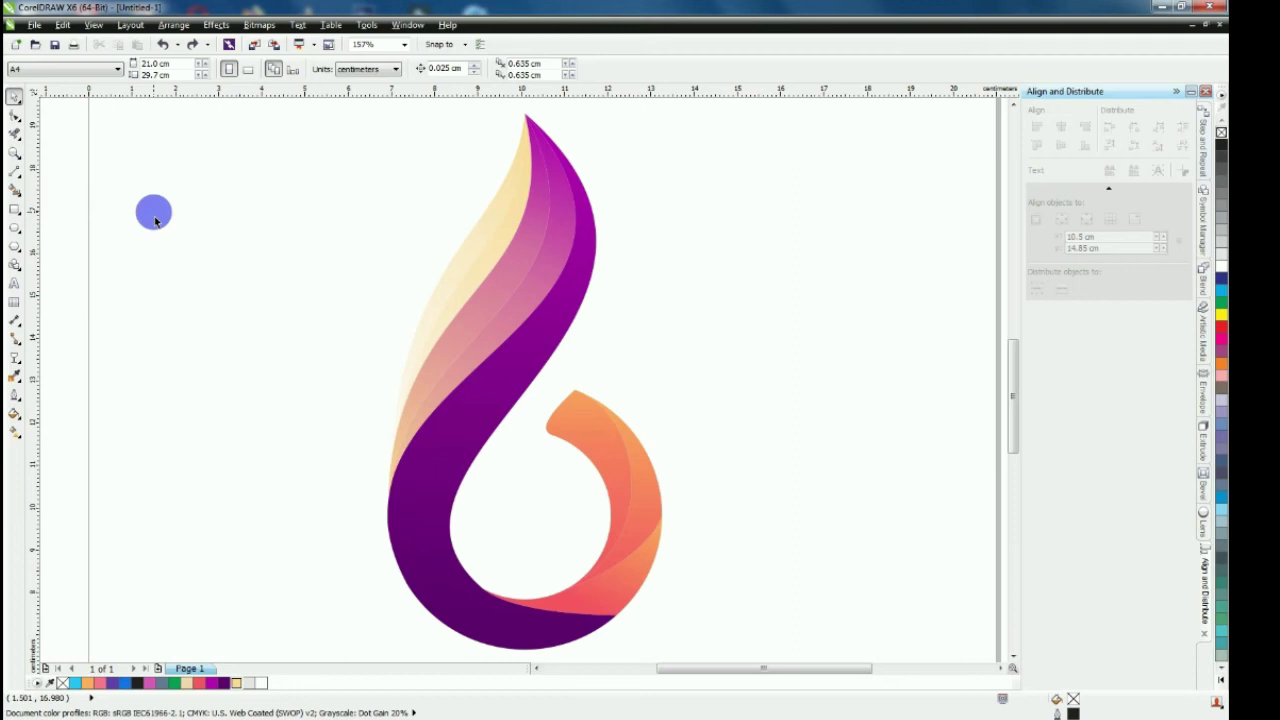
Draw a line about 9.5 cm long from the flame's tip to the strands' lower end and bend it into an S-shaped curve
{"action": "left_click", "coordinate": [15, 170]}
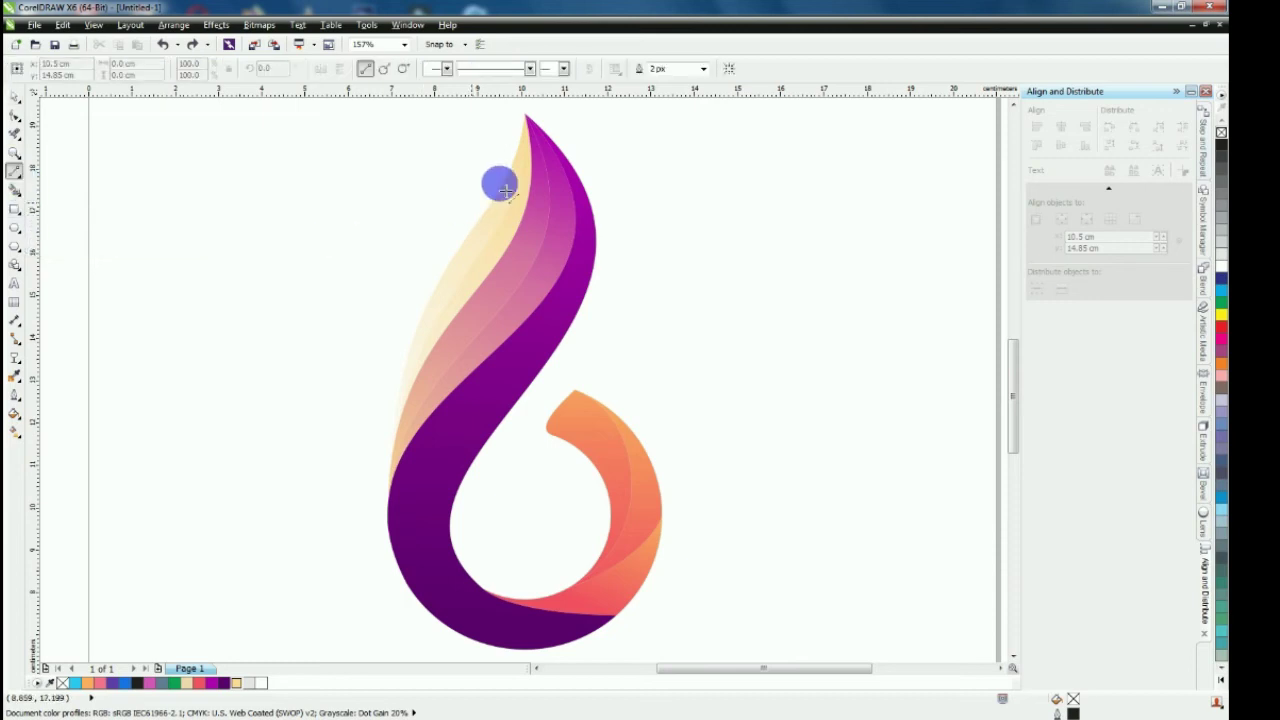
{"action": "left_click_drag", "start_coordinate": [529, 119], "coordinate": [391, 502]}
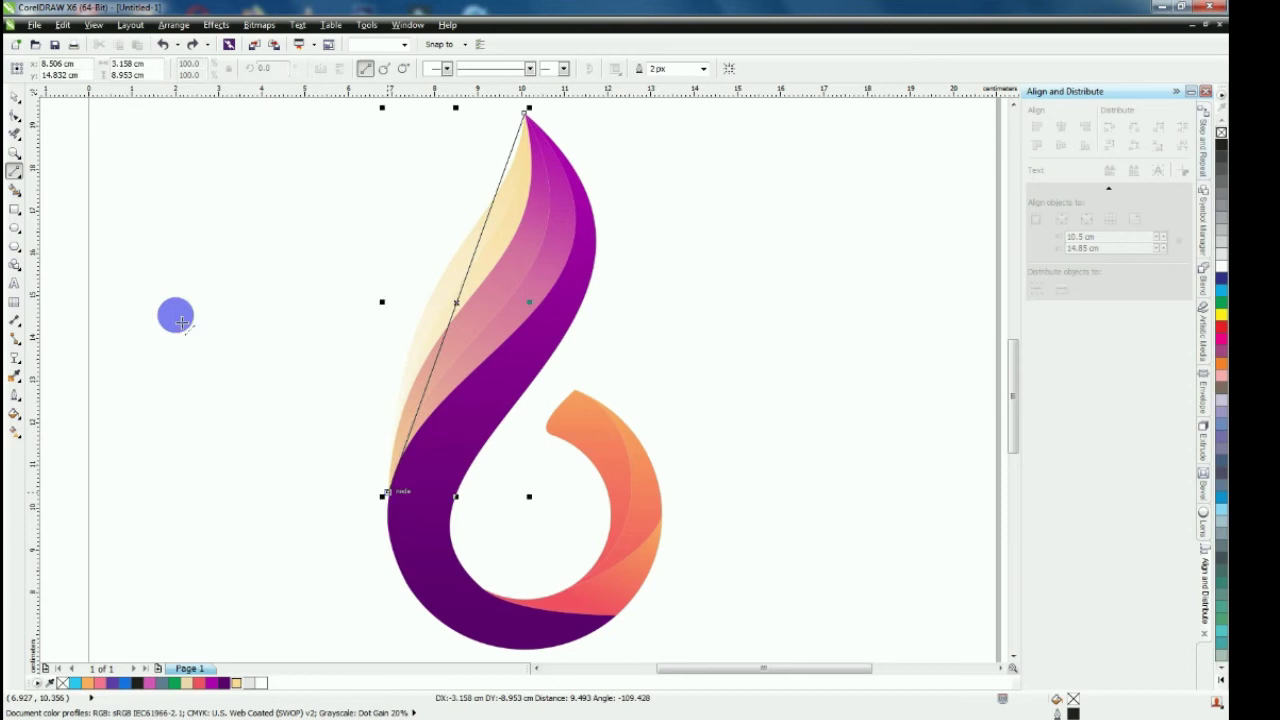
{"action": "left_click", "coordinate": [14, 115]}
{"action": "left_click", "coordinate": [460, 296]}
{"action": "left_click", "coordinate": [207, 68]}
{"action": "left_click_drag", "start_coordinate": [481, 238], "coordinate": [535, 241]}
{"action": "left_click_drag", "start_coordinate": [431, 370], "coordinate": [398, 293]}
Fine-tune the curve's handles so it runs smoothly through the pale yellow strands down to their lower end
{"action": "scroll", "coordinate": [540, 222], "scroll_direction": "up", "scroll_amount": 2}
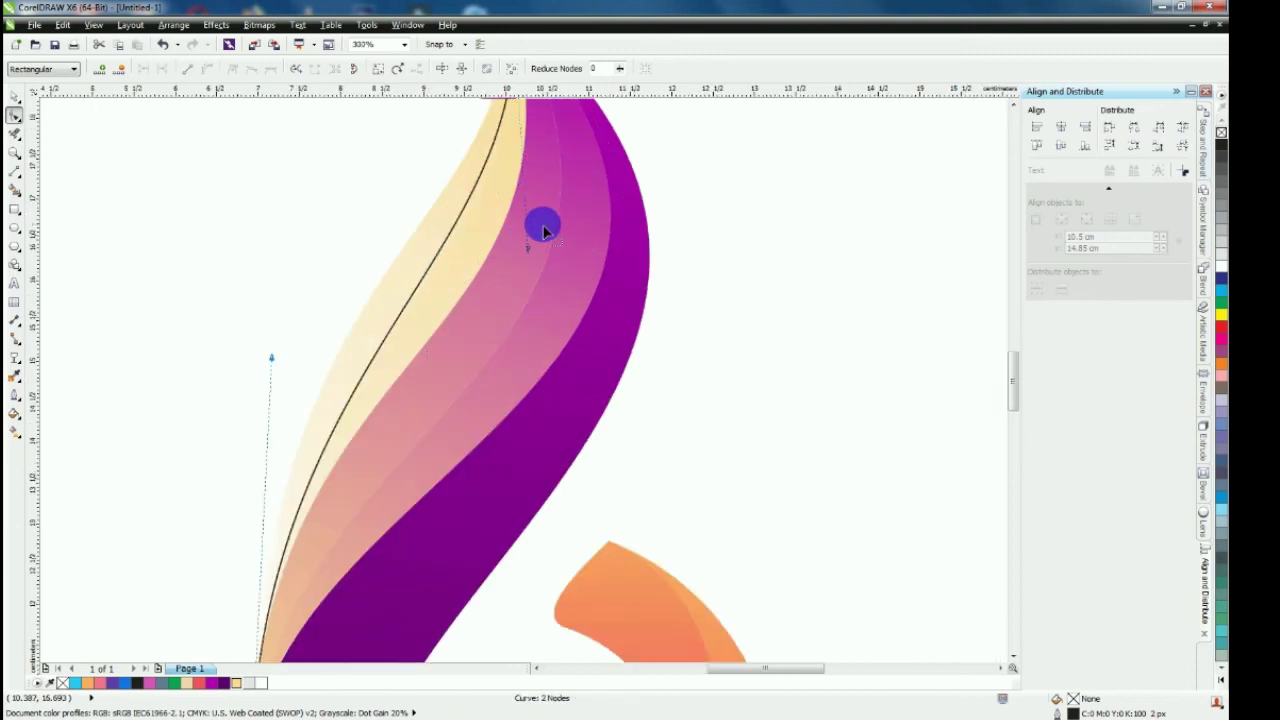
{"action": "left_click_drag", "start_coordinate": [530, 255], "coordinate": [486, 209]}
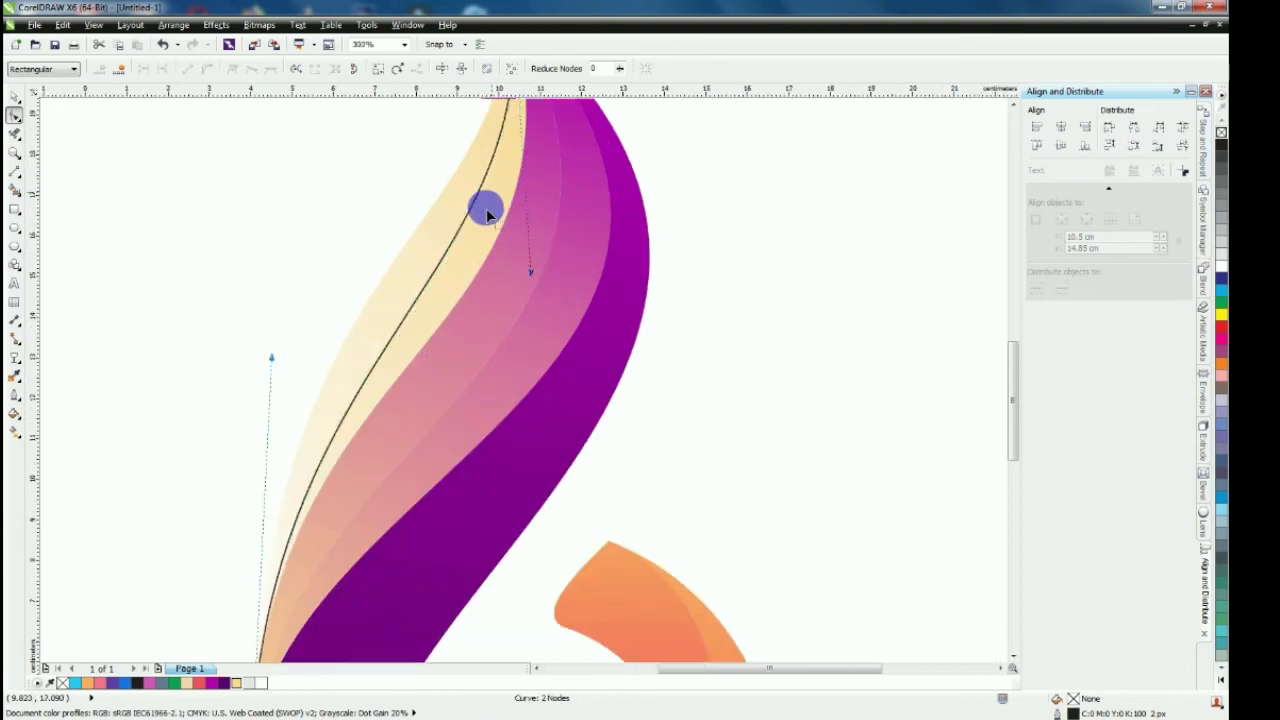
{"action": "scroll", "coordinate": [383, 337], "scroll_direction": "down", "scroll_amount": 2}
{"action": "scroll", "coordinate": [383, 337], "scroll_direction": "up", "scroll_amount": 4}
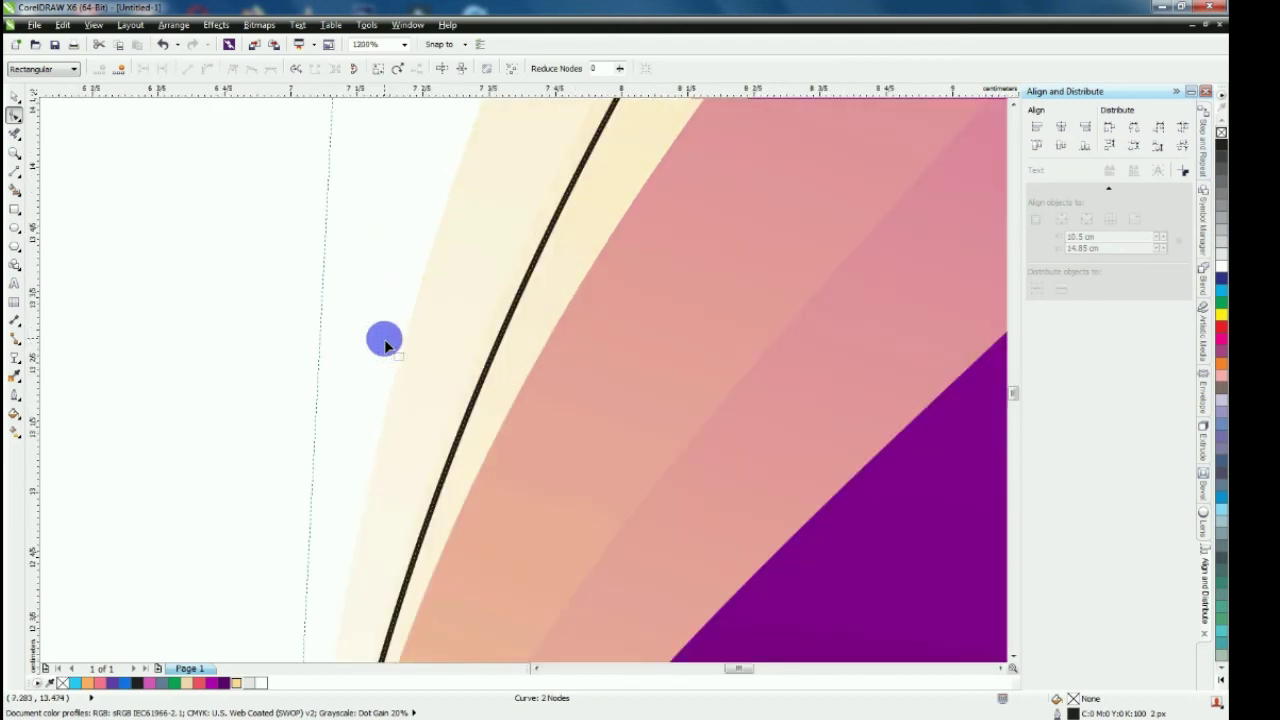
{"action": "scroll", "coordinate": [385, 343], "scroll_direction": "down", "scroll_amount": 2}
{"action": "left_click_drag", "start_coordinate": [371, 209], "coordinate": [374, 177]}
{"action": "scroll", "coordinate": [414, 420], "scroll_direction": "up", "scroll_amount": 2}
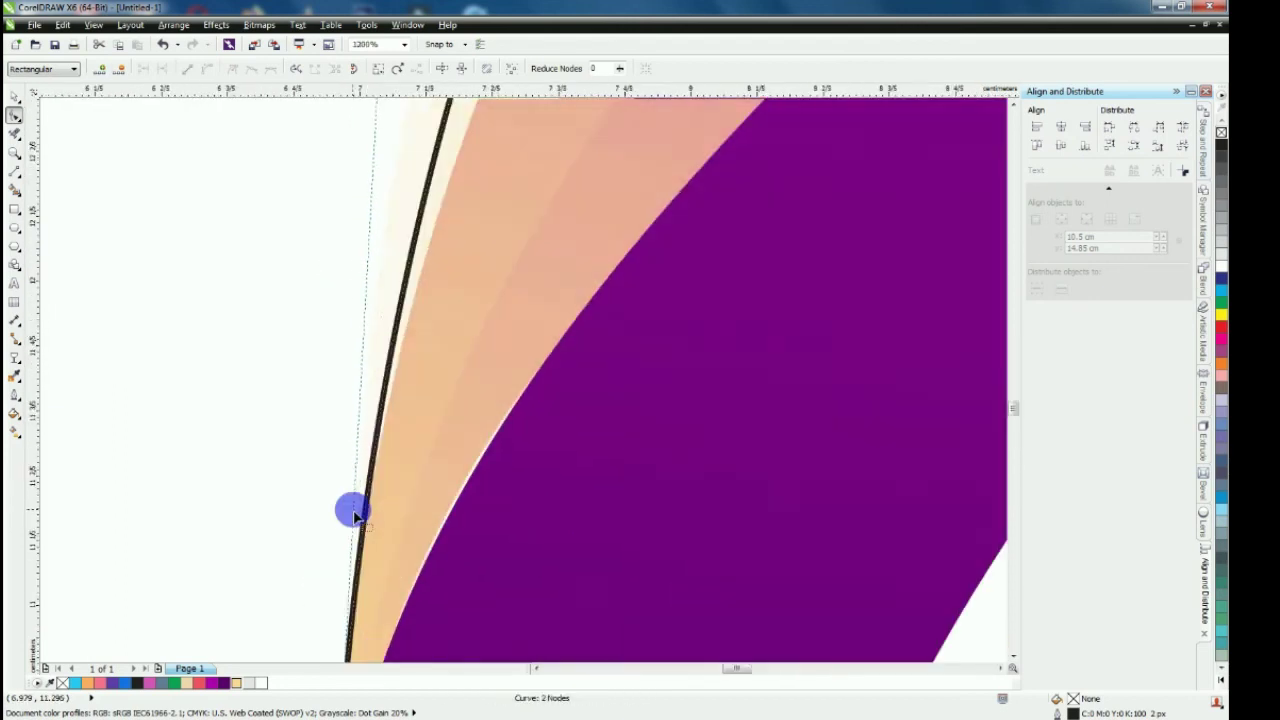
{"action": "scroll", "coordinate": [355, 515], "scroll_direction": "down", "scroll_amount": 2}
{"action": "left_click_drag", "start_coordinate": [236, 469], "coordinate": [236, 478]}
{"action": "scroll", "coordinate": [320, 249], "scroll_direction": "down", "scroll_amount": 2}
{"action": "key", "text": "space"}
{"action": "scroll", "coordinate": [671, 194], "scroll_direction": "up", "scroll_amount": 1}
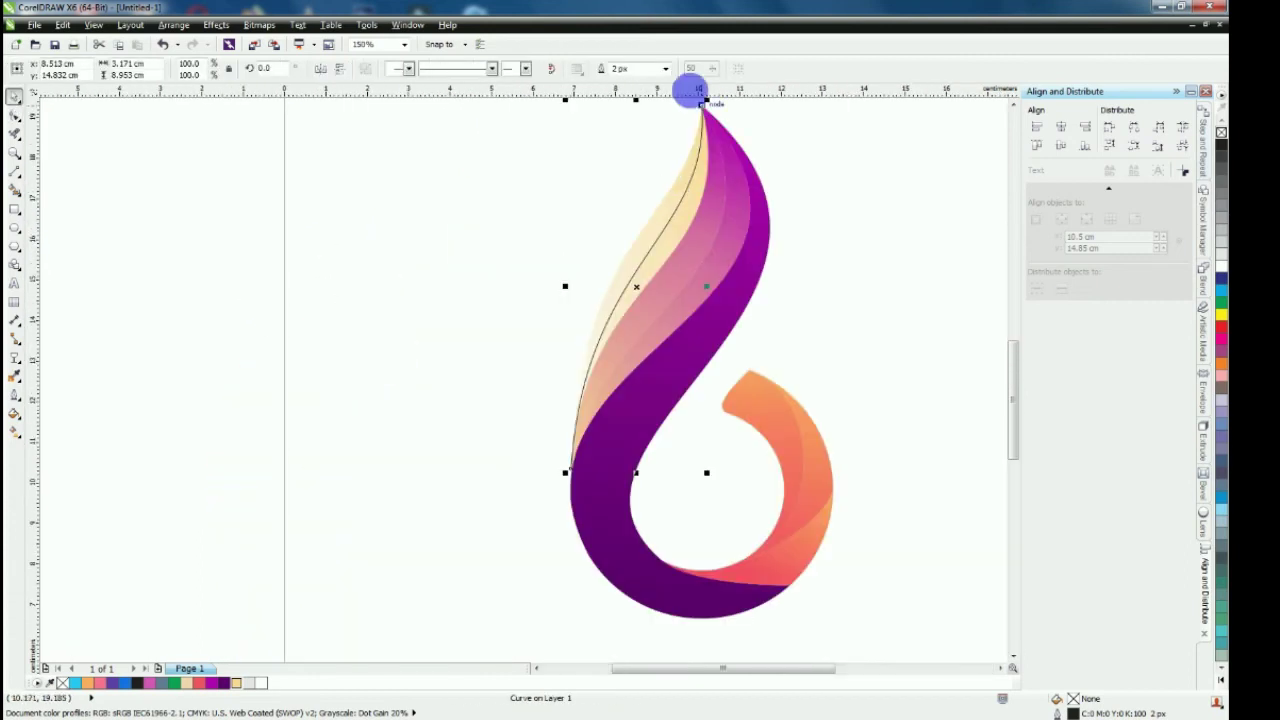
Make the S-shaped curve through the pale yellow strands 5 px wide and white
{"action": "left_click", "coordinate": [665, 68]}
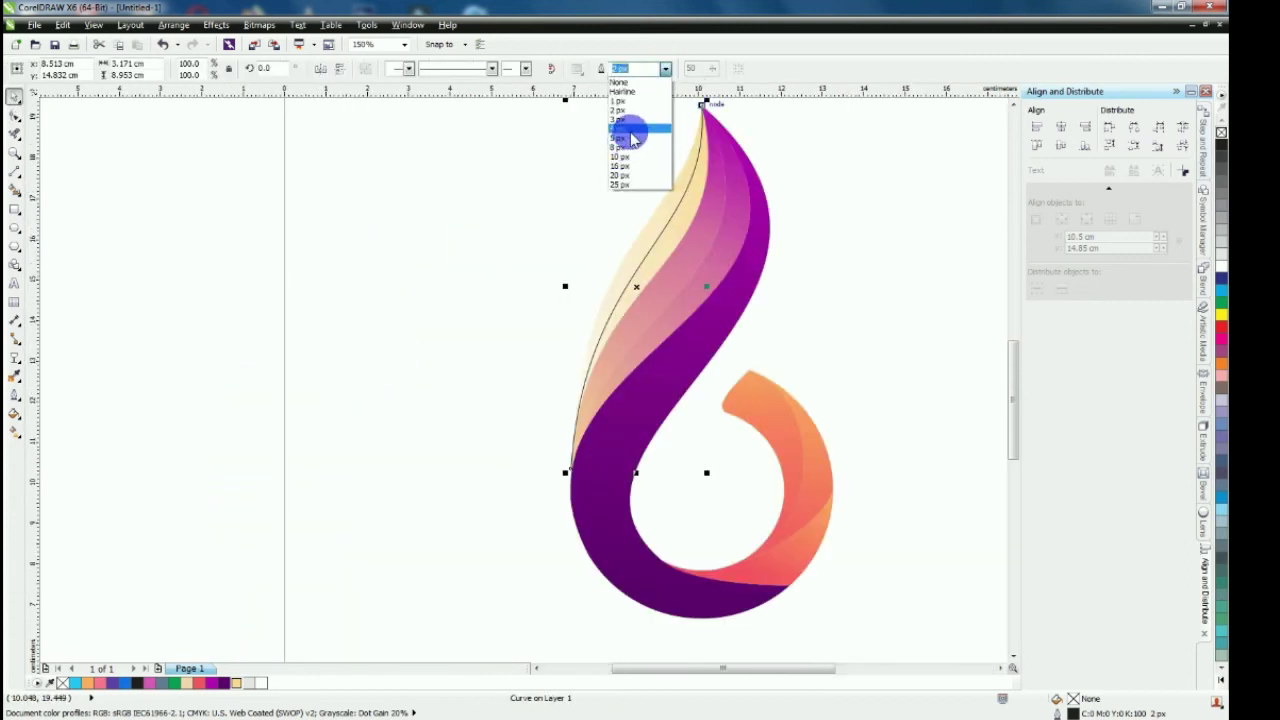
{"action": "left_click", "coordinate": [630, 128]}
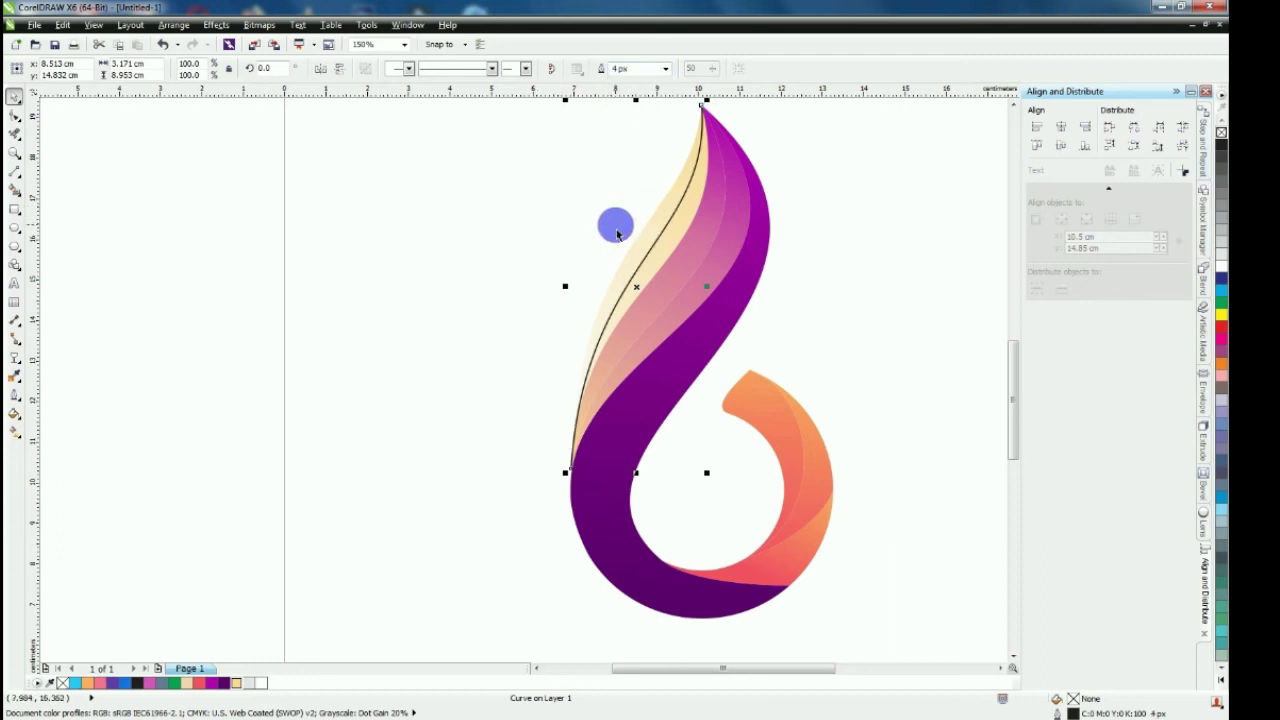
{"action": "left_click", "coordinate": [660, 69]}
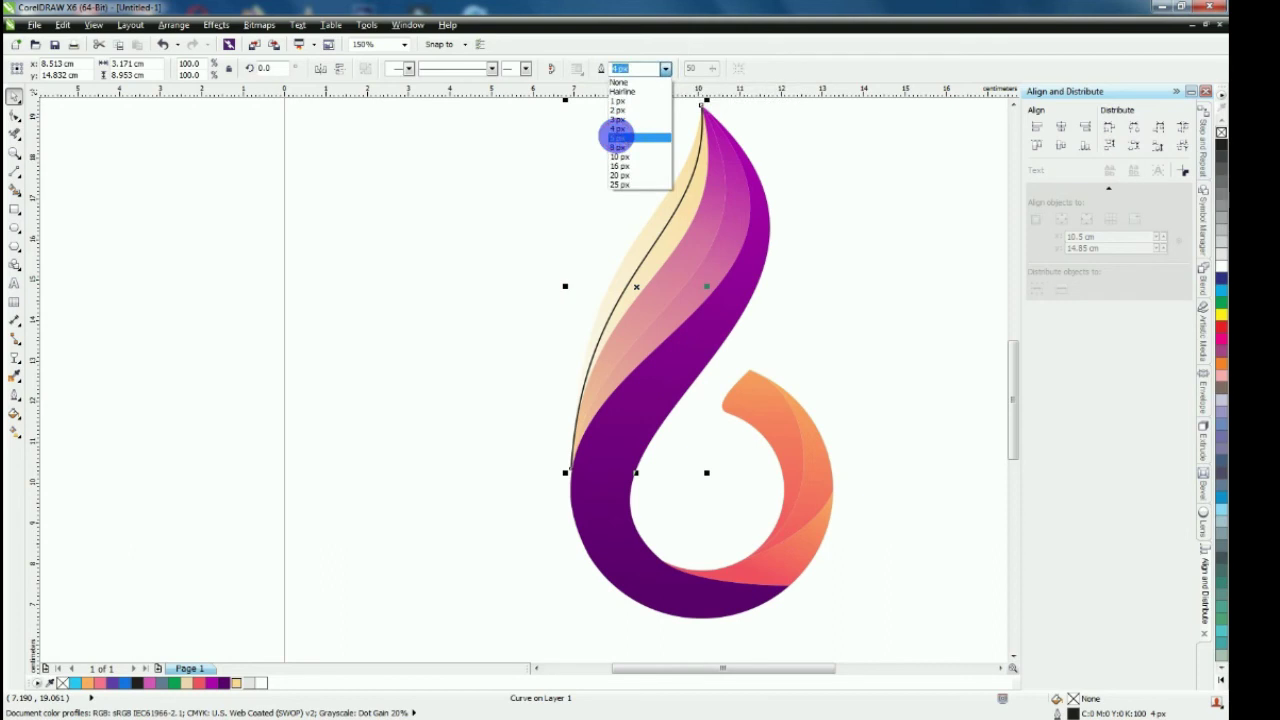
{"action": "left_click", "coordinate": [617, 137]}
{"action": "right_click", "coordinate": [261, 683]}
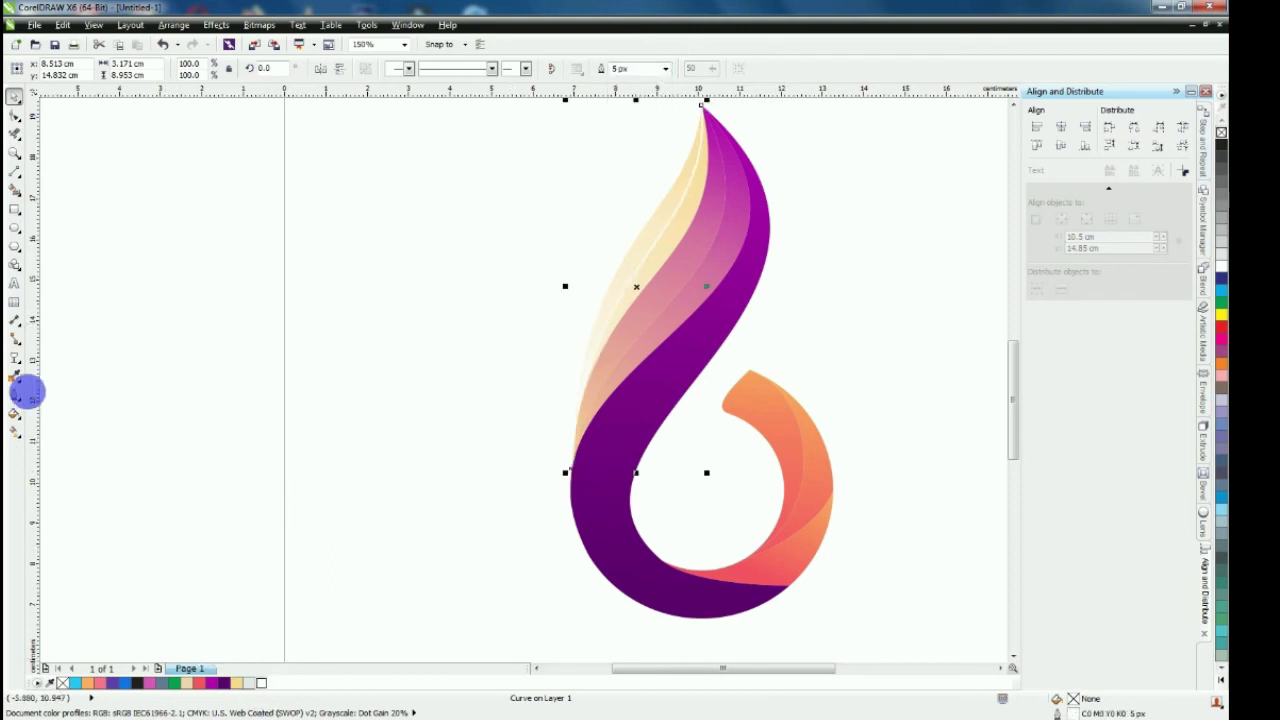
Apply a linear transparency along the white curve from the flame's tip to its lower end, transparent at both ends with two opaque stops between
{"action": "mouse_move", "coordinate": [12, 362]}
{"action": "left_mouse_down"}
{"action": "mouse_move", "coordinate": [31, 358]}
{"action": "mouse_move", "coordinate": [63, 452]}
{"action": "left_mouse_up"}
{"action": "scroll", "coordinate": [63, 466], "scroll_direction": "down", "scroll_amount": 2}
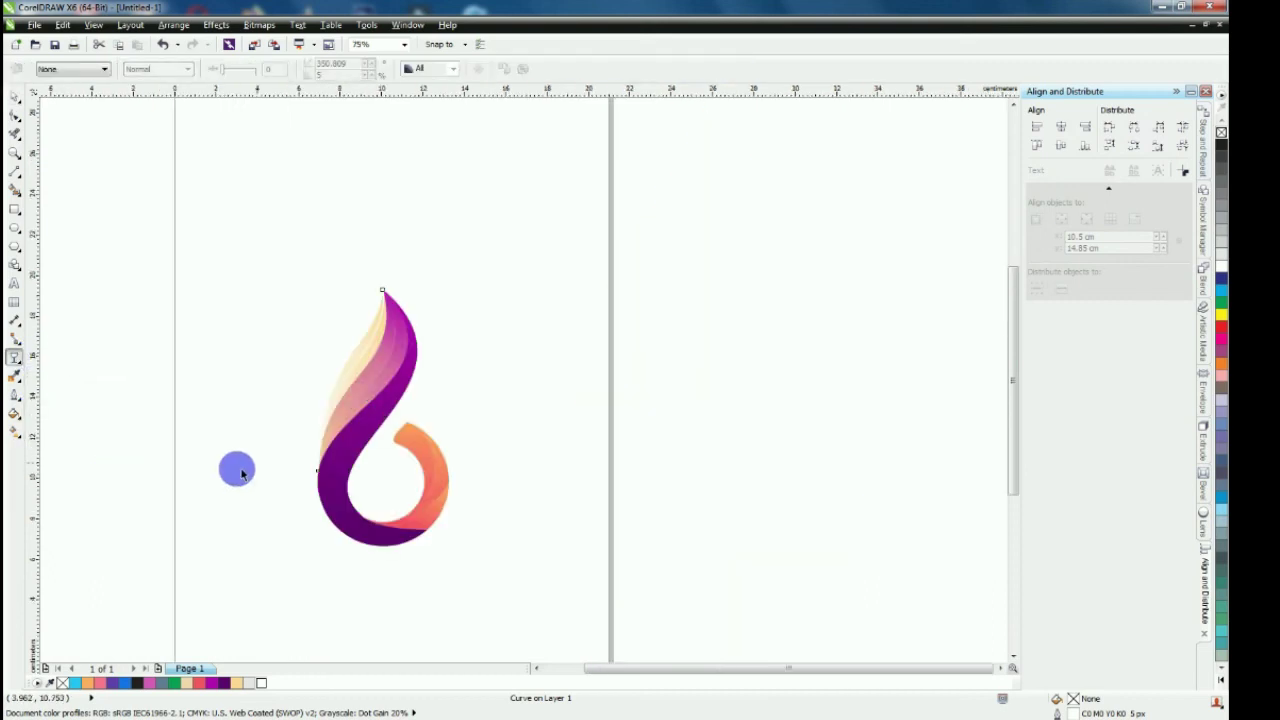
{"action": "scroll", "coordinate": [353, 398], "scroll_direction": "up", "scroll_amount": 2}
{"action": "left_click_drag", "start_coordinate": [406, 183], "coordinate": [270, 540]}
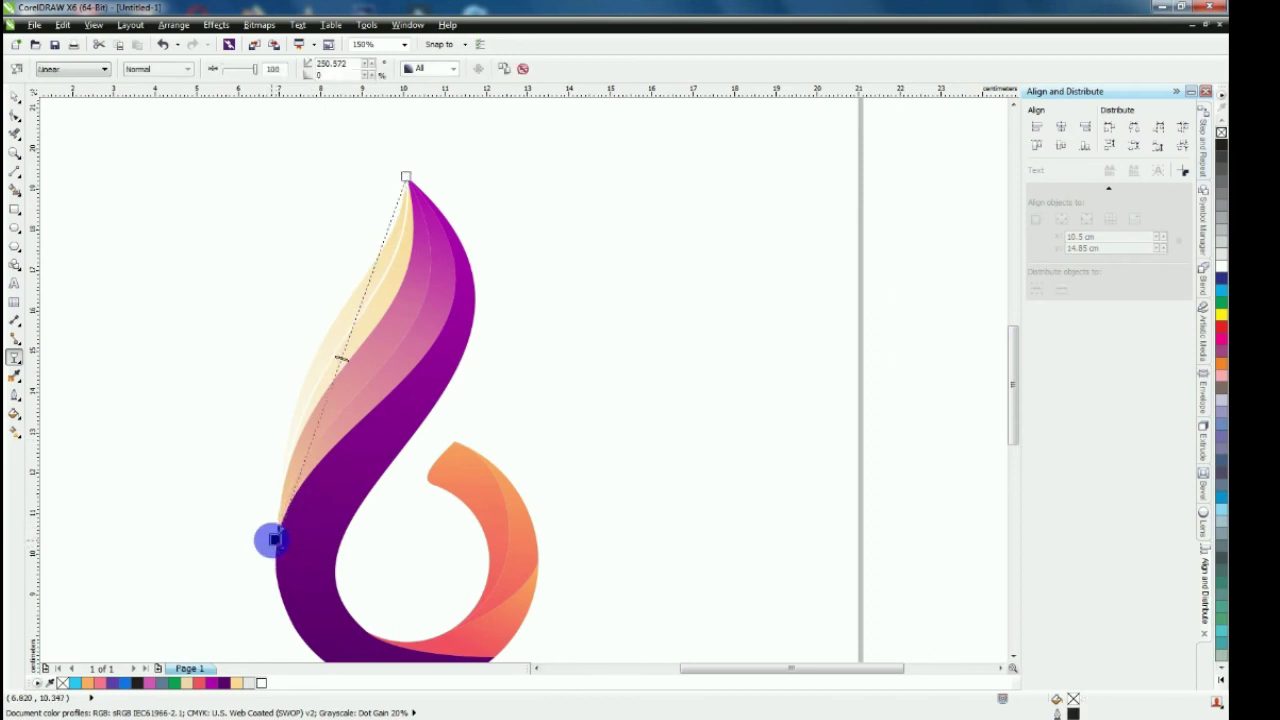
{"action": "left_click", "coordinate": [417, 179]}
{"action": "left_click", "coordinate": [404, 180]}
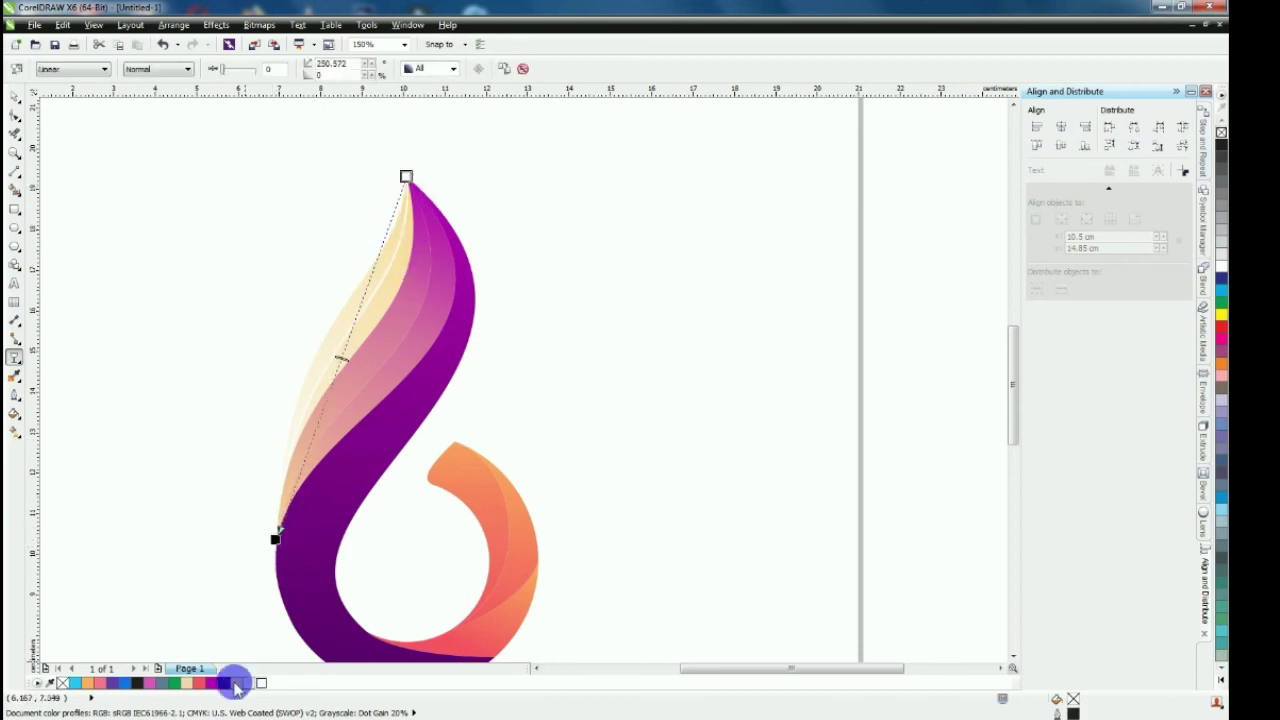
{"action": "left_click_drag", "start_coordinate": [138, 683], "coordinate": [404, 177]}
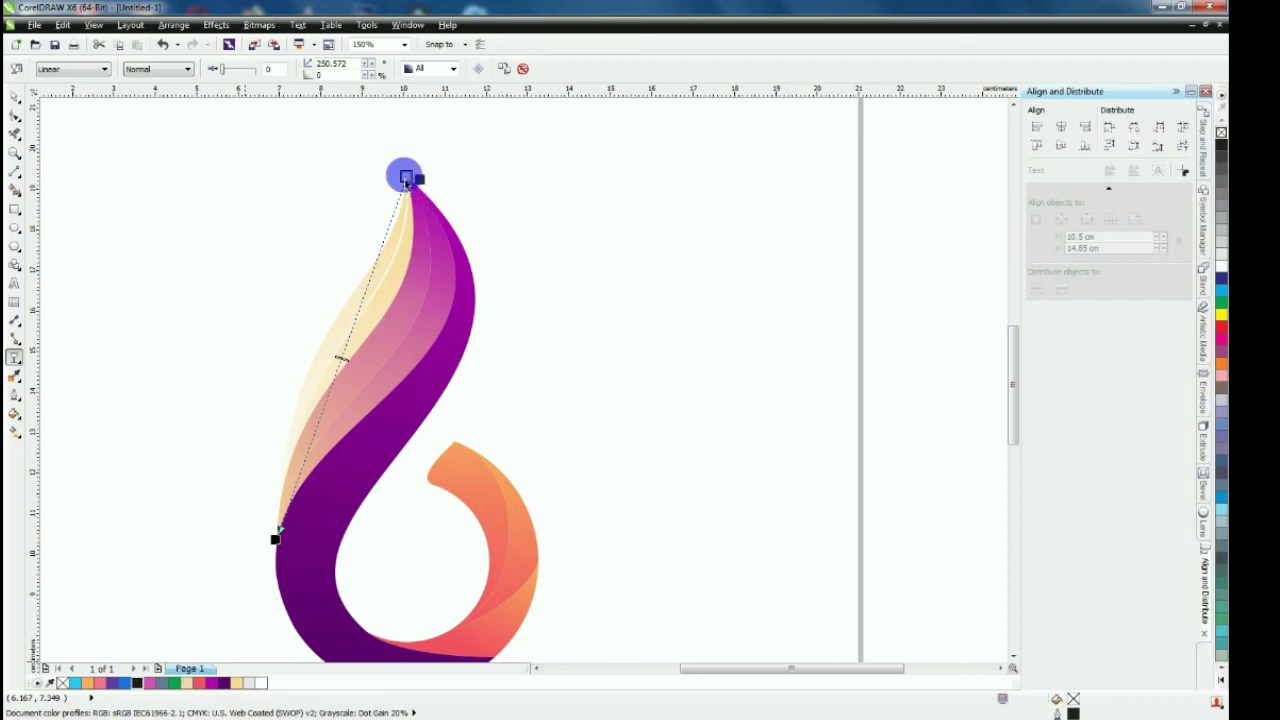
{"action": "left_click_drag", "start_coordinate": [260, 683], "coordinate": [321, 413]}
{"action": "left_click_drag", "start_coordinate": [318, 528], "coordinate": [360, 304]}
Shift the lower opaque stop towards the middle and pull both ends of the curve's transparency inward
{"action": "left_click", "coordinate": [322, 412]}
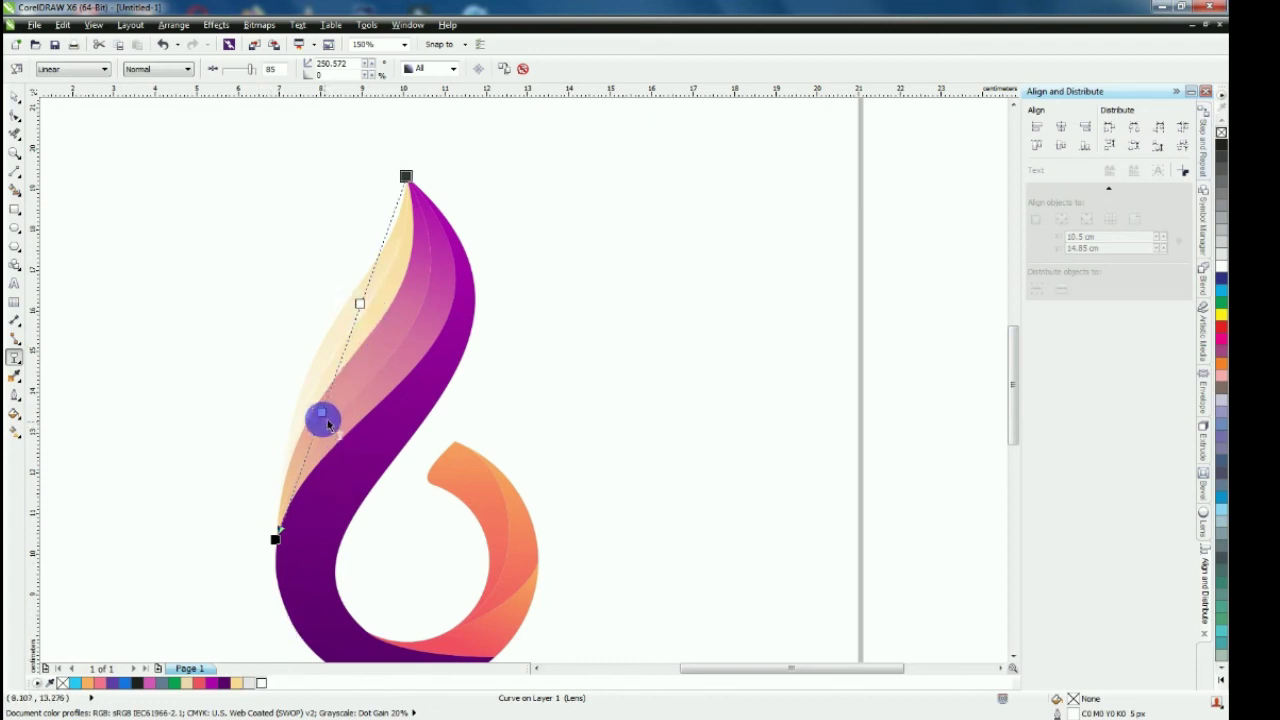
{"action": "left_click_drag", "start_coordinate": [328, 424], "coordinate": [331, 378]}
{"action": "left_click", "coordinate": [285, 538]}
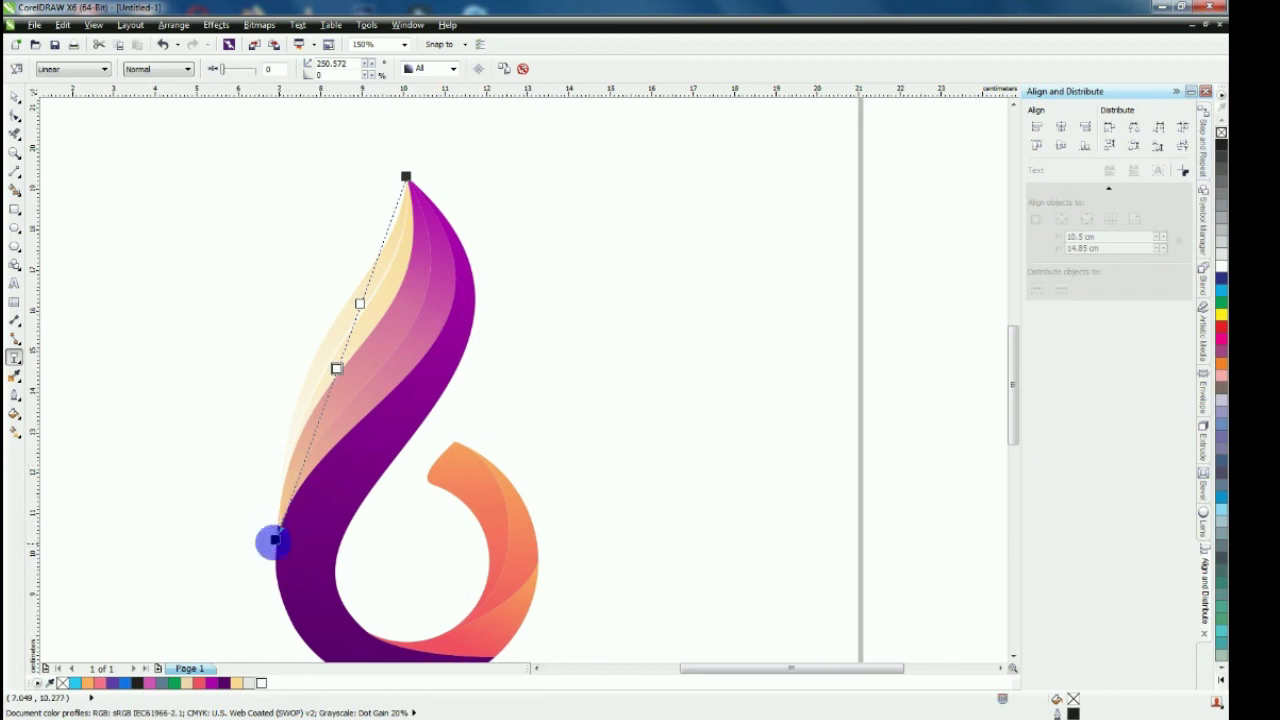
{"action": "left_click_drag", "start_coordinate": [275, 540], "coordinate": [281, 477]}
{"action": "left_click_drag", "start_coordinate": [406, 178], "coordinate": [405, 203]}
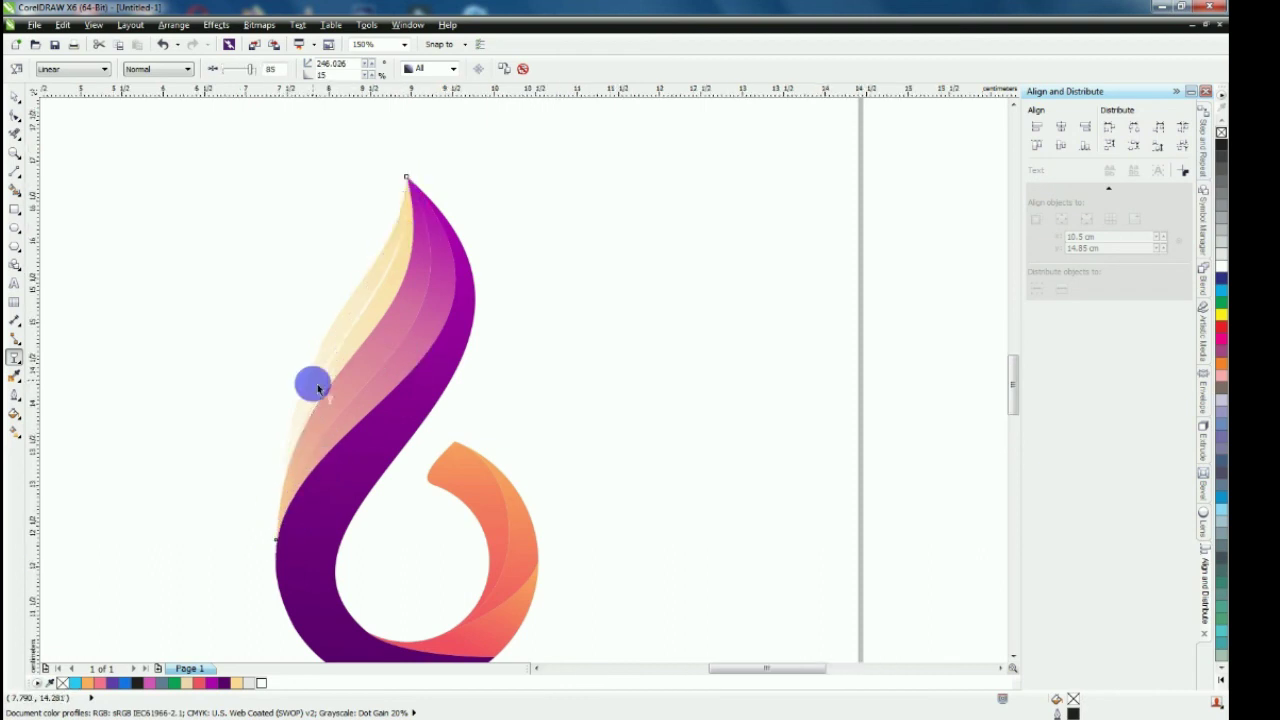
{"action": "scroll", "coordinate": [311, 378], "scroll_direction": "up", "scroll_amount": 2}
{"action": "left_click_drag", "start_coordinate": [370, 313], "coordinate": [345, 372]}
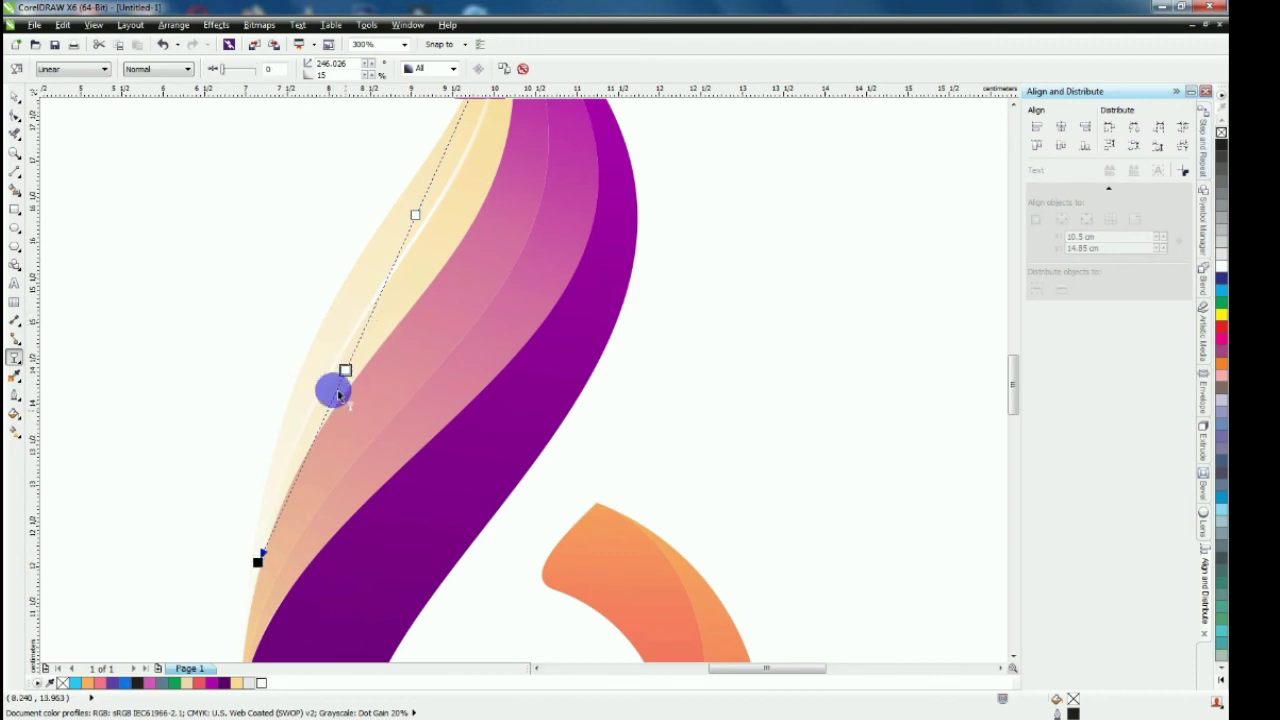
Fine-tune the spacing of the two opaque stops, extend the transparency slightly towards the lower end and deselect the curve
{"action": "scroll", "coordinate": [489, 283], "scroll_direction": "down", "scroll_amount": 2}
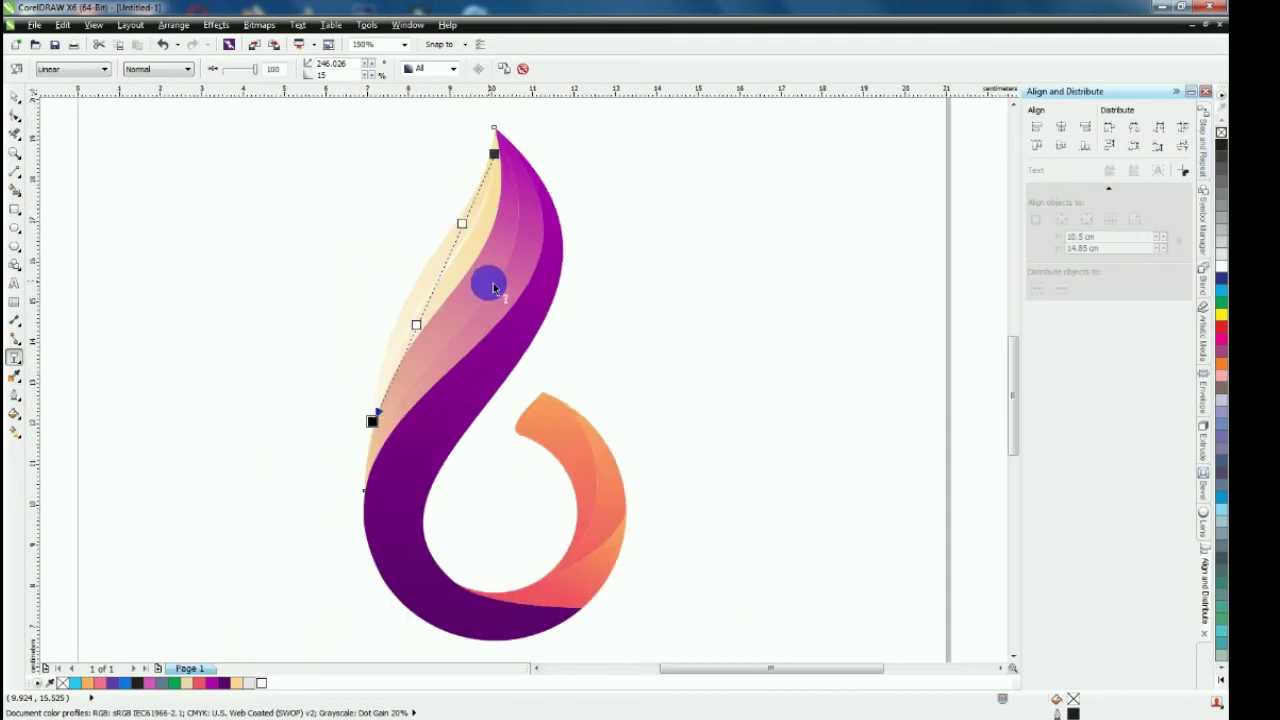
{"action": "left_click_drag", "start_coordinate": [455, 237], "coordinate": [456, 237]}
{"action": "left_click", "coordinate": [417, 324]}
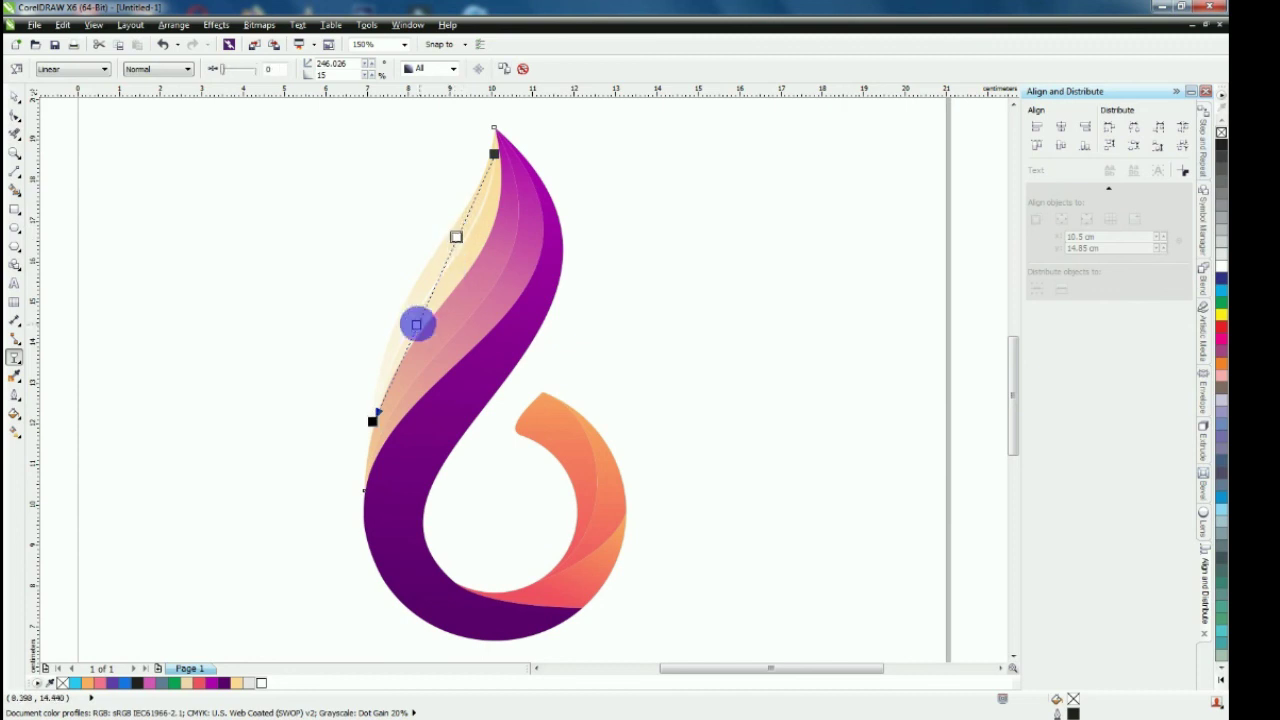
{"action": "left_click_drag", "start_coordinate": [416, 325], "coordinate": [367, 428]}
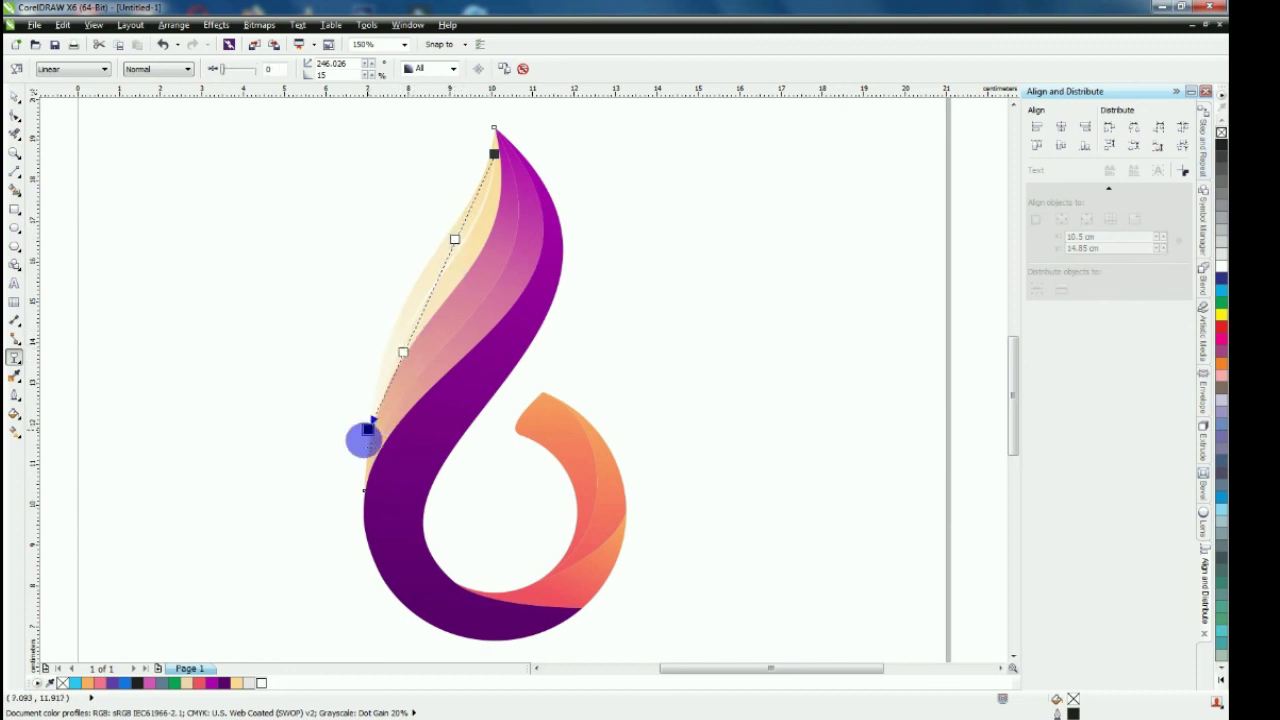
{"action": "left_click", "coordinate": [14, 96]}
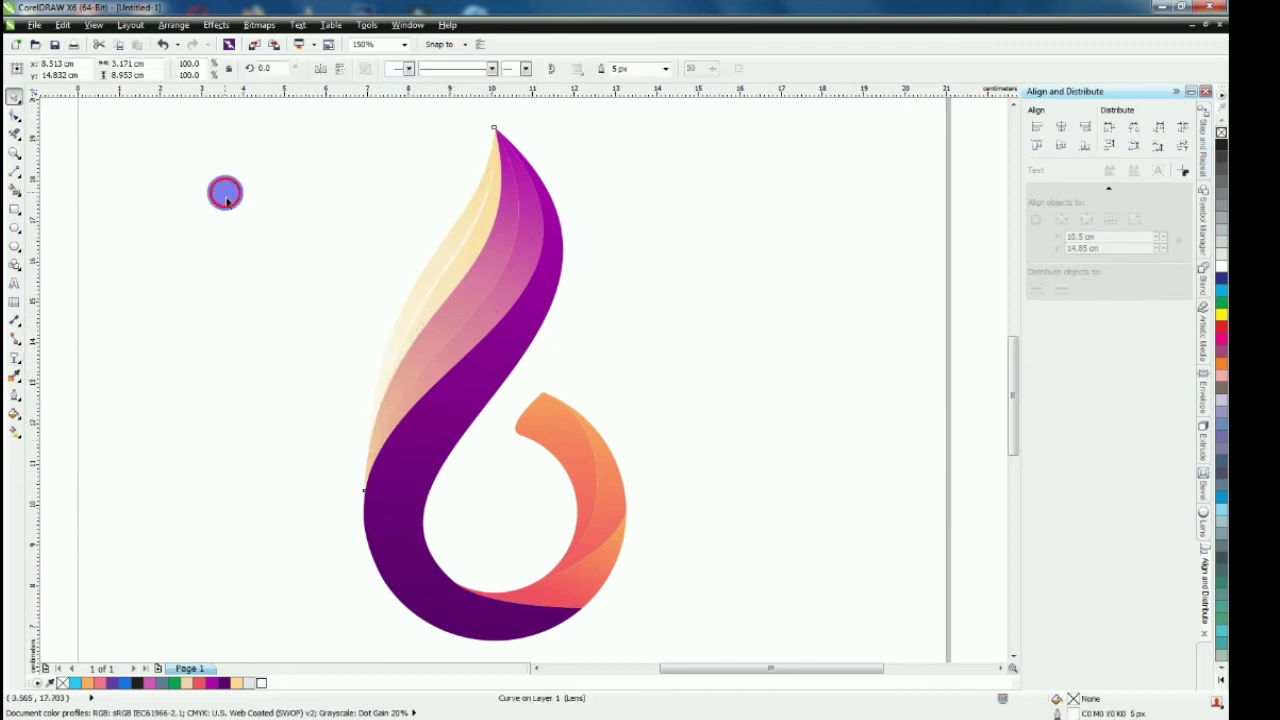
{"action": "left_click", "coordinate": [224, 193]}
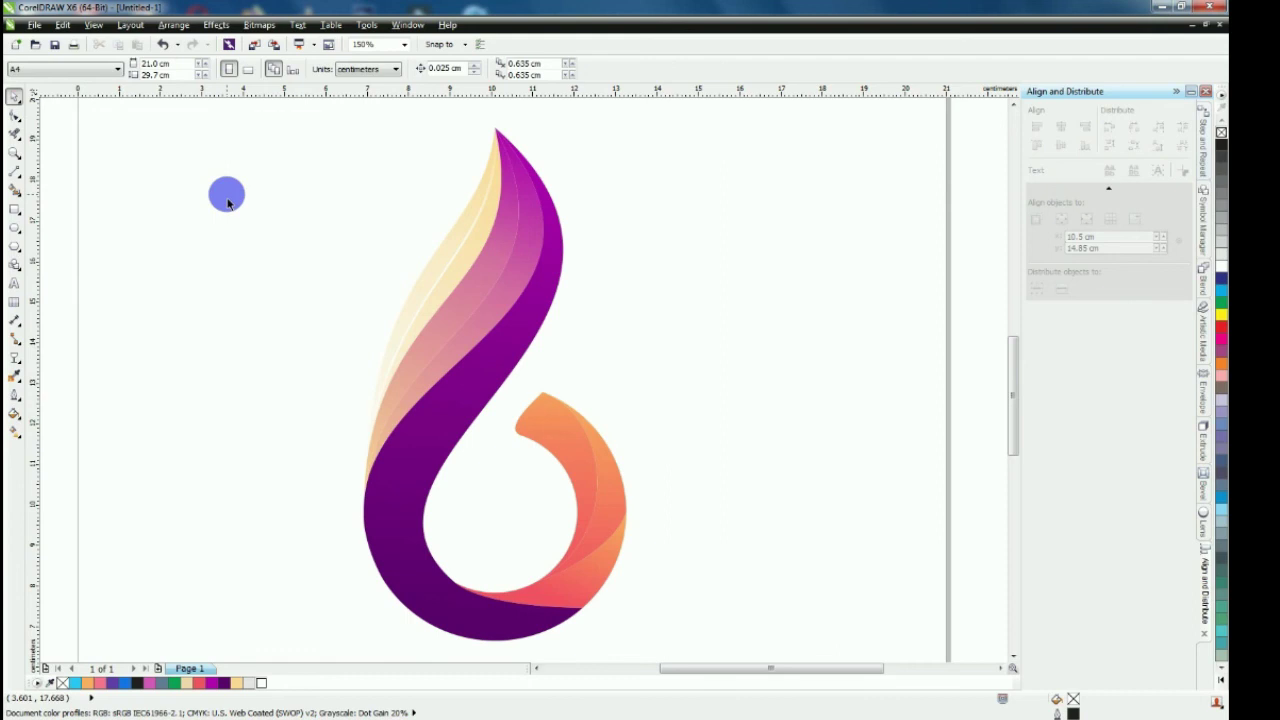
Draw a line along the purple body's edge beside the pink strands, about 3.2 by 3.5 cm, and bend it to follow that edge
{"action": "key", "text": "F4"}
{"action": "left_click", "coordinate": [14, 173]}
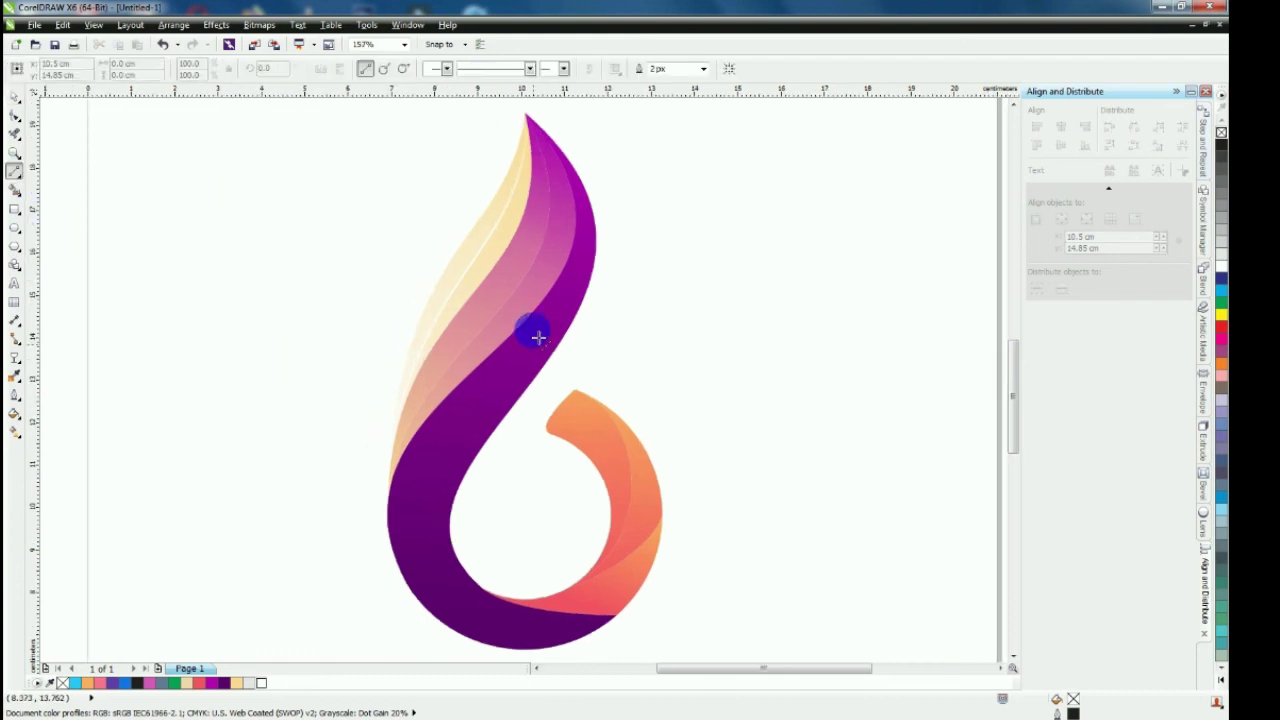
{"action": "left_click", "coordinate": [537, 317]}
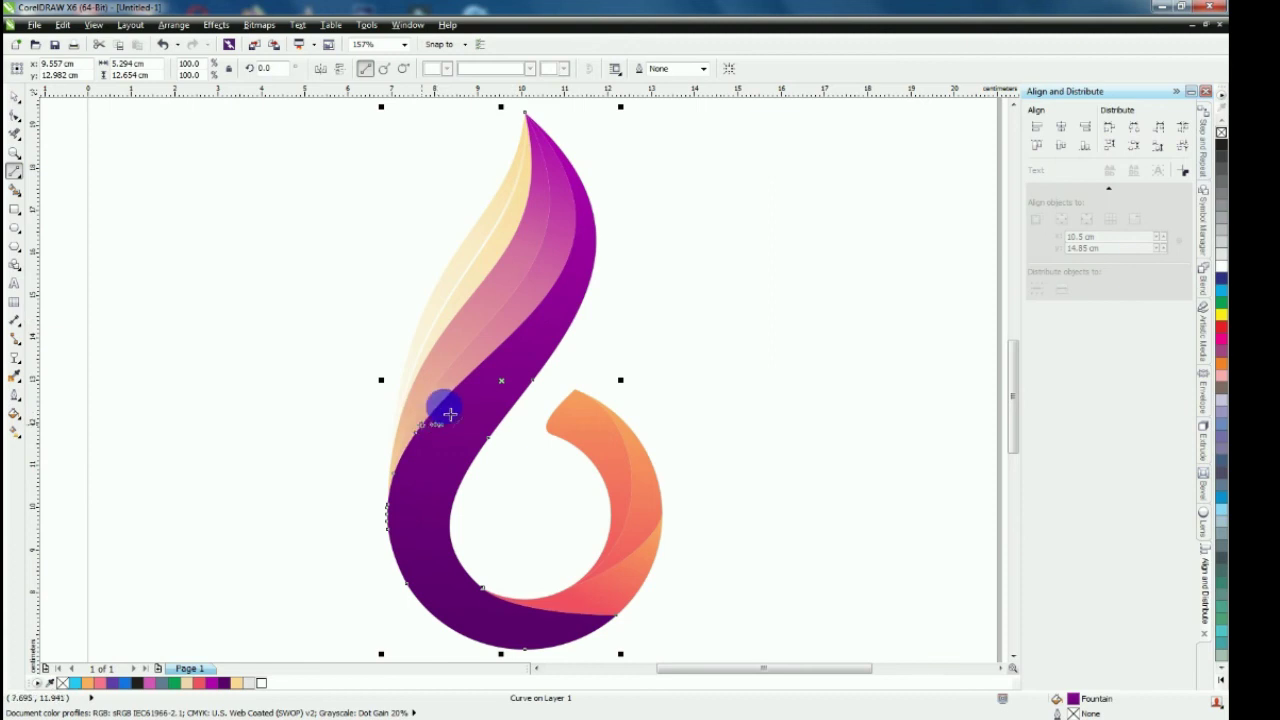
{"action": "left_click", "coordinate": [430, 423]}
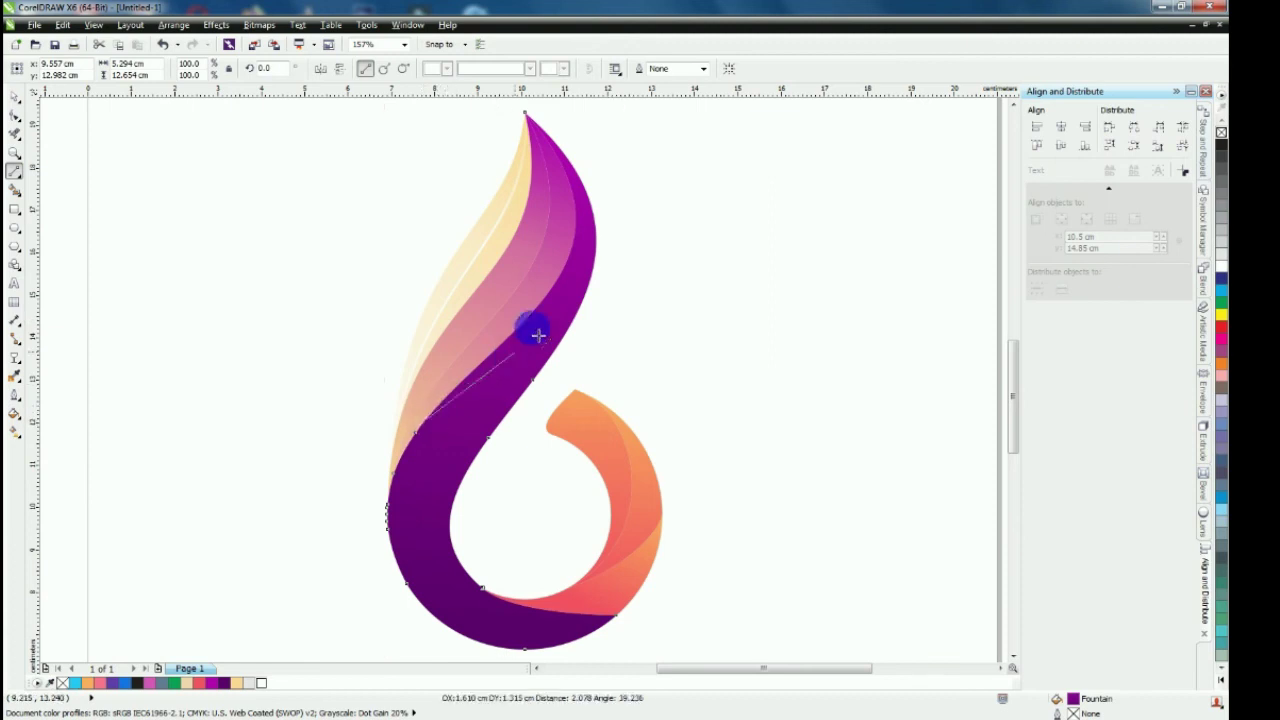
{"action": "left_click", "coordinate": [568, 279]}
{"action": "left_click", "coordinate": [15, 115]}
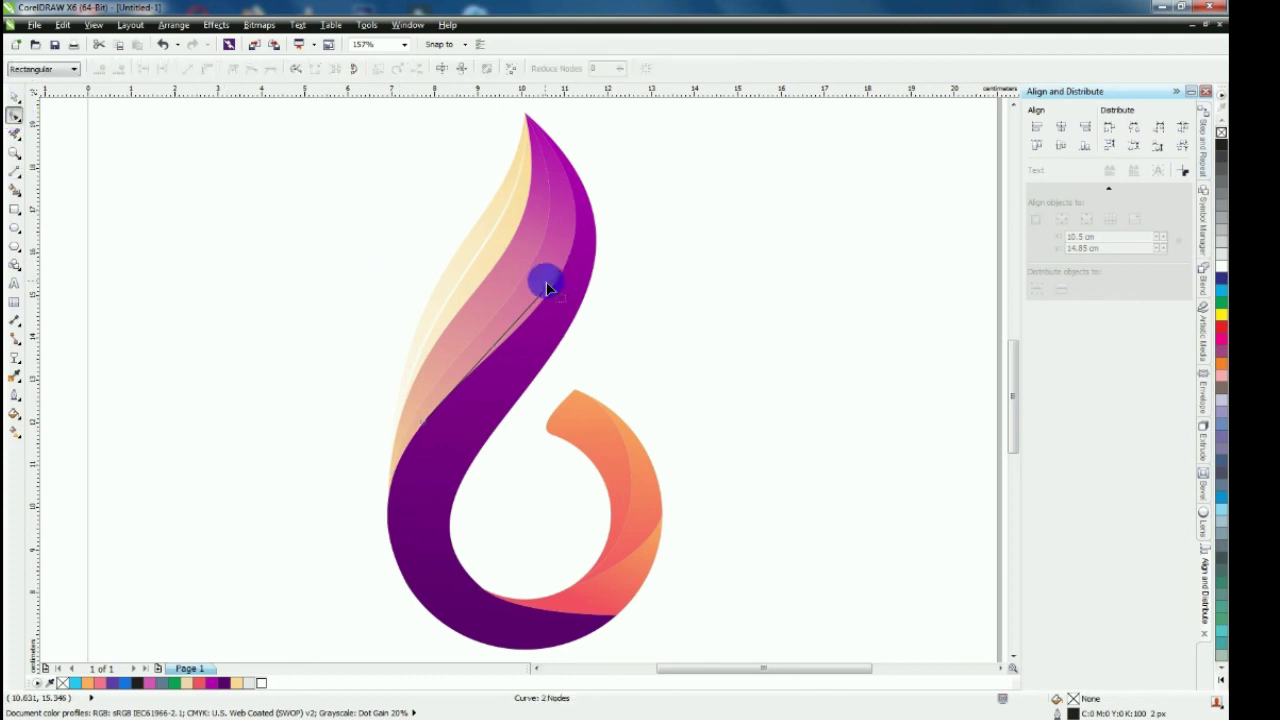
{"action": "scroll", "coordinate": [543, 277], "scroll_direction": "up", "scroll_amount": 3}
{"action": "scroll", "coordinate": [286, 520], "scroll_direction": "down", "scroll_amount": 2}
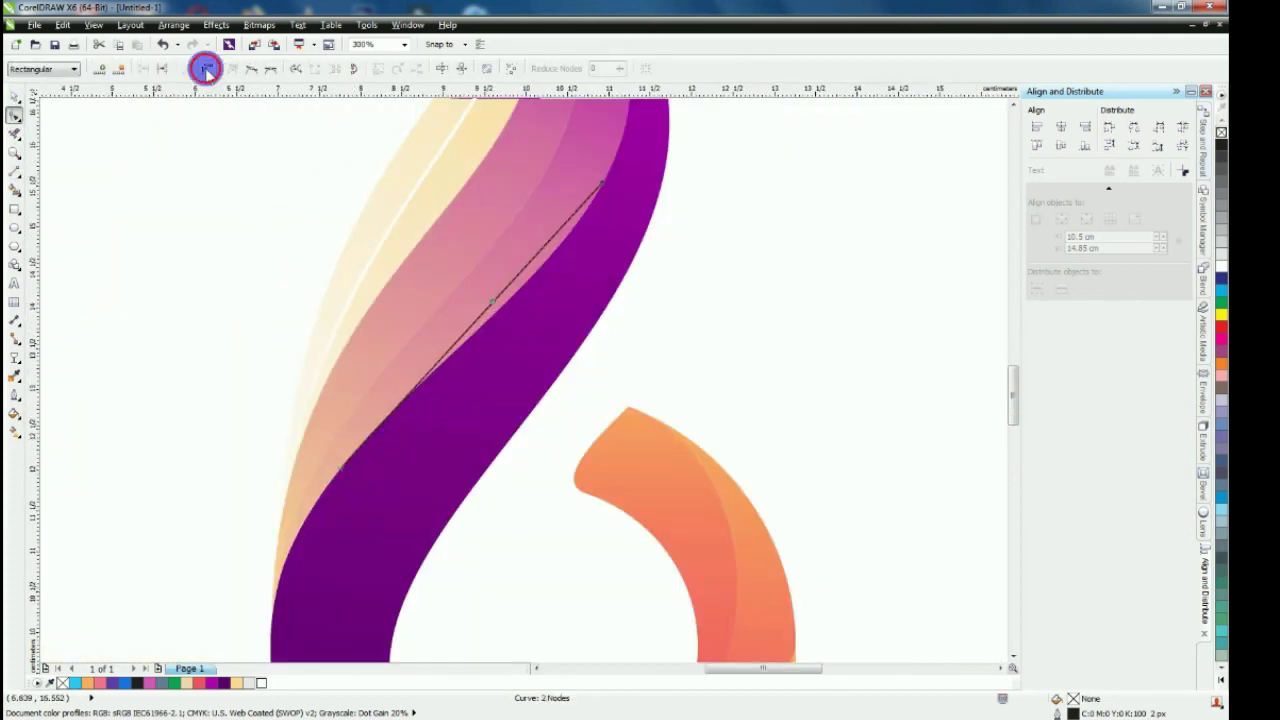
{"action": "scroll", "coordinate": [450, 340], "scroll_direction": "up", "scroll_amount": 1}
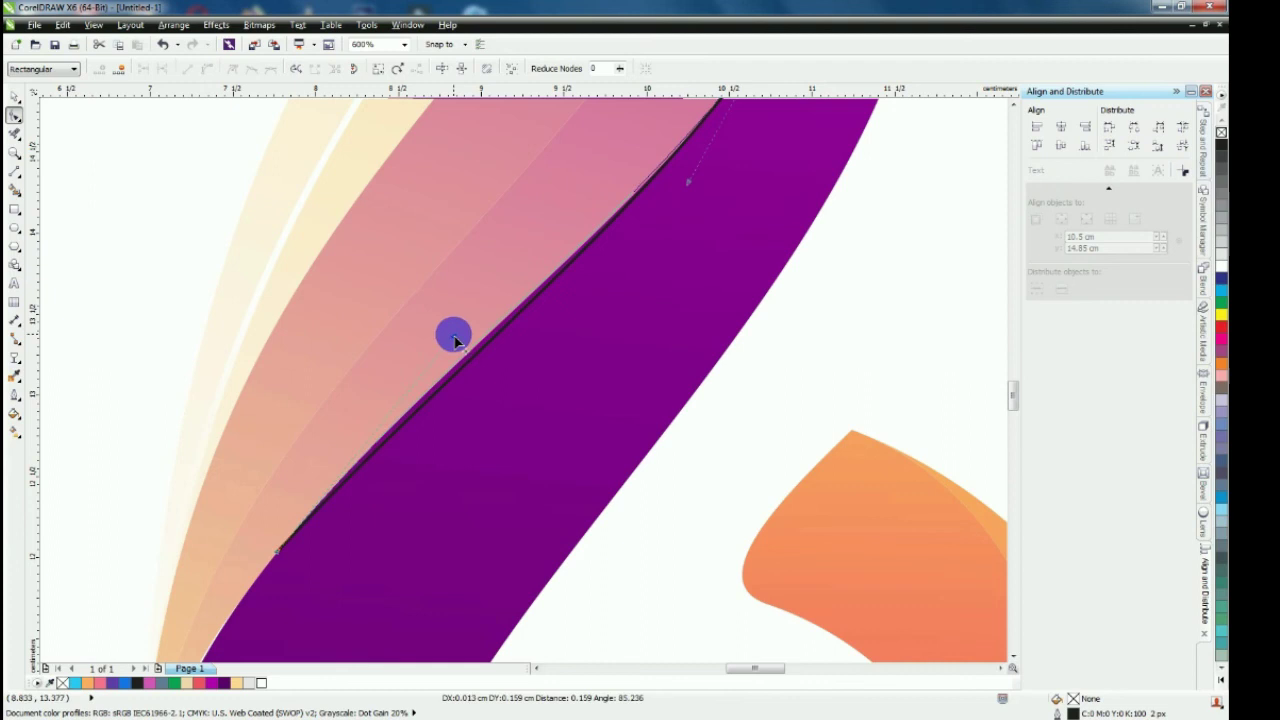
{"action": "scroll", "coordinate": [450, 338], "scroll_direction": "down", "scroll_amount": 2}
Set the outline width of the curve on the purple edge to 5 px and colour it white
{"action": "left_click", "coordinate": [15, 97]}
{"action": "left_click", "coordinate": [625, 68]}
{"action": "left_click", "coordinate": [614, 123]}
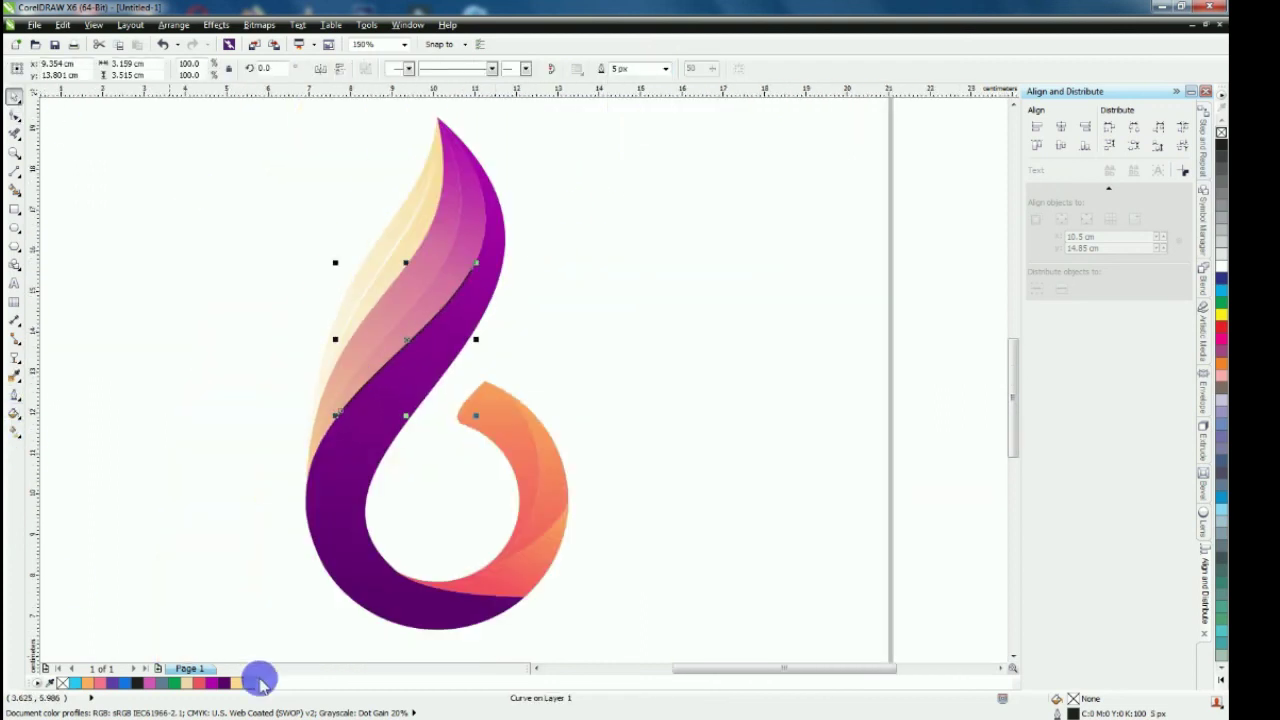
Apply a linear transparency along the curve on the purple edge, transparent at both ends and opaque in the middle
{"action": "left_click", "coordinate": [15, 357]}
{"action": "left_click_drag", "start_coordinate": [469, 273], "coordinate": [341, 410]}
{"action": "left_click_drag", "start_coordinate": [138, 684], "coordinate": [469, 274]}
{"action": "left_click_drag", "start_coordinate": [261, 684], "coordinate": [401, 345]}
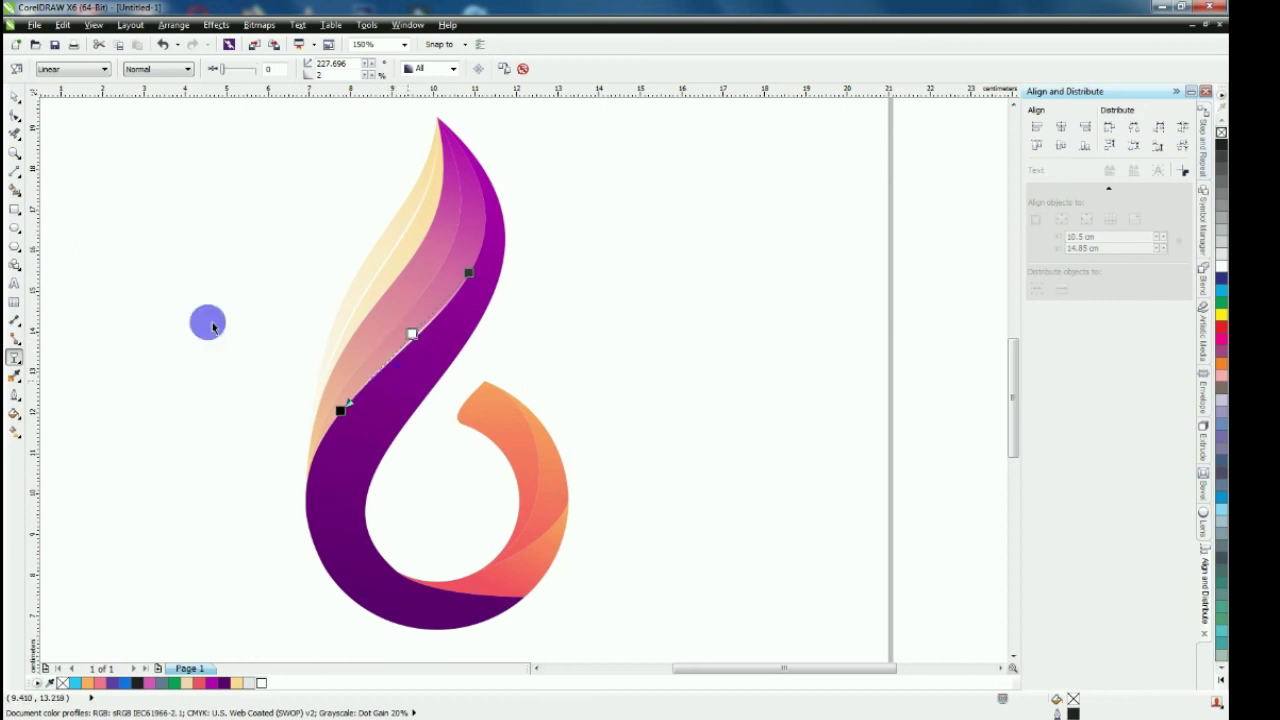
{"action": "left_click", "coordinate": [15, 97]}
Draw a line about 2.4 cm long across the ends of the boundary between the two upper orange strands
{"action": "scroll", "coordinate": [465, 430], "scroll_direction": "down", "scroll_amount": 1}
{"action": "scroll", "coordinate": [550, 455], "scroll_direction": "up", "scroll_amount": 2}
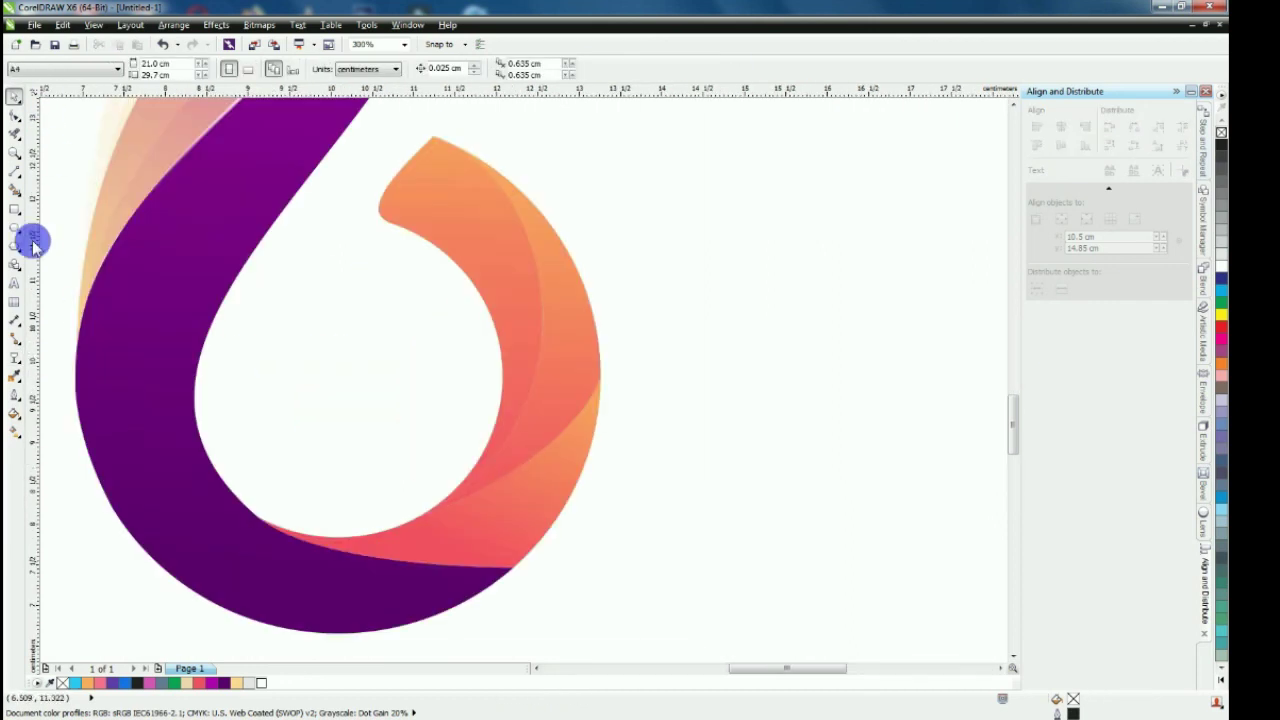
{"action": "left_click", "coordinate": [15, 171]}
{"action": "left_click", "coordinate": [531, 240]}
{"action": "left_click", "coordinate": [509, 437]}
{"action": "left_click", "coordinate": [703, 69]}
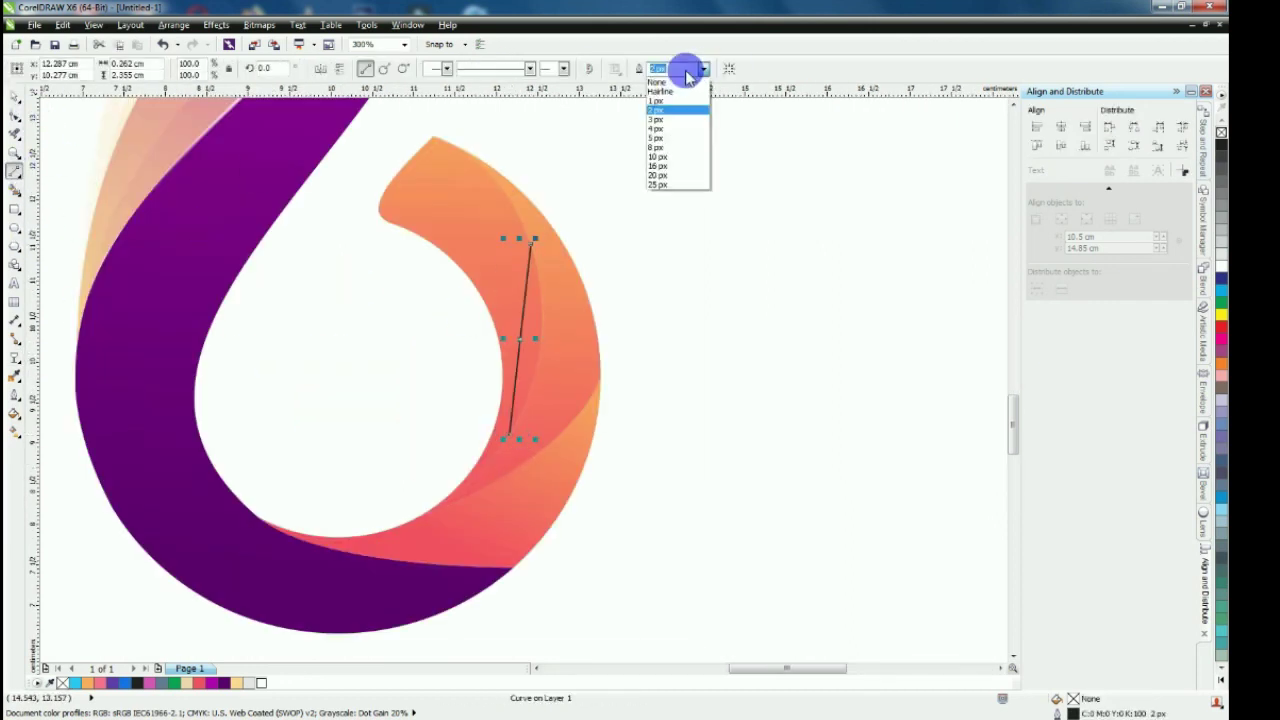
{"action": "left_click", "coordinate": [680, 120]}
Bend the line to follow the boundary between the two upper orange strands and colour it white
{"action": "left_click", "coordinate": [15, 115]}
{"action": "left_click", "coordinate": [518, 334]}
{"action": "left_click", "coordinate": [208, 70]}
{"action": "scroll", "coordinate": [511, 290], "scroll_direction": "up", "scroll_amount": 1}
{"action": "left_click", "coordinate": [551, 203]}
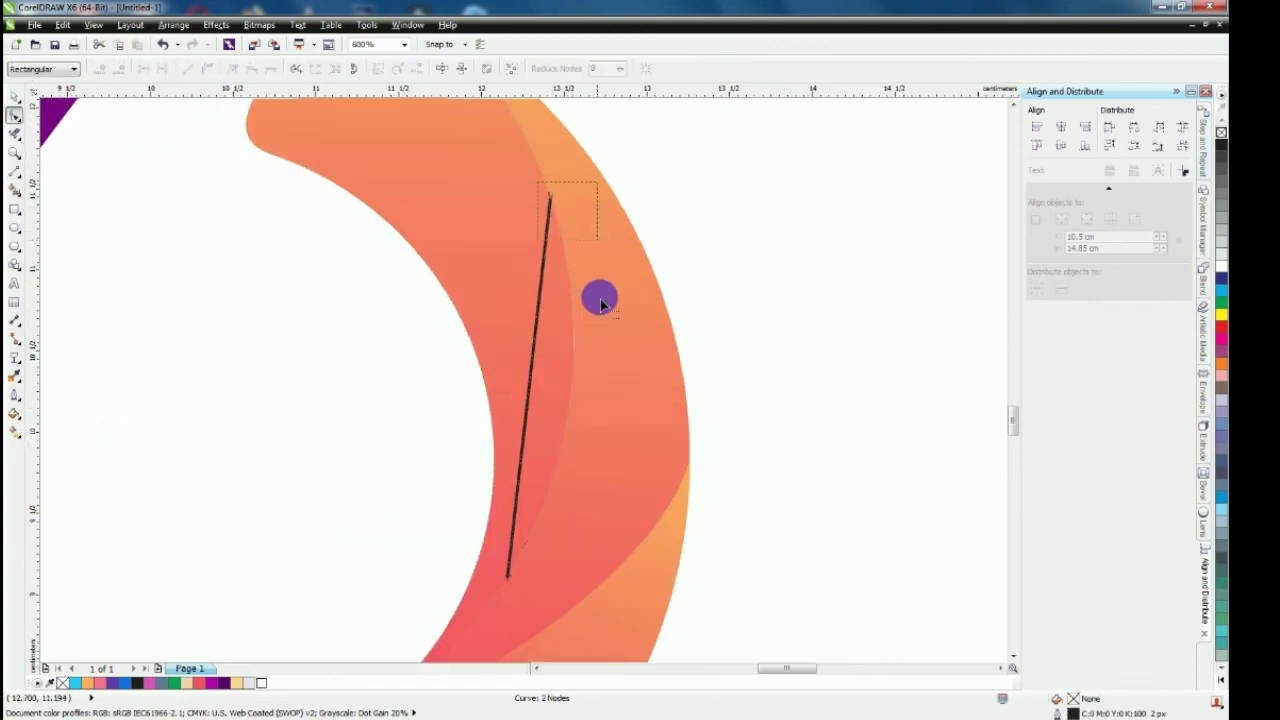
{"action": "left_click_drag", "start_coordinate": [531, 340], "coordinate": [575, 358]}
{"action": "scroll", "coordinate": [560, 481], "scroll_direction": "down", "scroll_amount": 4}
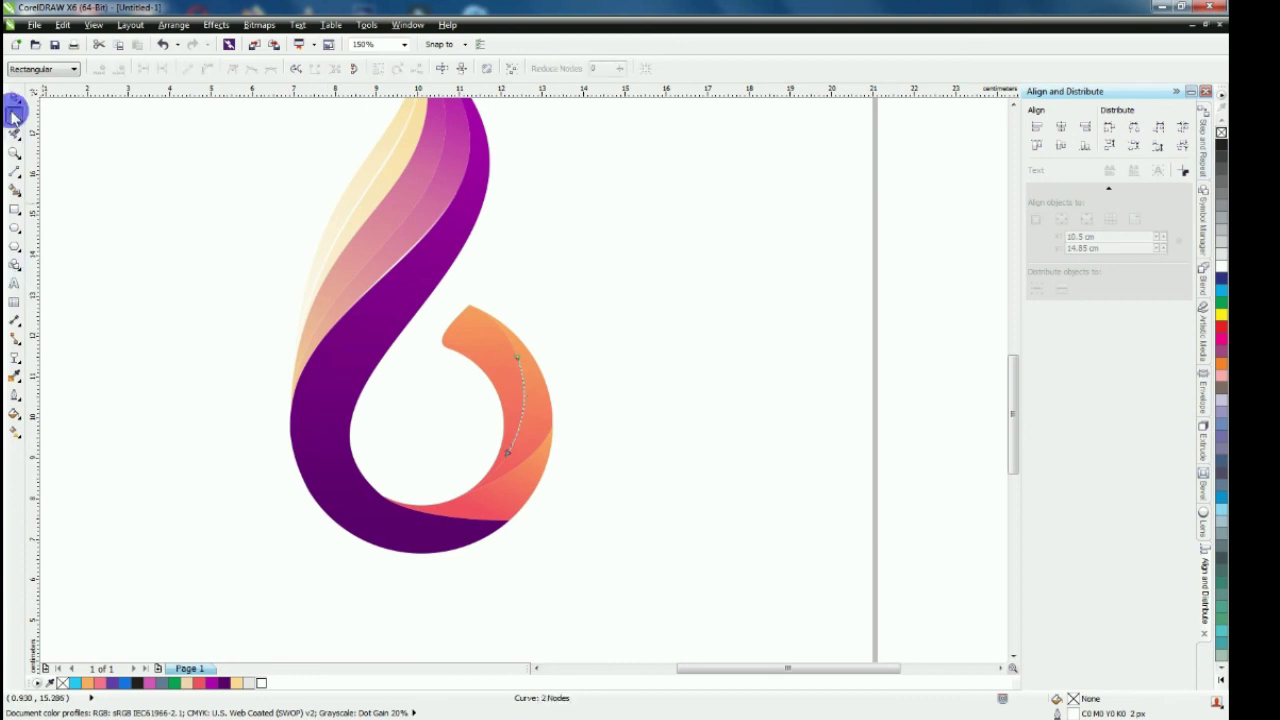
Thicken the white curve between the upper orange strands and apply a linear transparency from its upper to its lower end
{"action": "left_click", "coordinate": [15, 98]}
{"action": "left_click", "coordinate": [668, 69]}
{"action": "left_click", "coordinate": [631, 134]}
{"action": "left_click", "coordinate": [14, 358]}
{"action": "scroll", "coordinate": [506, 454], "scroll_direction": "up", "scroll_amount": 1}
{"action": "left_click_drag", "start_coordinate": [530, 270], "coordinate": [508, 453]}
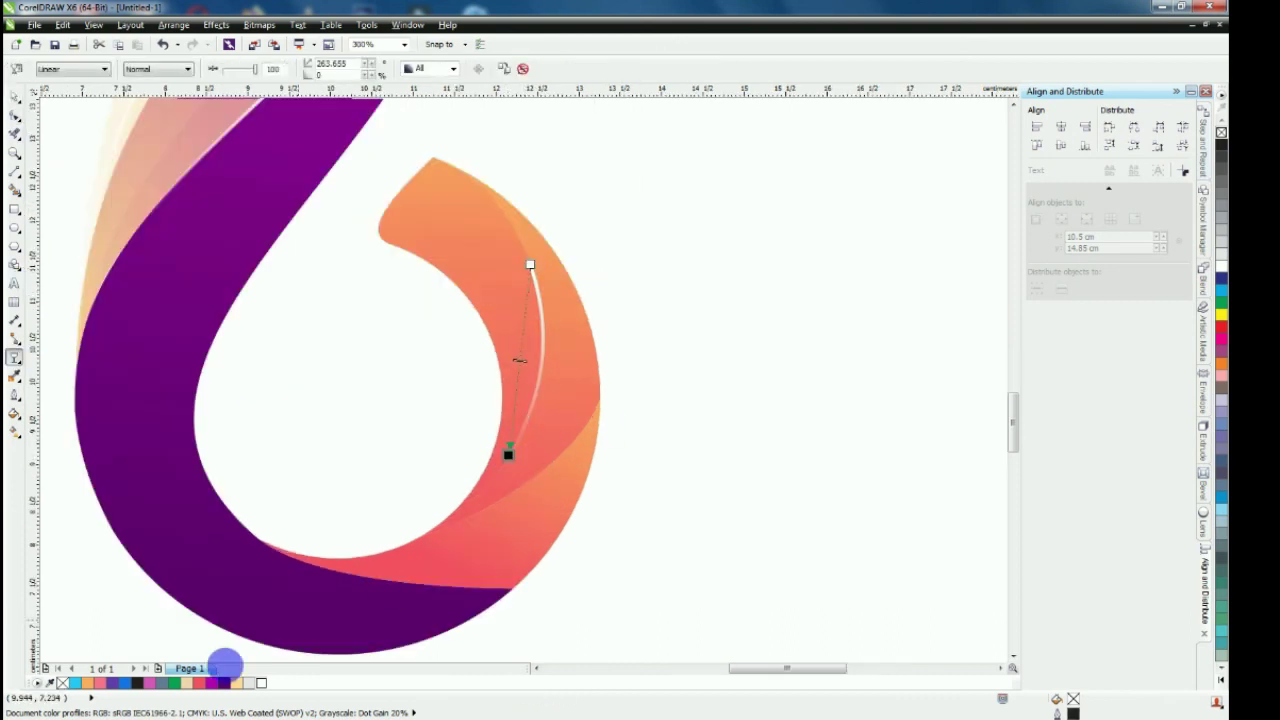
{"action": "left_click", "coordinate": [654, 334]}
Draw a line about 1.3 cm long on the boundary of the lowest orange strand and set its width to 5 px
{"action": "left_click", "coordinate": [14, 171]}
{"action": "left_click", "coordinate": [478, 512]}
{"action": "left_click", "coordinate": [567, 451]}
{"action": "left_click", "coordinate": [708, 69]}
{"action": "left_click", "coordinate": [672, 134]}
Bend the short line to match the lowest orange strand's upper boundary and colour it white
{"action": "left_click", "coordinate": [14, 115]}
{"action": "scroll", "coordinate": [494, 505], "scroll_direction": "up", "scroll_amount": 2}
{"action": "left_click_drag", "start_coordinate": [616, 406], "coordinate": [622, 429]}
{"action": "scroll", "coordinate": [488, 425], "scroll_direction": "down", "scroll_amount": 1}
{"action": "right_click", "coordinate": [262, 683]}
Apply a linear transparency to the short white curve, transparent at both ends and opaque in the middle, and deselect it
{"action": "left_click", "coordinate": [14, 358]}
{"action": "left_click_drag", "start_coordinate": [635, 358], "coordinate": [459, 480]}
{"action": "left_click_drag", "start_coordinate": [137, 683], "coordinate": [634, 360]}
{"action": "left_click_drag", "start_coordinate": [262, 683], "coordinate": [540, 423]}
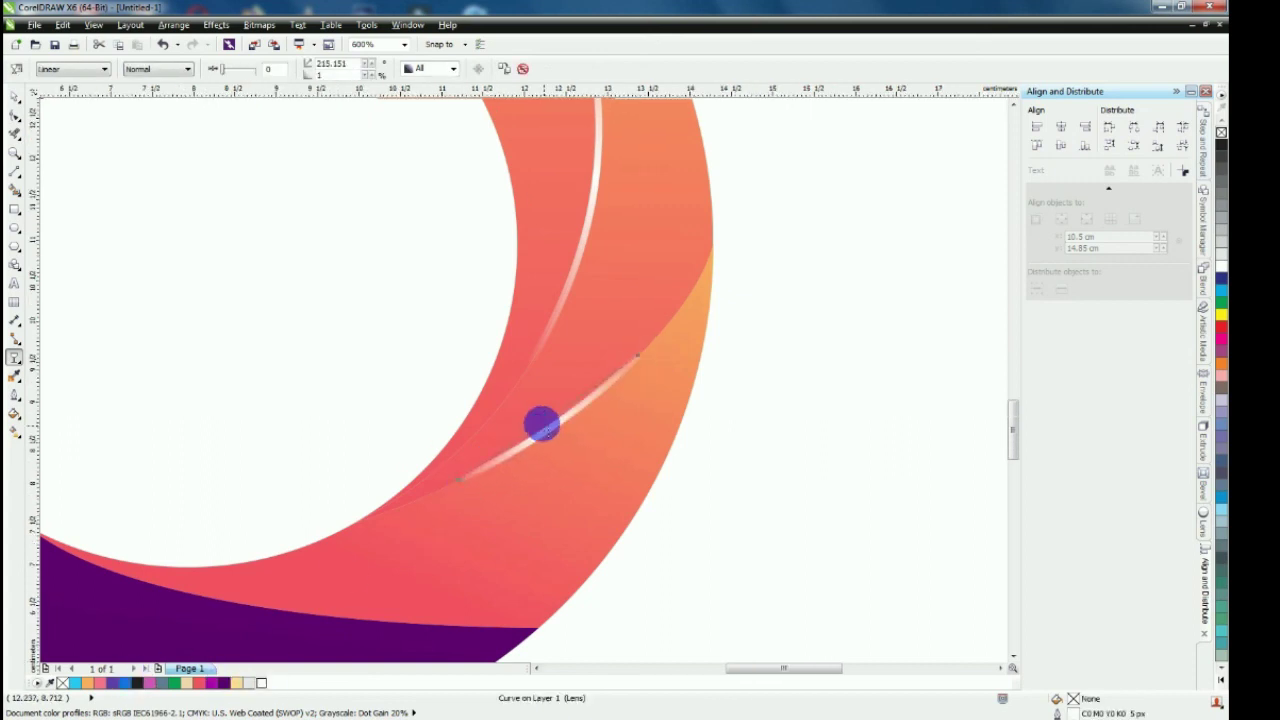
{"action": "scroll", "coordinate": [545, 420], "scroll_direction": "down", "scroll_amount": 1}
{"action": "scroll", "coordinate": [563, 414], "scroll_direction": "up", "scroll_amount": 2}
{"action": "scroll", "coordinate": [430, 498], "scroll_direction": "down", "scroll_amount": 2}
{"action": "left_click", "coordinate": [14, 97]}
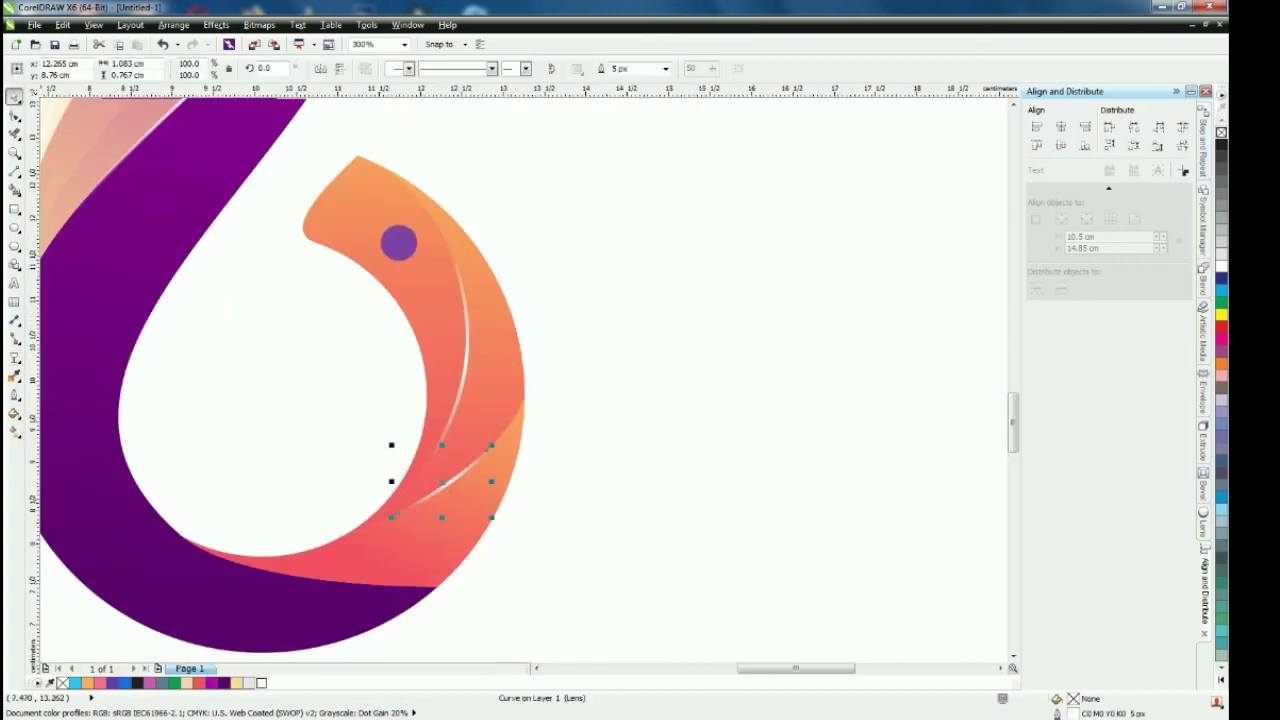
{"action": "left_click", "coordinate": [625, 304]}
Draw a line about 2.3 cm long from the red strand's narrow tip along the purple body's edge and bend it to fit that edge
{"action": "key", "text": "F4"}
{"action": "scroll", "coordinate": [550, 640], "scroll_direction": "up", "scroll_amount": 4}
{"action": "key", "text": "F5"}
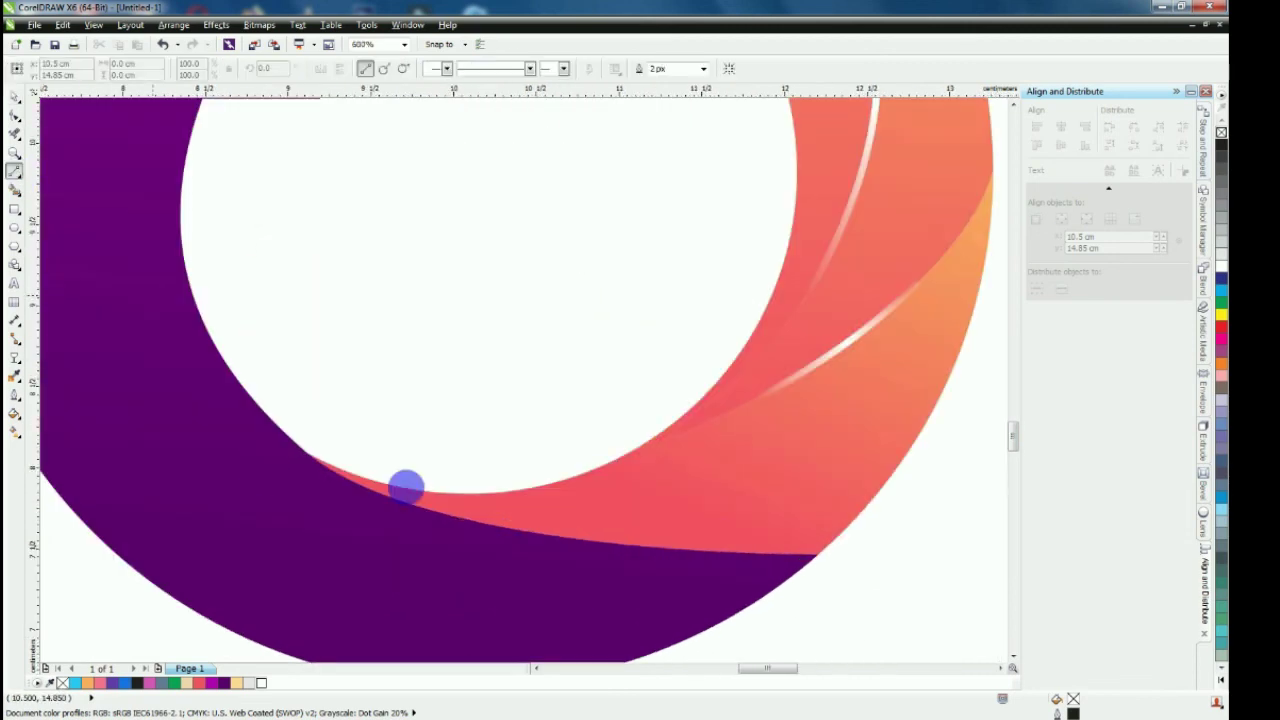
{"action": "left_click_drag", "start_coordinate": [315, 460], "coordinate": [683, 549]}
{"action": "key", "text": "F10"}
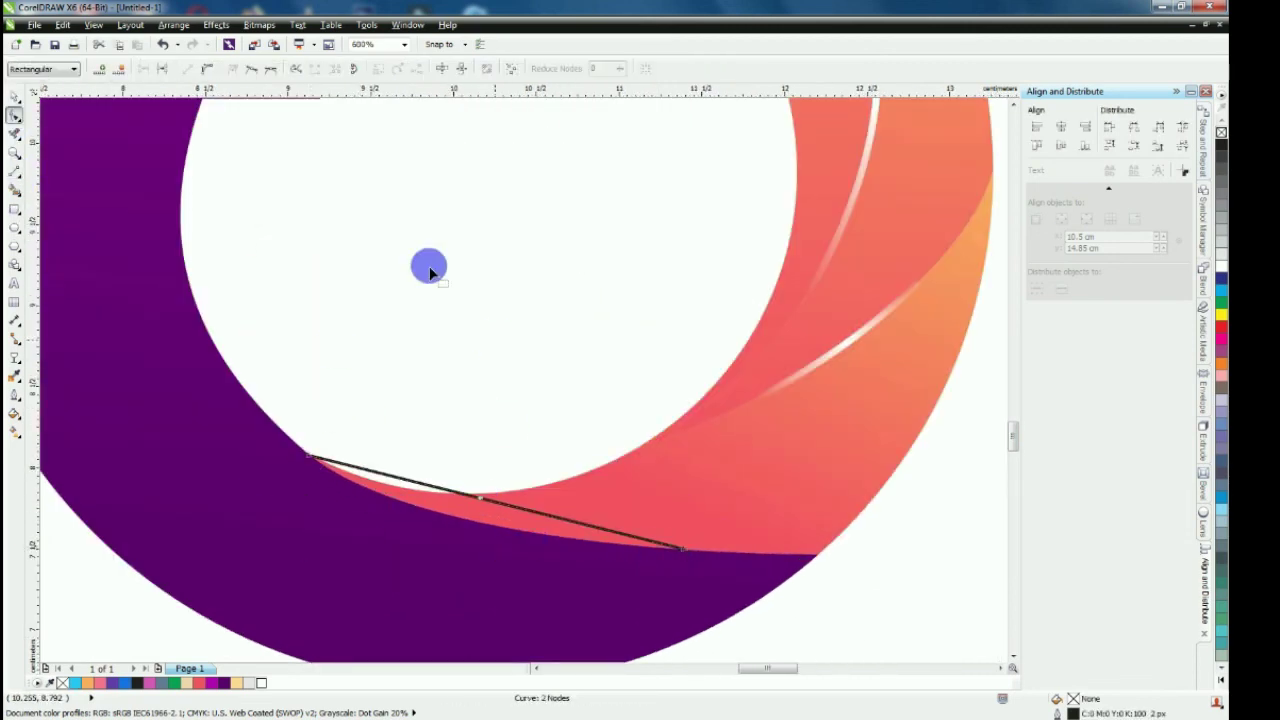
{"action": "left_click_drag", "start_coordinate": [480, 502], "coordinate": [372, 516]}
{"action": "scroll", "coordinate": [385, 508], "scroll_direction": "up", "scroll_amount": 1}
{"action": "scroll", "coordinate": [346, 436], "scroll_direction": "down", "scroll_amount": 1}
{"action": "scroll", "coordinate": [414, 417], "scroll_direction": "down", "scroll_amount": 1}
Give the curve between the red strand and the purple body a 5 px white outline
{"action": "key", "text": "space"}
{"action": "left_click", "coordinate": [665, 68]}
{"action": "left_click", "coordinate": [617, 131]}
Fade the white curve between the red strand and purple body with a linear transparency, transparent at both ends and opaque in the middle, and deselect it
{"action": "left_click", "coordinate": [15, 356]}
{"action": "scroll", "coordinate": [306, 408], "scroll_direction": "up", "scroll_amount": 1}
{"action": "left_click_drag", "start_coordinate": [308, 403], "coordinate": [684, 494]}
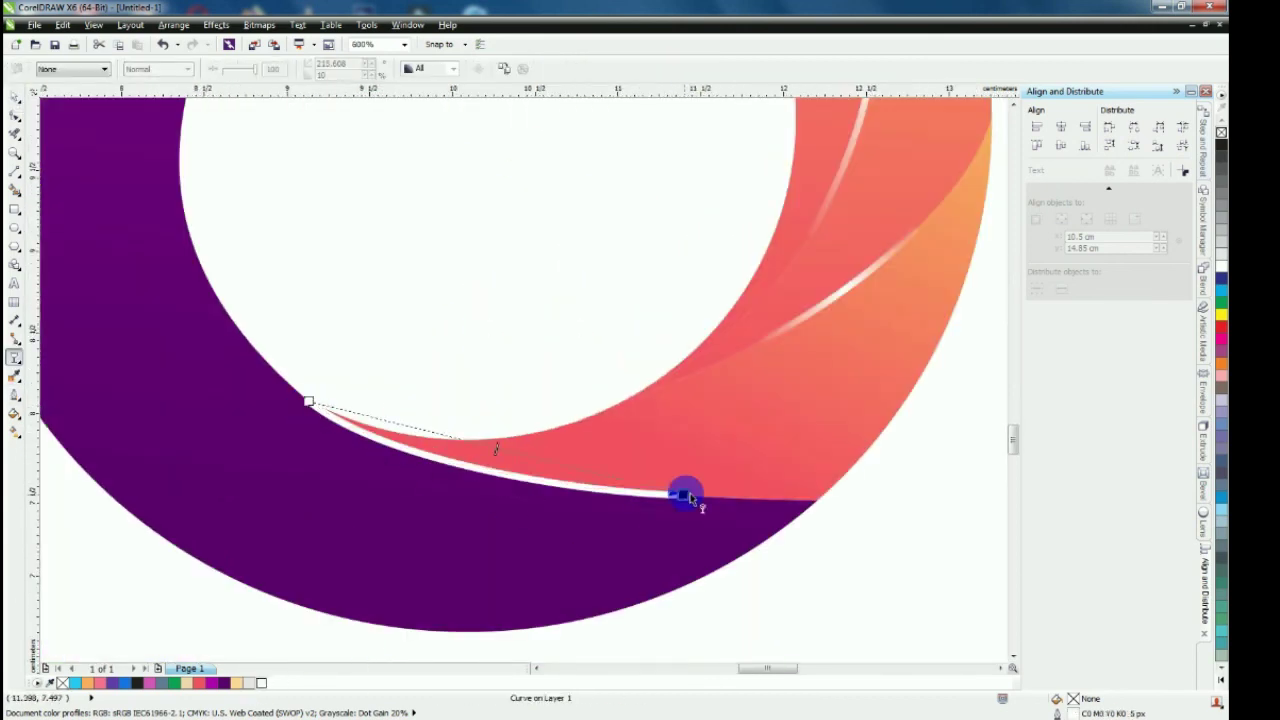
{"action": "left_click_drag", "start_coordinate": [303, 442], "coordinate": [309, 402]}
{"action": "left_click_drag", "start_coordinate": [261, 683], "coordinate": [533, 458]}
{"action": "left_click_drag", "start_coordinate": [309, 402], "coordinate": [326, 417]}
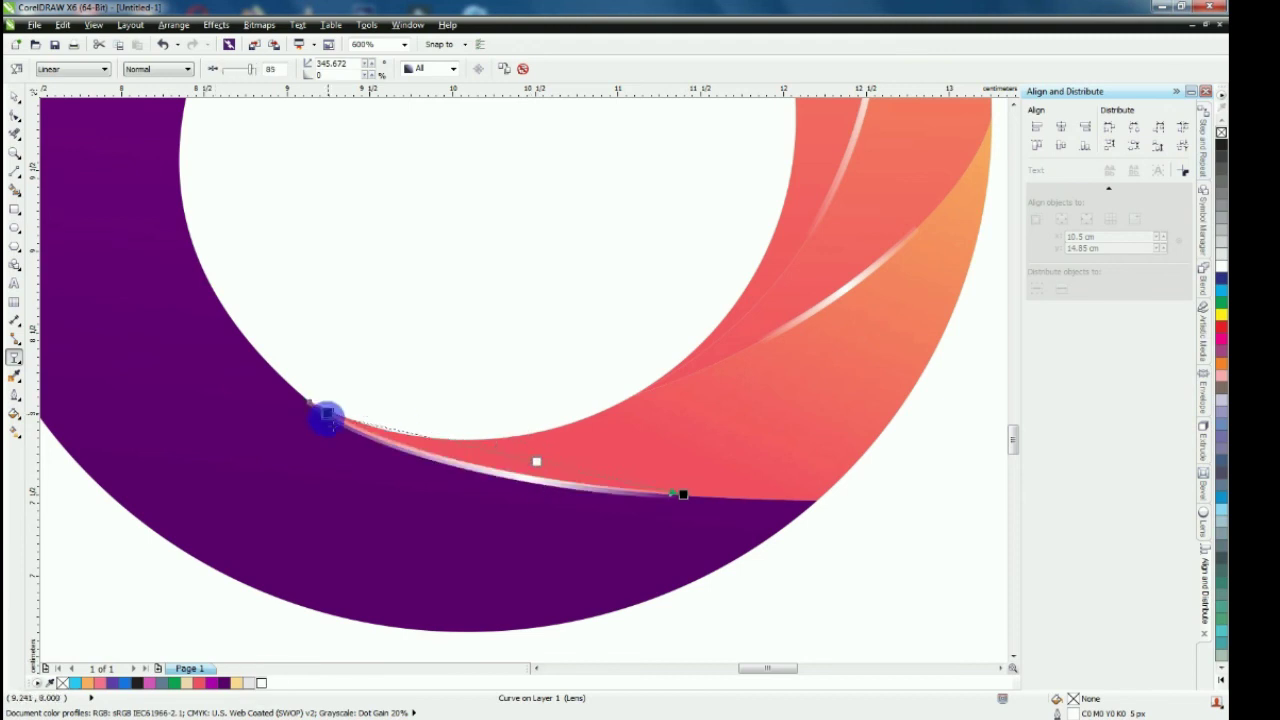
{"action": "left_click_drag", "start_coordinate": [683, 494], "coordinate": [660, 498]}
{"action": "scroll", "coordinate": [280, 450], "scroll_direction": "down", "scroll_amount": 1}
{"action": "key", "text": "space"}
{"action": "left_click", "coordinate": [92, 208]}
Draw a rectangle about 16.2 by 21 cm around the logo and narrow it to about 15.5 cm wide
{"action": "key", "text": "F4"}
{"action": "scroll", "coordinate": [260, 338], "scroll_direction": "down", "scroll_amount": 1}
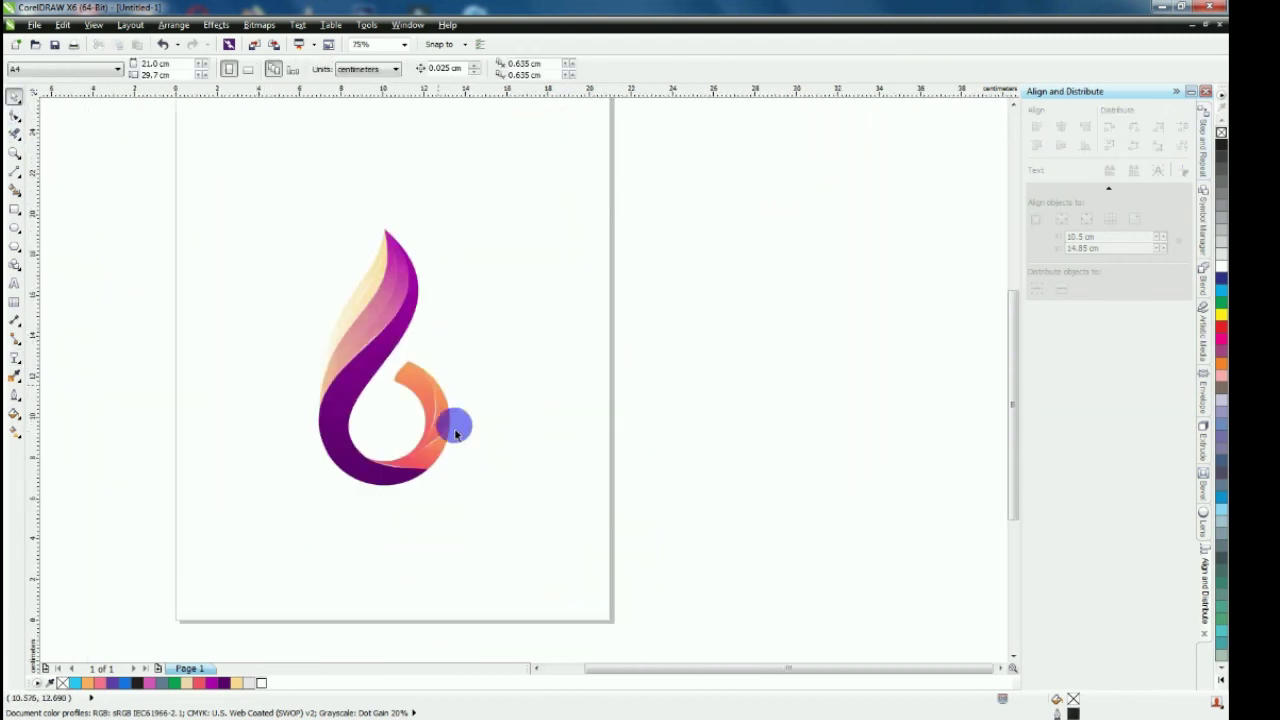
{"action": "scroll", "coordinate": [452, 432], "scroll_direction": "down", "scroll_amount": 1}
{"action": "scroll", "coordinate": [340, 390], "scroll_direction": "up", "scroll_amount": 1}
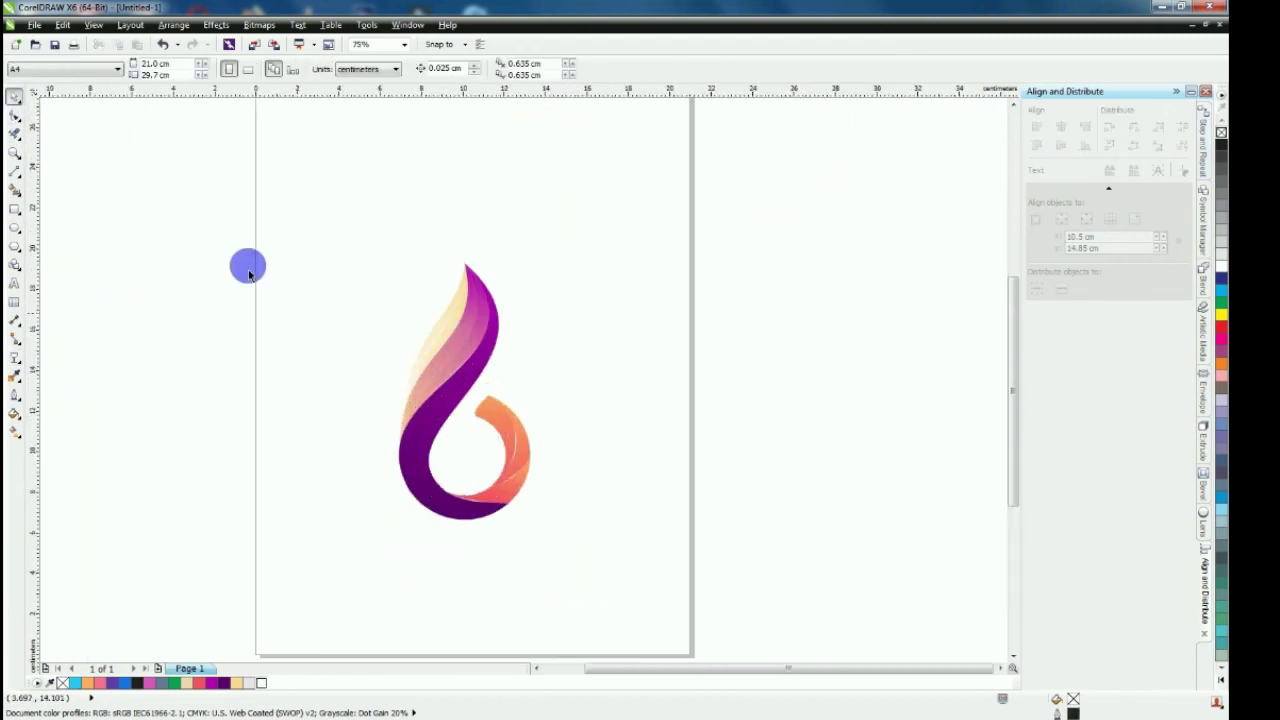
{"action": "left_click", "coordinate": [15, 210]}
{"action": "scroll", "coordinate": [366, 332], "scroll_direction": "down", "scroll_amount": 1}
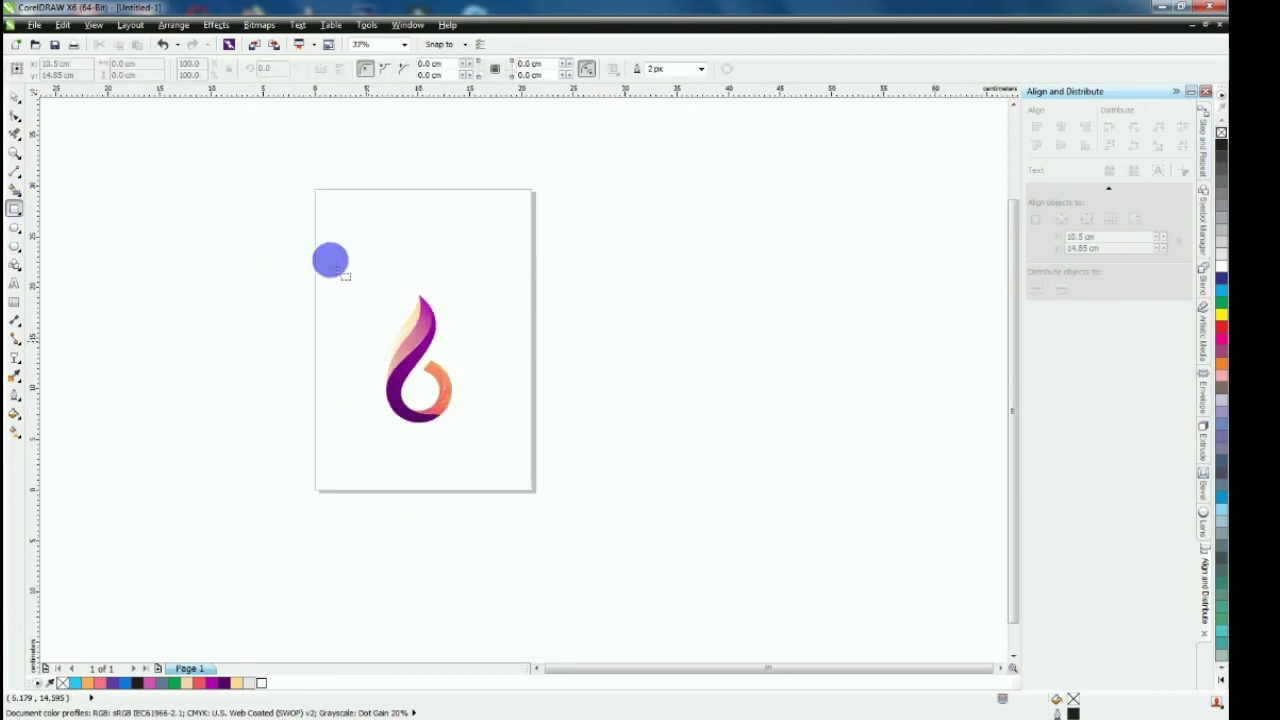
{"action": "left_click_drag", "start_coordinate": [331, 252], "coordinate": [492, 457]}
{"action": "left_click", "coordinate": [15, 97]}
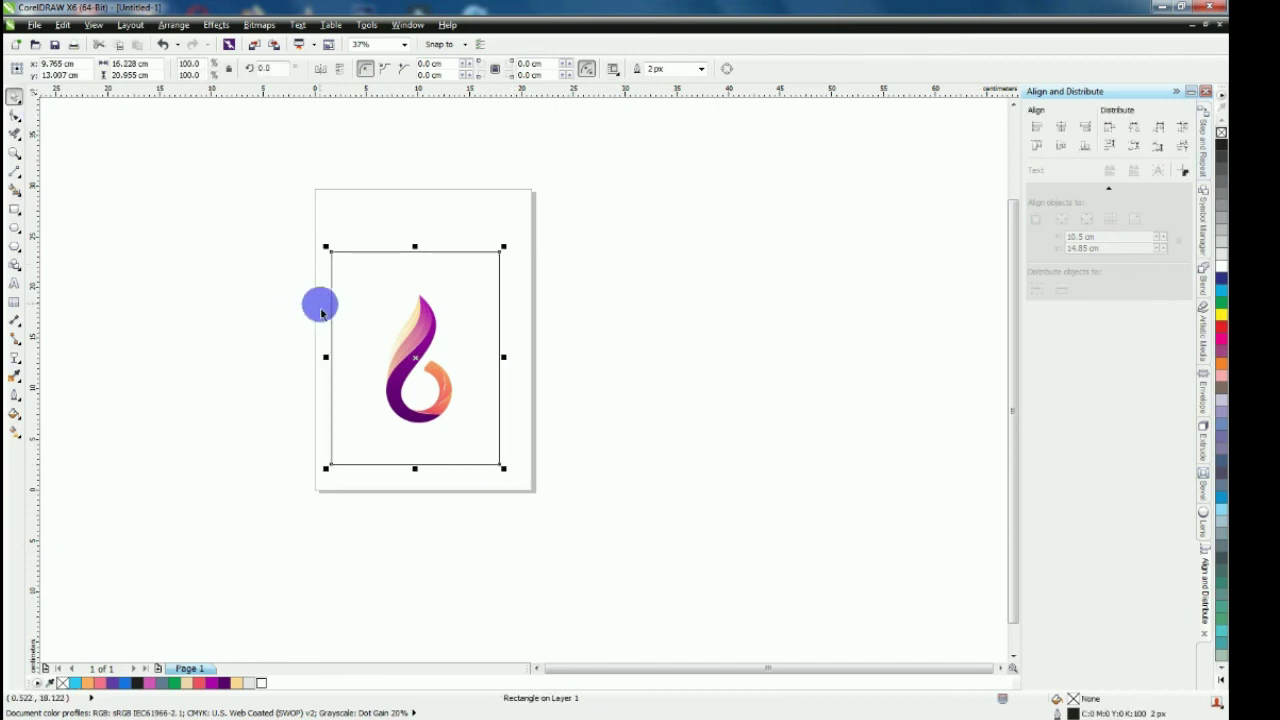
{"action": "left_click_drag", "start_coordinate": [327, 357], "coordinate": [340, 357]}
{"action": "left_click", "coordinate": [237, 335]}
{"action": "key", "text": "F4"}
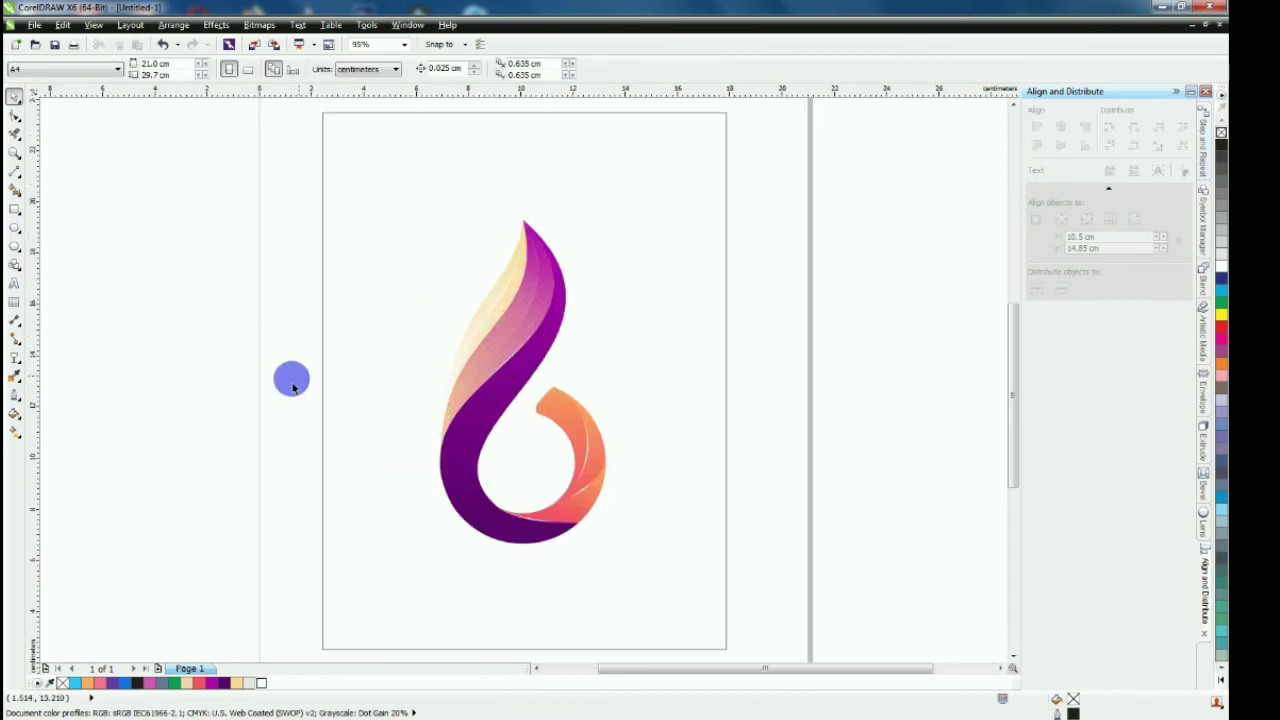
Fill the rectangle around the logo with black (K100) and send it to the back of the page
{"action": "left_click", "coordinate": [344, 337]}
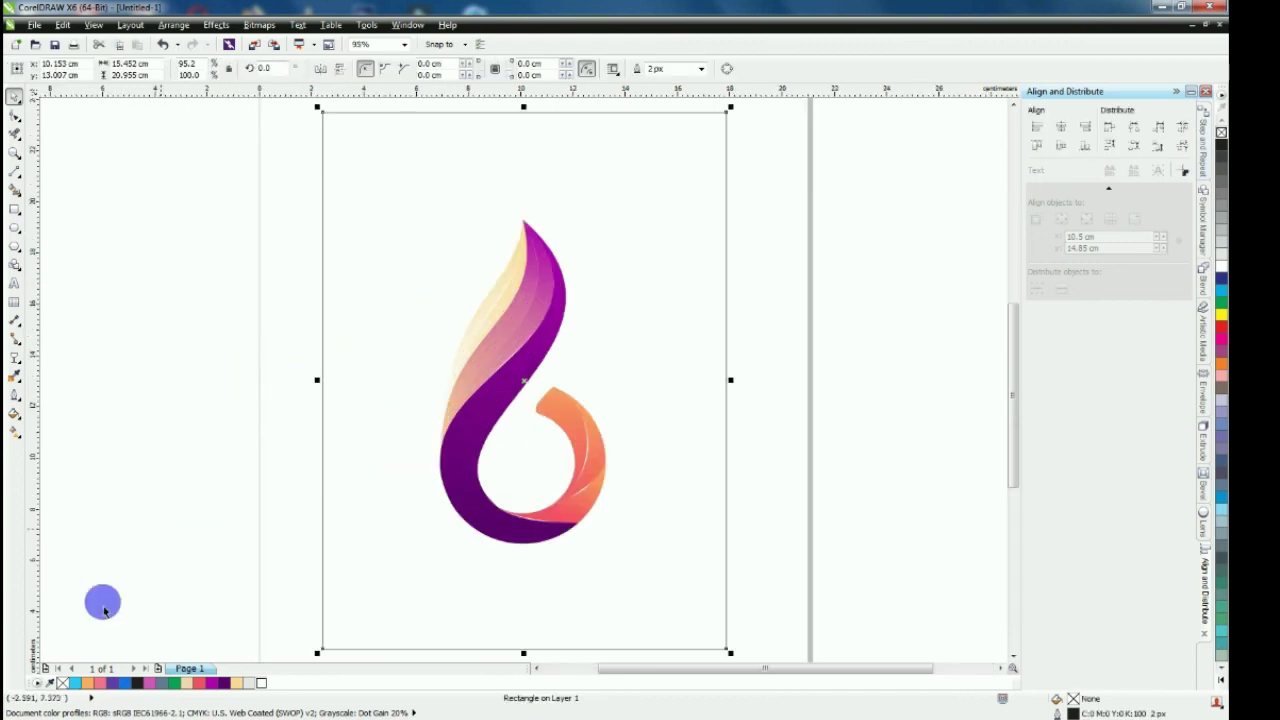
{"action": "left_click", "coordinate": [138, 684]}
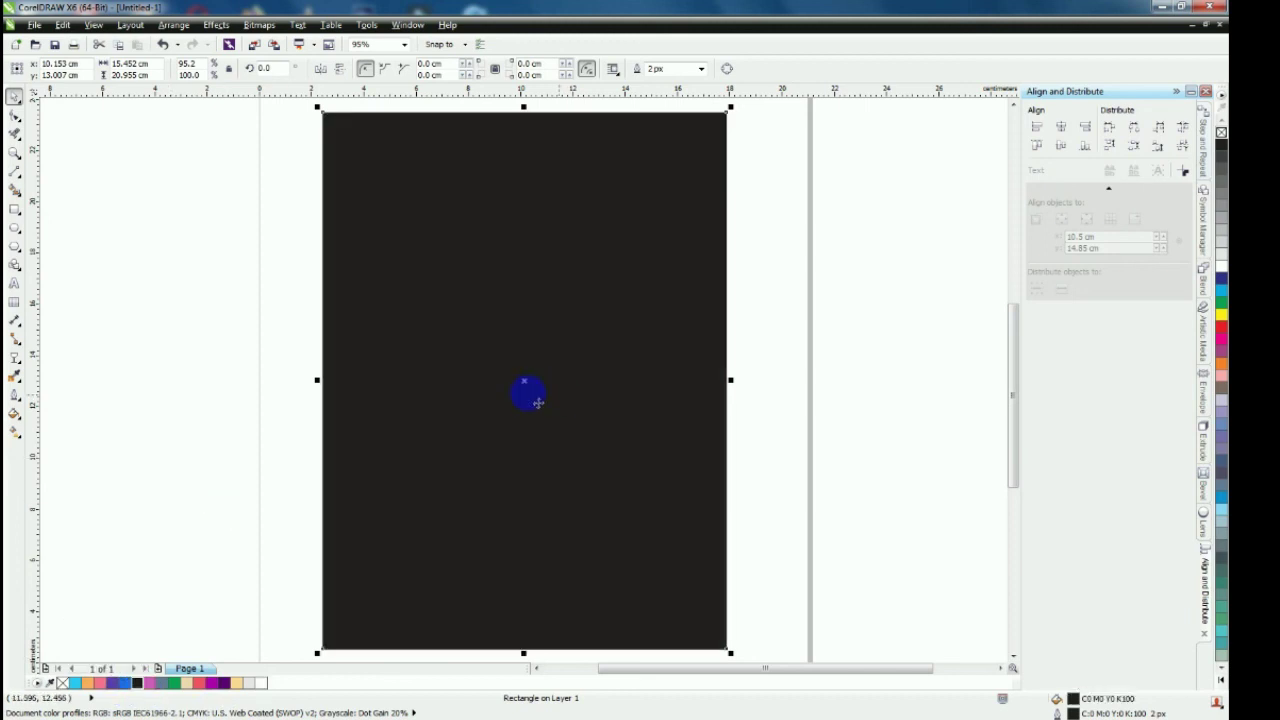
{"action": "right_click", "coordinate": [524, 381]}
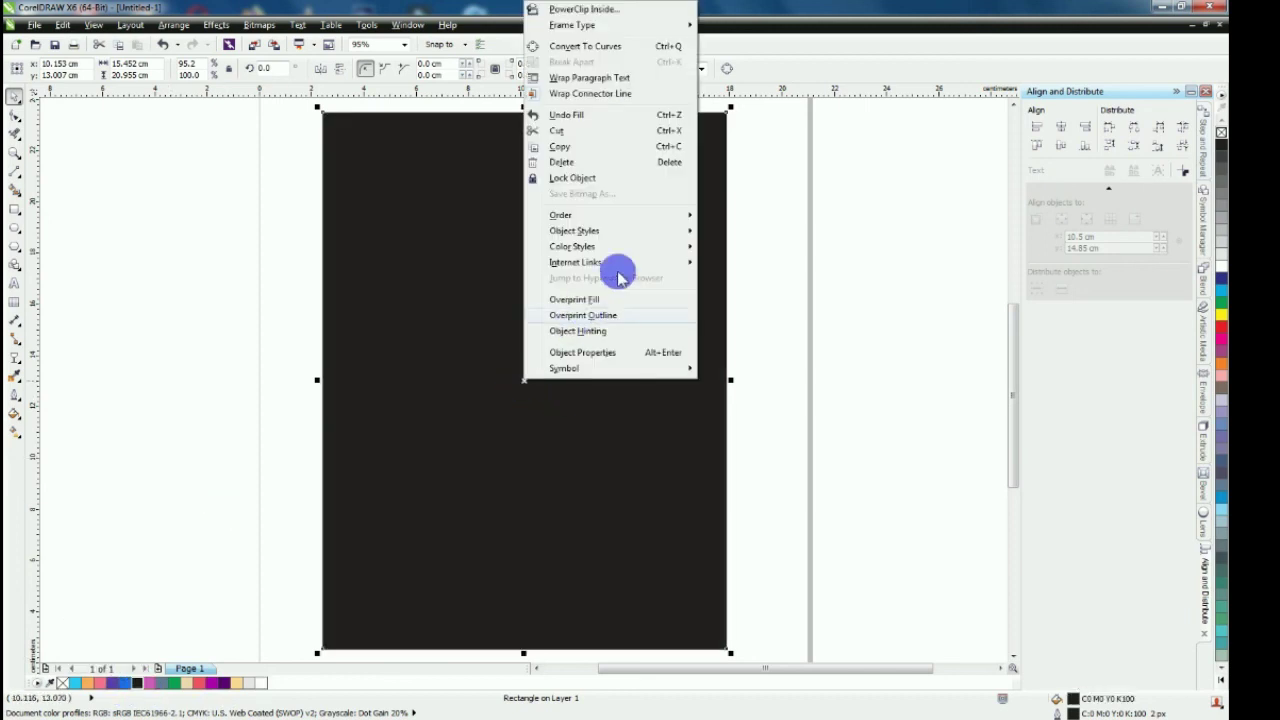
{"action": "mouse_move", "coordinate": [697, 218]}
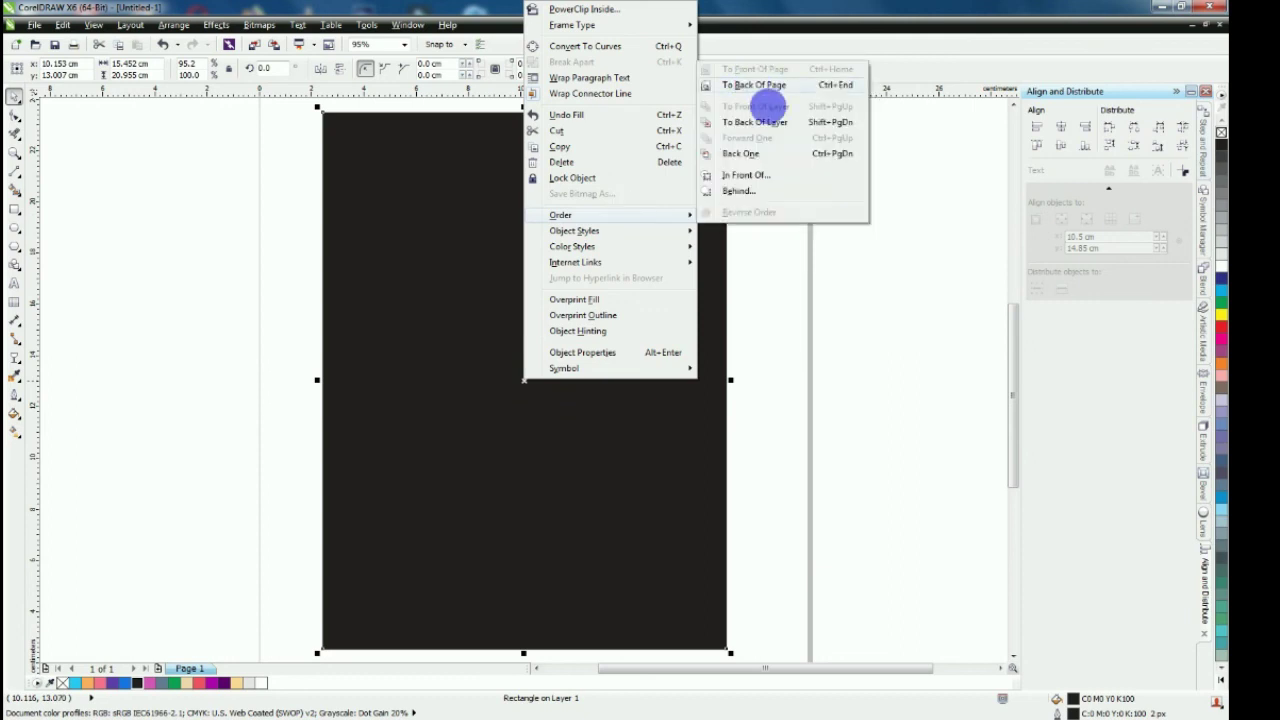
{"action": "left_click", "coordinate": [762, 88]}
{"action": "left_click", "coordinate": [854, 245]}
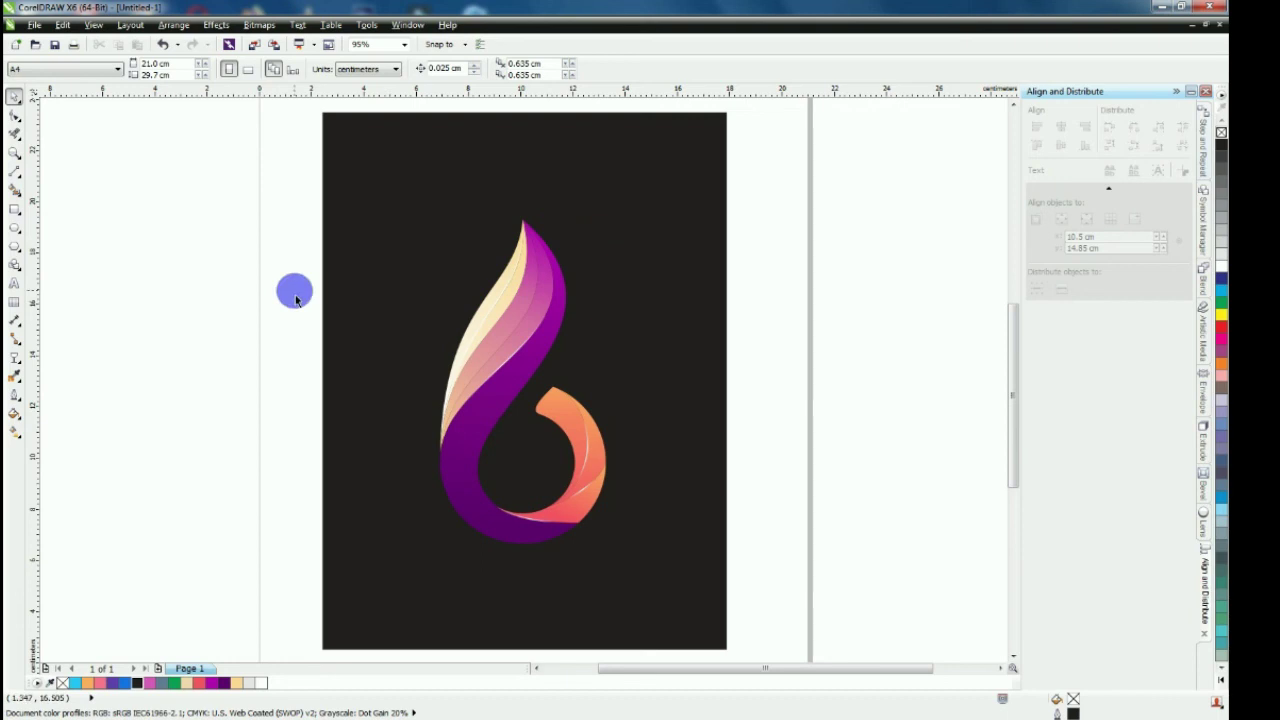
Move the whole logo slightly upward on the black rectangle and enlarge it about its centre
{"action": "left_click_drag", "start_coordinate": [330, 257], "coordinate": [729, 594]}
{"action": "left_click_drag", "start_coordinate": [538, 312], "coordinate": [538, 284]}
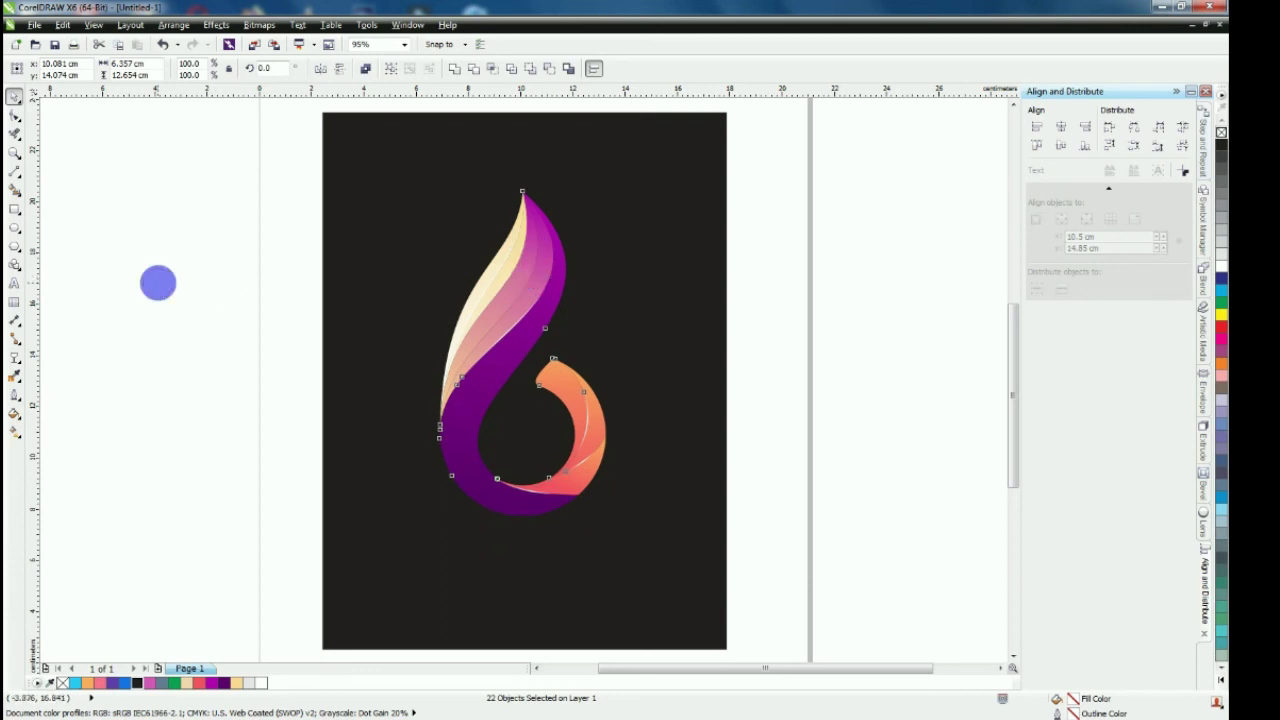
{"action": "left_click", "coordinate": [159, 288]}
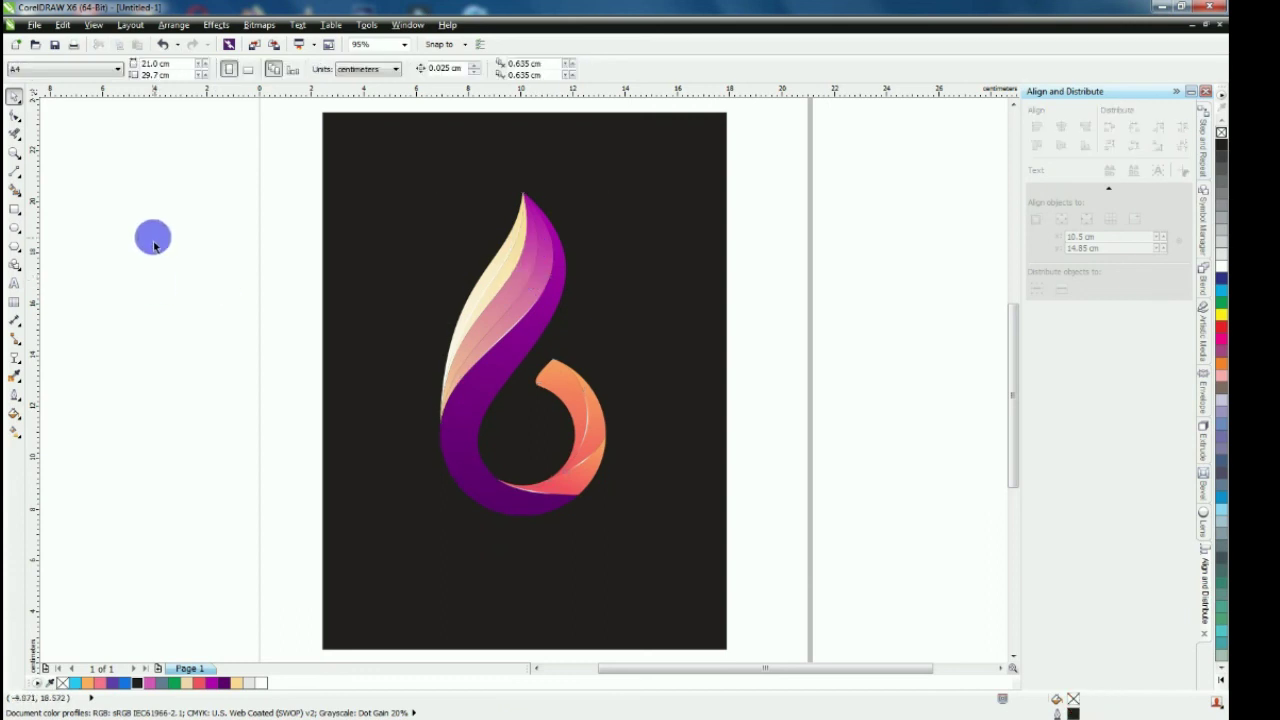
{"action": "left_click_drag", "start_coordinate": [226, 166], "coordinate": [642, 550]}
{"action": "left_click", "coordinate": [865, 463]}
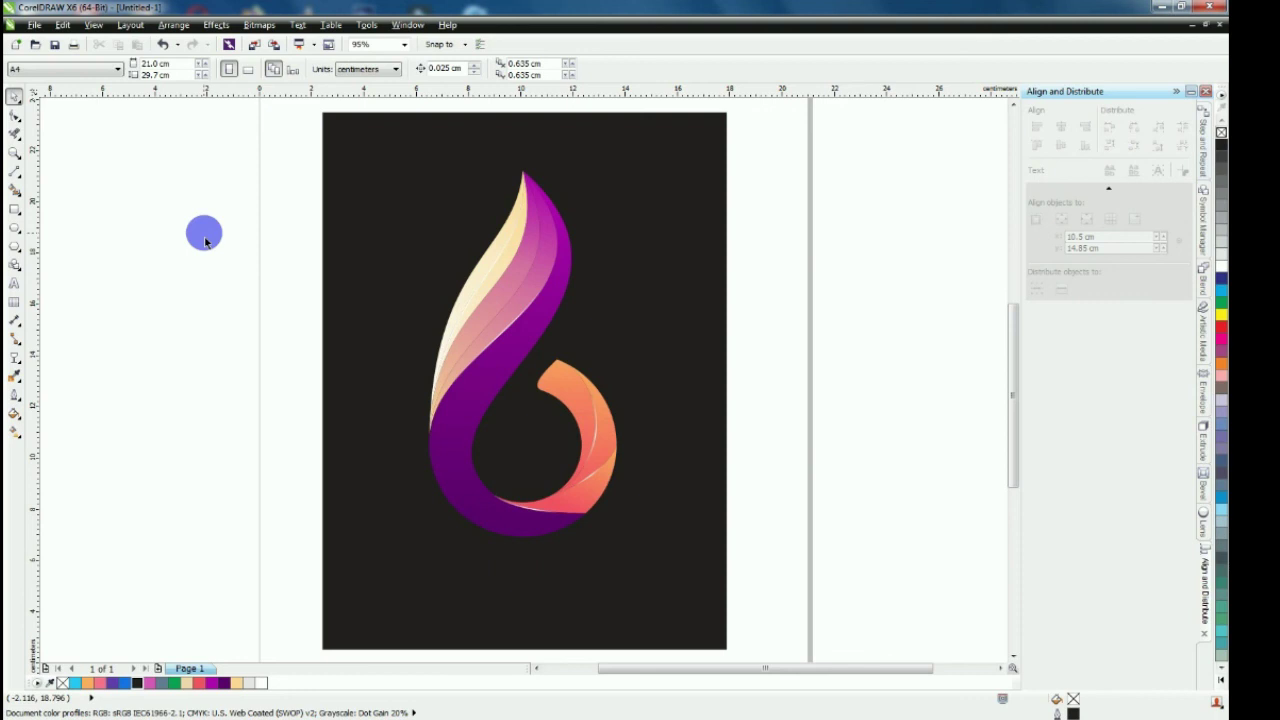
Change the background rectangle to a radial fountain fill, white in the centre and black at the edges
{"action": "left_click", "coordinate": [382, 224]}
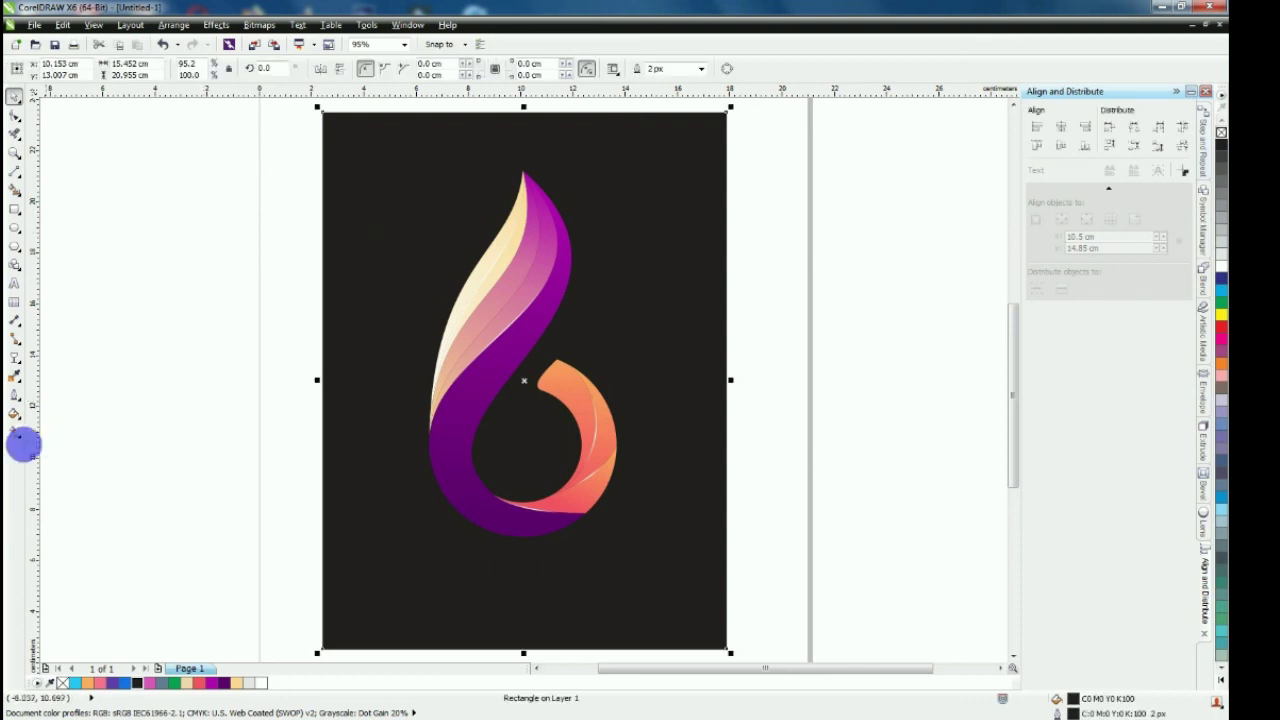
{"action": "left_click", "coordinate": [15, 431]}
{"action": "left_click", "coordinate": [66, 69]}
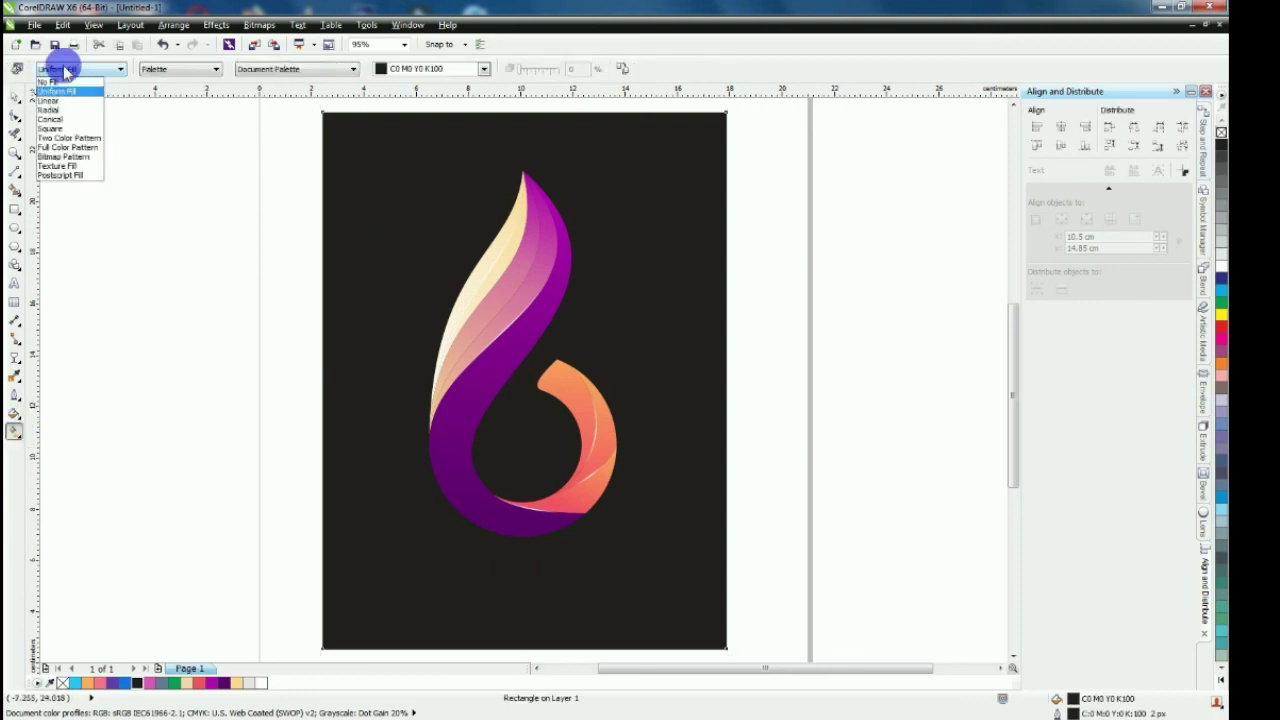
{"action": "left_click", "coordinate": [50, 109]}
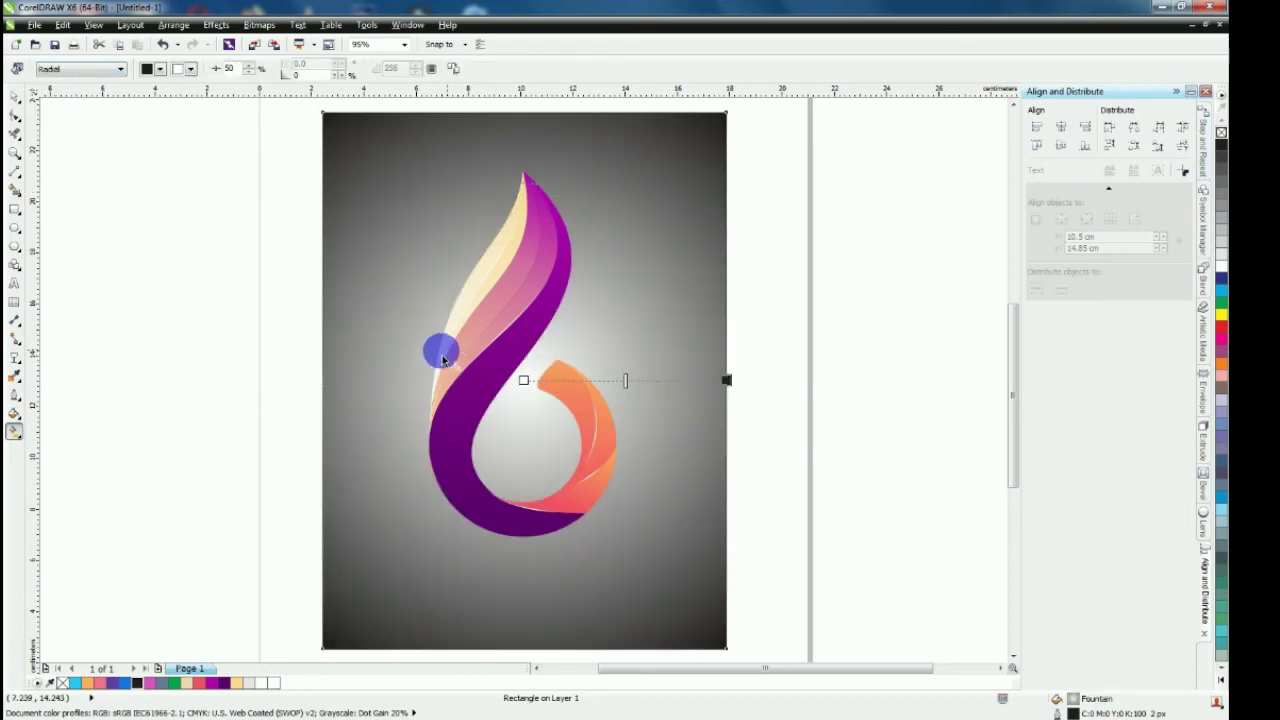